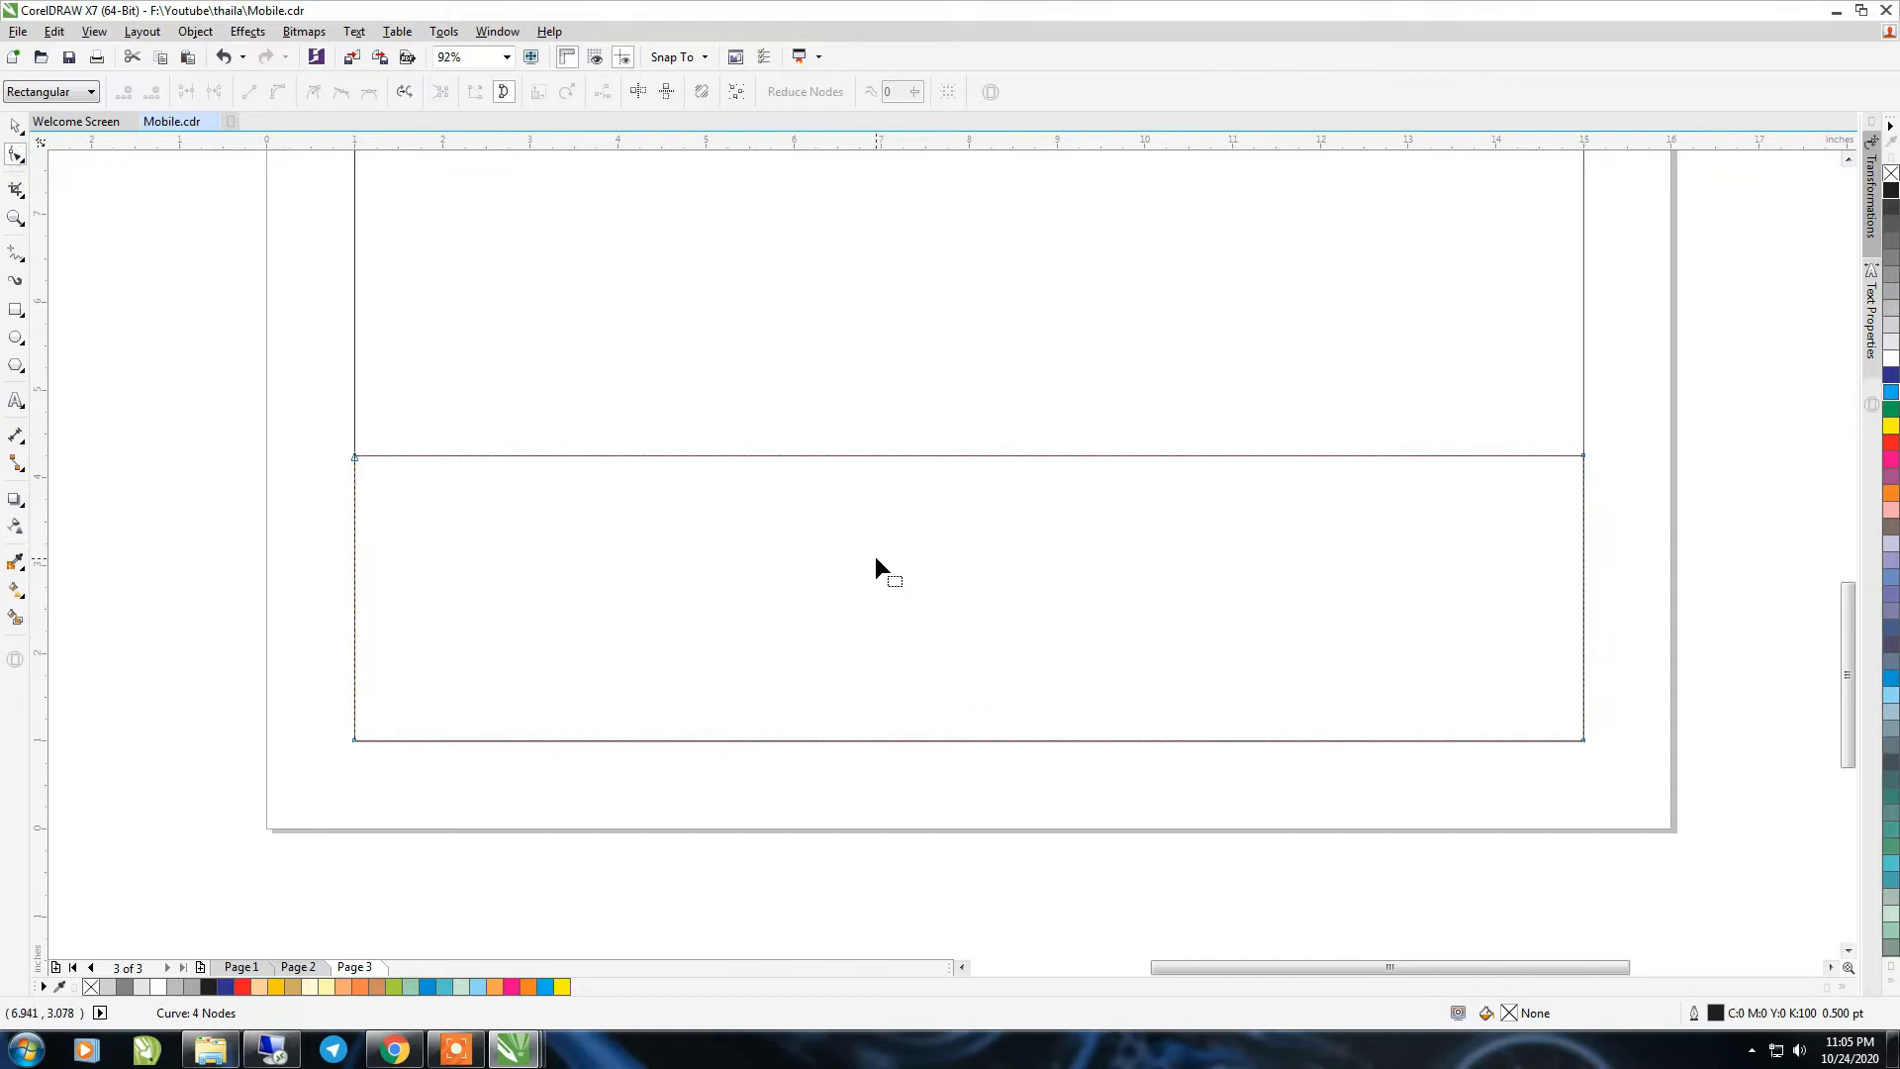
Convert the lower rectangle to curves and bend its straight top edge into a shallow wave
click(875, 455)
key(ctrl+q)
click(881, 455)
click(280, 92)
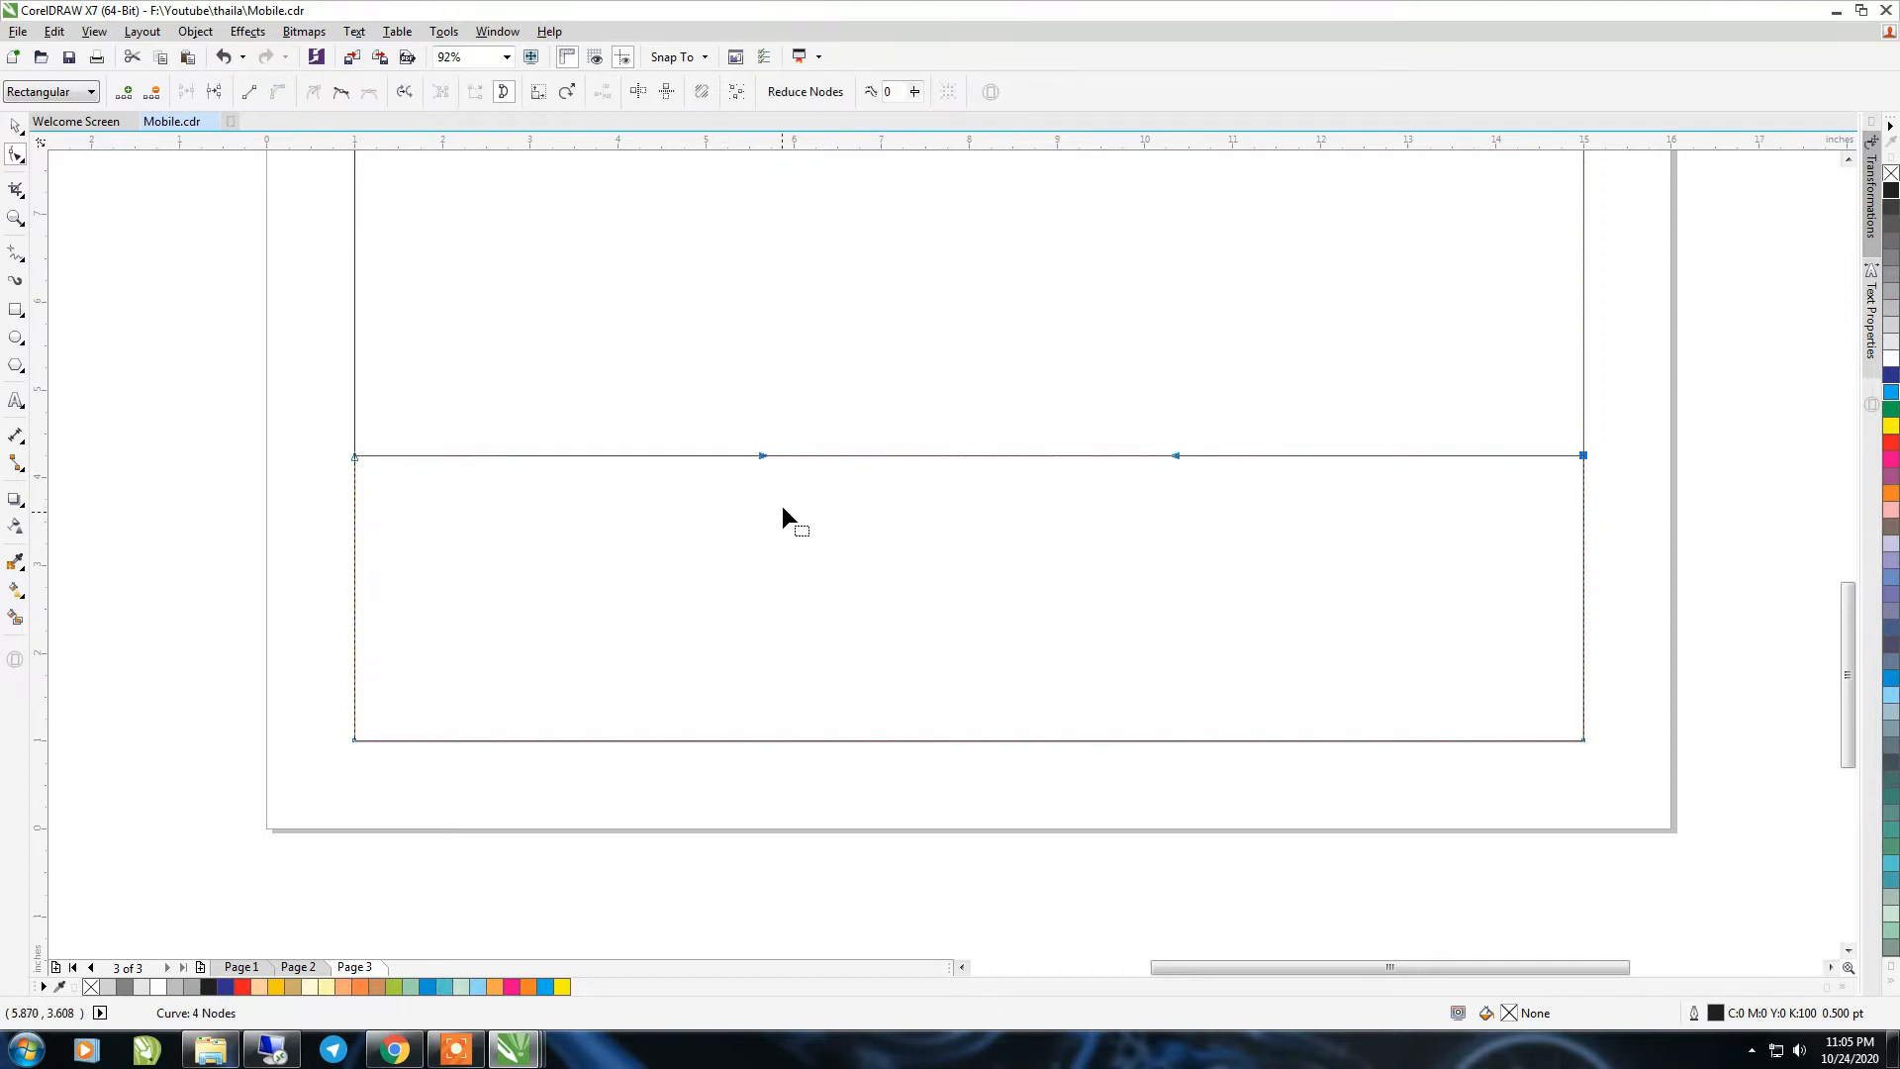
drag(760, 455, 940, 683)
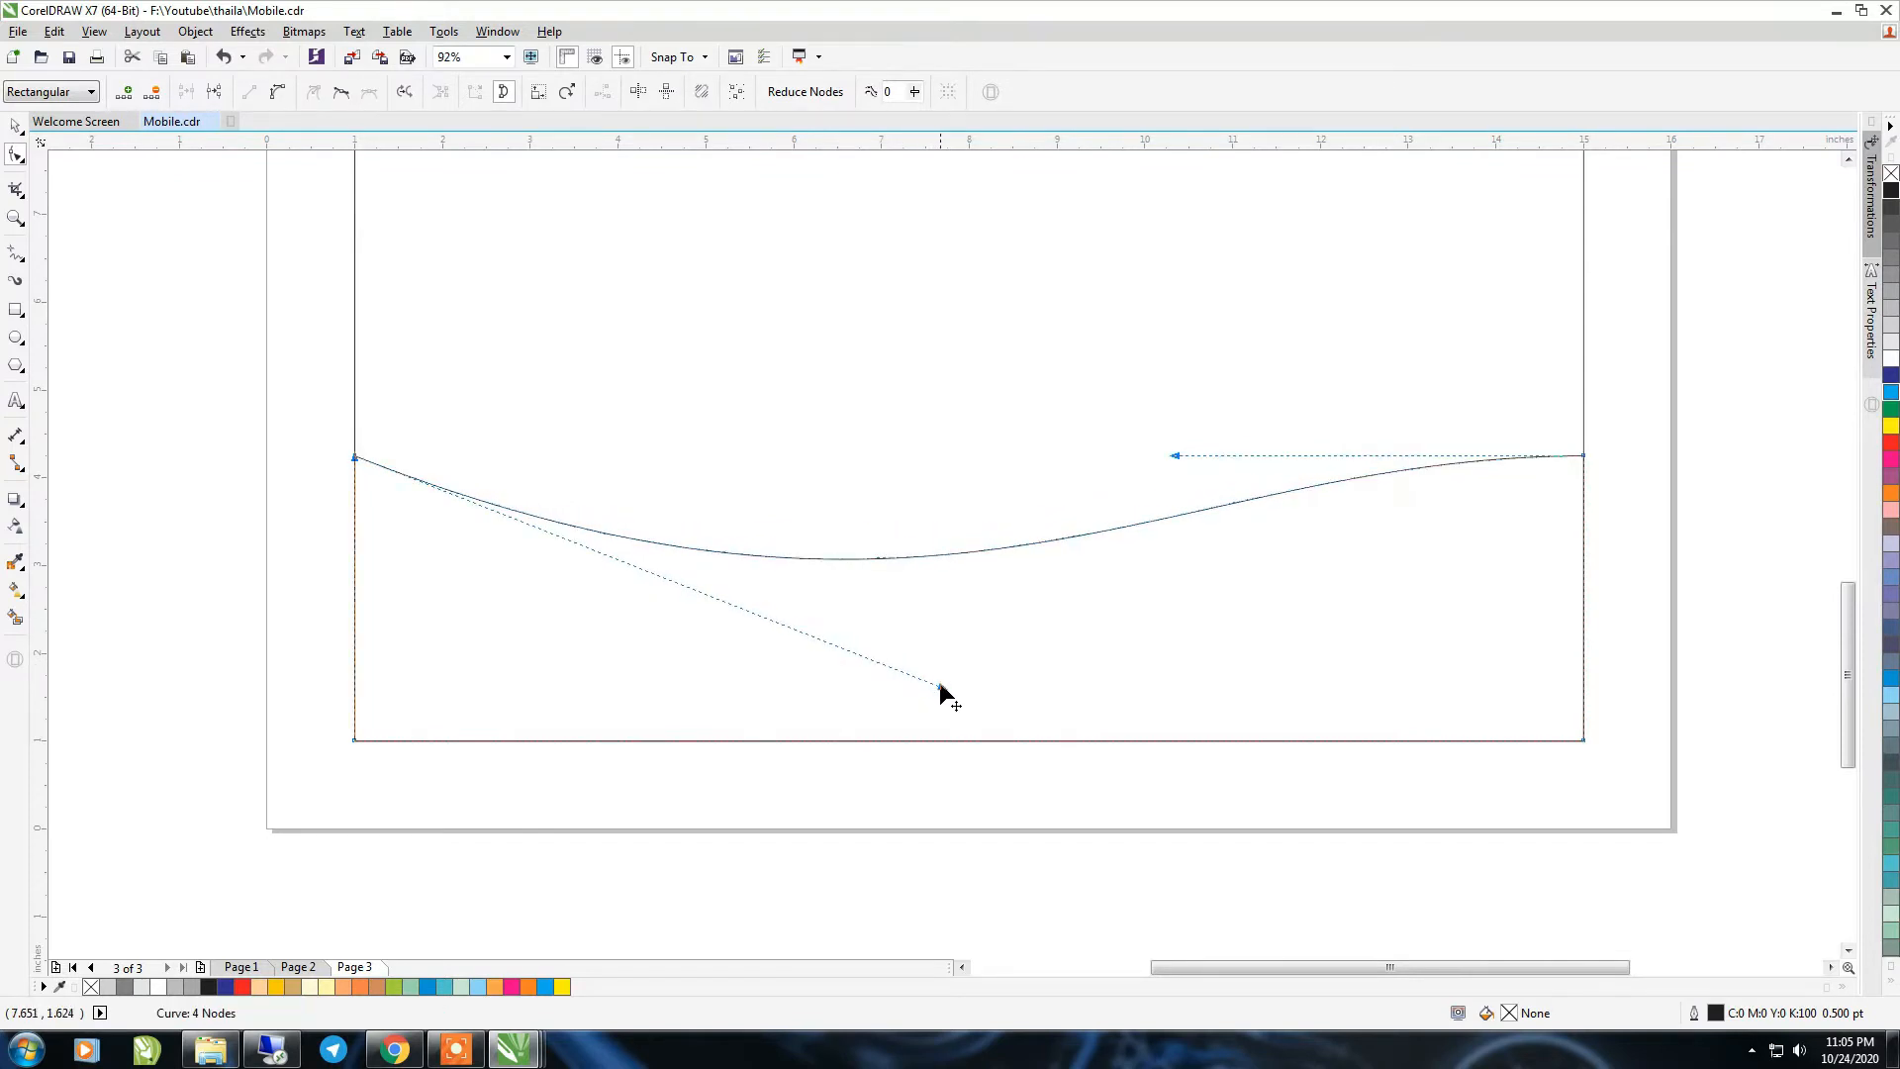
drag(1171, 453, 1052, 433)
drag(937, 686, 875, 655)
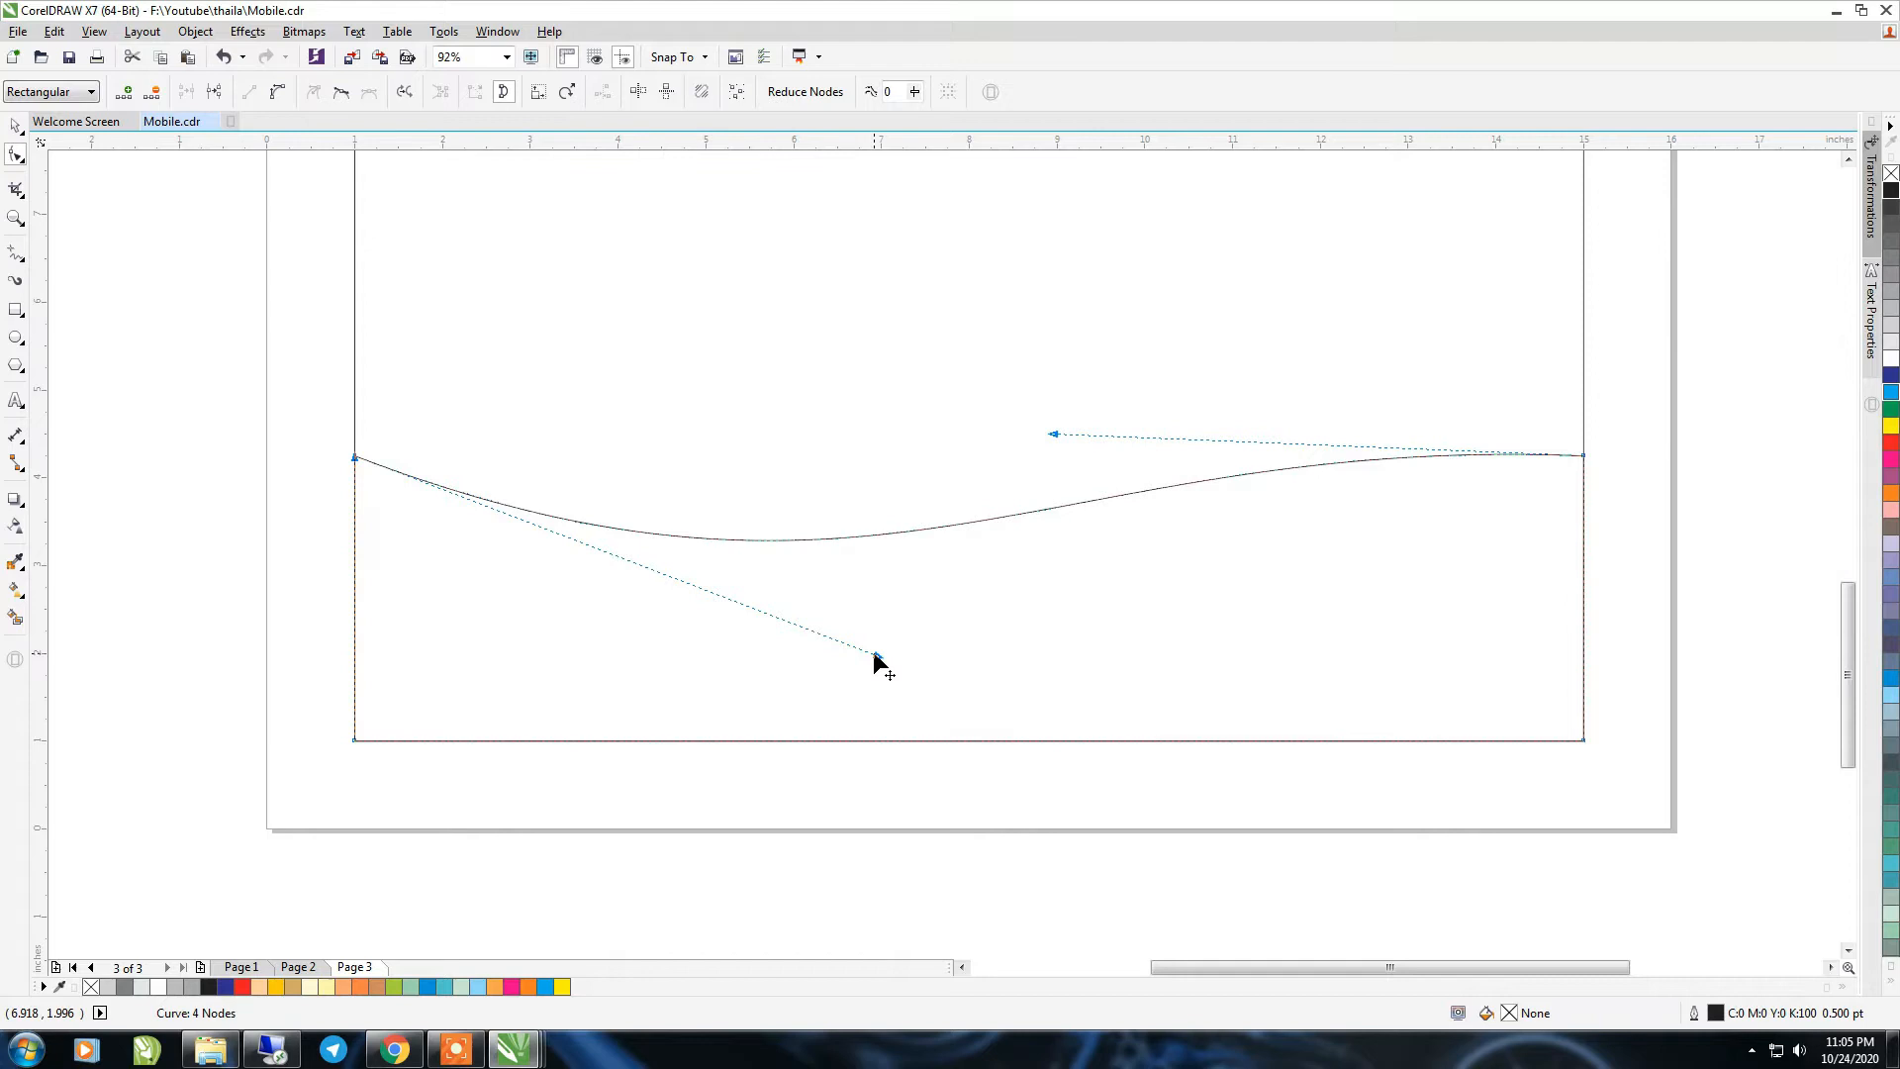
Make a slightly taller copy of the wave shape and lower its right corner node onto the original's right end
key(space)
drag(969, 437, 967, 424)
key(space)
drag(1638, 406, 1553, 441)
key(Down)
key(Down)
key(Down)
key(Down)
key(Down)
key(Down)
key(Down)
key(Down)
key(Down)
key(Down)
Make a third wave copy about 3.78 in high, bring its right end onto the others and adjust its curve handle
drag(1051, 433, 969, 405)
key(space)
right_click(969, 405)
key(space)
drag(1638, 399, 1584, 455)
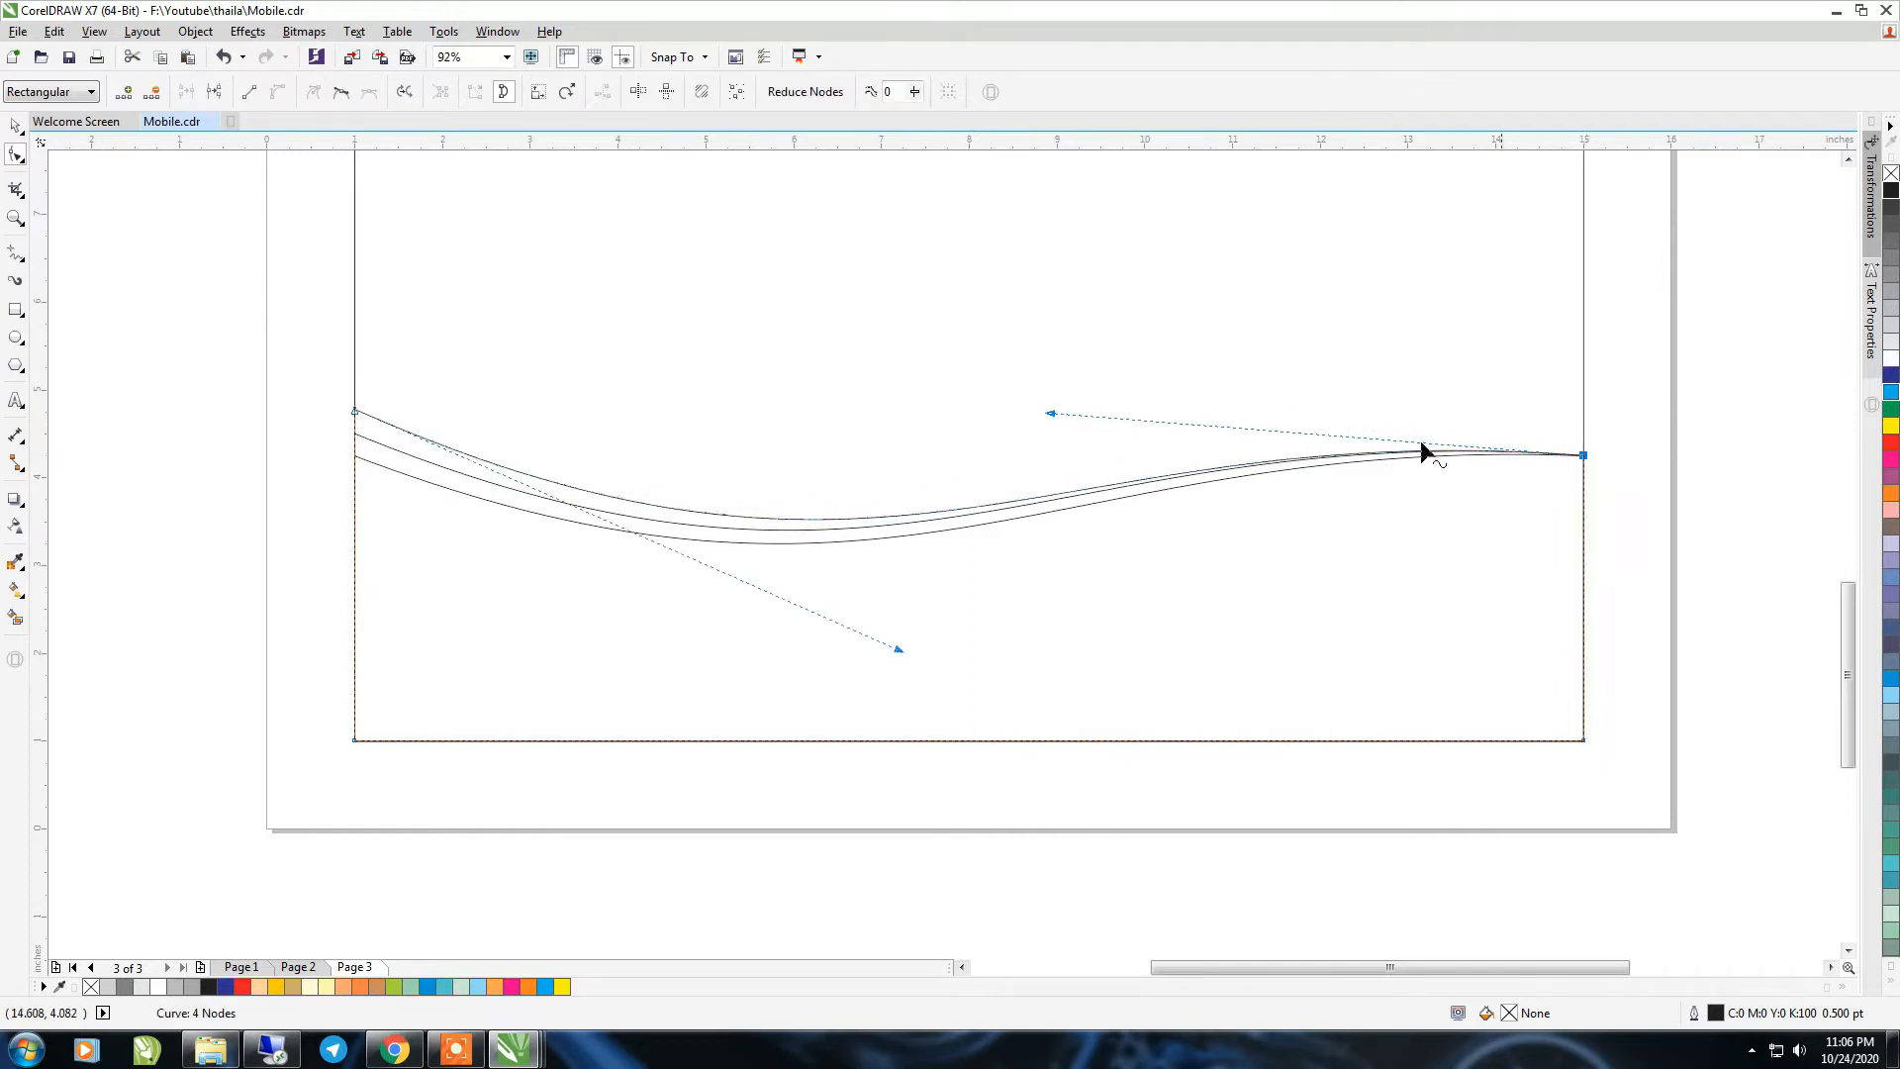
drag(1053, 415, 1050, 405)
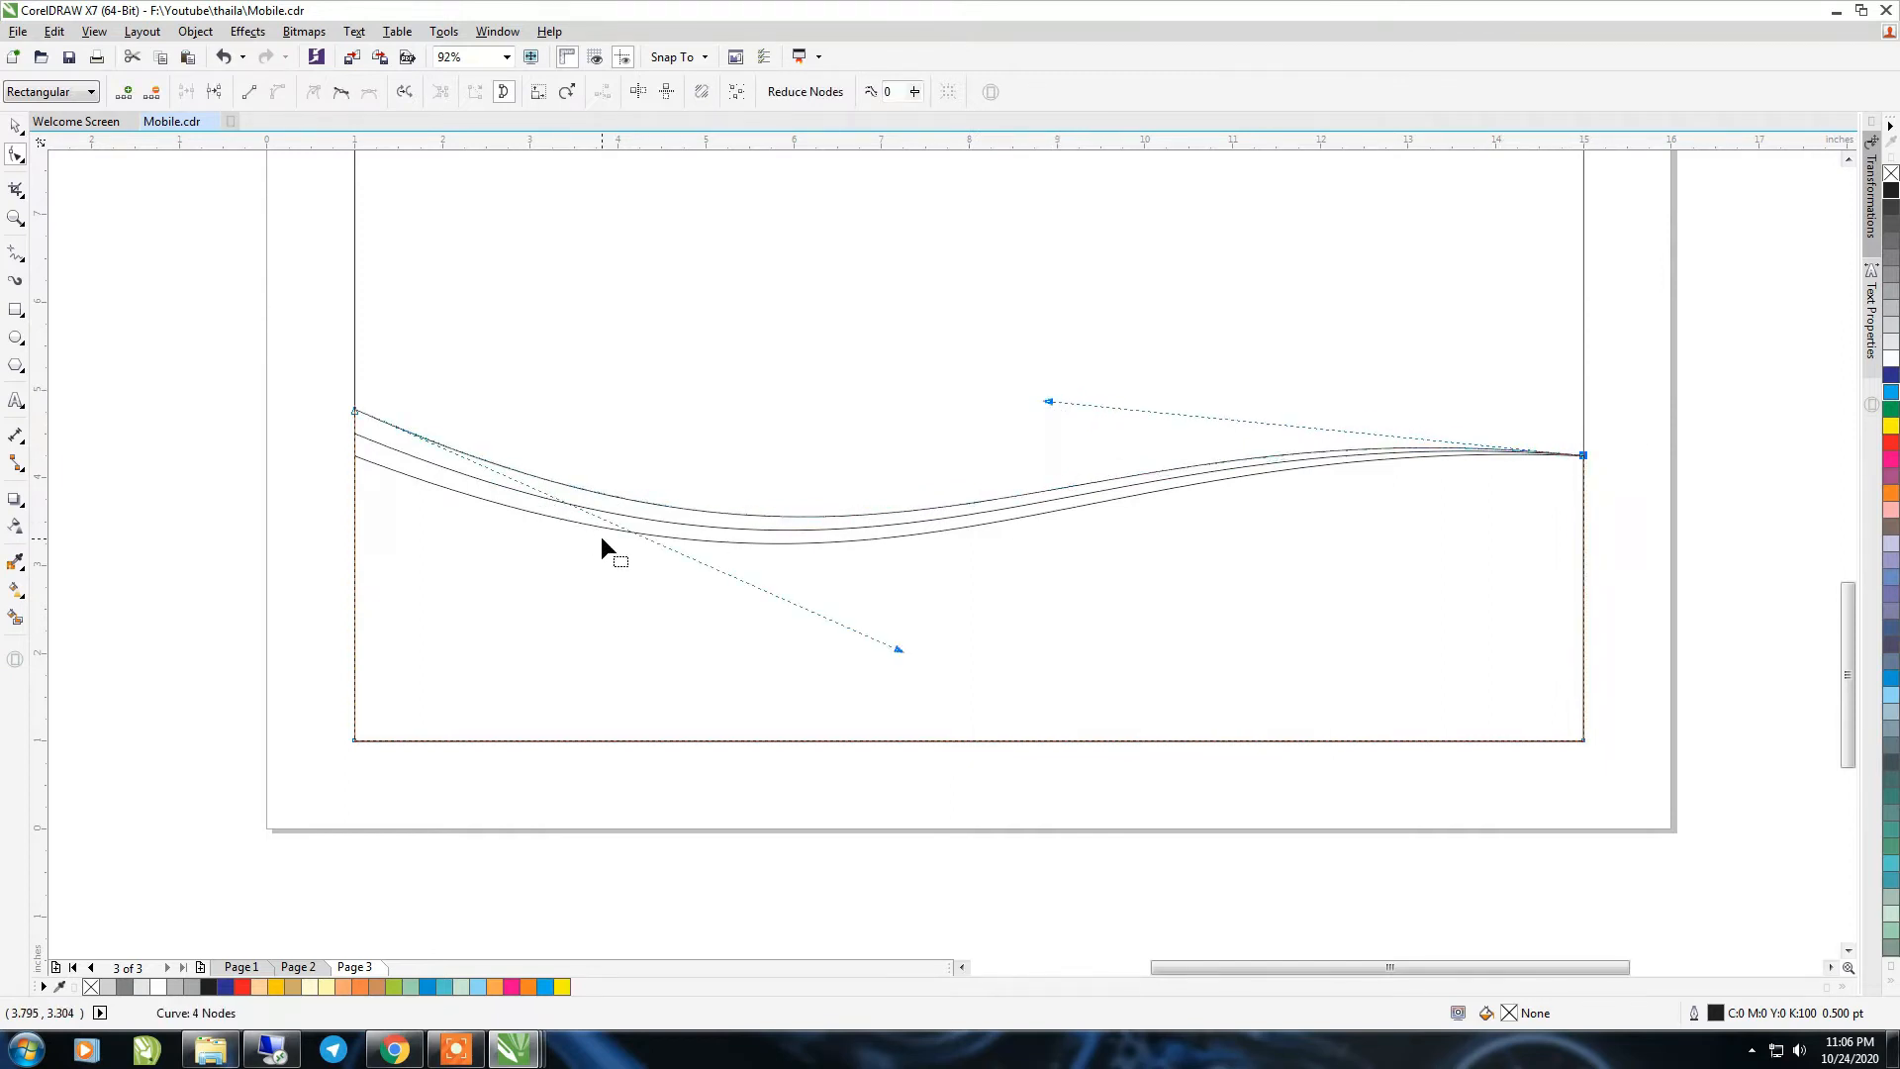
Fill the tallest wave shape with 80% black and place it behind the other two
key(space)
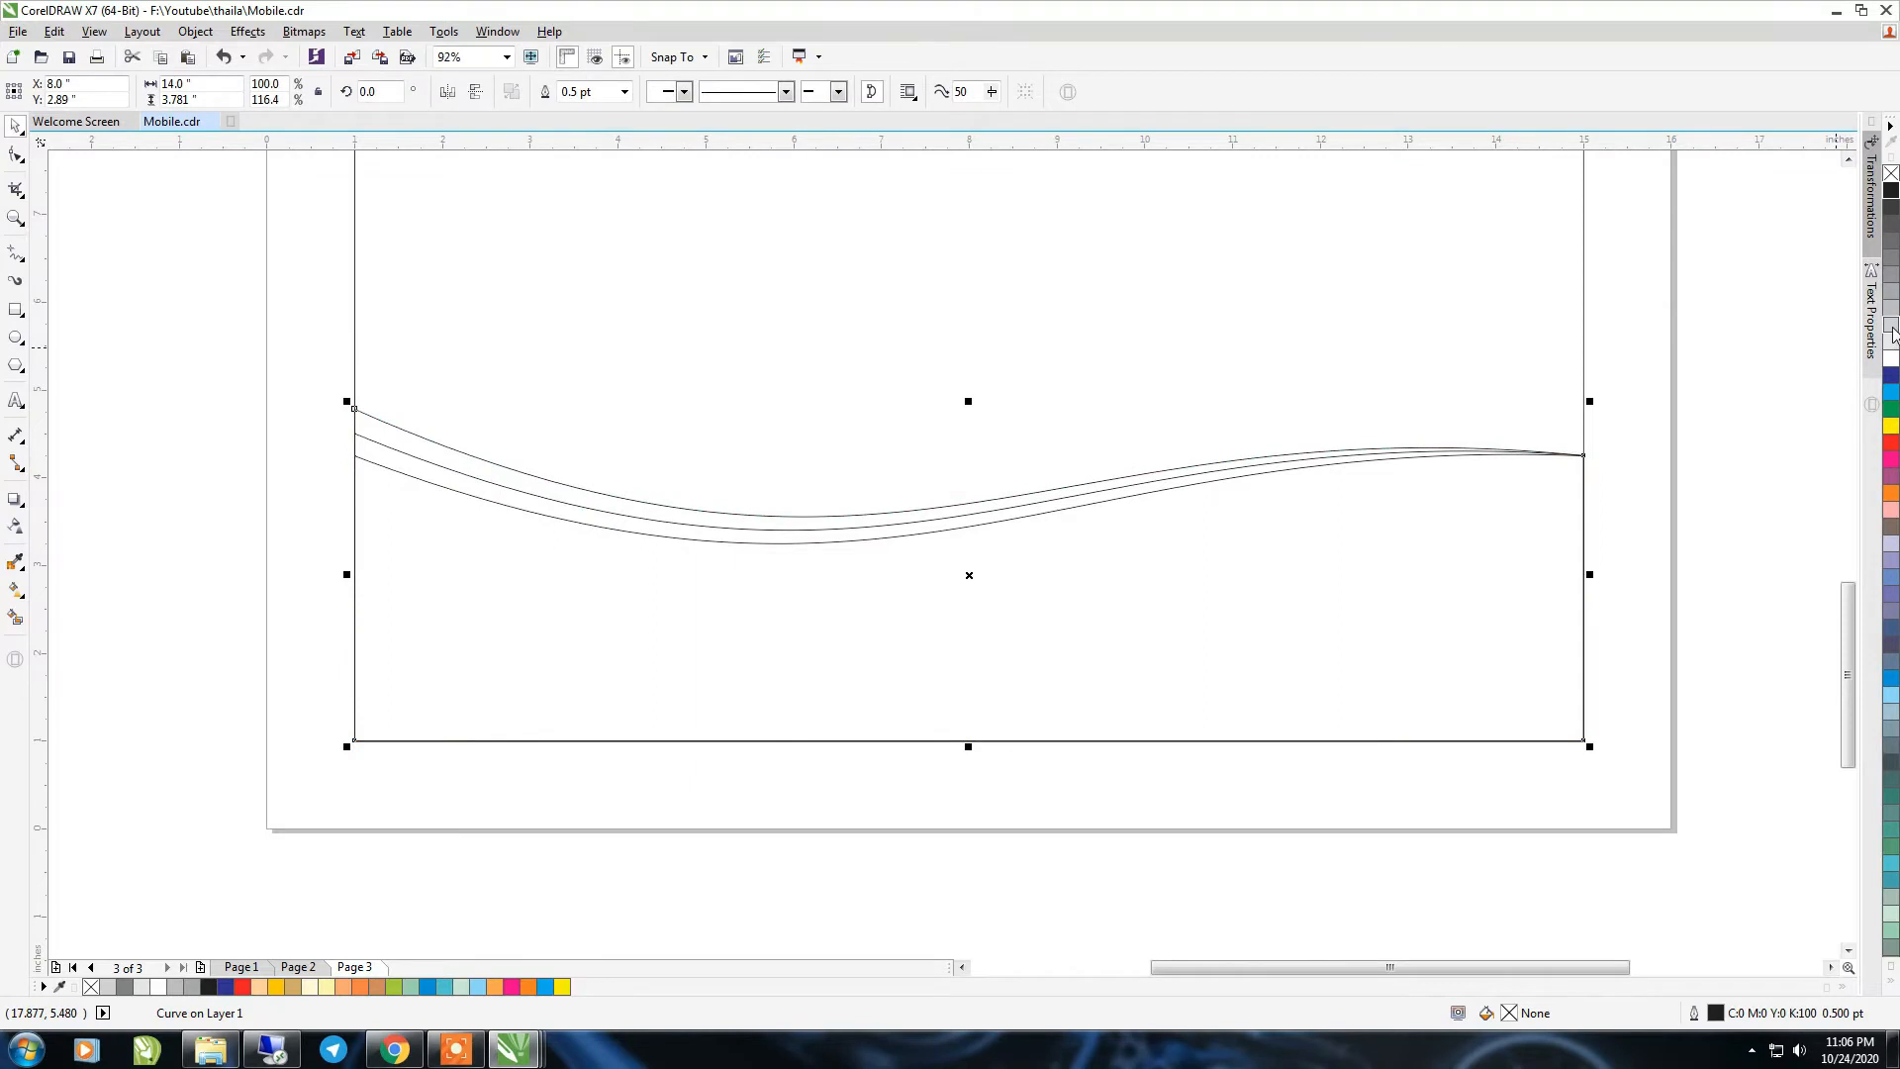
click(1891, 226)
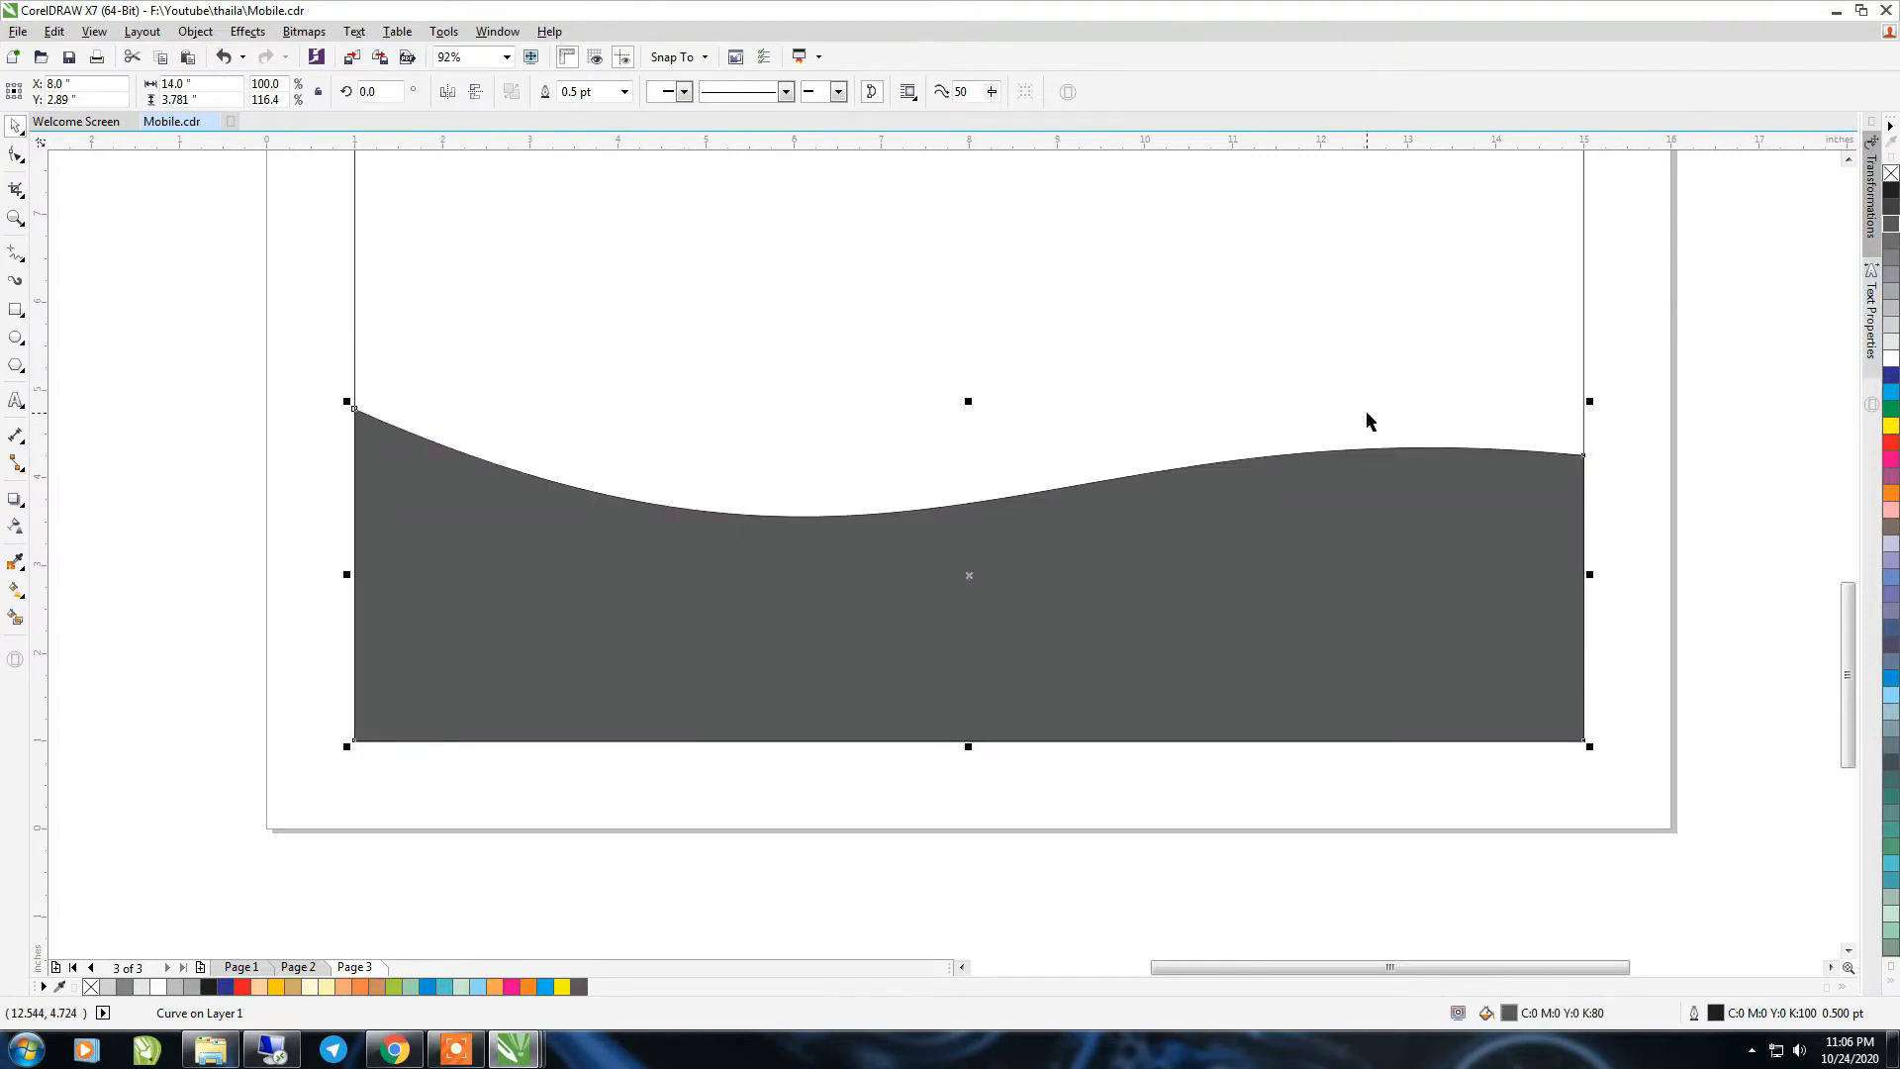
key(ctrl+z)
key(ctrl+shift+z)
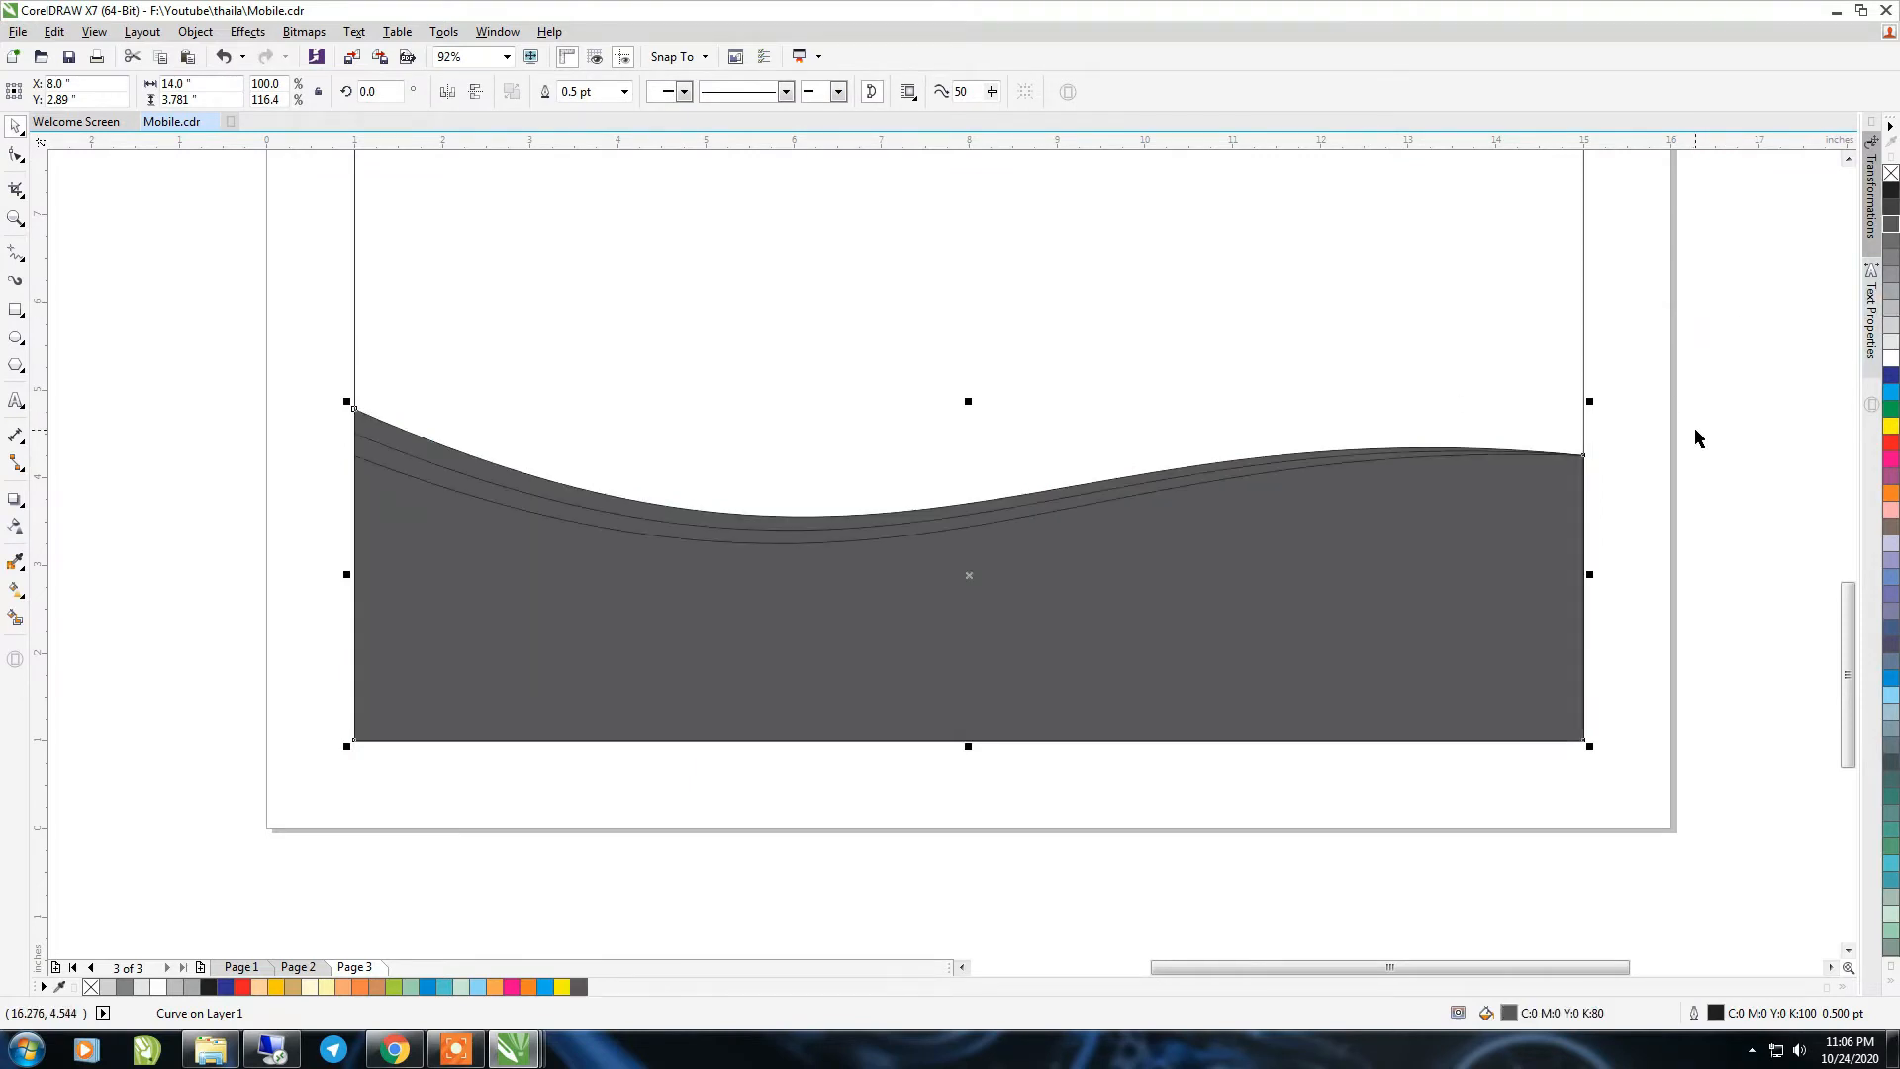
Fill the middle wave shape with 20% black and the front wave shape with white
click(482, 485)
click(1891, 325)
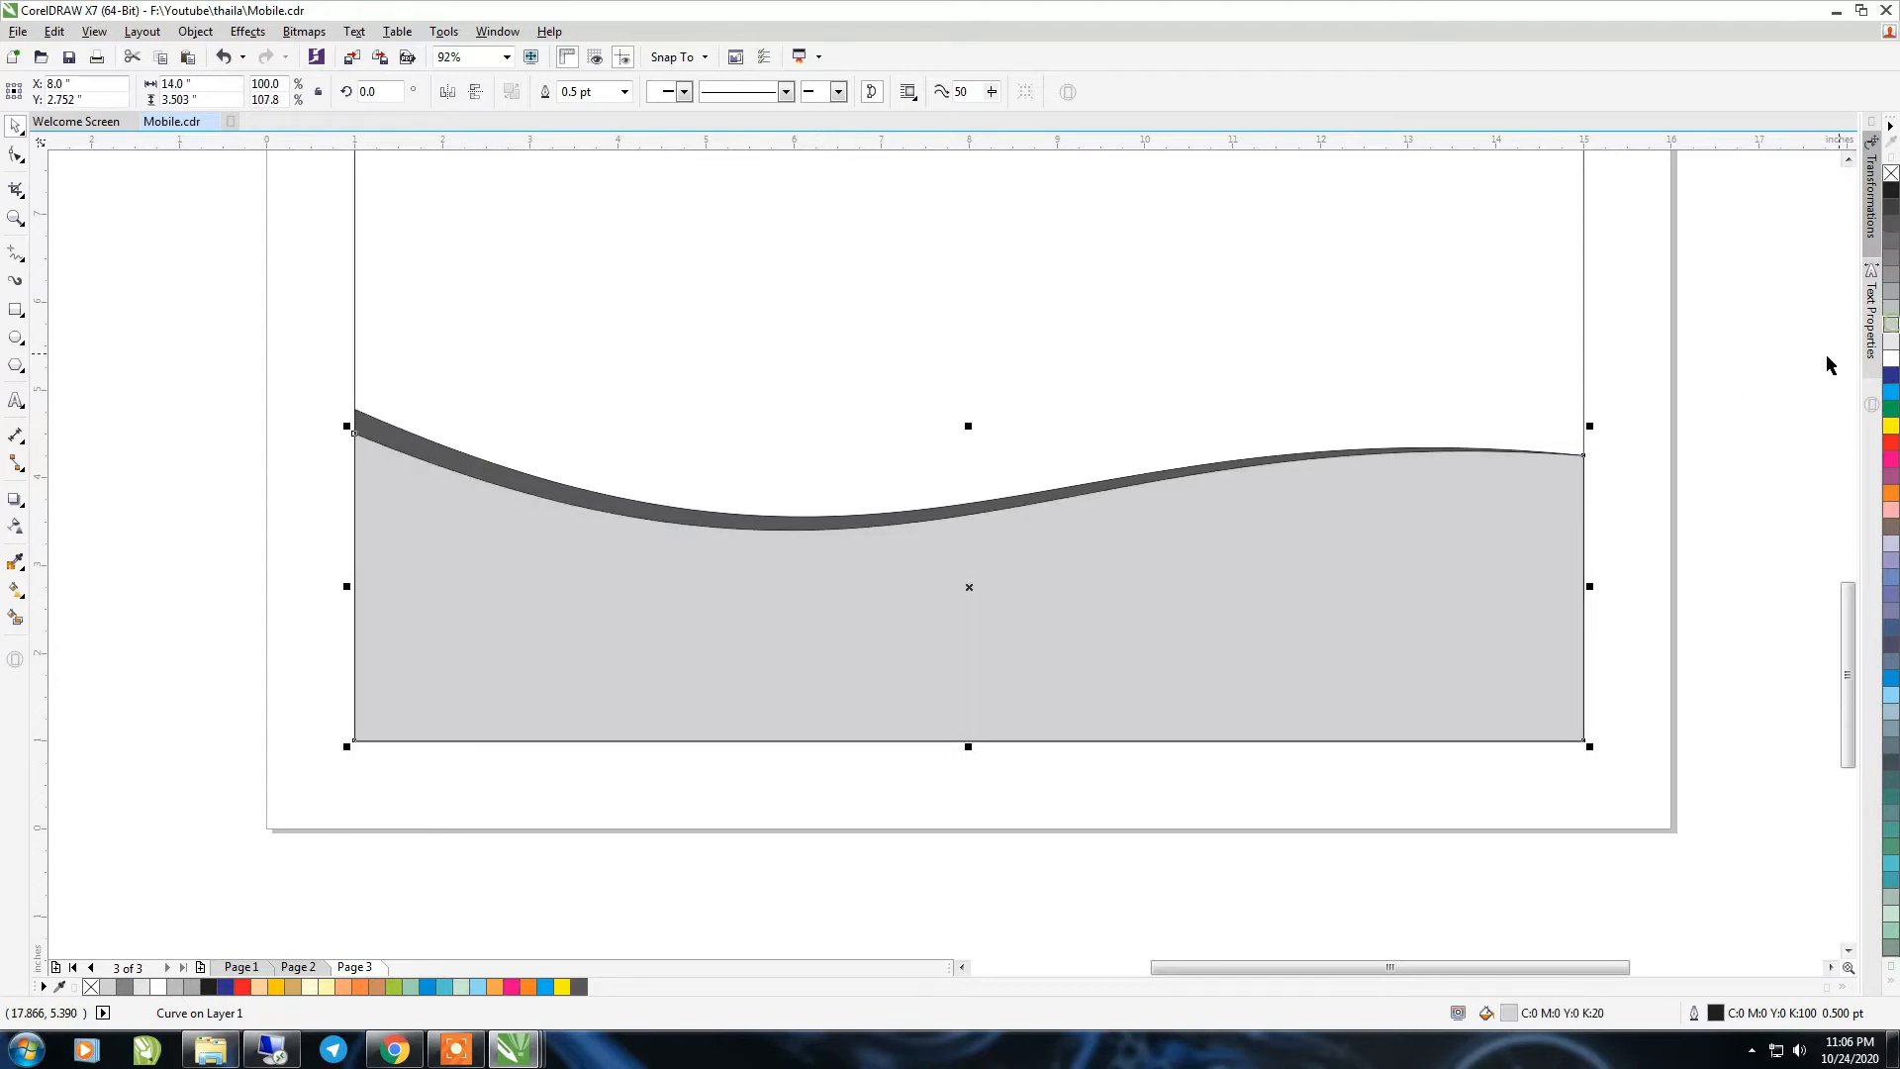
click(1465, 551)
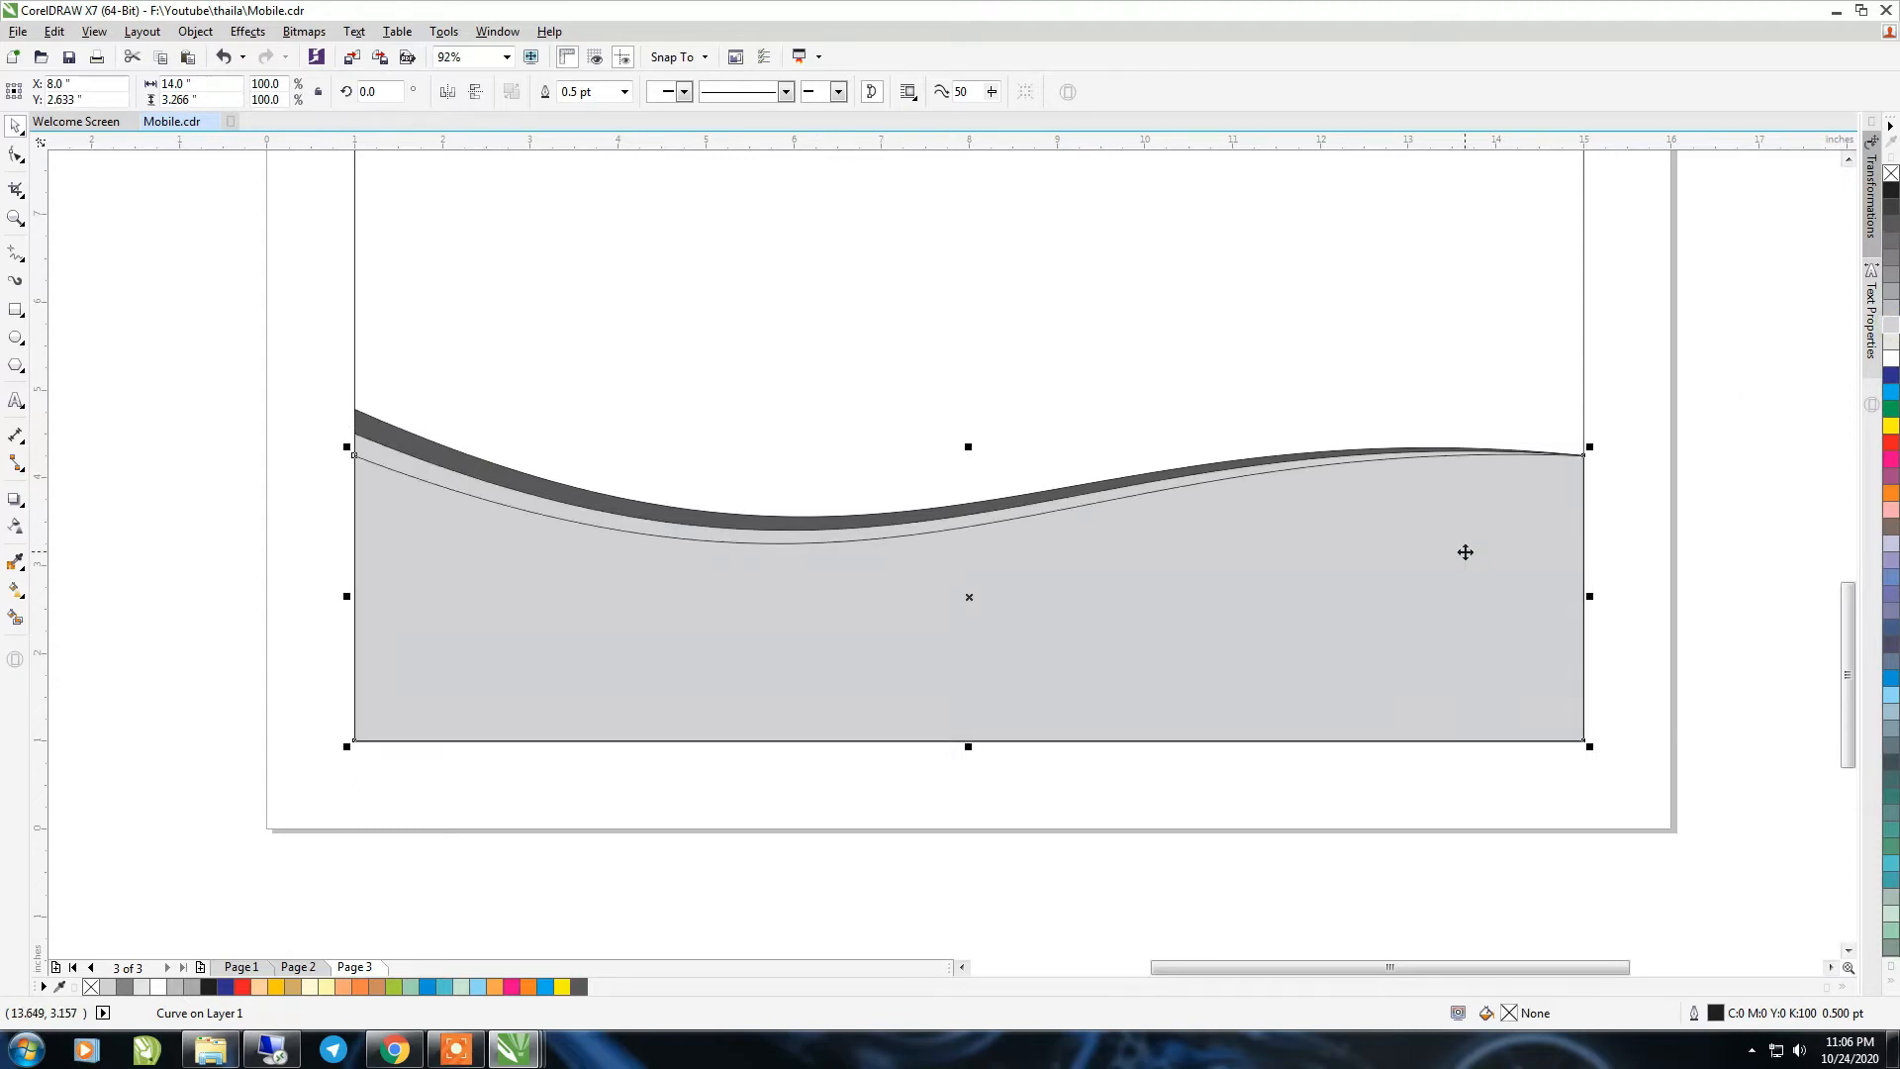
click(1890, 358)
click(1706, 517)
Remove the outlines from all three wave shapes
drag(1649, 362, 248, 800)
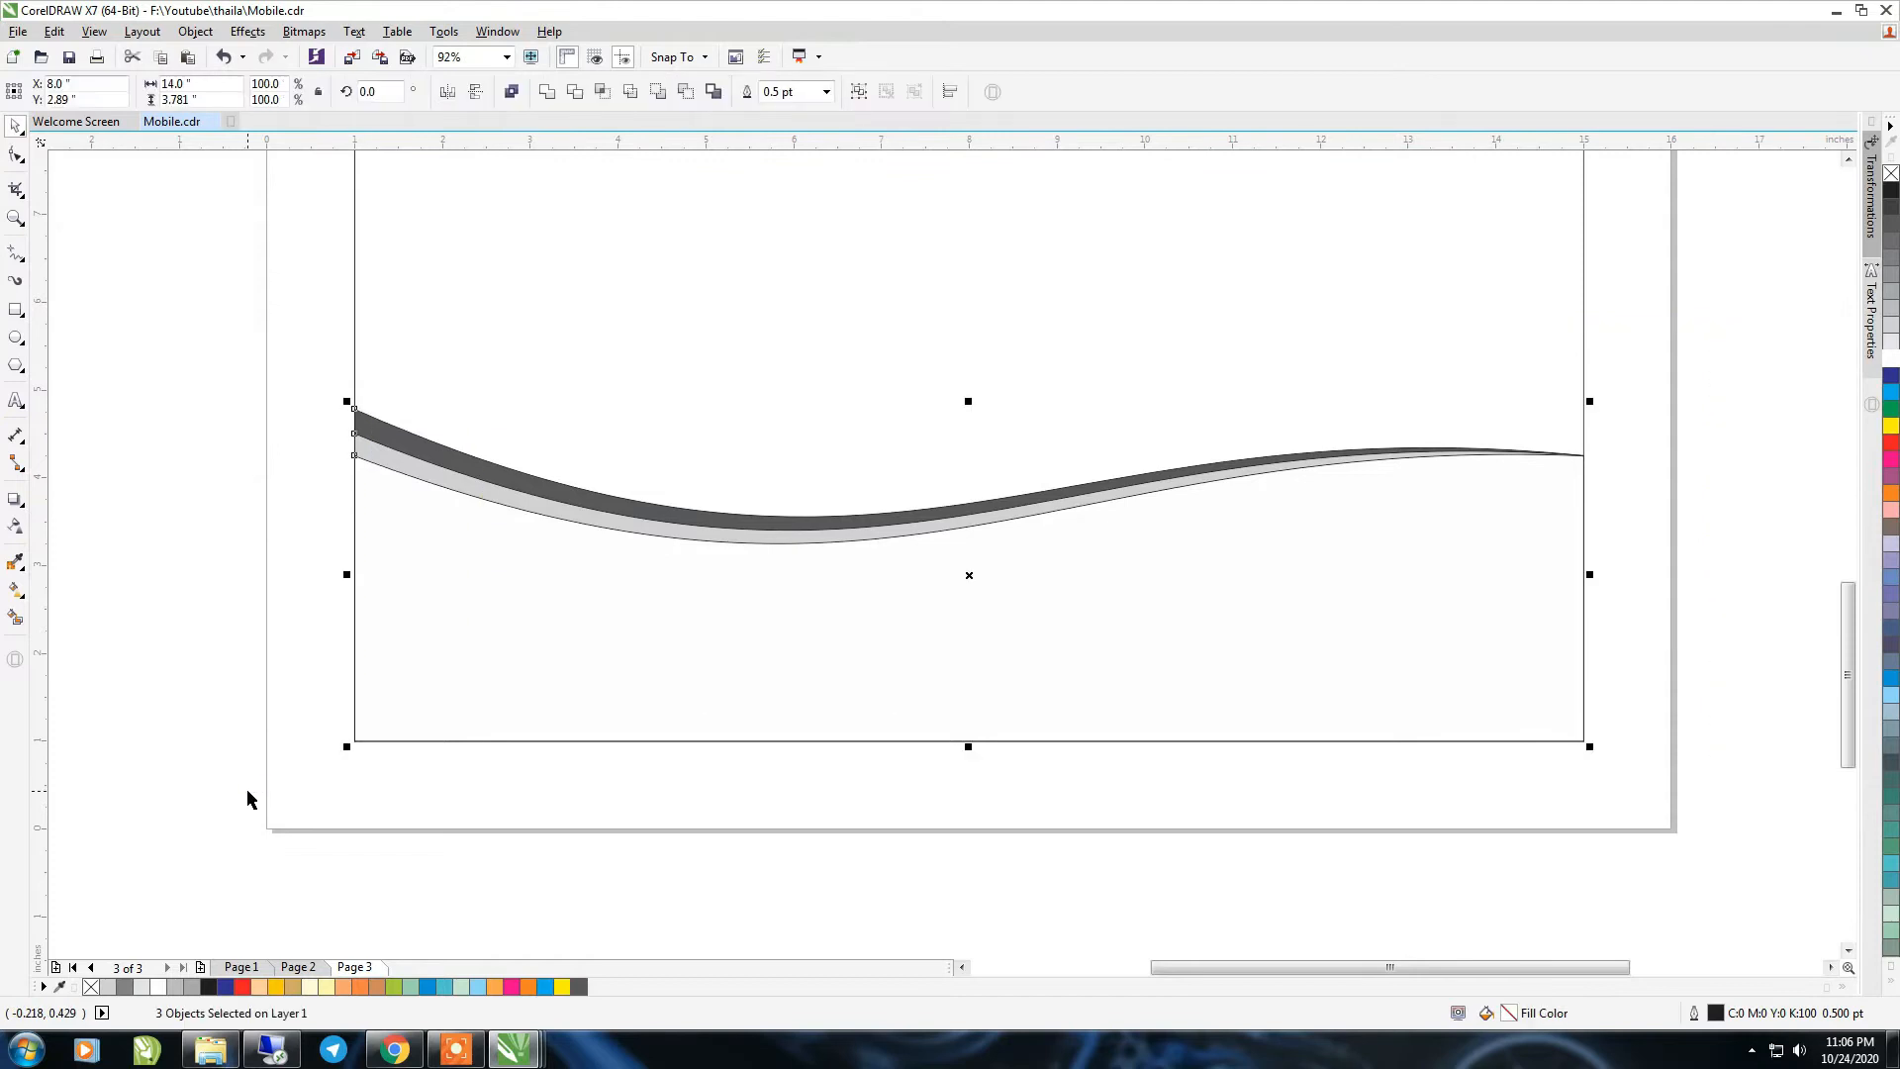
click(826, 91)
click(786, 112)
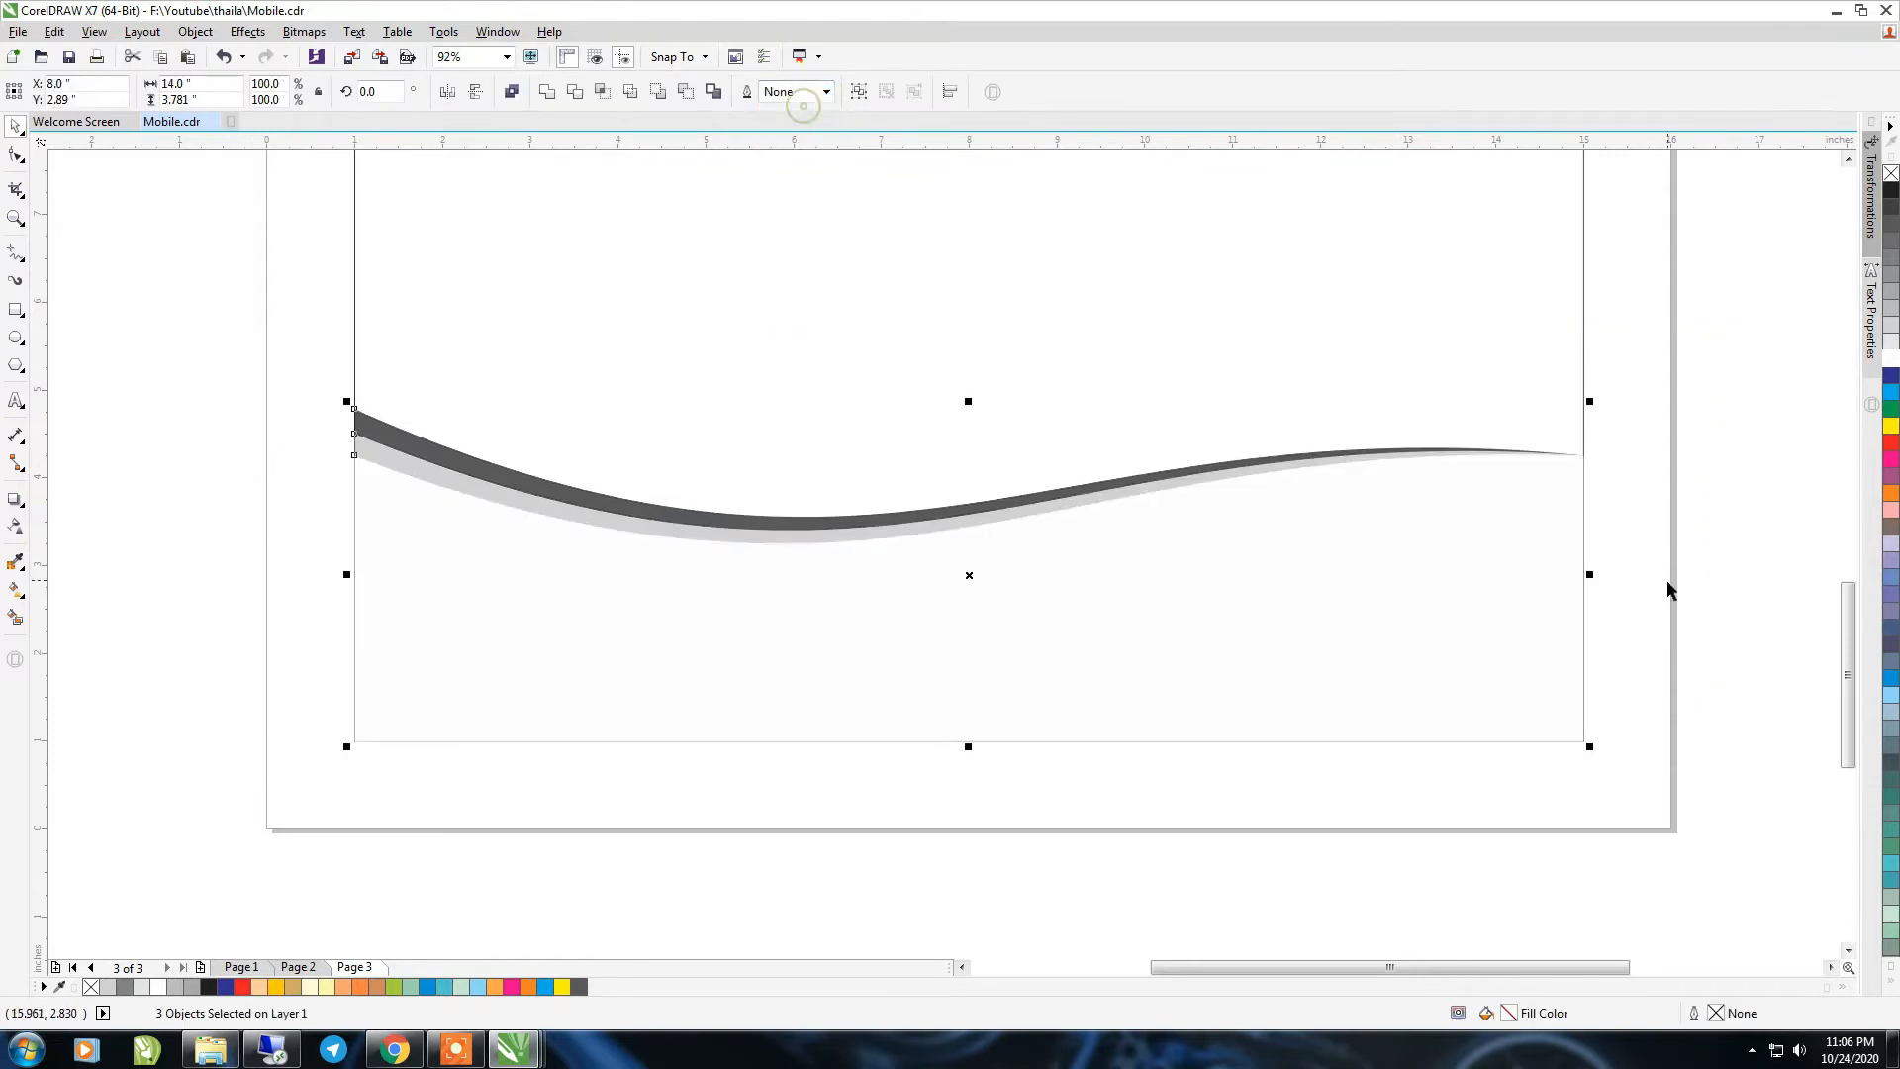
click(1685, 628)
Paste the shop artwork beside the page and move the grey ornament strip just below the wave shapes
scroll(1473, 554, down, 2)
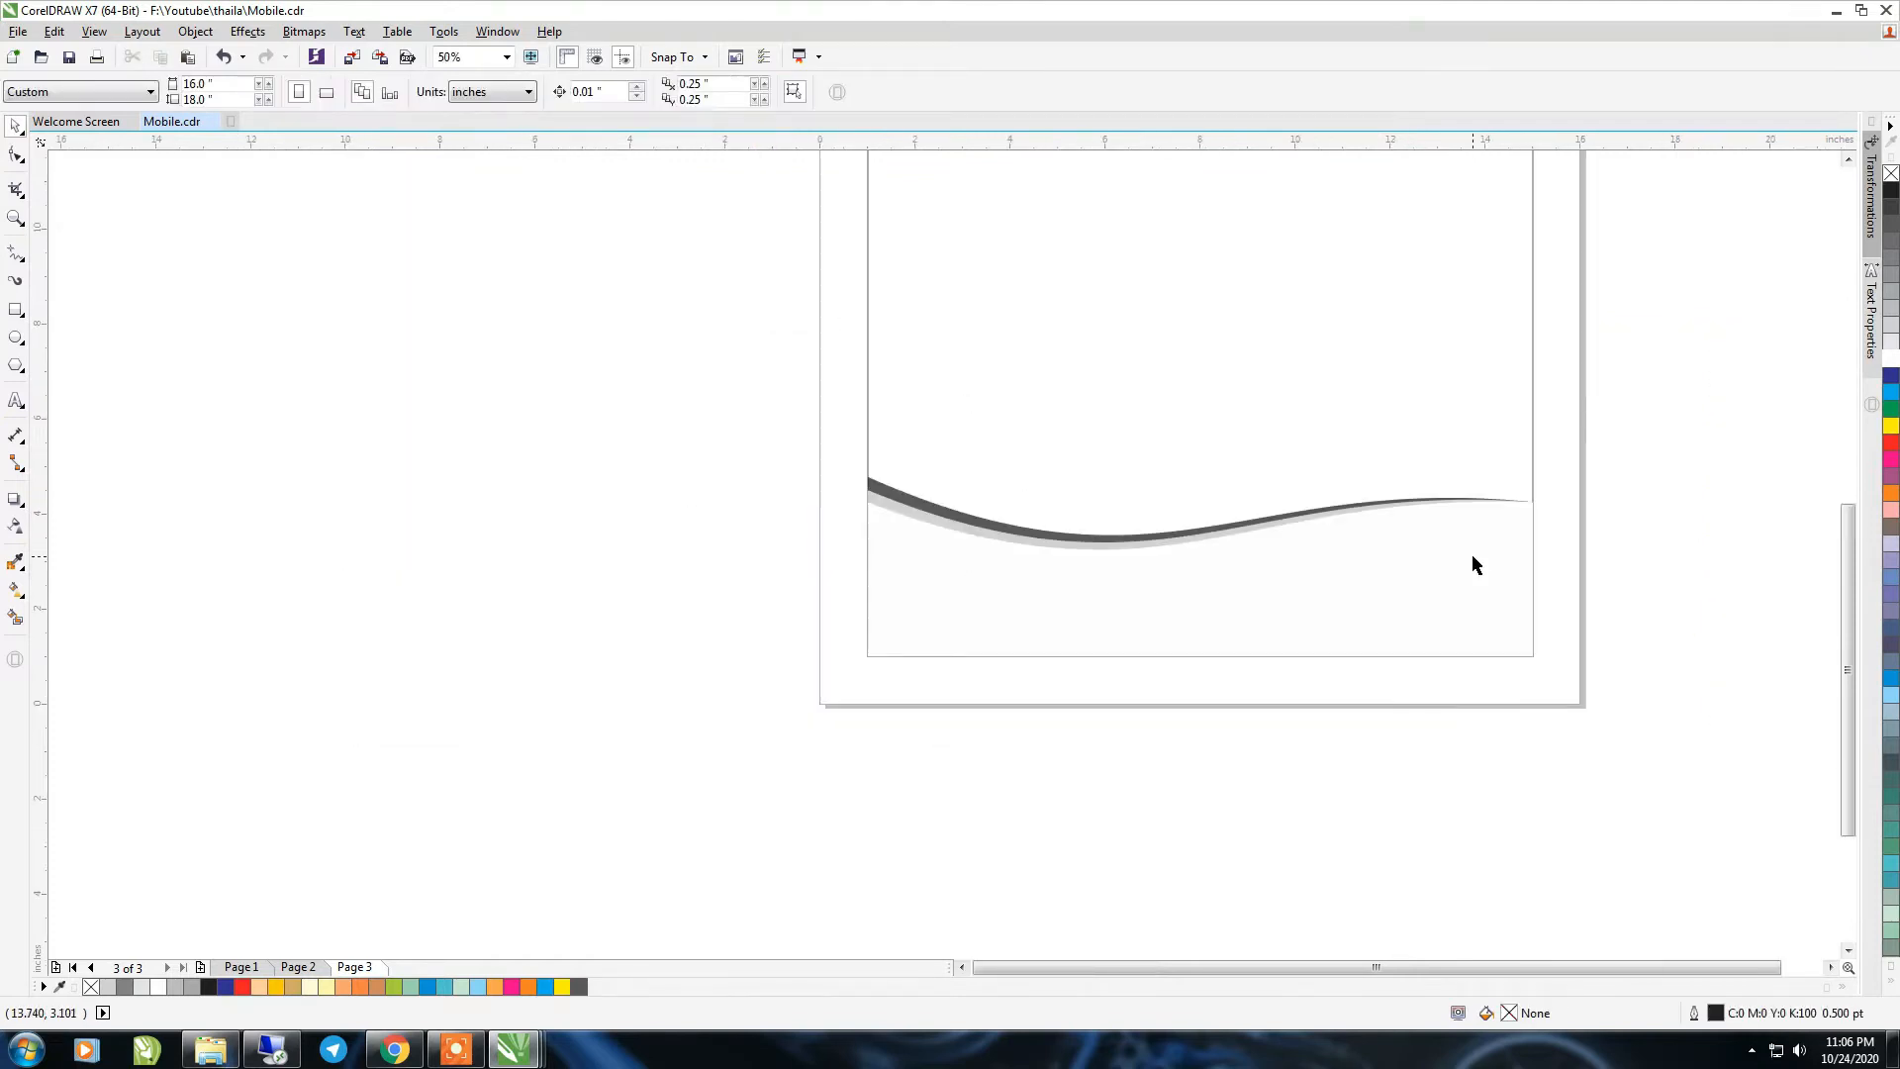
key(ctrl+v)
click(1599, 730)
drag(485, 642, 1105, 770)
PowerClip the grey ornament strip inside the white wave shape
click(1063, 562)
click(1049, 763)
click(195, 31)
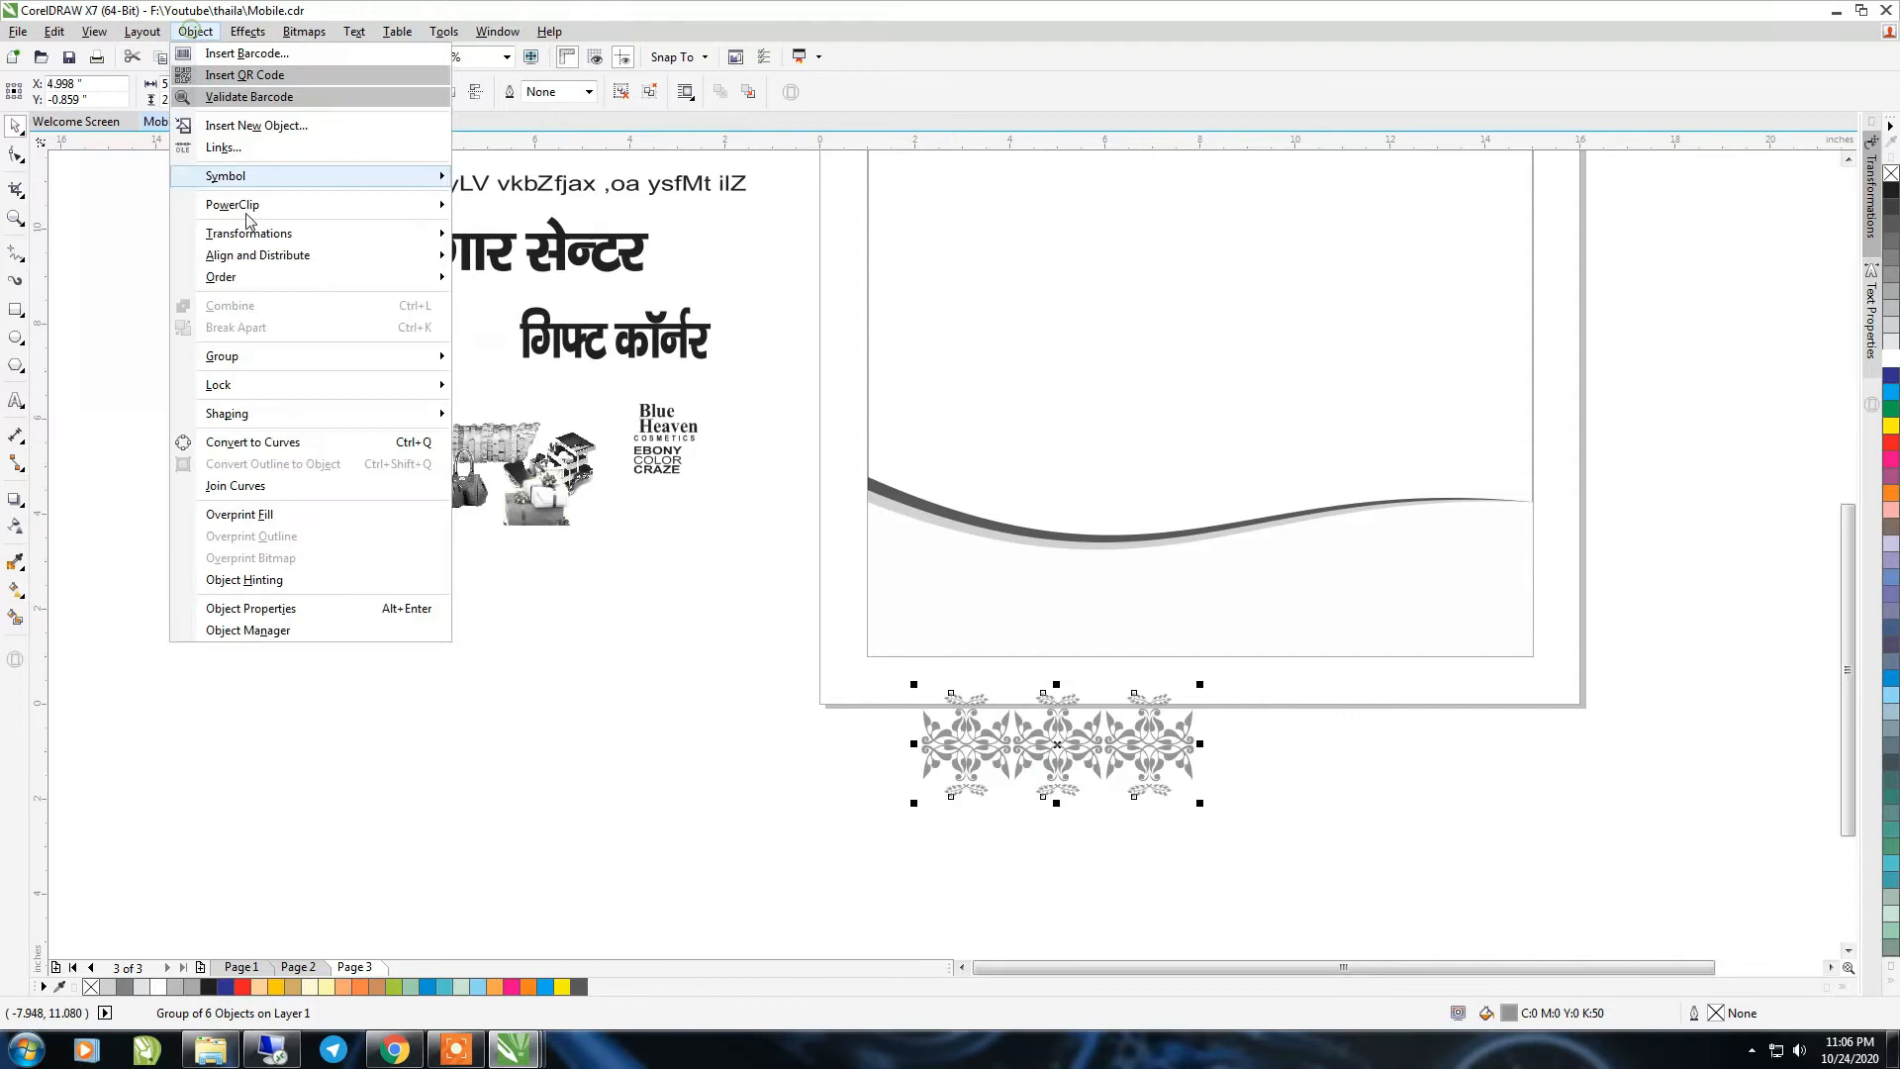
mouse_move(416, 205)
click(539, 205)
click(925, 597)
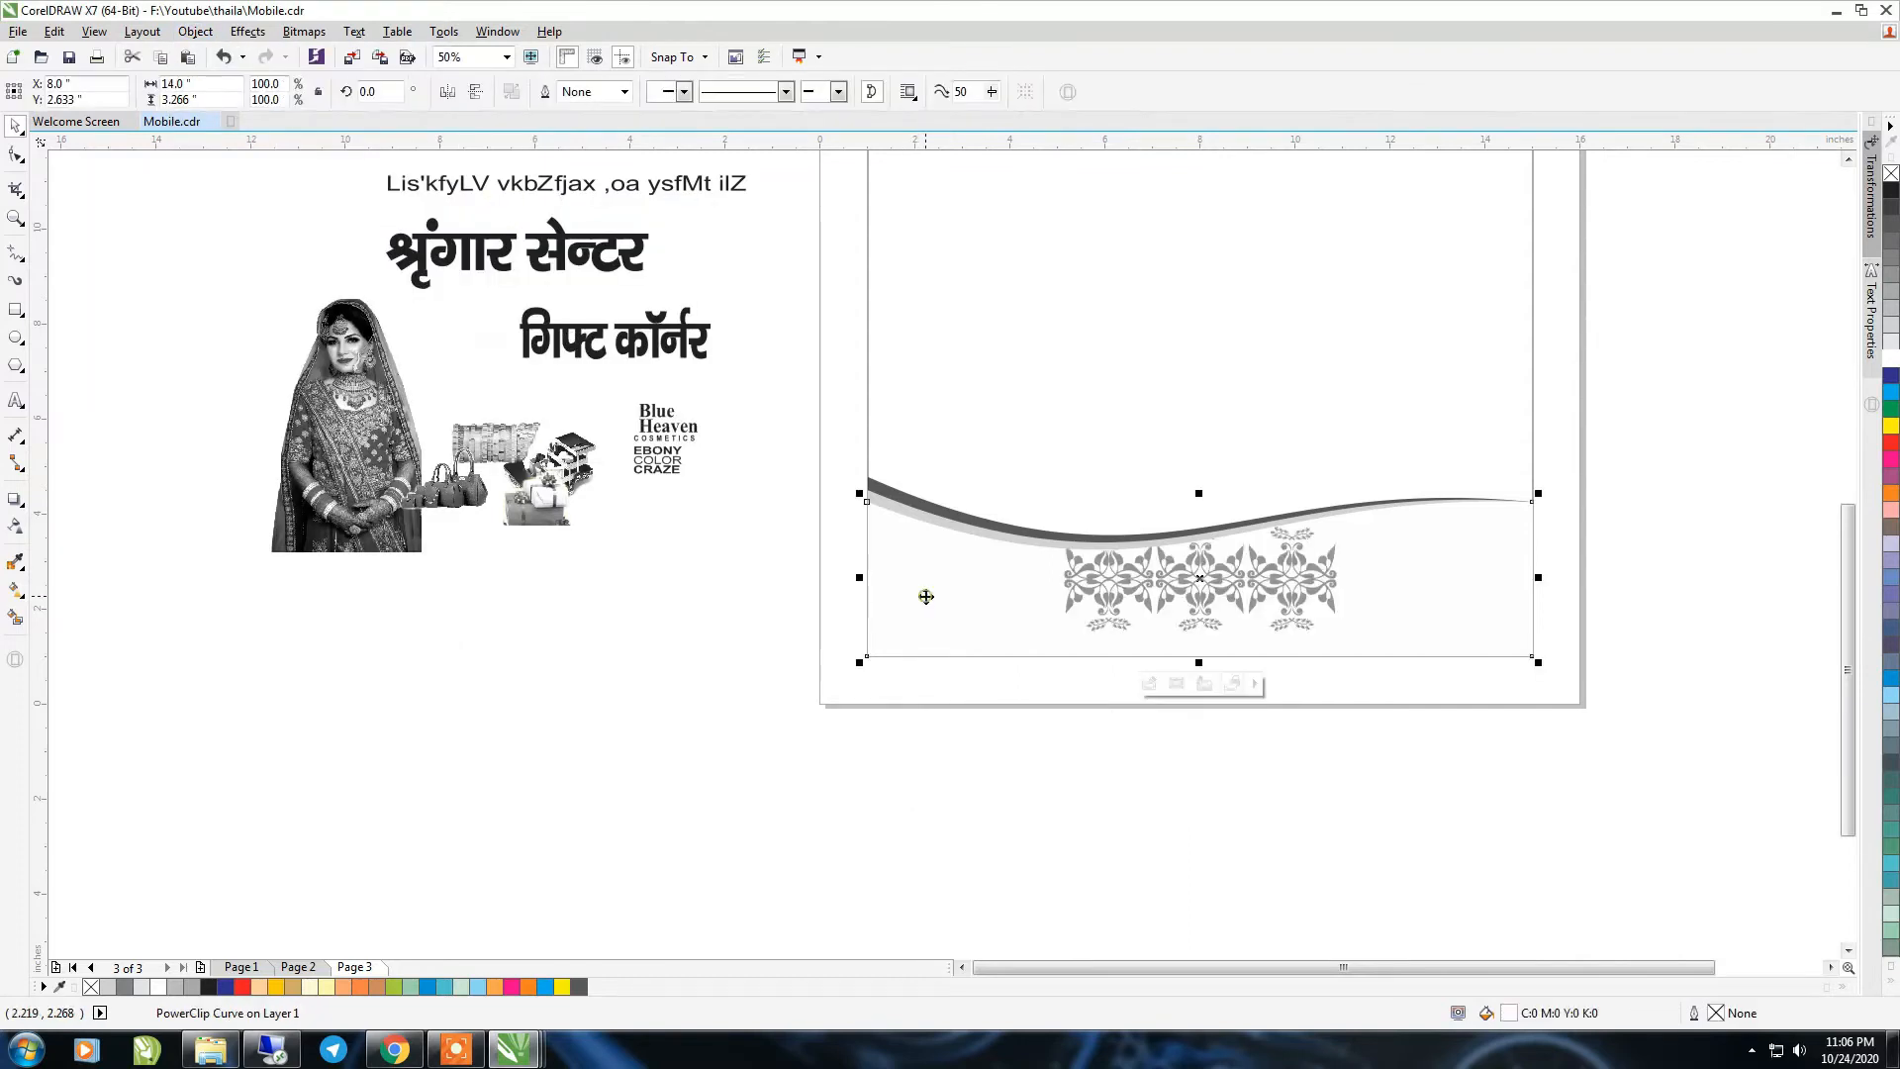
Open the PowerClip contents and move the ornament strip to the left end of the wave shape
ctrl+click(1202, 600)
drag(1202, 599, 1005, 627)
click(1085, 606)
ctrl+click(1085, 606)
drag(1138, 544, 1317, 449)
key(ctrl+z)
ctrl+click(1107, 632)
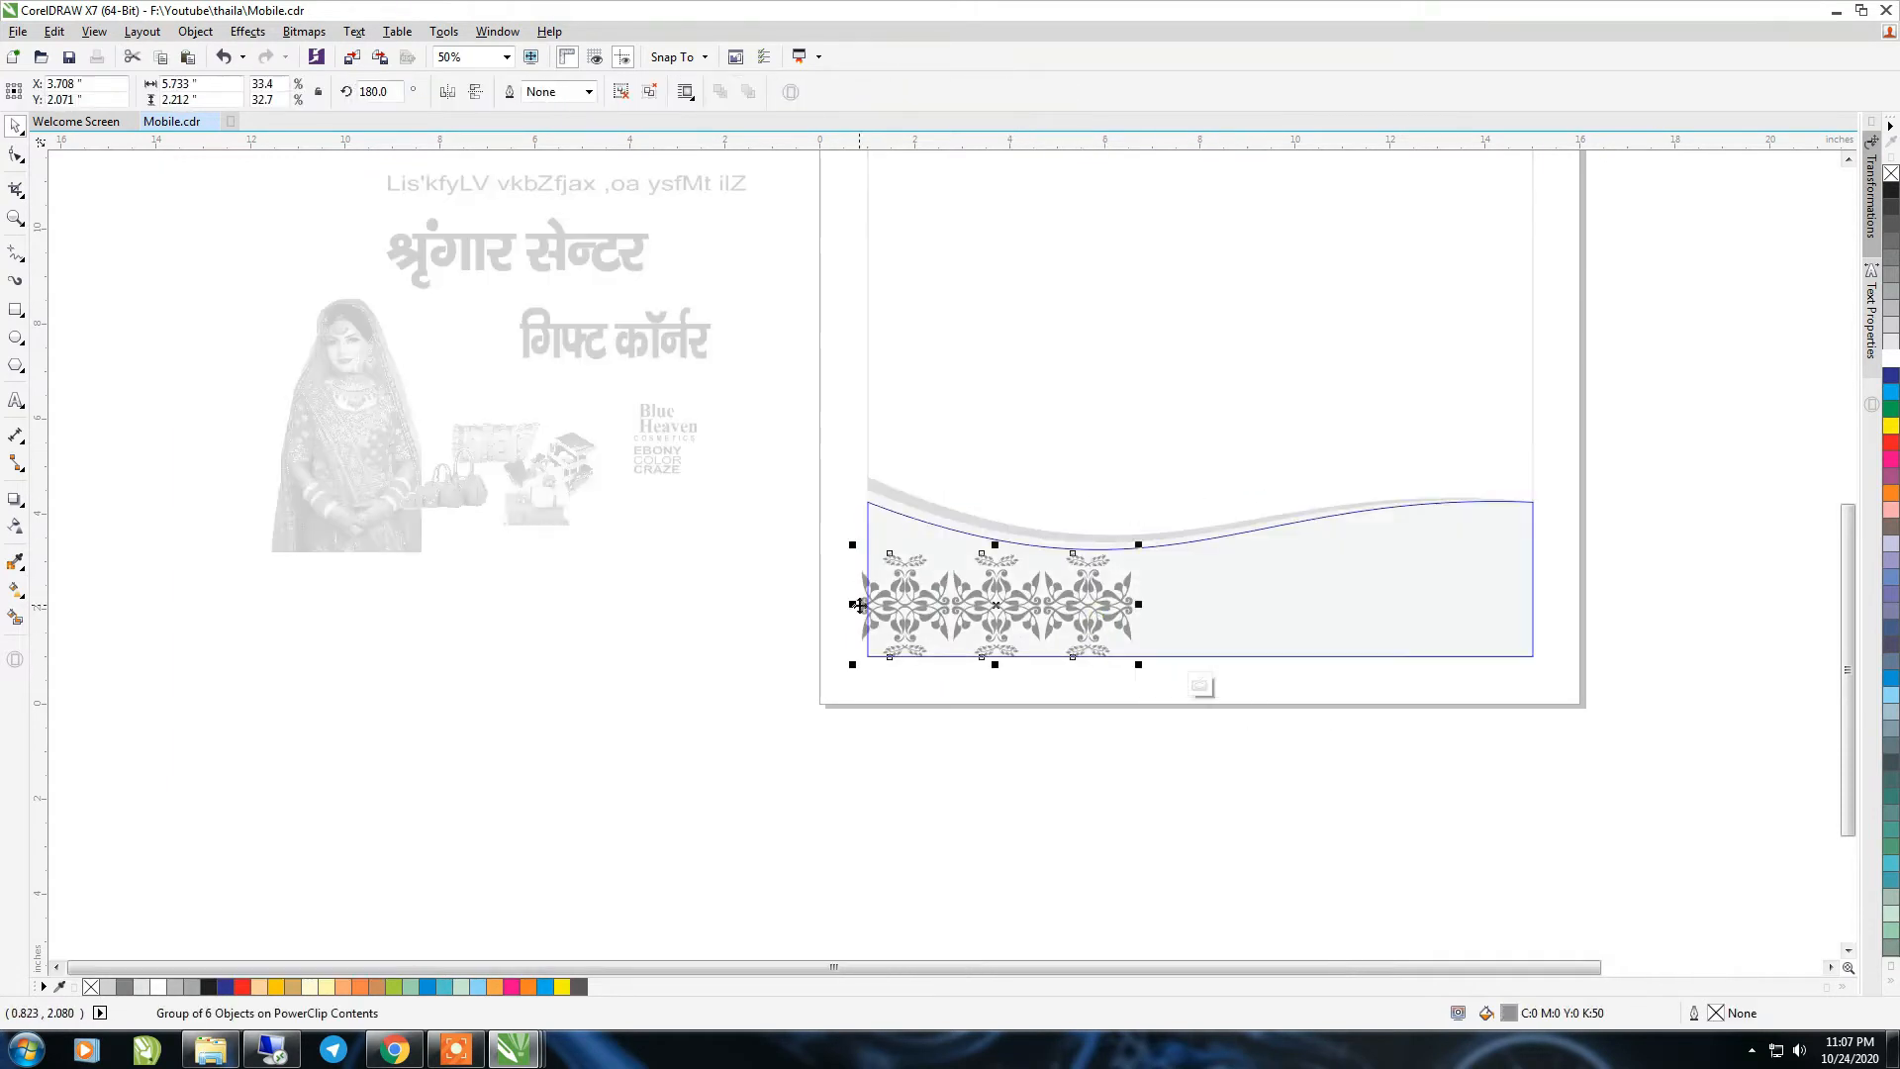
Duplicate the ornament strip twice, side by side to the right, to span the wave shape
drag(860, 605, 1125, 606)
right_click(1125, 606)
key(ctrl+r)
Stretch the three ornament strips upward to about 3.32 in high and finish editing the PowerClip contents
key(ctrl+a)
drag(1268, 544, 1268, 491)
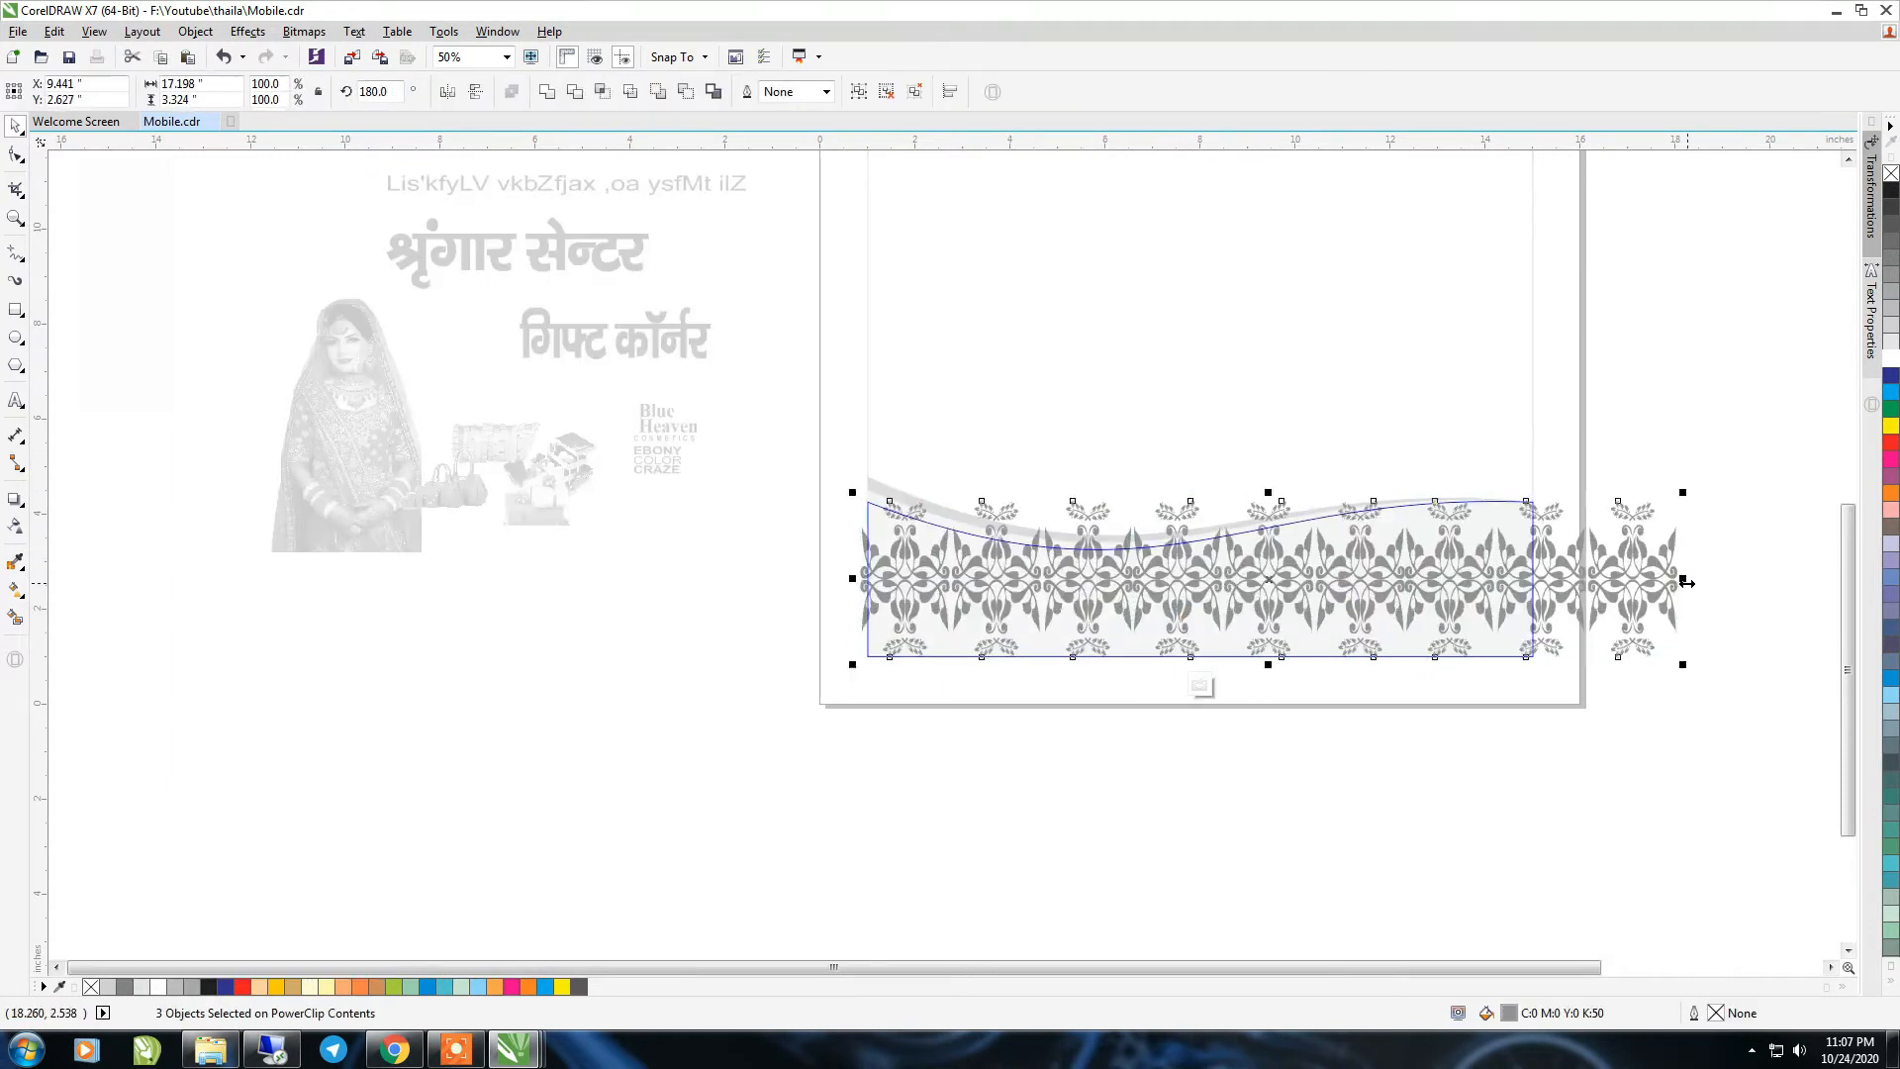
drag(1683, 580, 1549, 583)
ctrl+click(1616, 729)
key(ctrl+z)
ctrl+click(1552, 771)
Group the three clipped ornament strips and reduce their height to about 3.05 in
click(1376, 586)
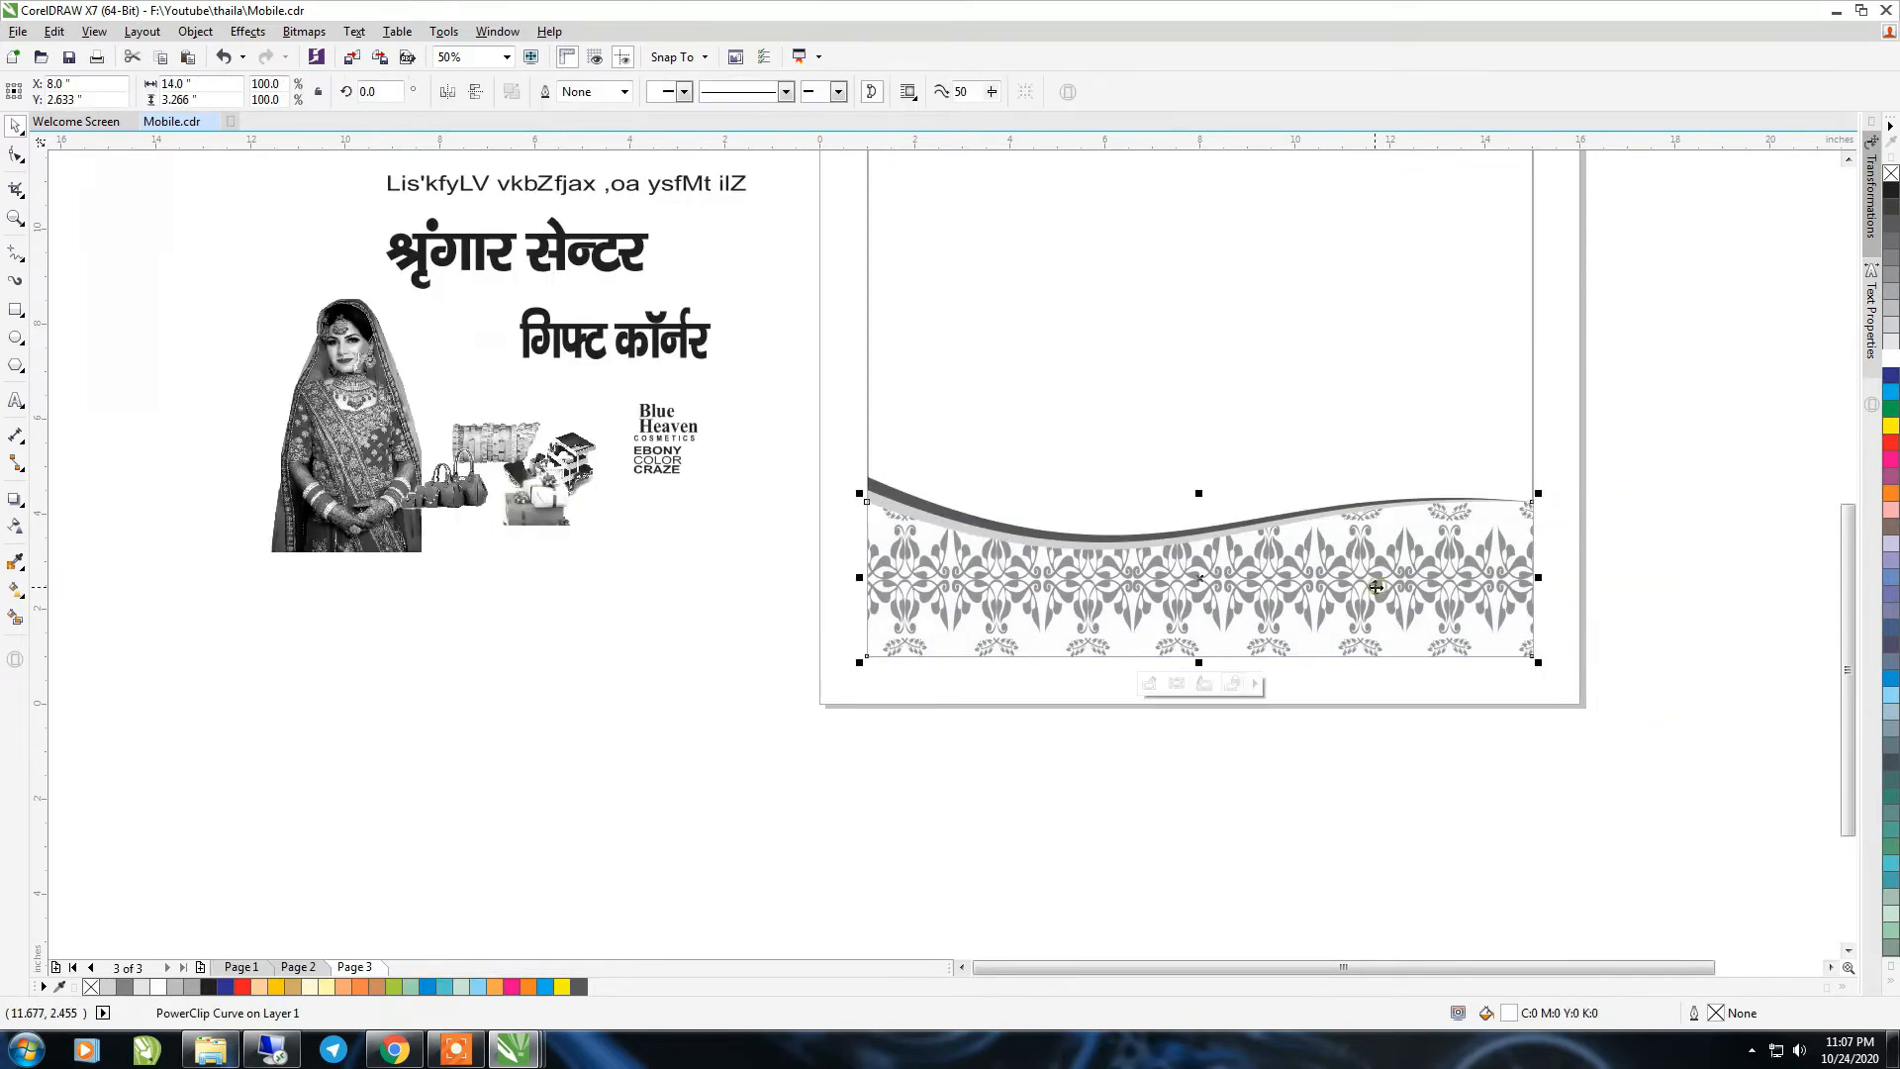
ctrl+click(1418, 648)
ctrl+click(1376, 590)
ctrl+click(1376, 596)
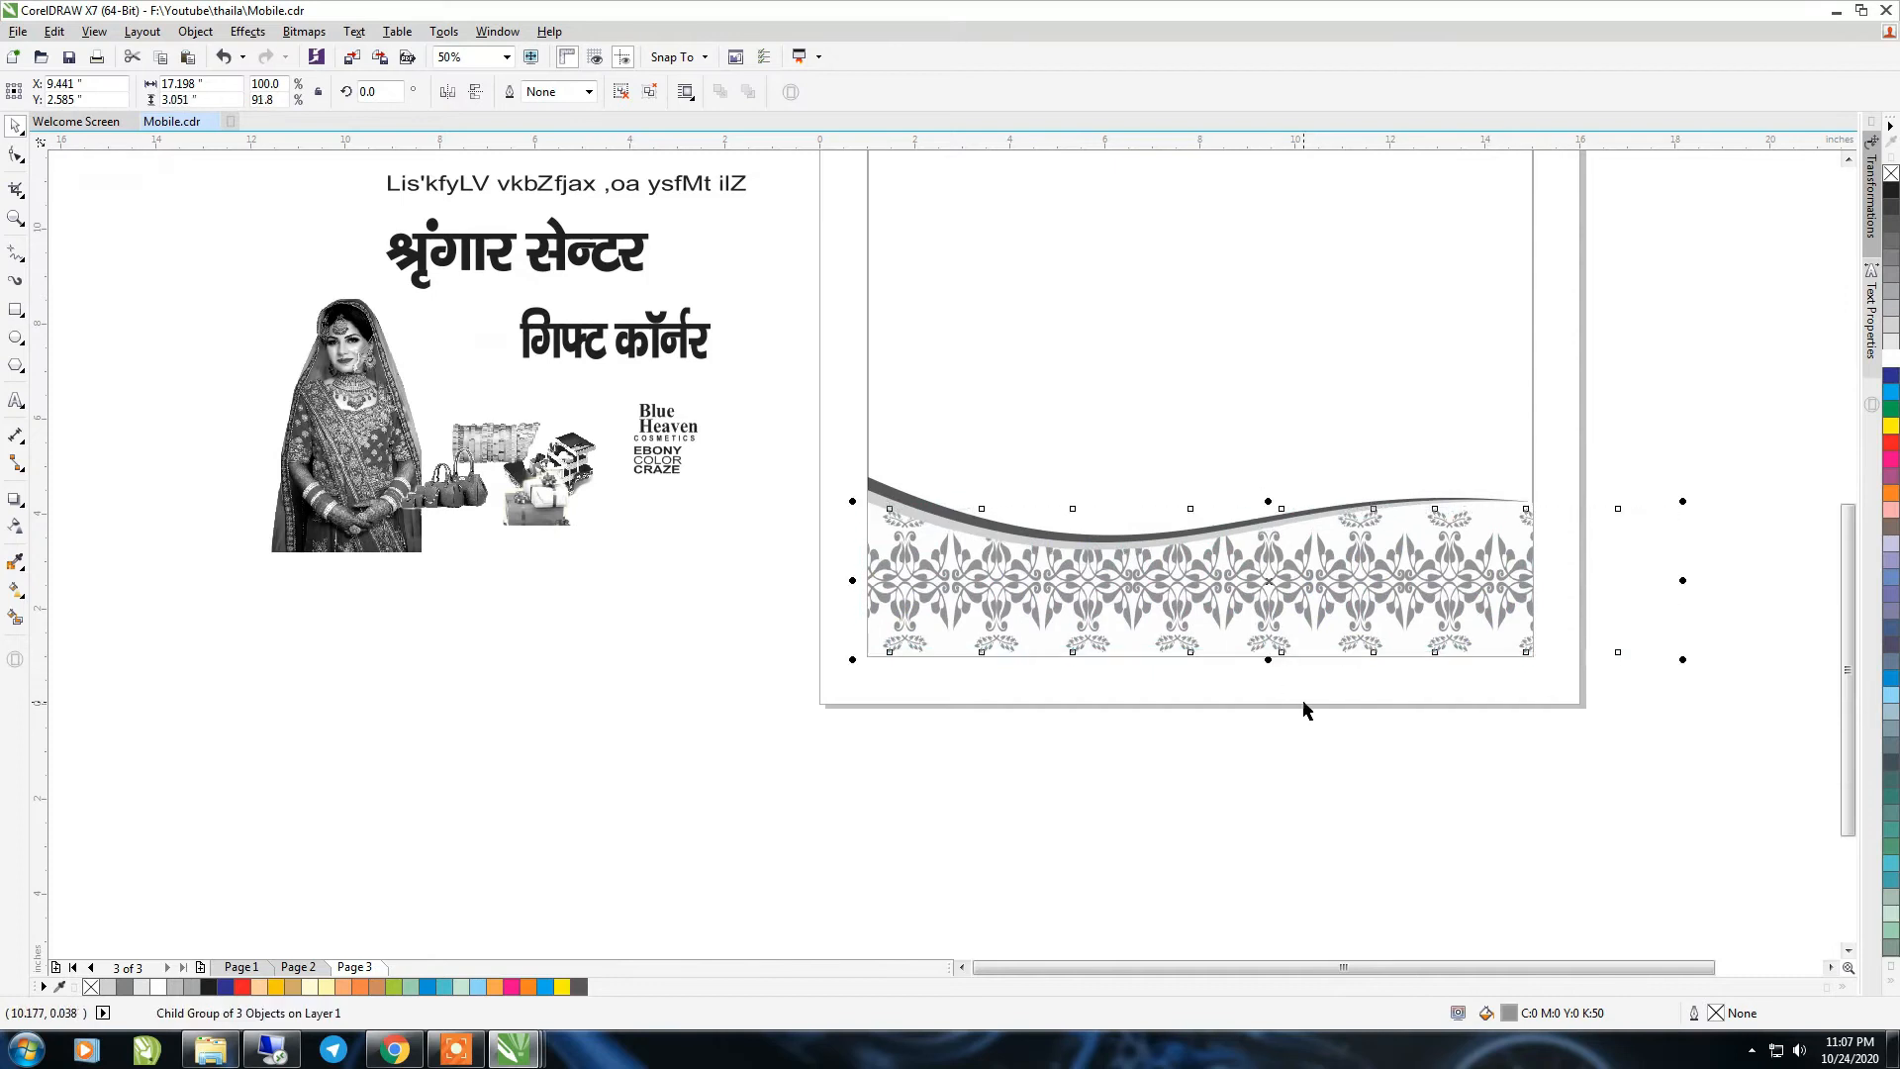
Group the three wave shapes and align a duplicate of the group with the top edge of the frame
drag(1709, 412, 786, 747)
key(F4)
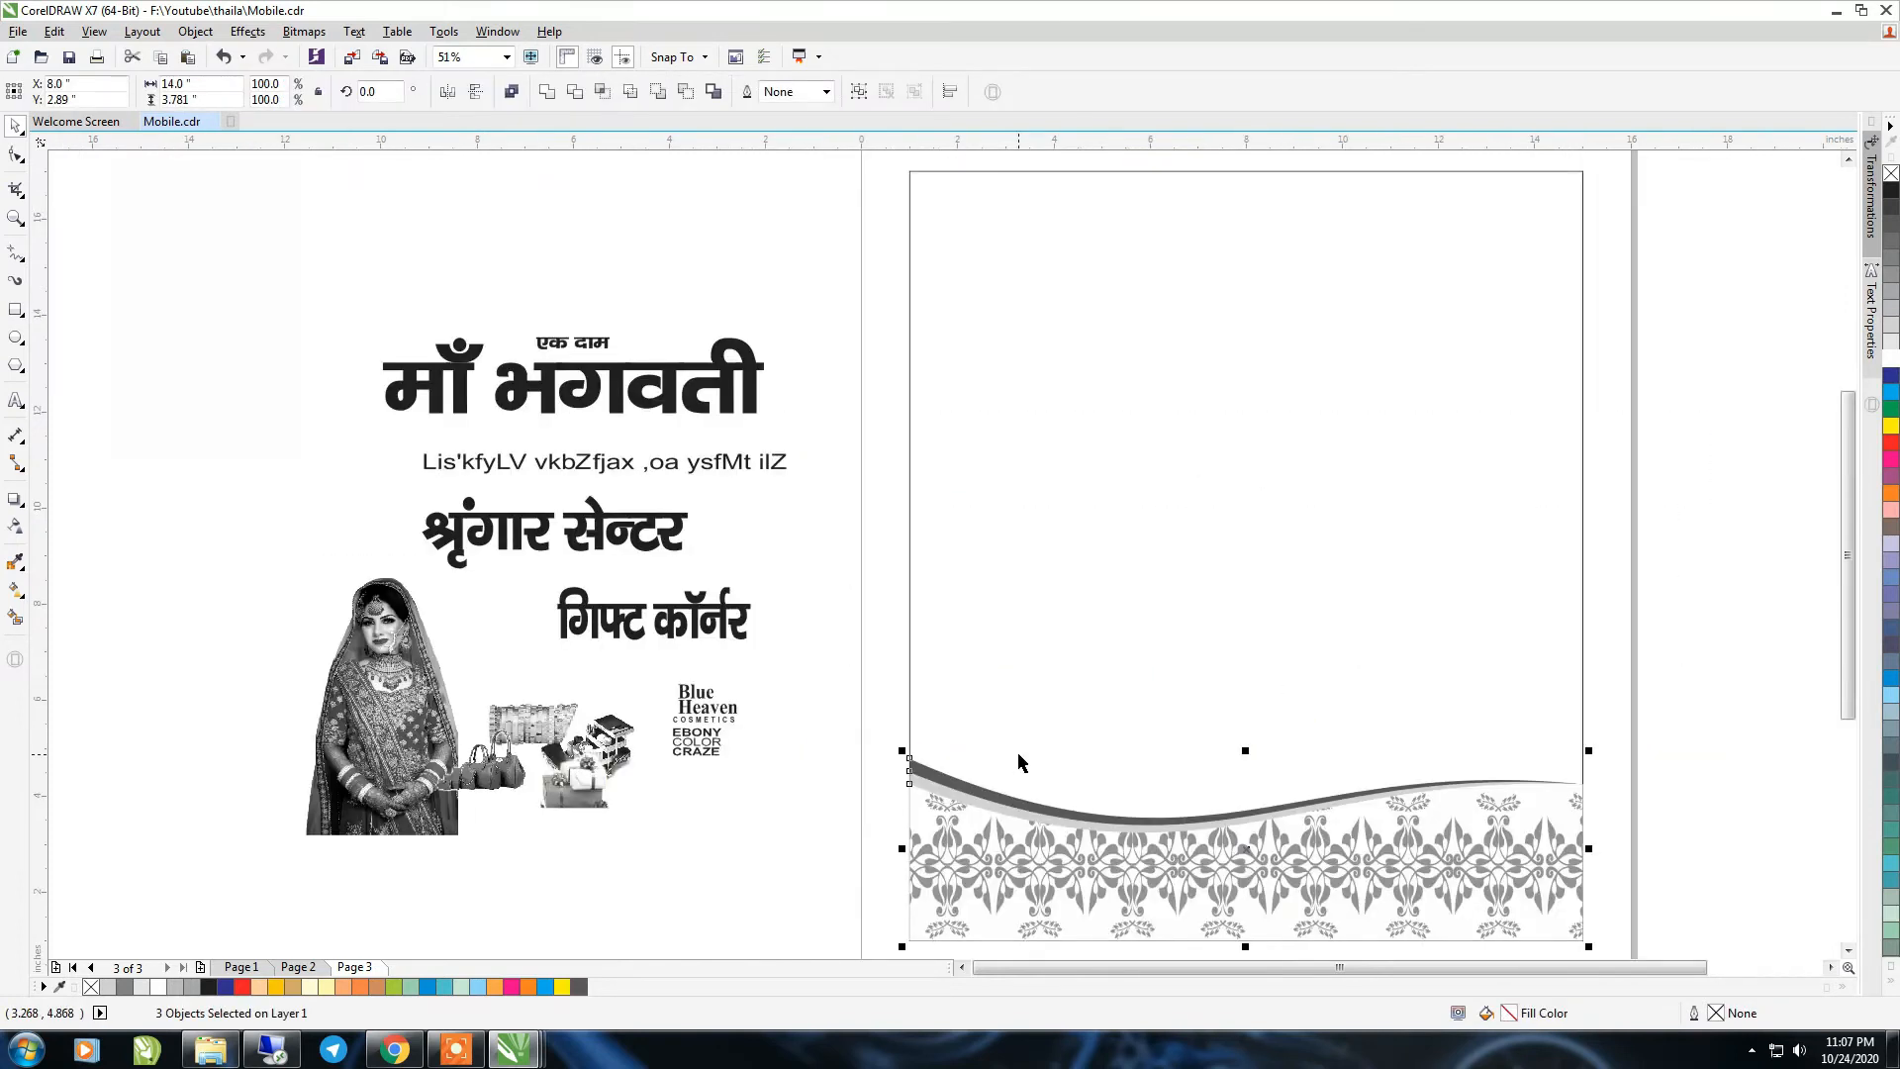
key(ctrl+g)
shift+click(1028, 730)
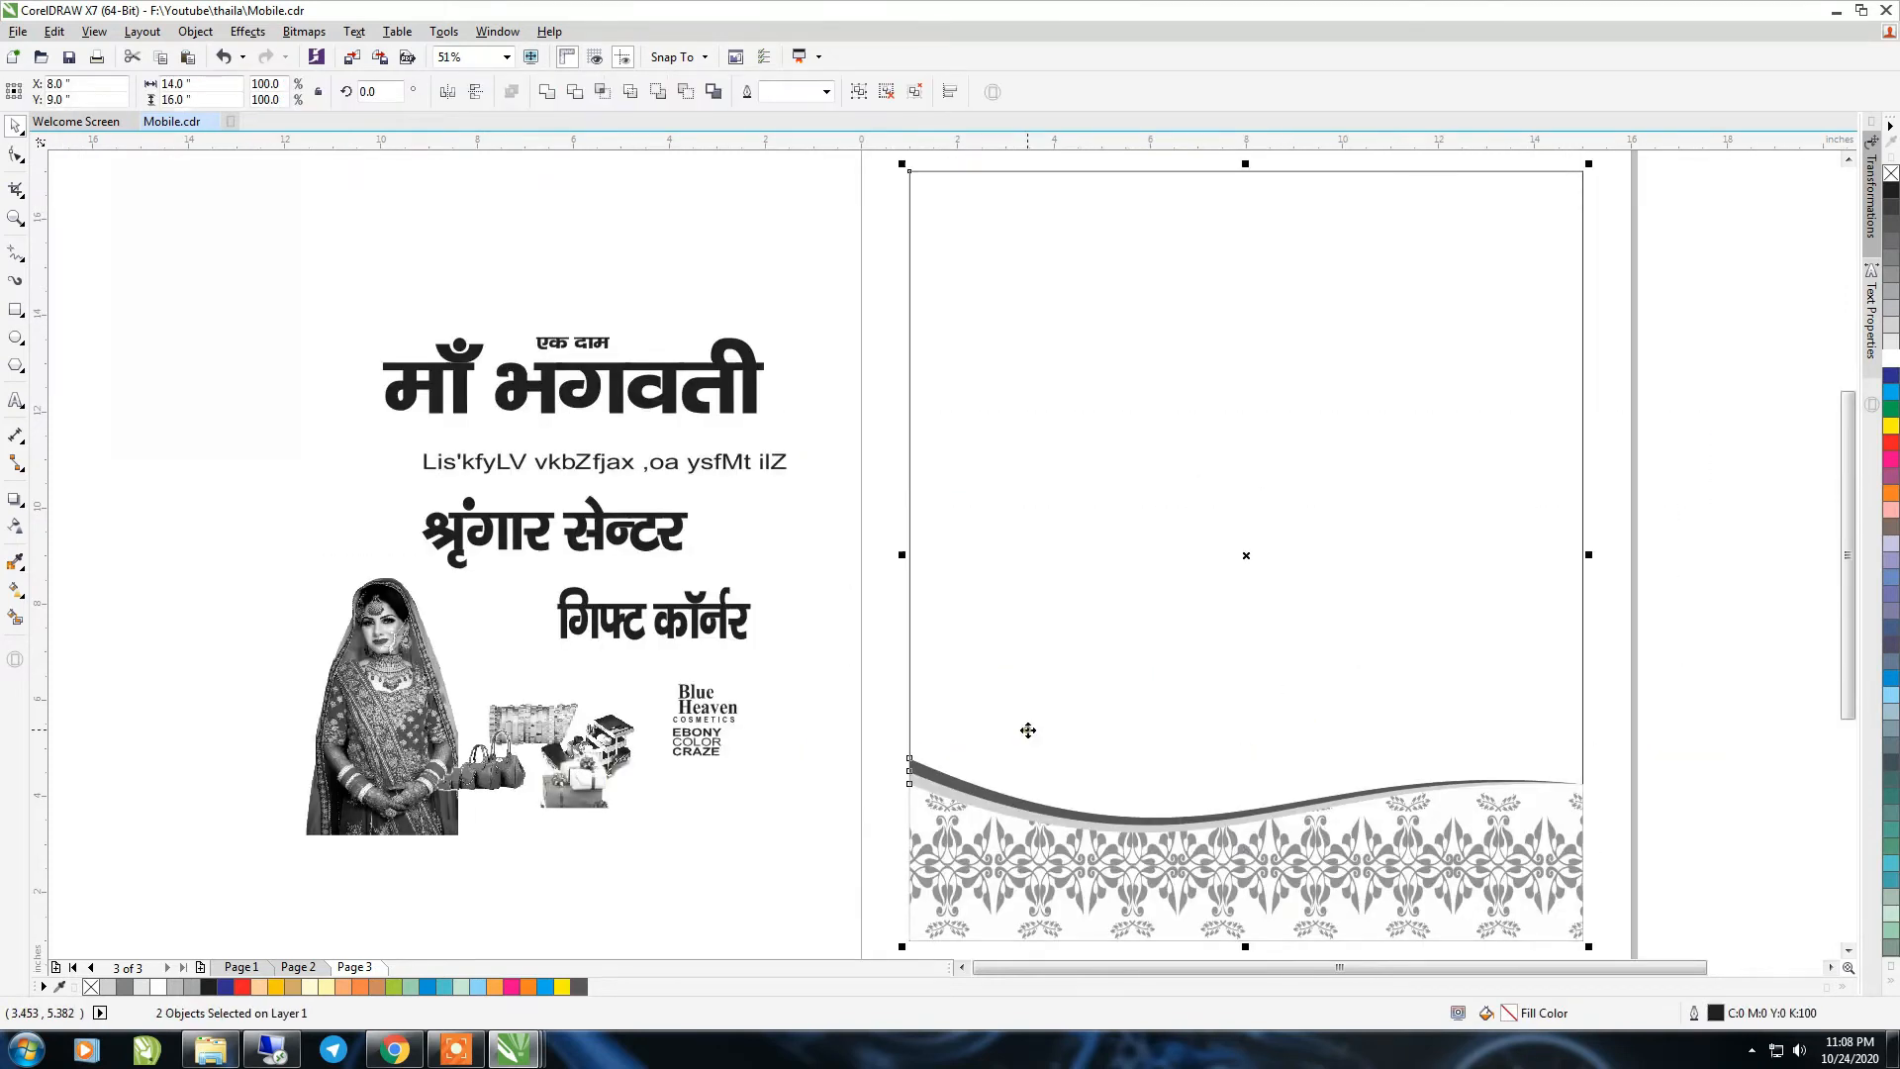
key(t)
click(1642, 388)
click(1252, 223)
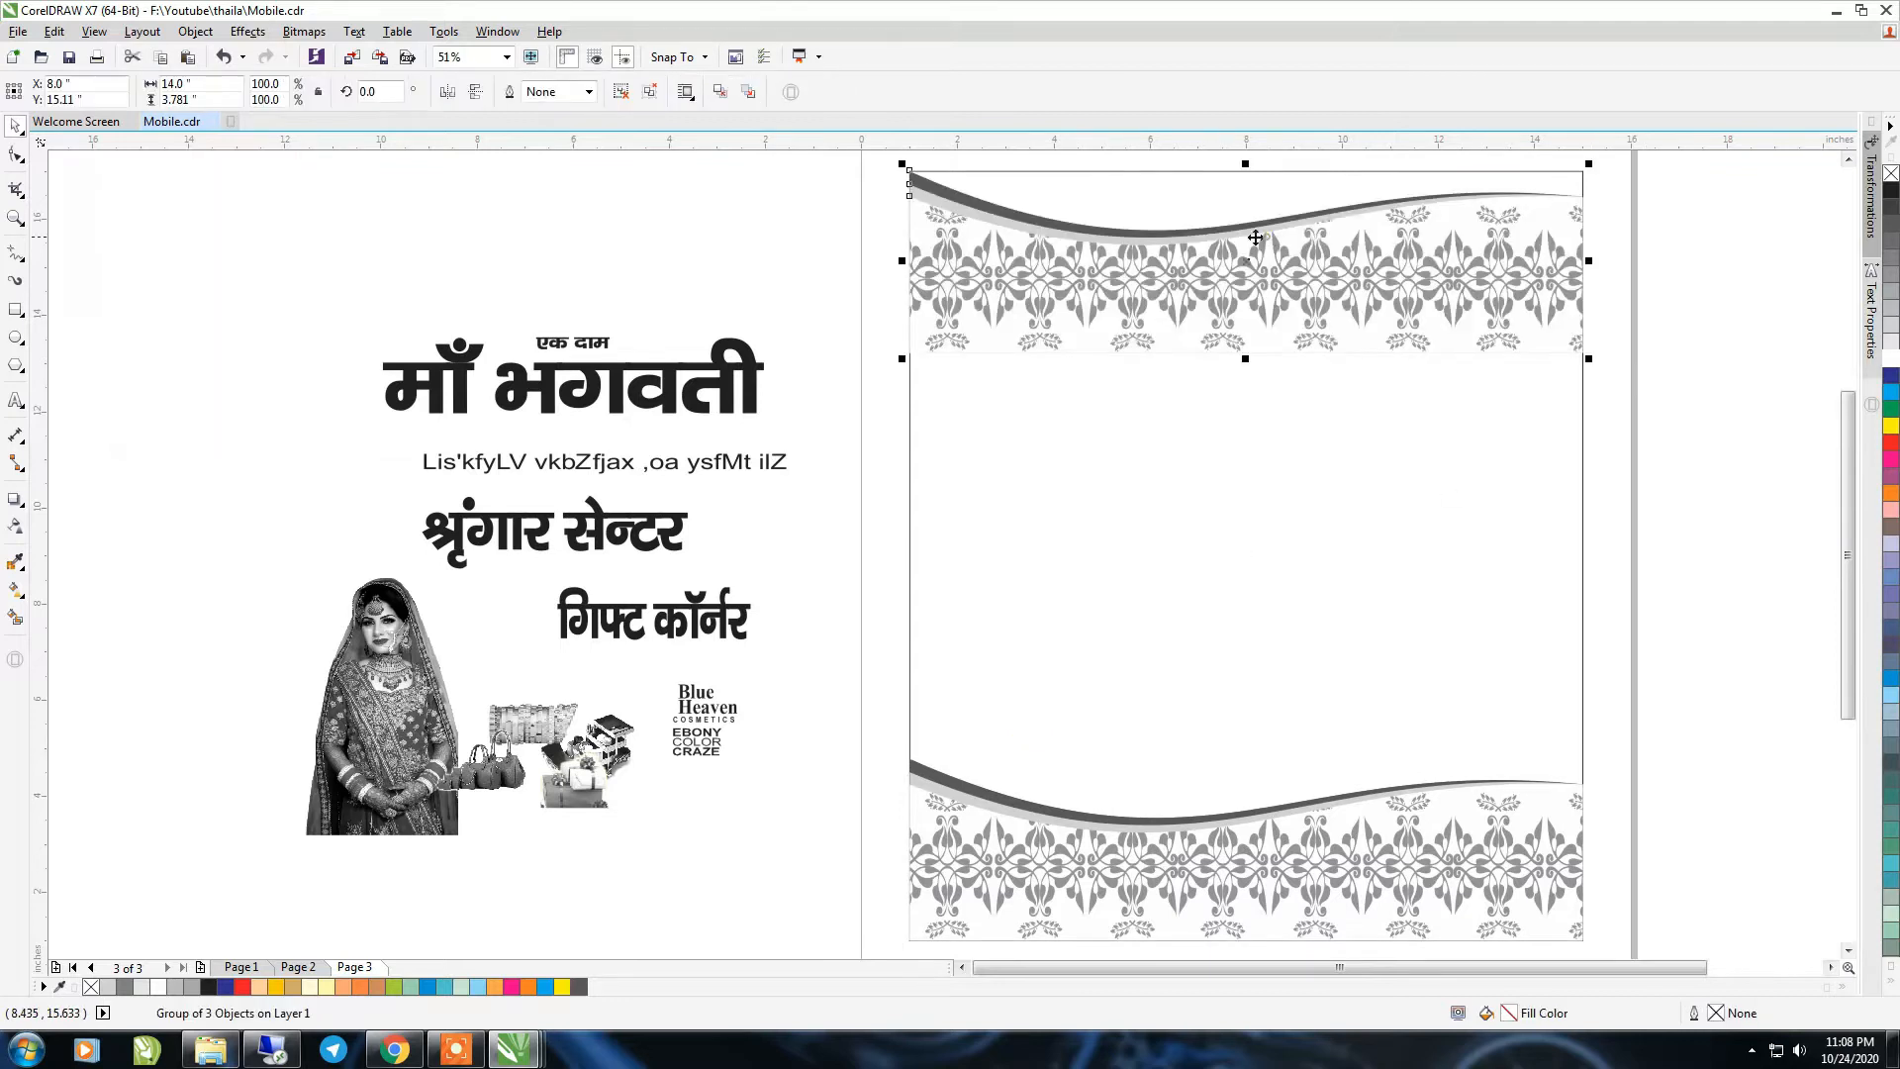
Mirror the upper wave group both vertically and horizontally so its pattern faces the frame's top edge
click(474, 93)
click(652, 257)
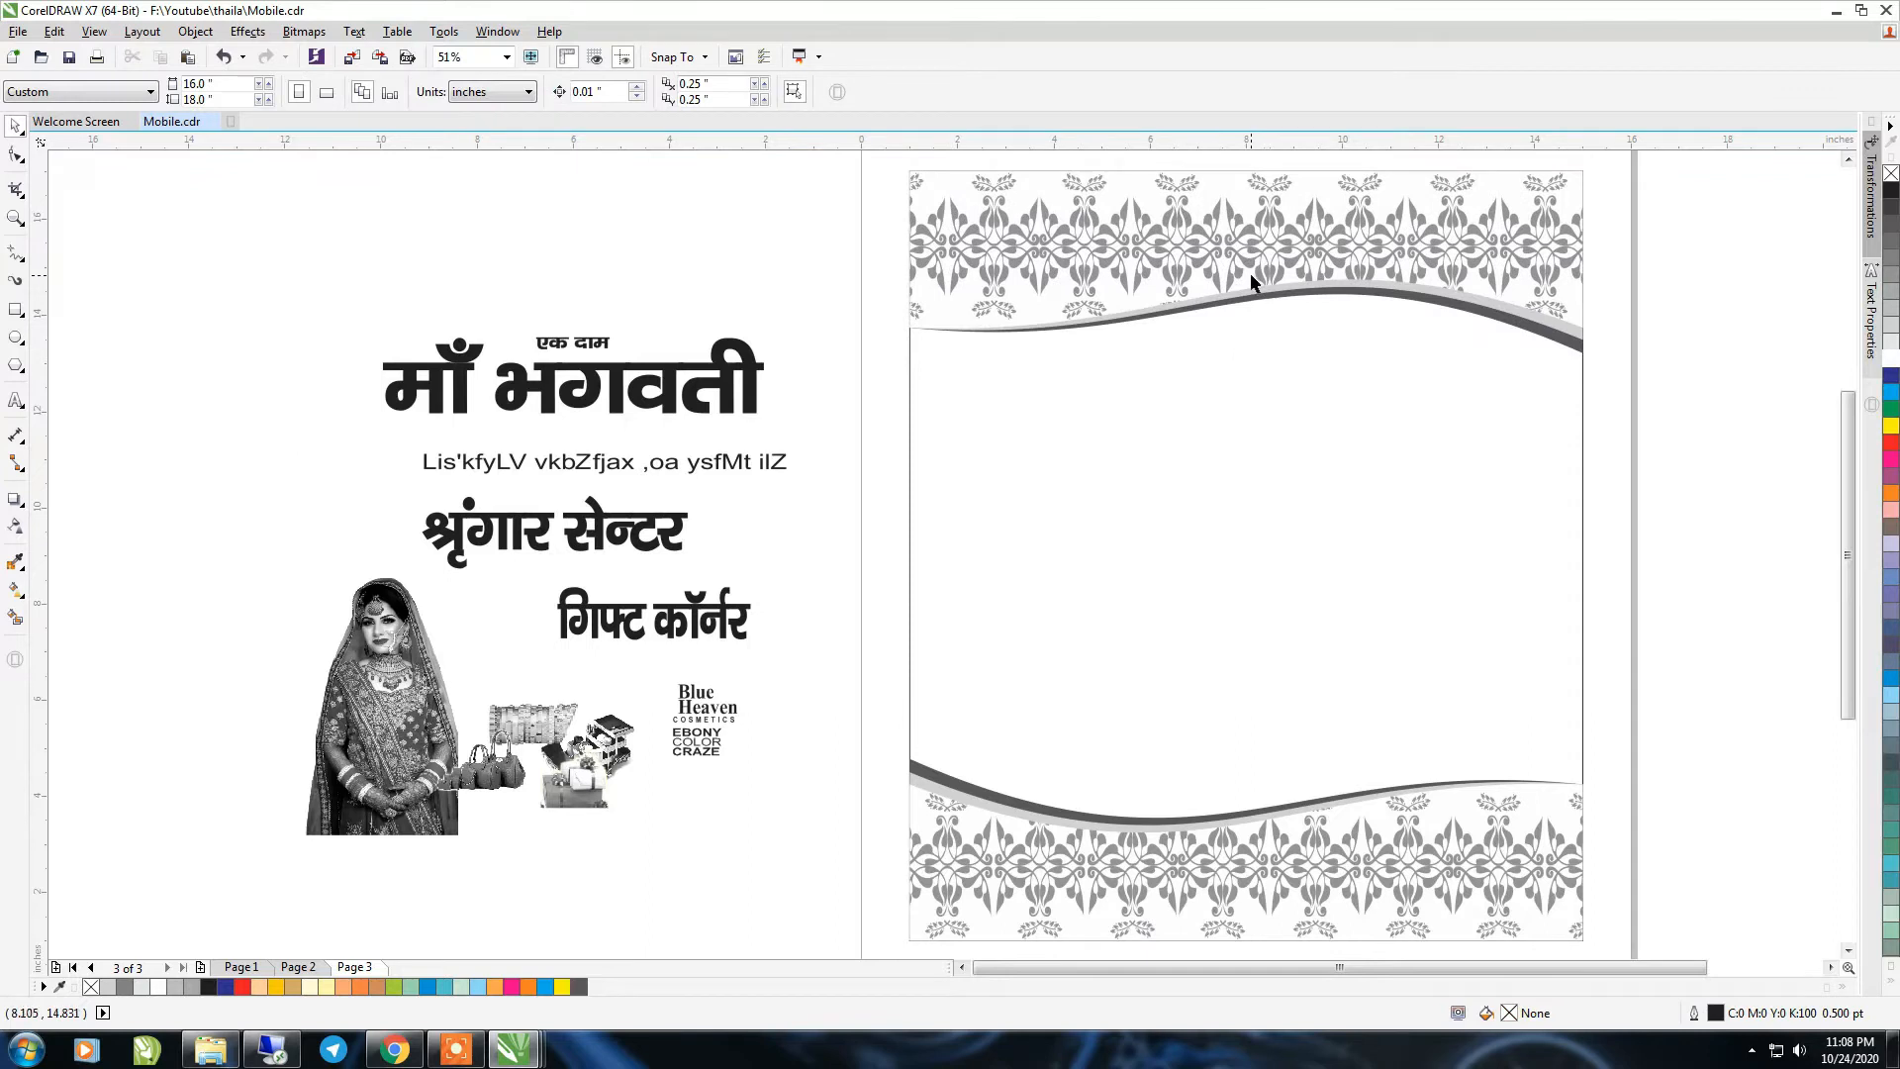
click(1248, 281)
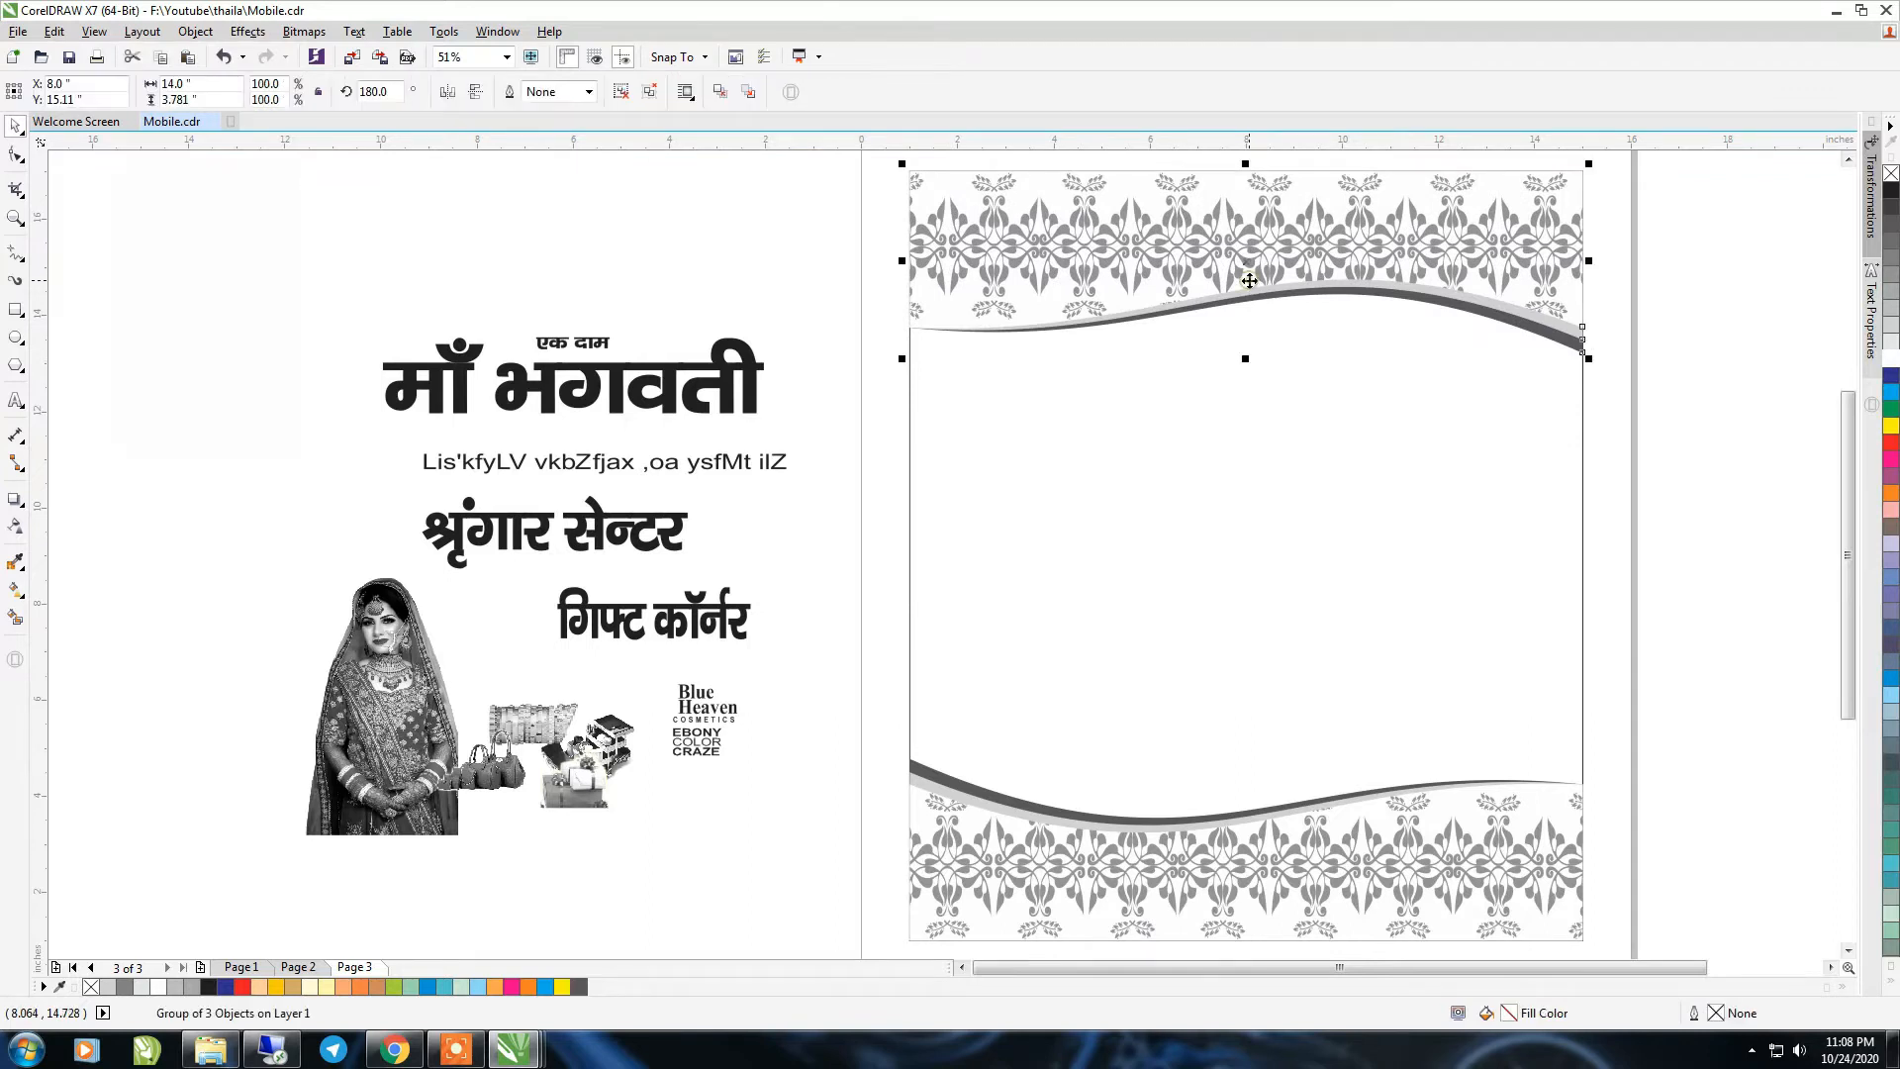
click(1671, 585)
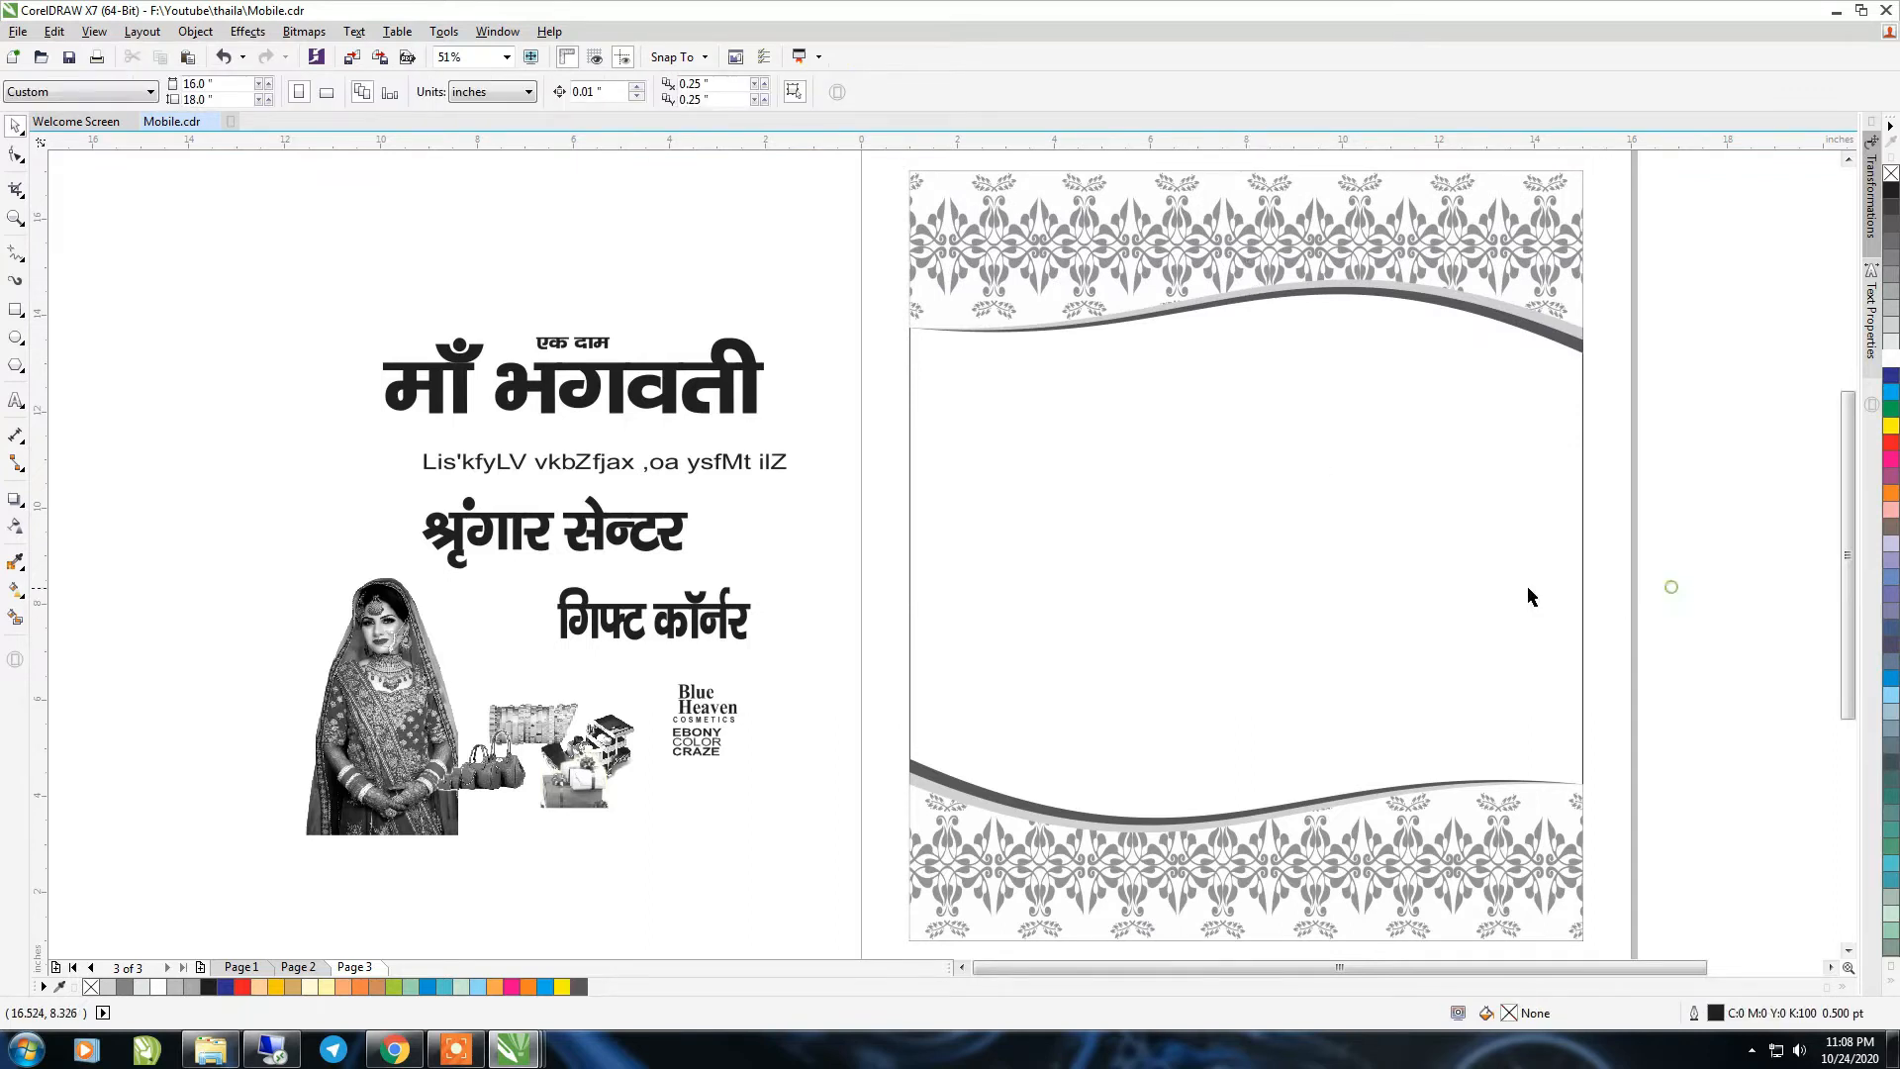
Reduce both wave groups to about 3.2 in high and align the lower one with the frame's bottom edge
click(1295, 259)
drag(1243, 358, 1241, 328)
click(1300, 853)
key(ctrl+r)
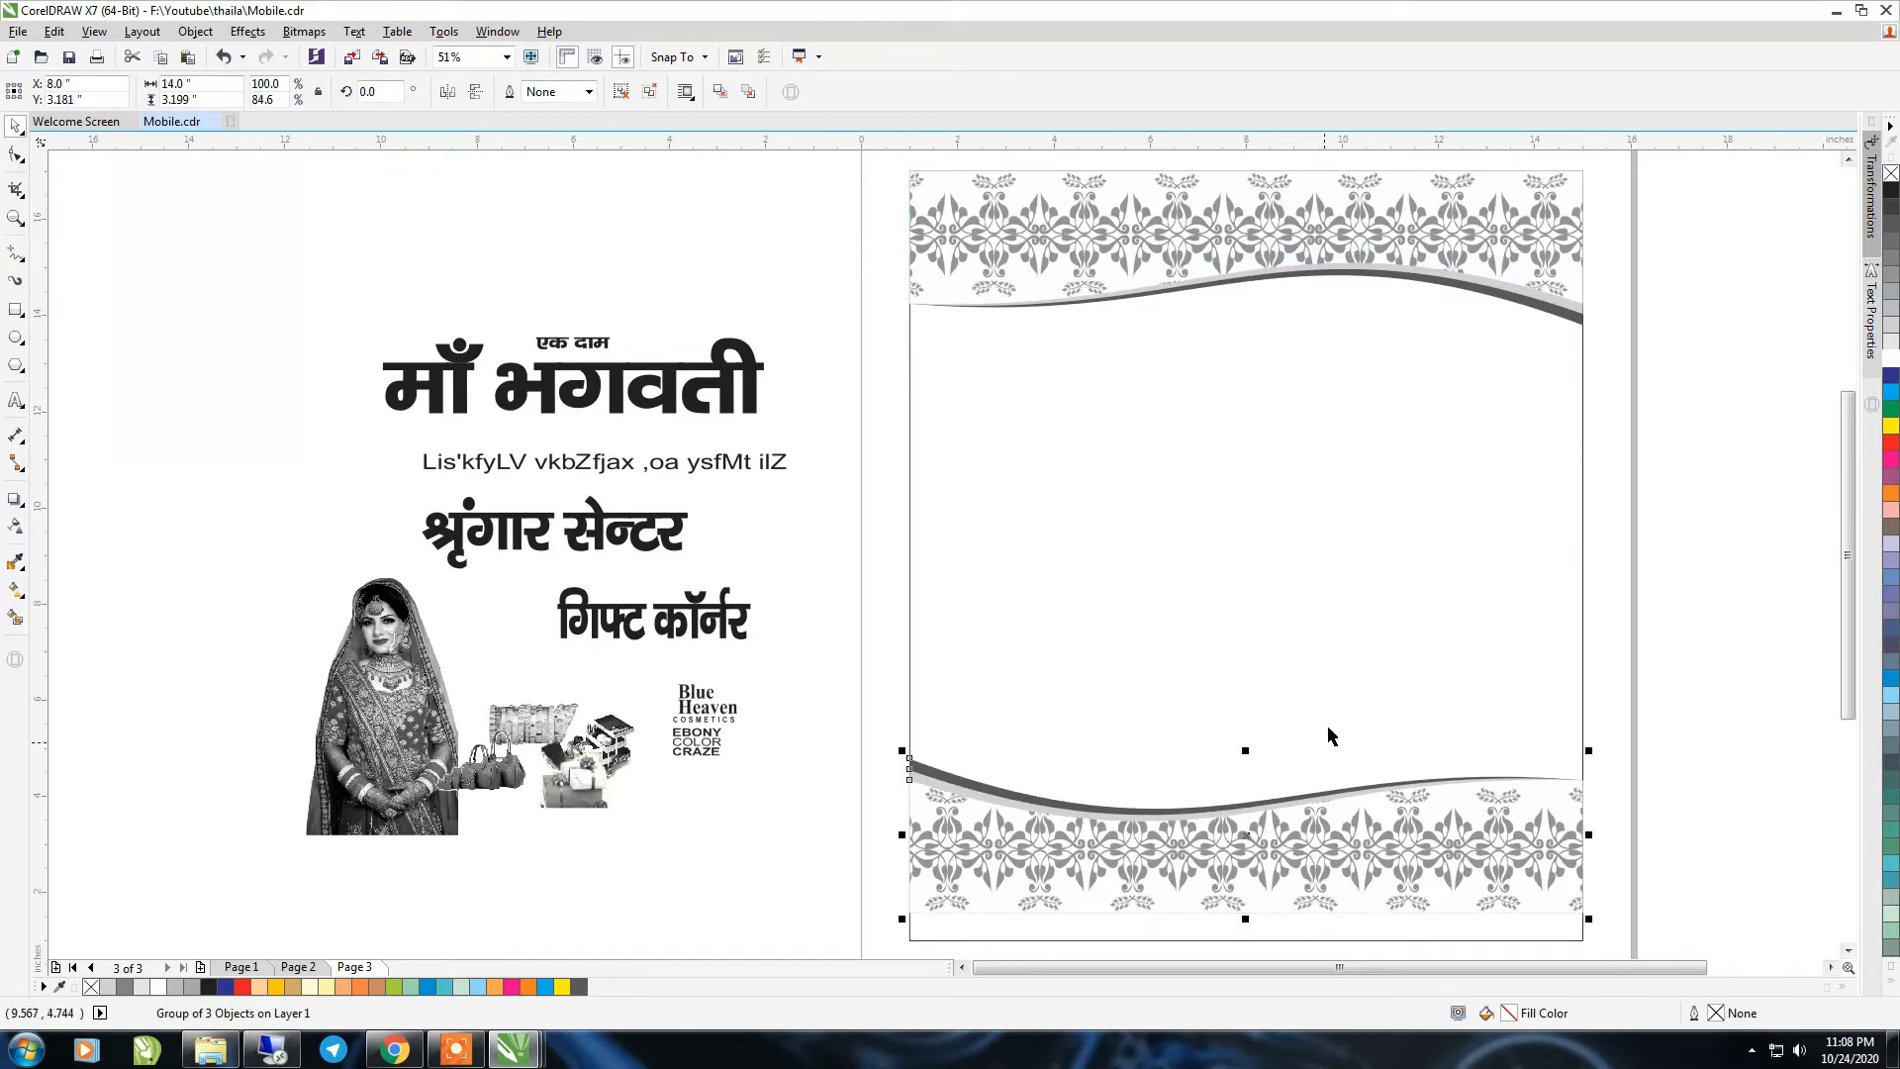
shift+click(1335, 705)
key(b)
key(Escape)
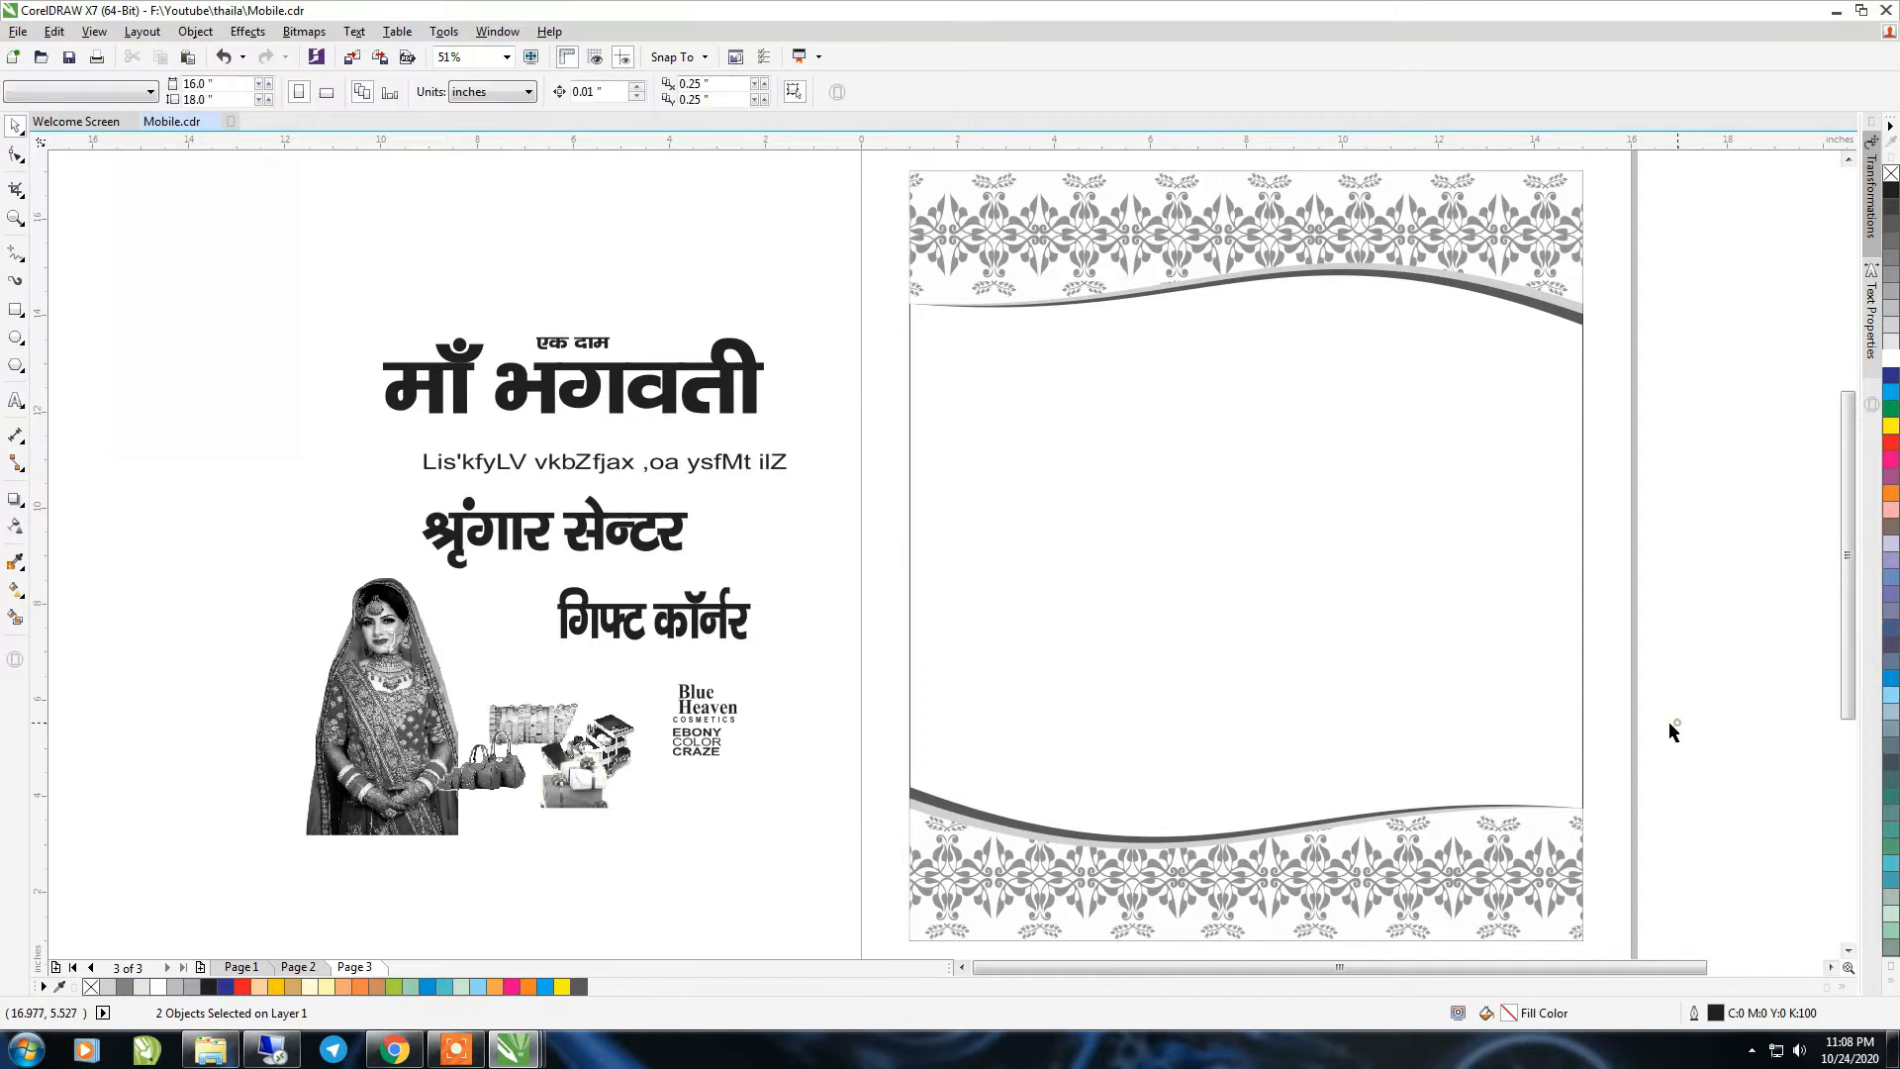
scroll(964, 429, down, 2)
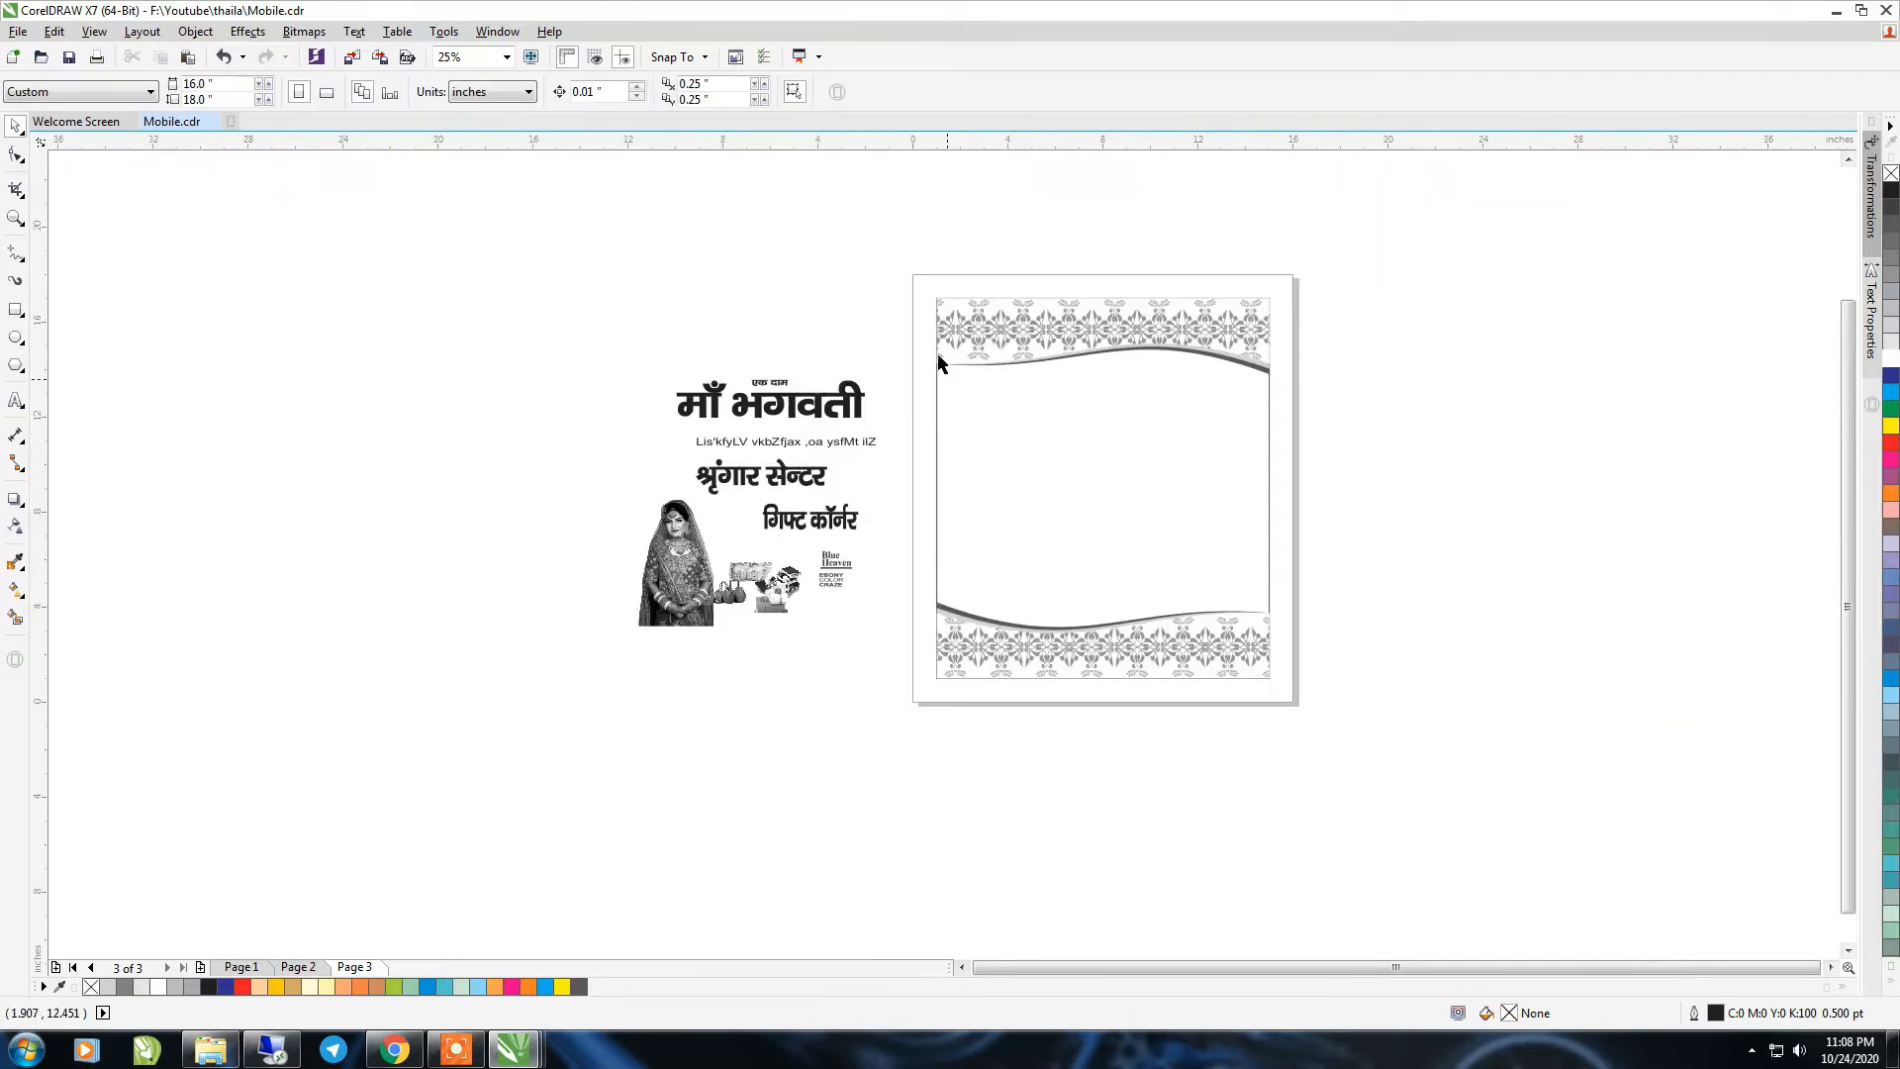
drag(932, 305, 1362, 798)
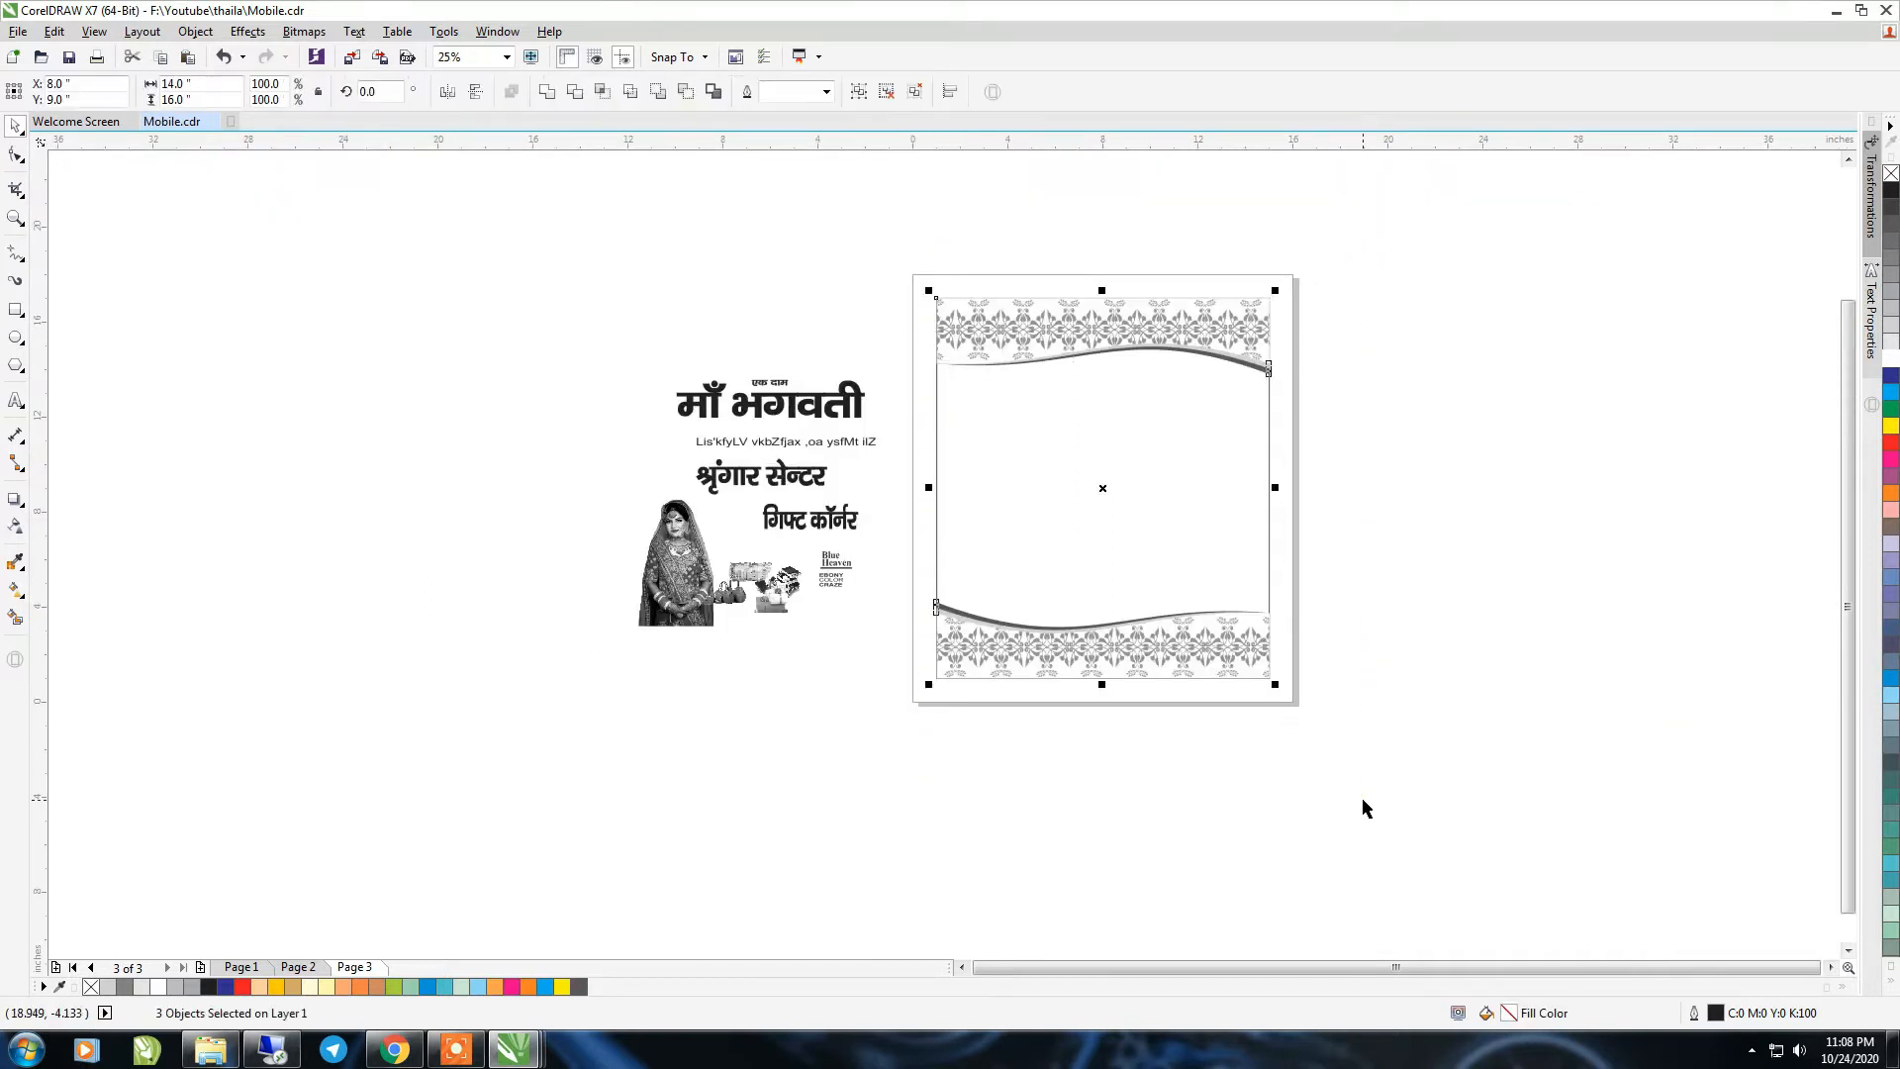
click(1370, 568)
key(F4)
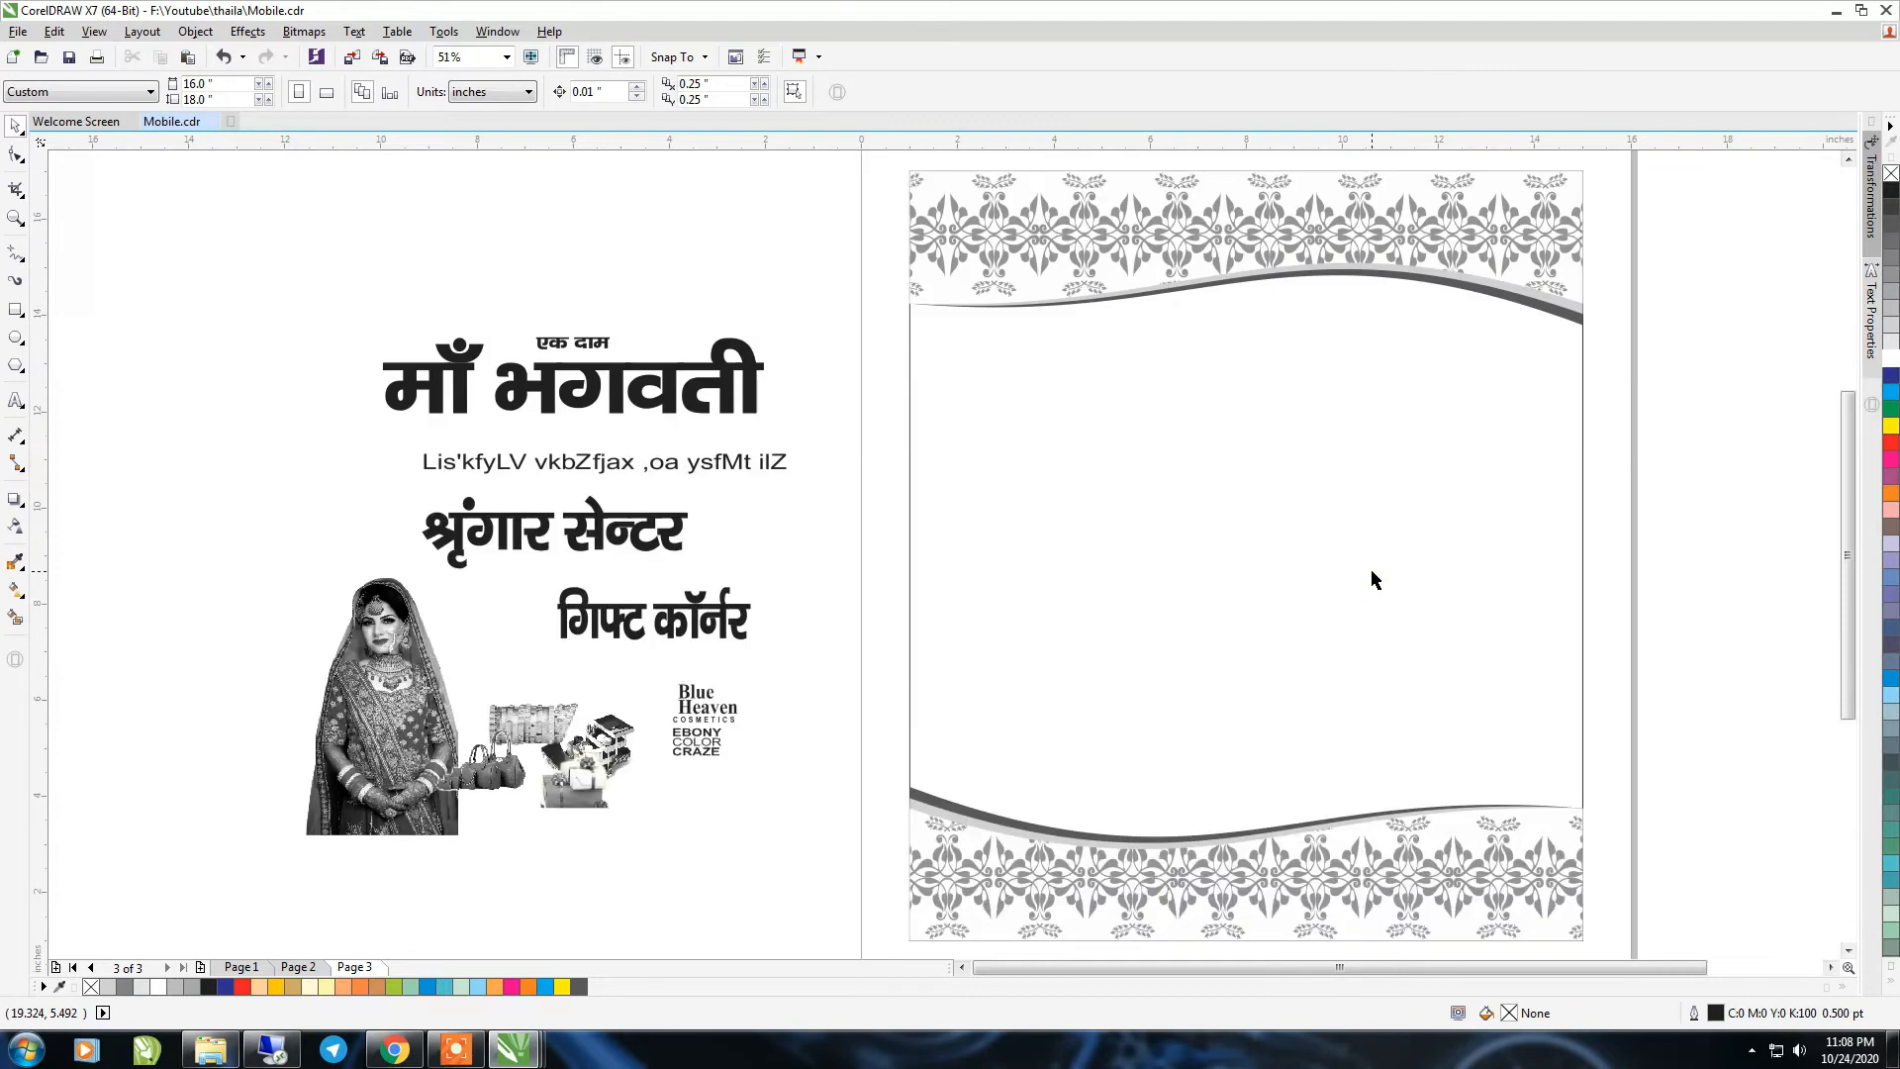
Place the माँ भगवती title below the upper wave, enlarged to about 11.56 in wide and centred horizontally in the frame
click(667, 401)
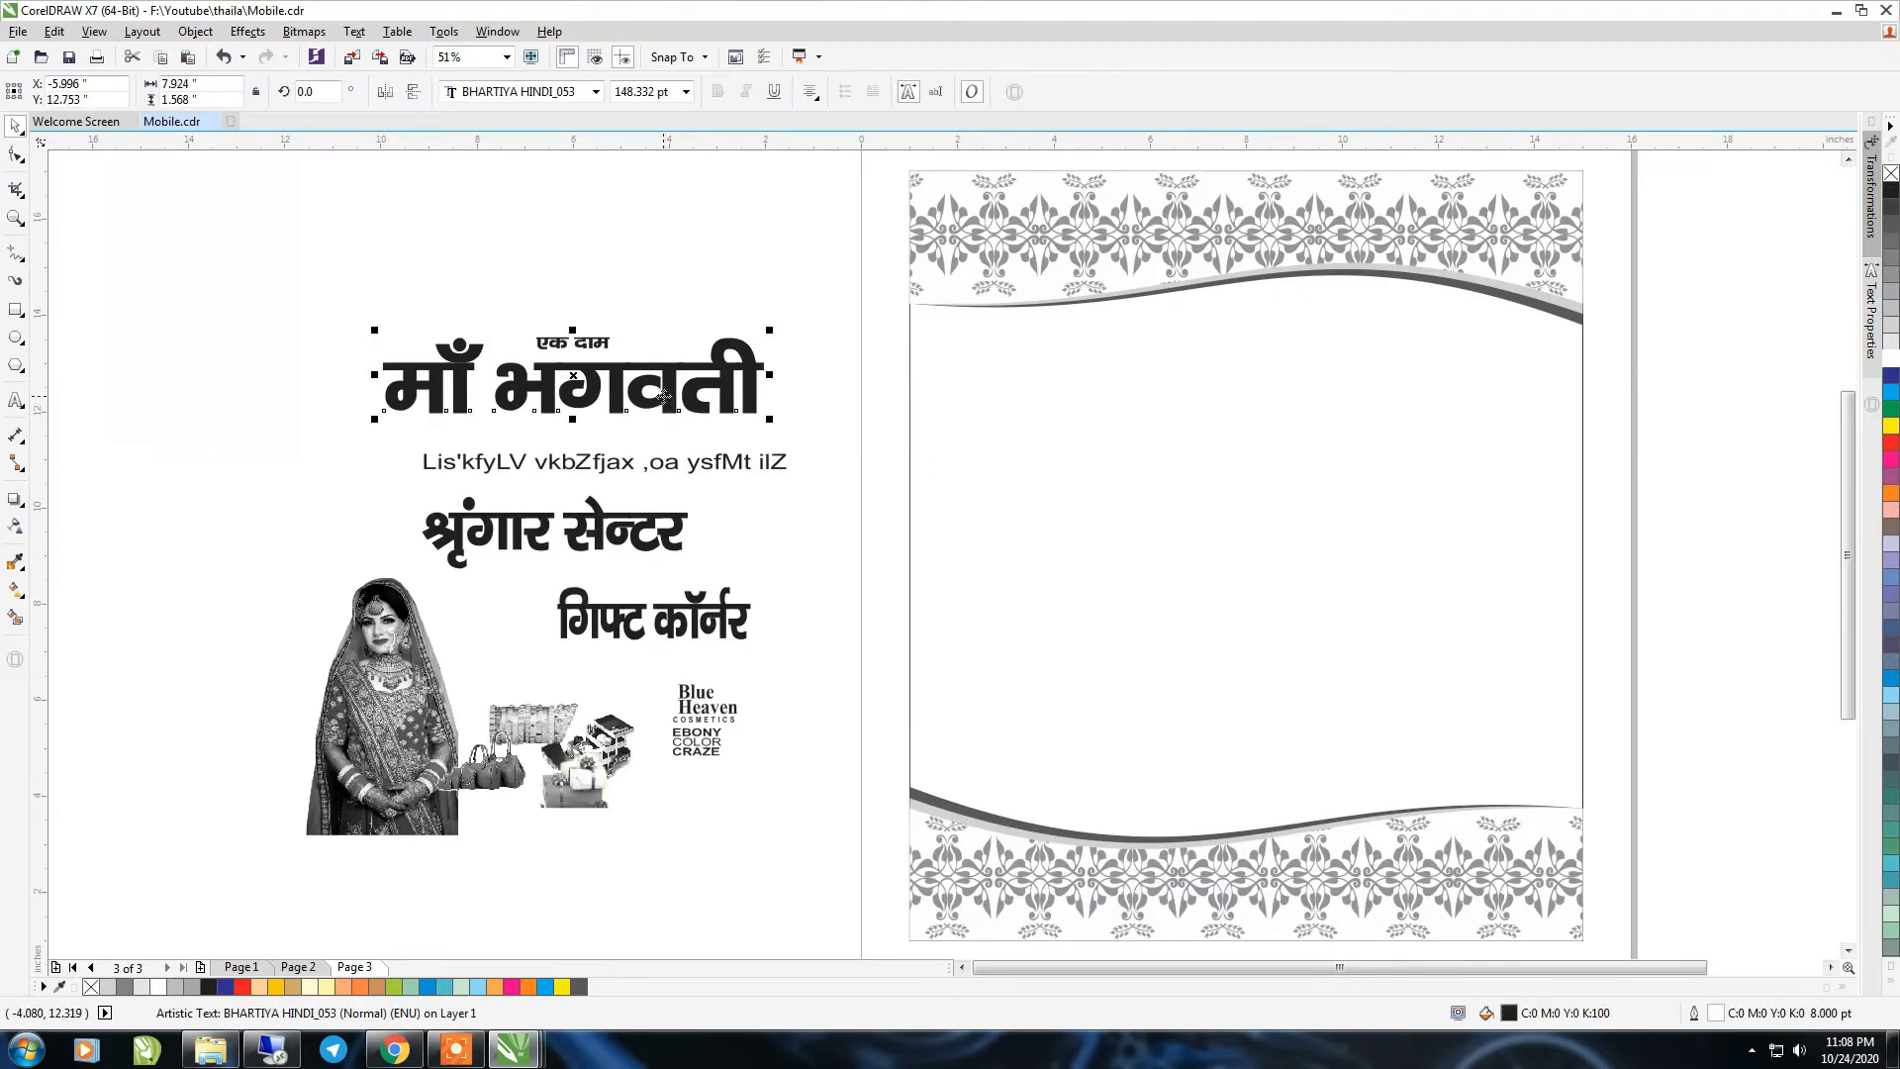
key(F8)
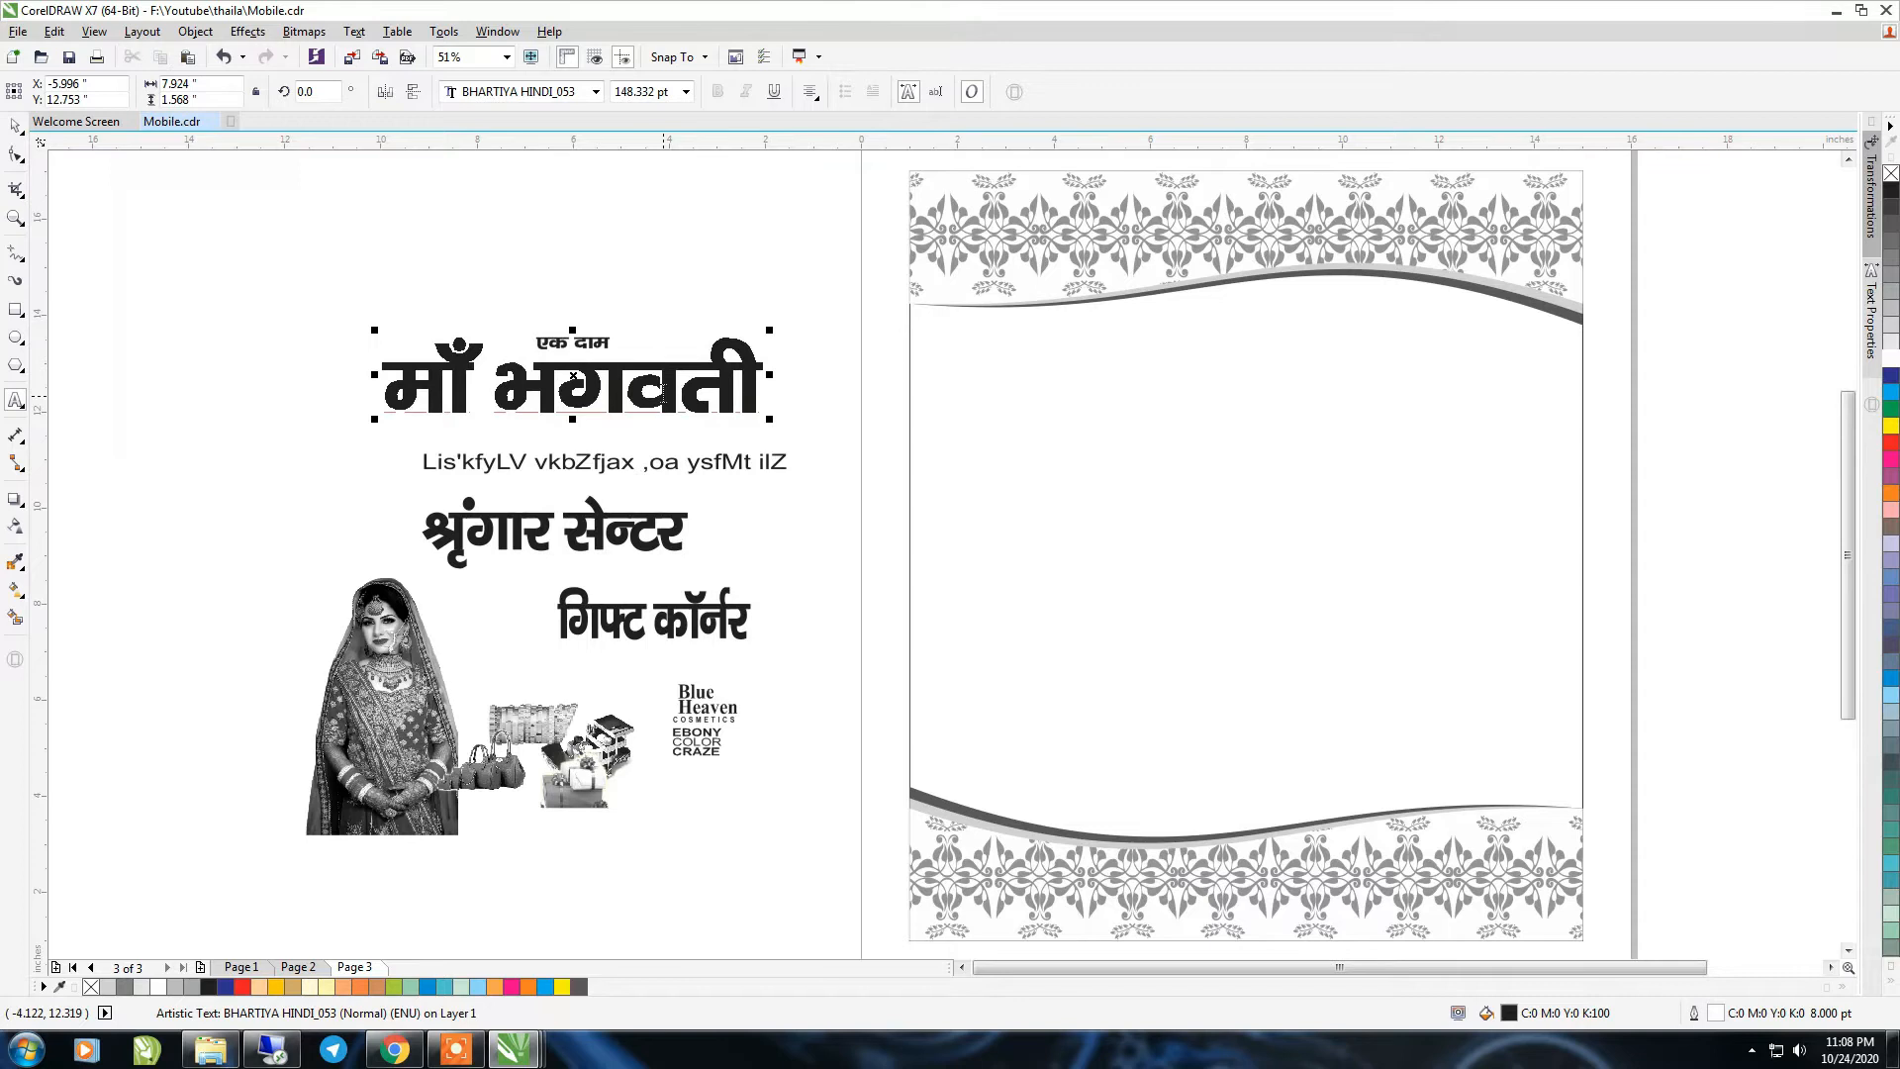
key(ctrl+space)
drag(665, 395, 1267, 430)
drag(1375, 460, 1547, 489)
drag(1266, 493, 1272, 510)
shift+click(1289, 557)
key(c)
click(1679, 532)
drag(1505, 468, 1506, 433)
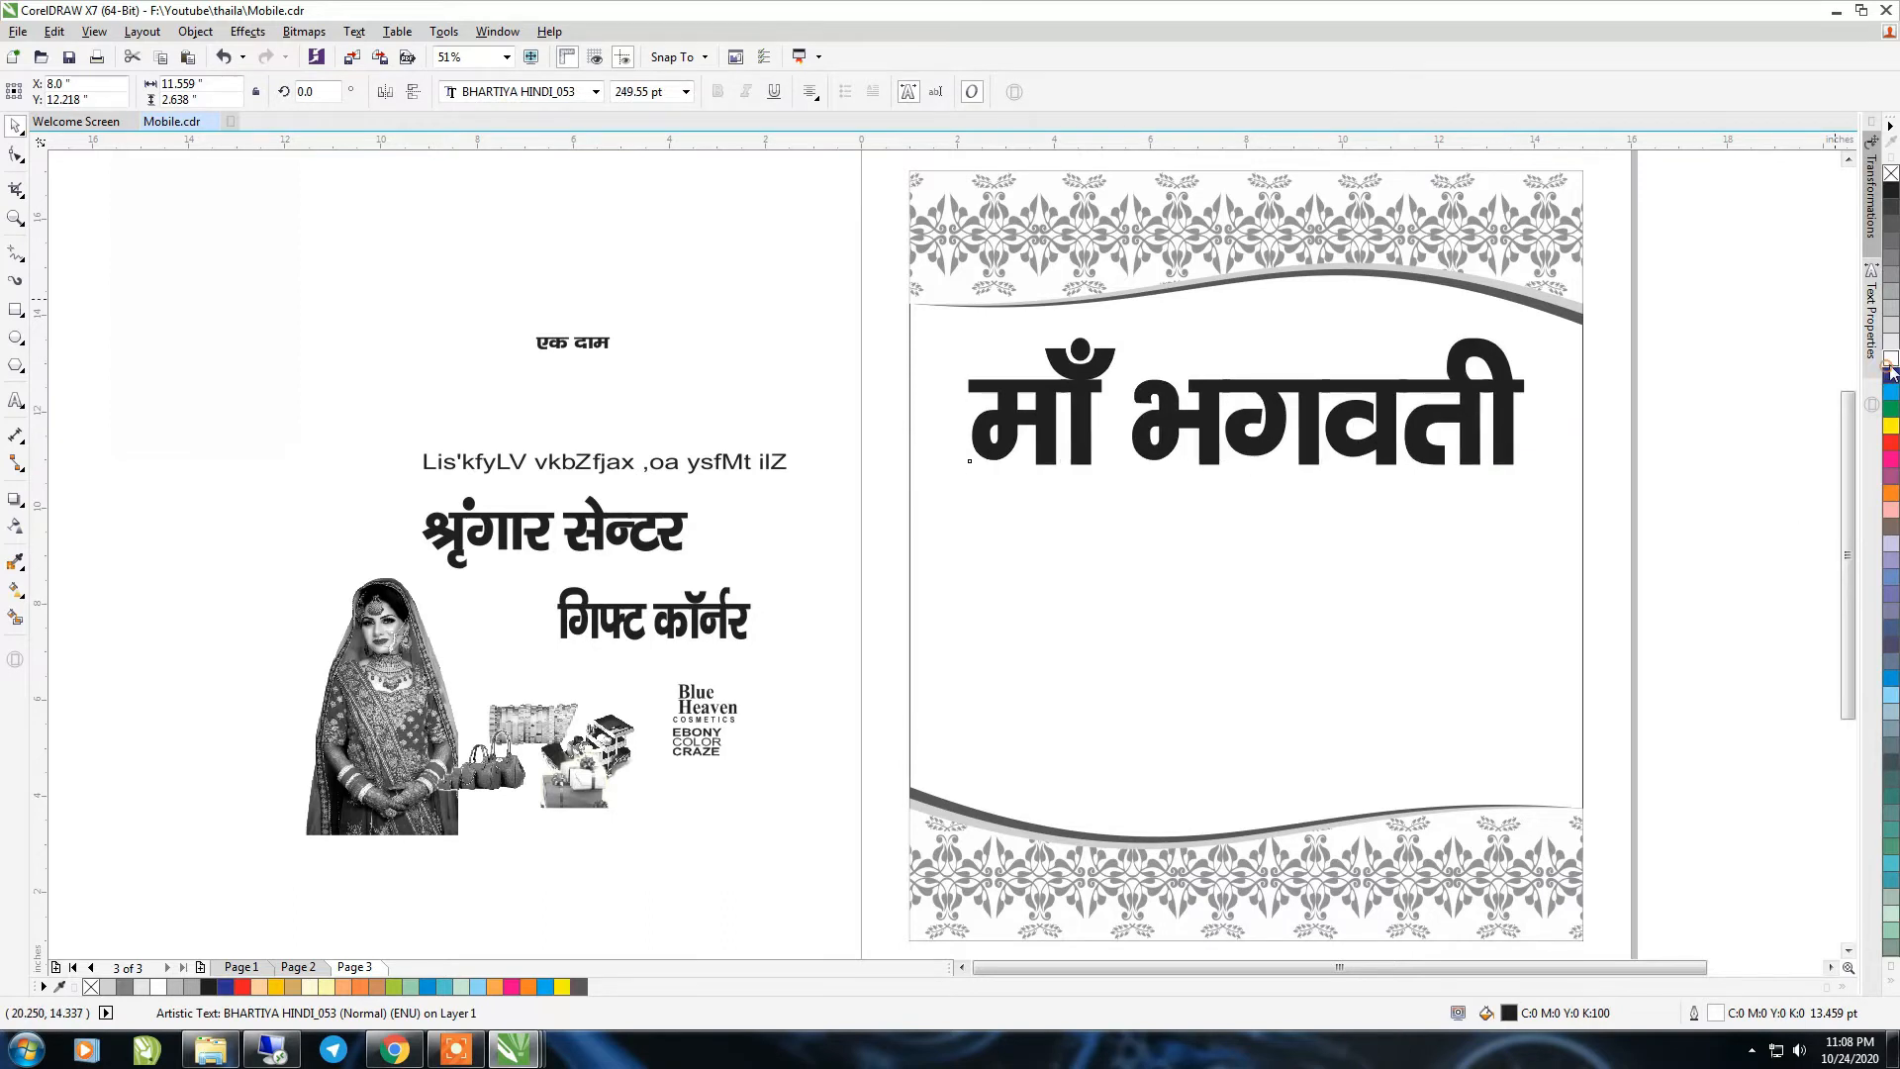
Set the माँ भगवती title's outline to 16 pt, try 10% black for it and return the outline colour to white
key(F12)
click(822, 394)
click(766, 591)
click(929, 709)
right_click(1890, 342)
scroll(1466, 374, up, 2)
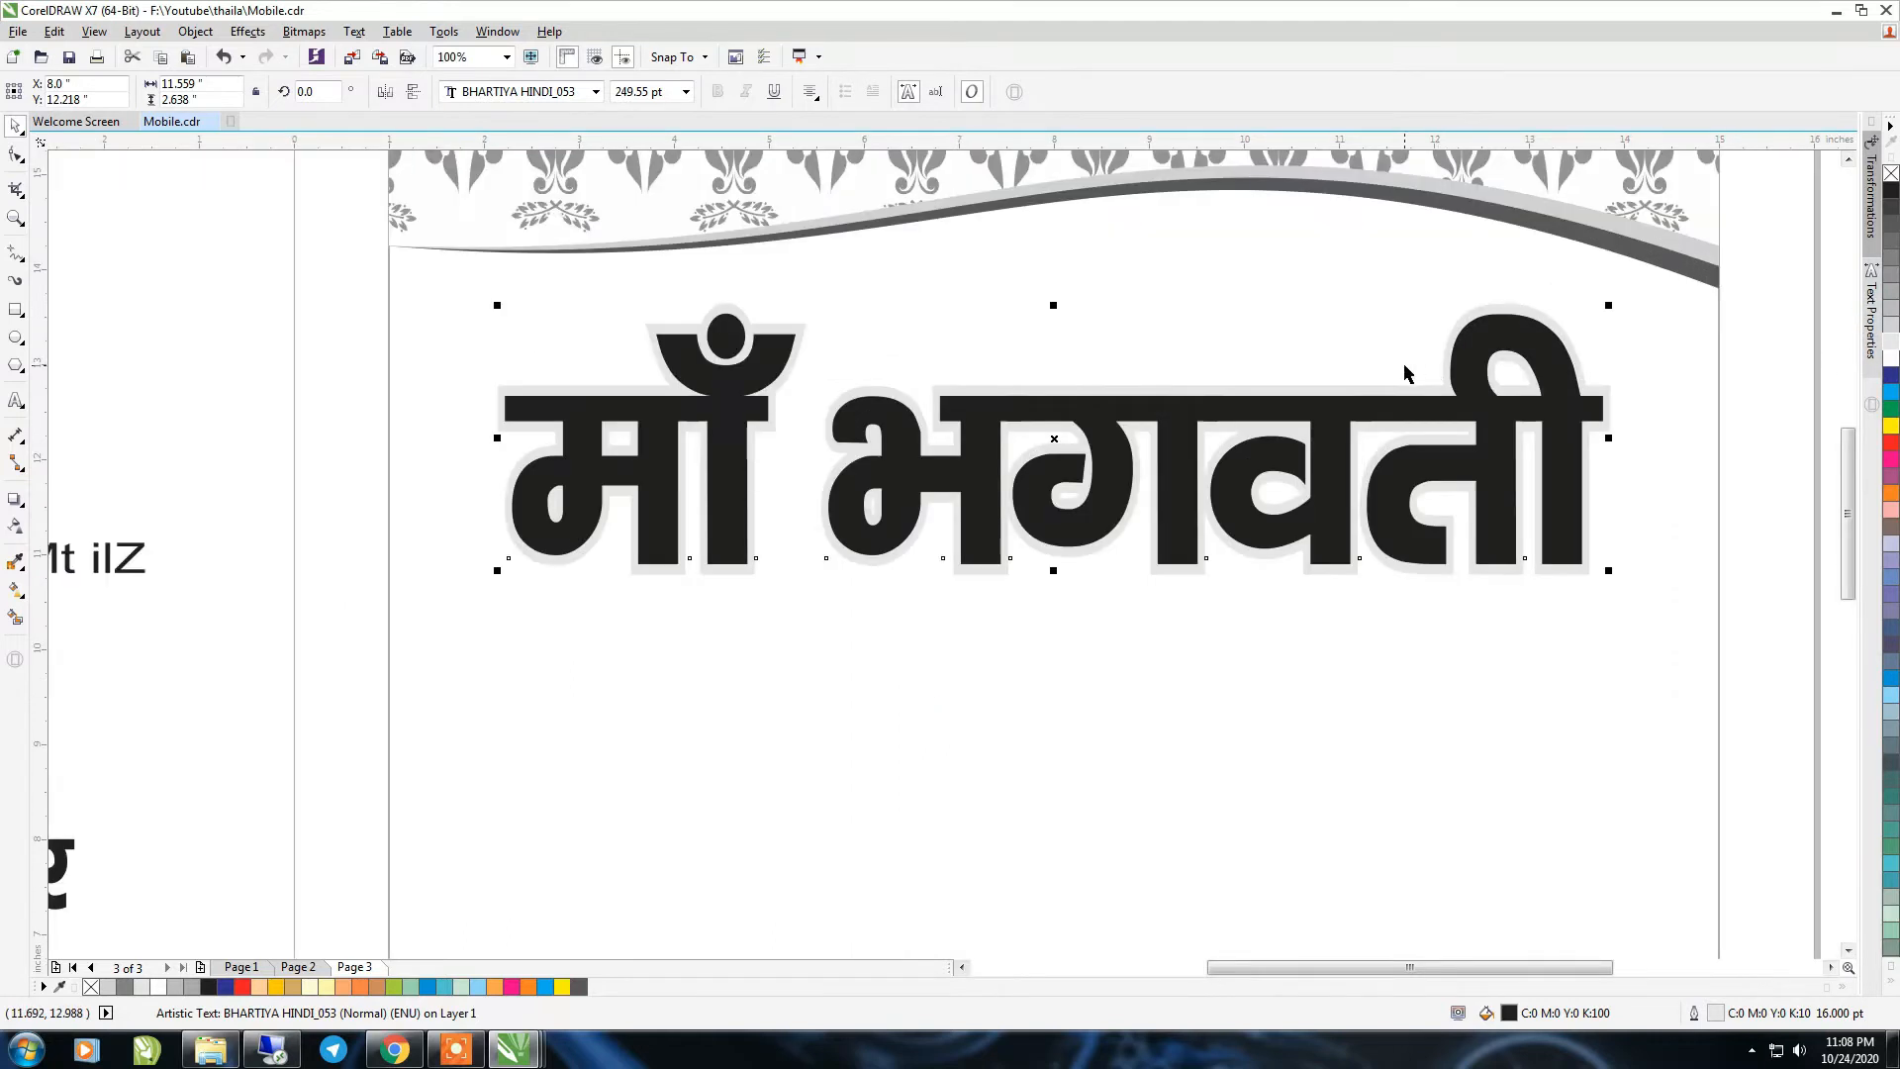
click(1370, 412)
right_click(1890, 358)
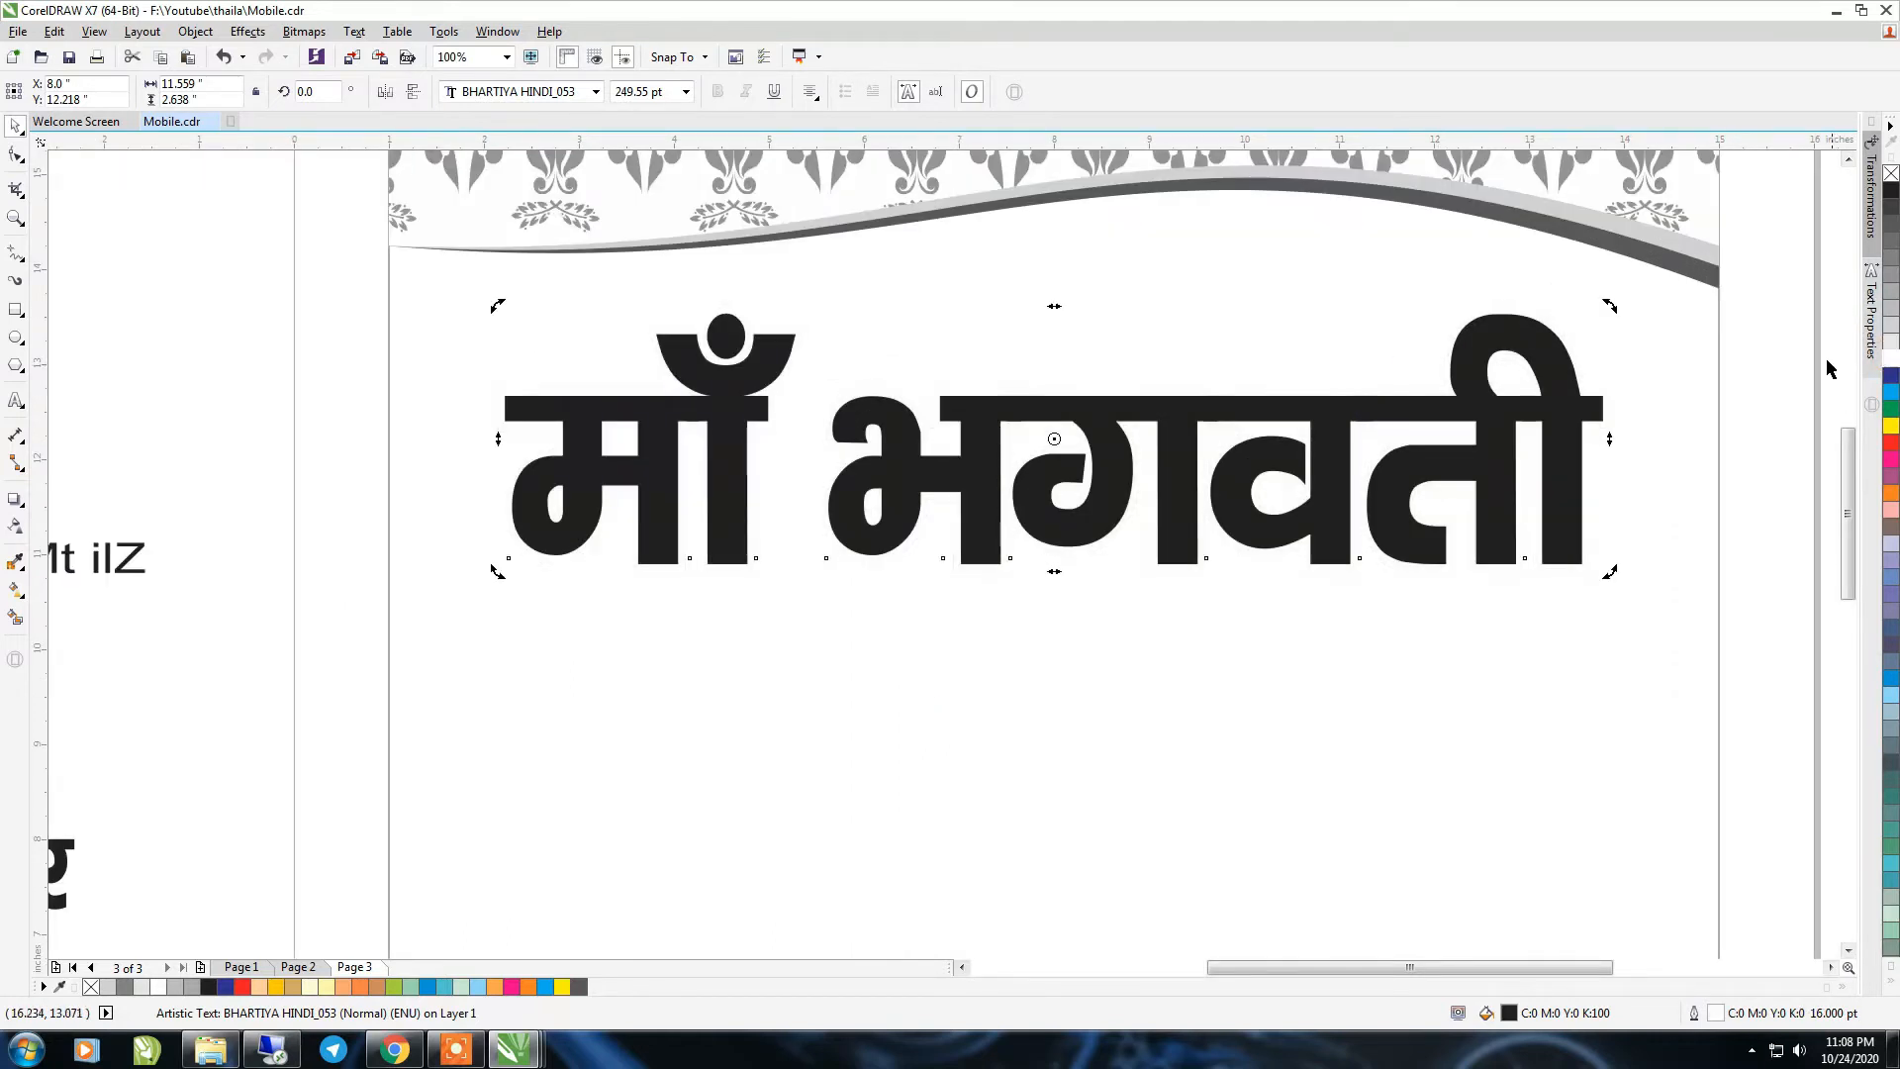
Set the माँ भगवती title's white outline to a width of 8 pt
key(F12)
click(841, 394)
click(786, 544)
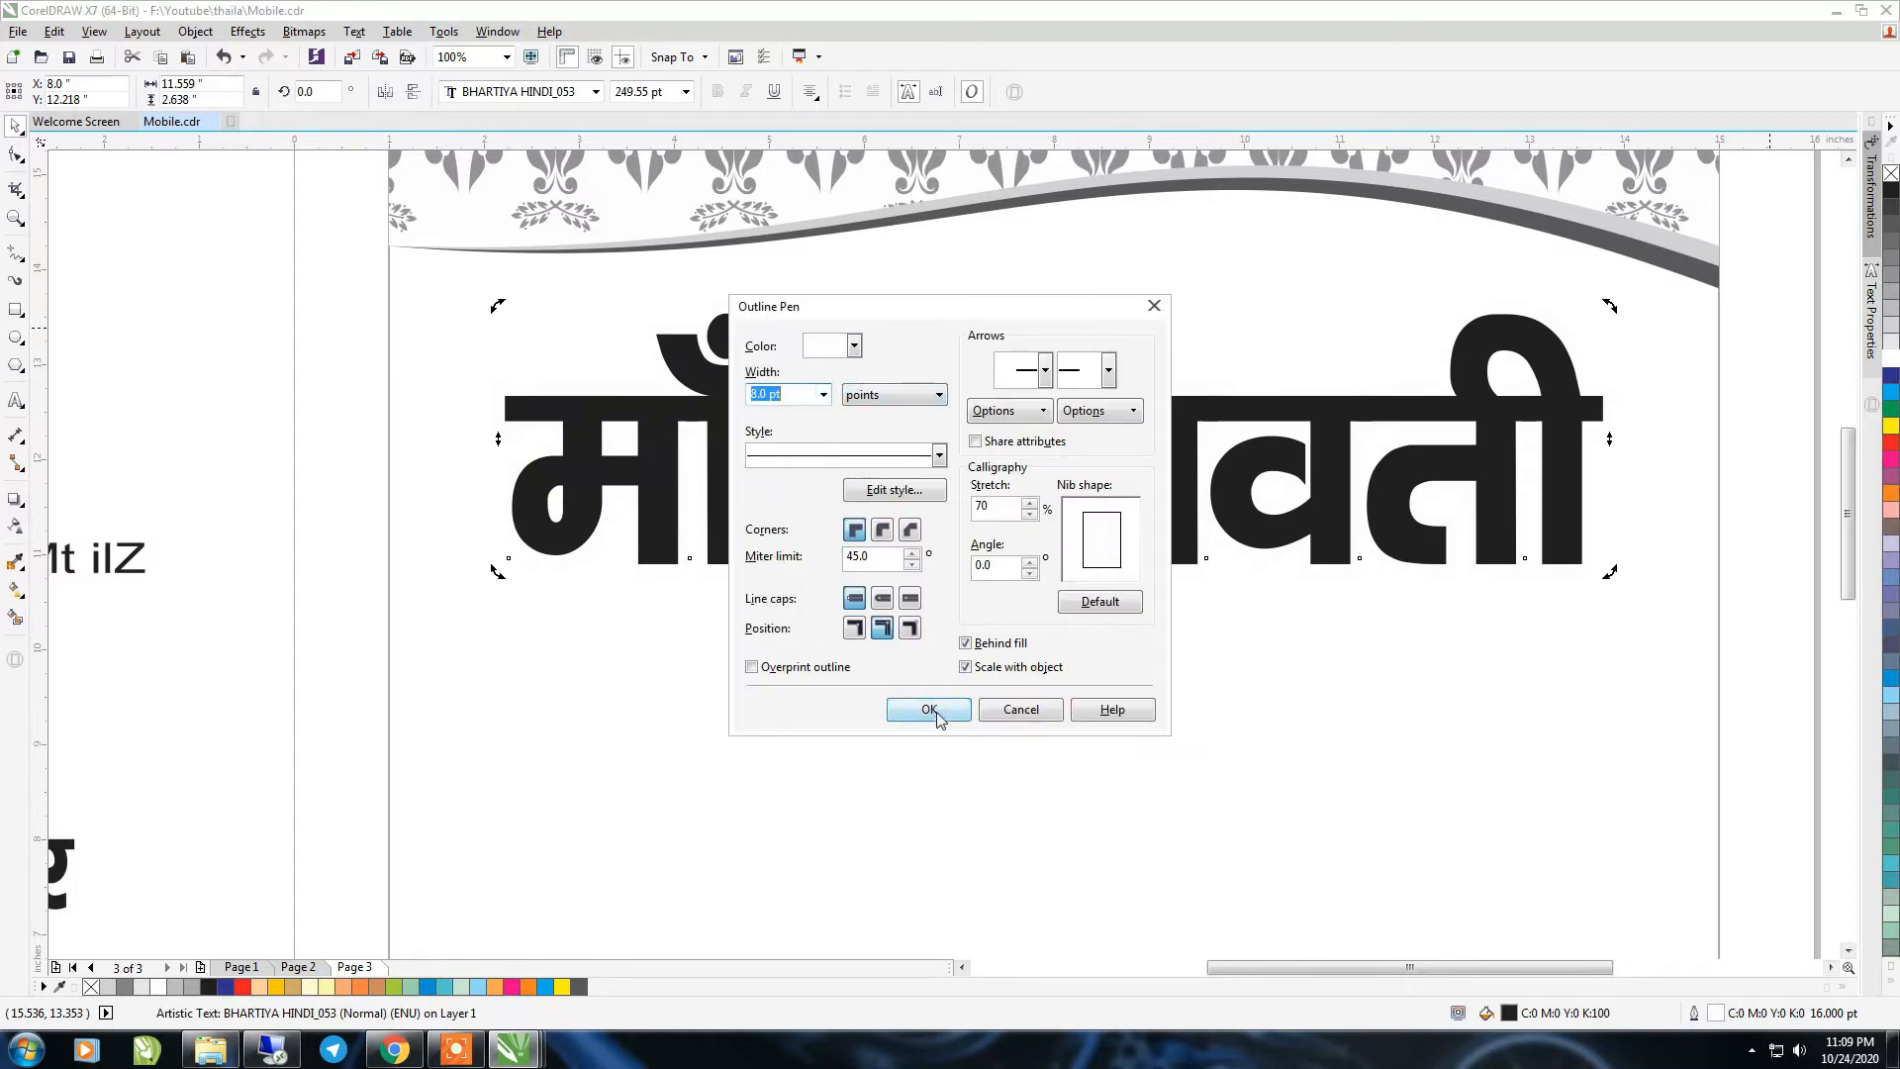
click(930, 712)
scroll(1194, 430, down, 1)
click(1554, 457)
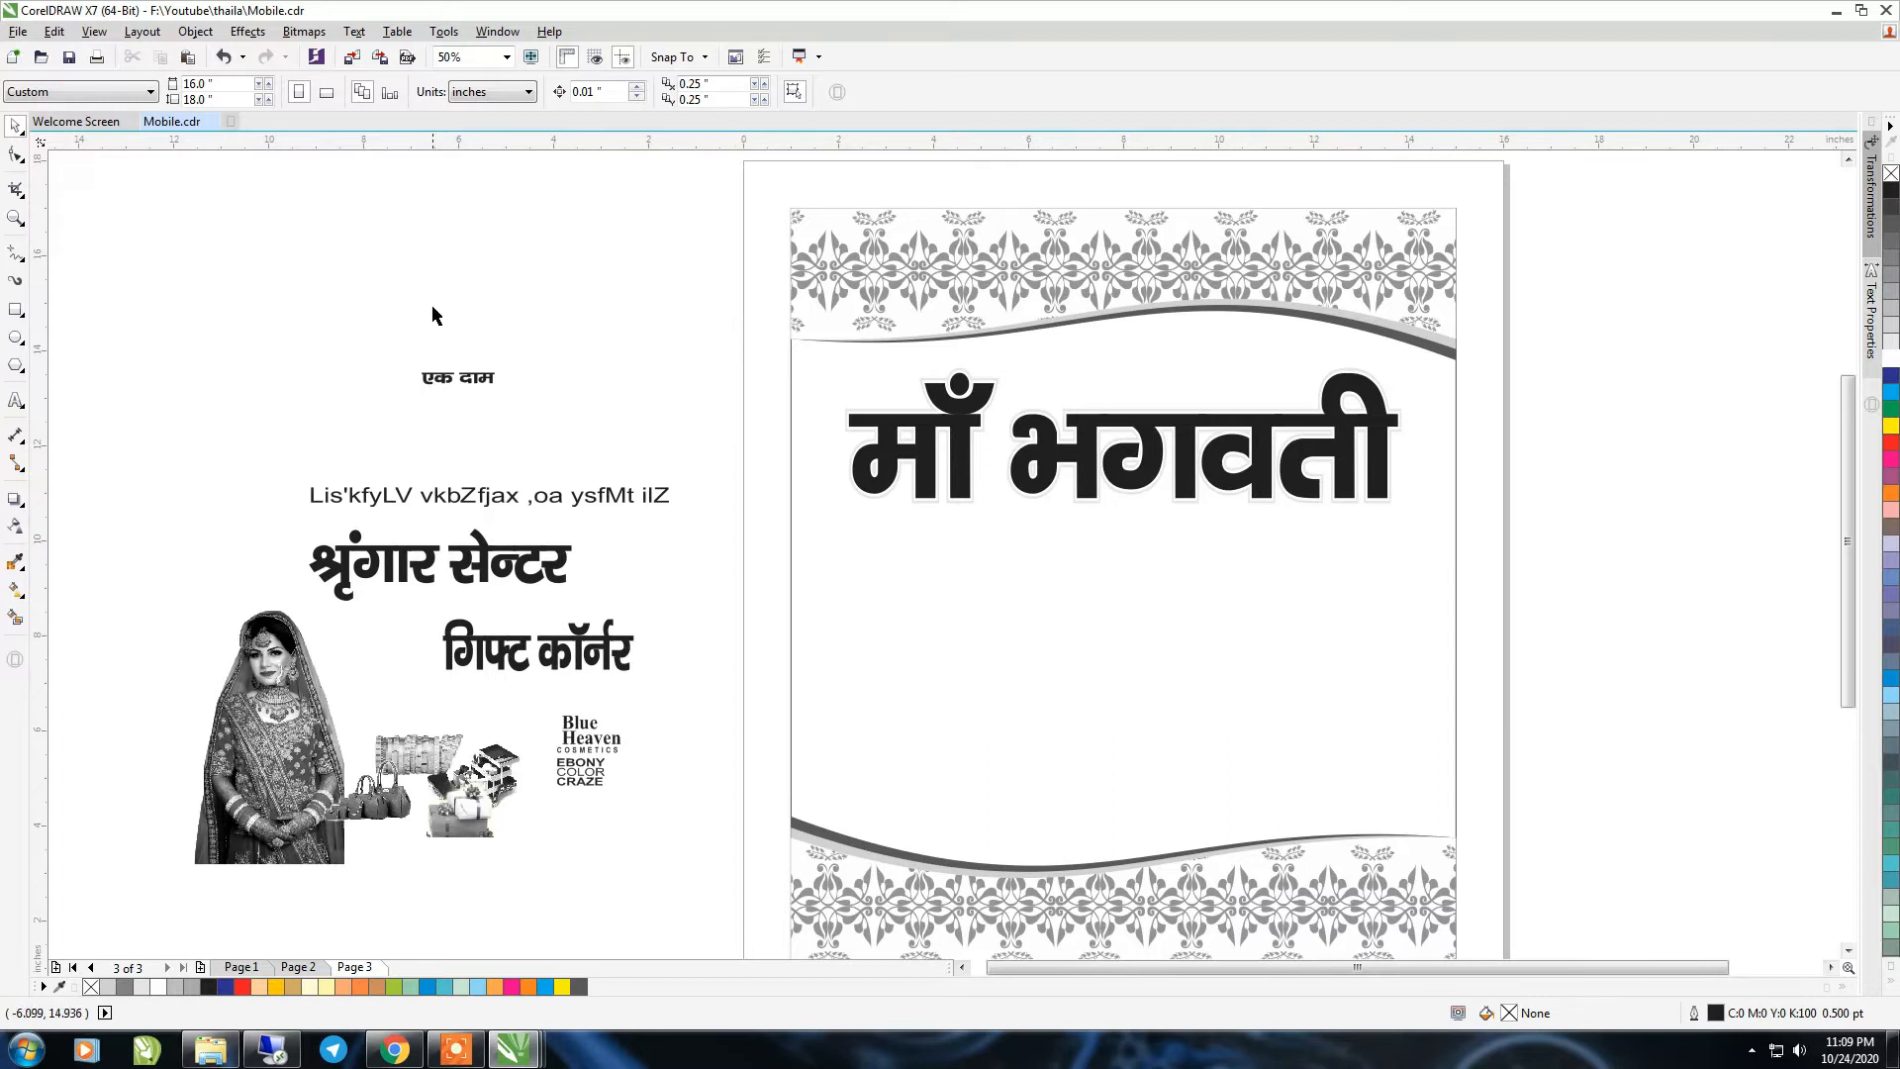
Draw a rectangle about 2.5 in wide above the एक दाम text, with 0.08 in rounded corners and a 2 pt outline
click(15, 310)
drag(318, 214, 413, 260)
key(space)
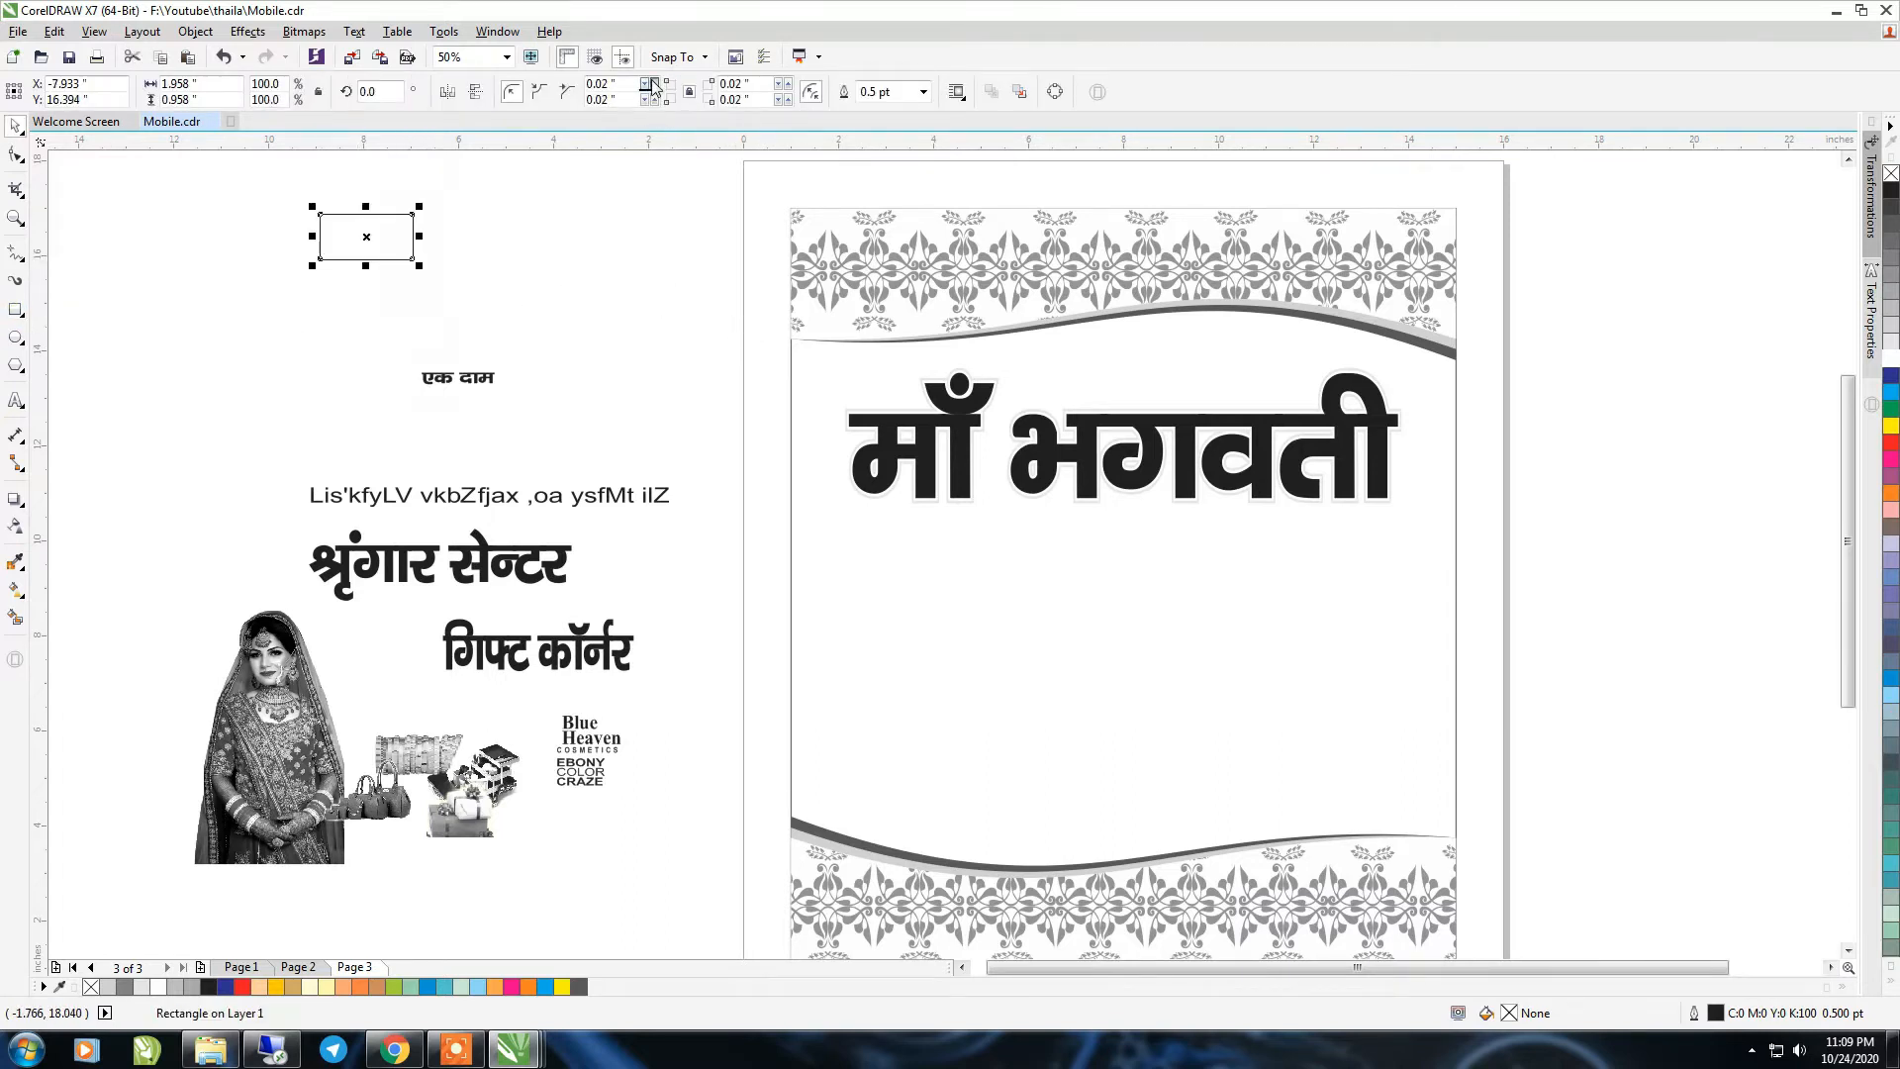
click(653, 84)
click(923, 91)
click(886, 193)
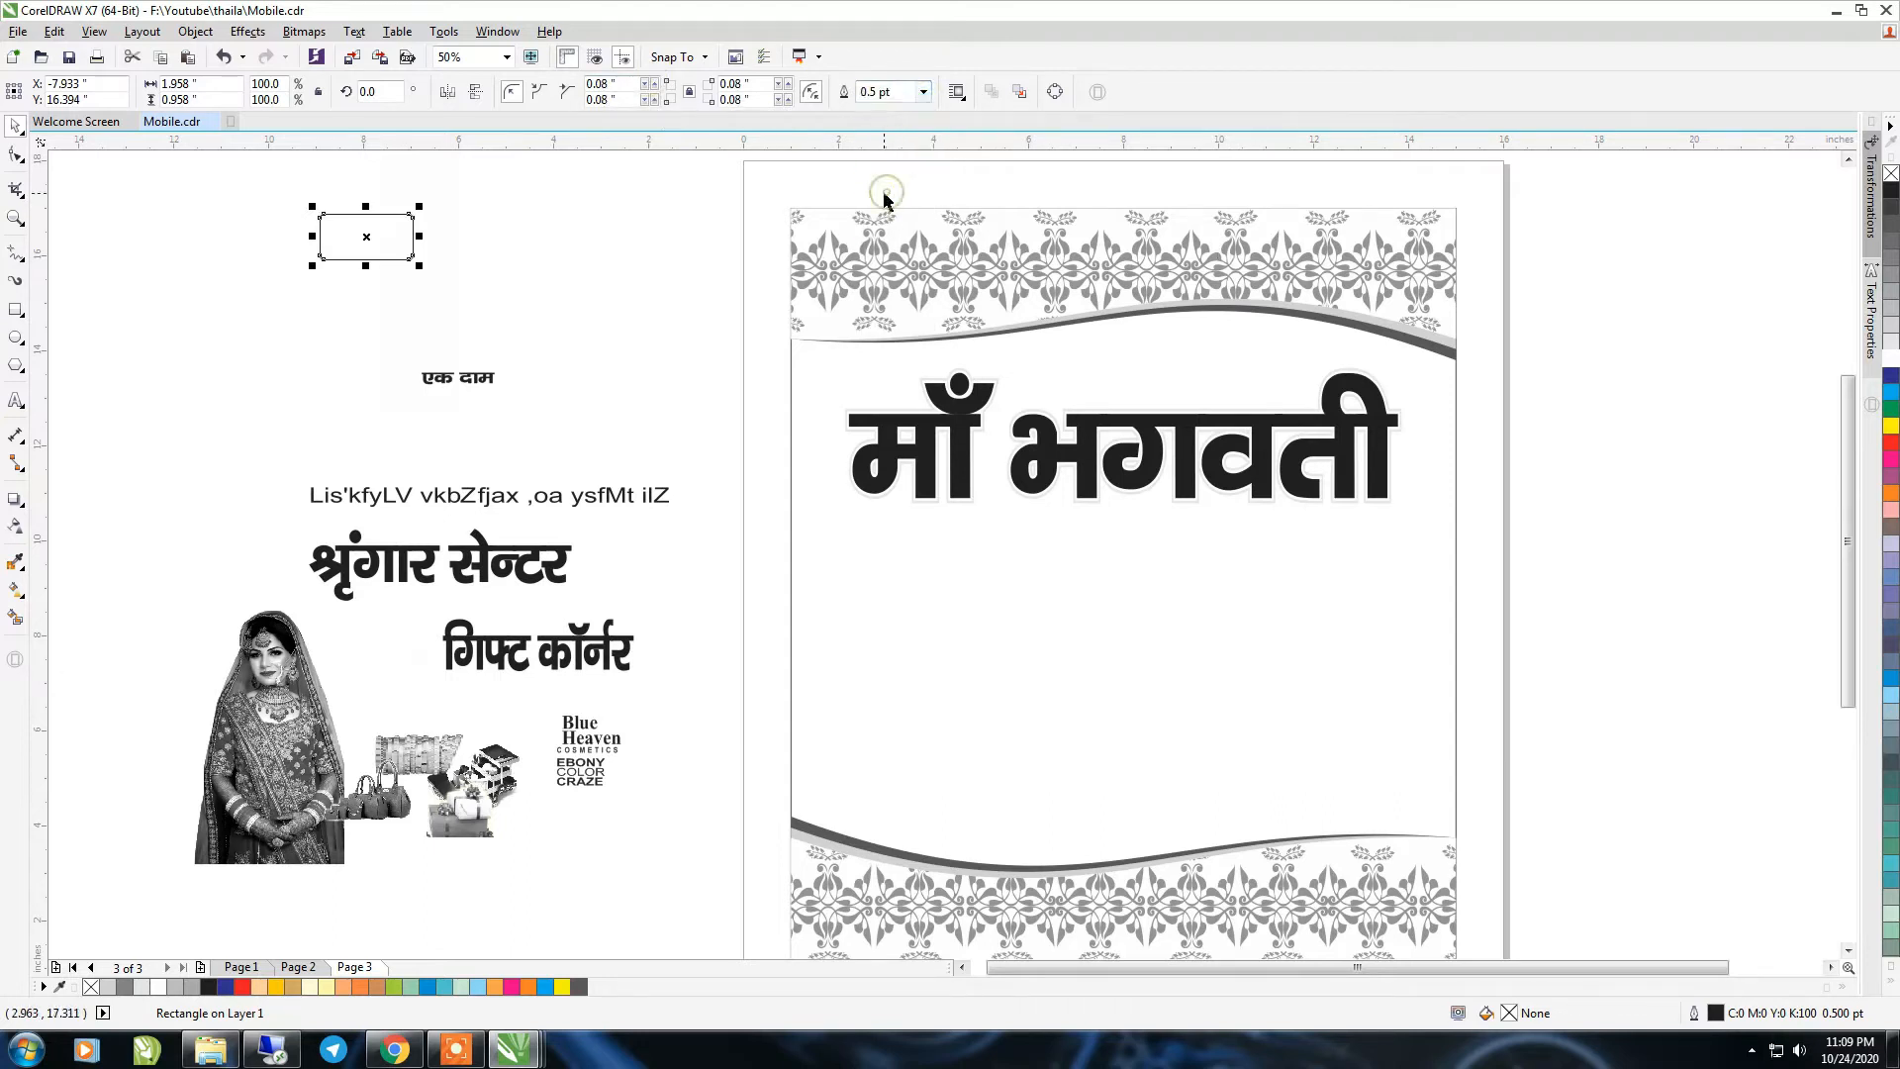
click(924, 92)
click(884, 202)
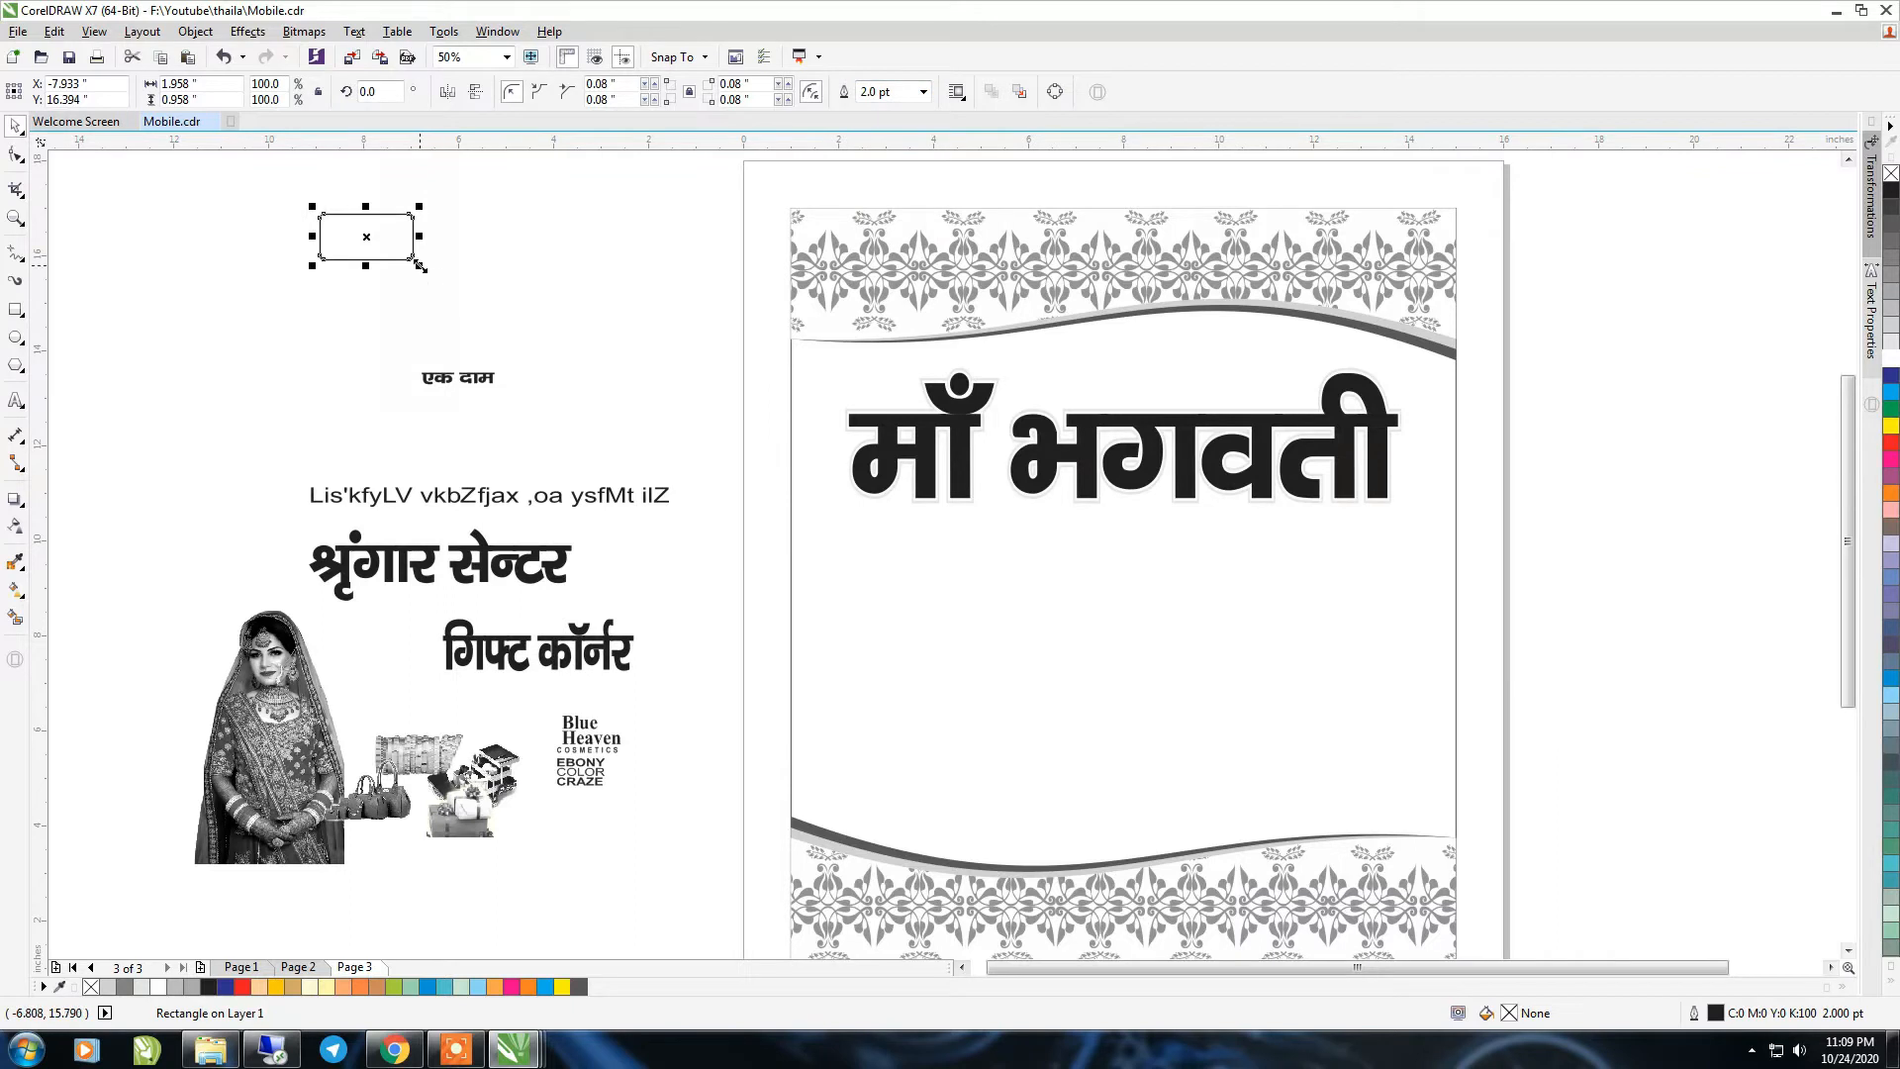
drag(422, 237, 432, 239)
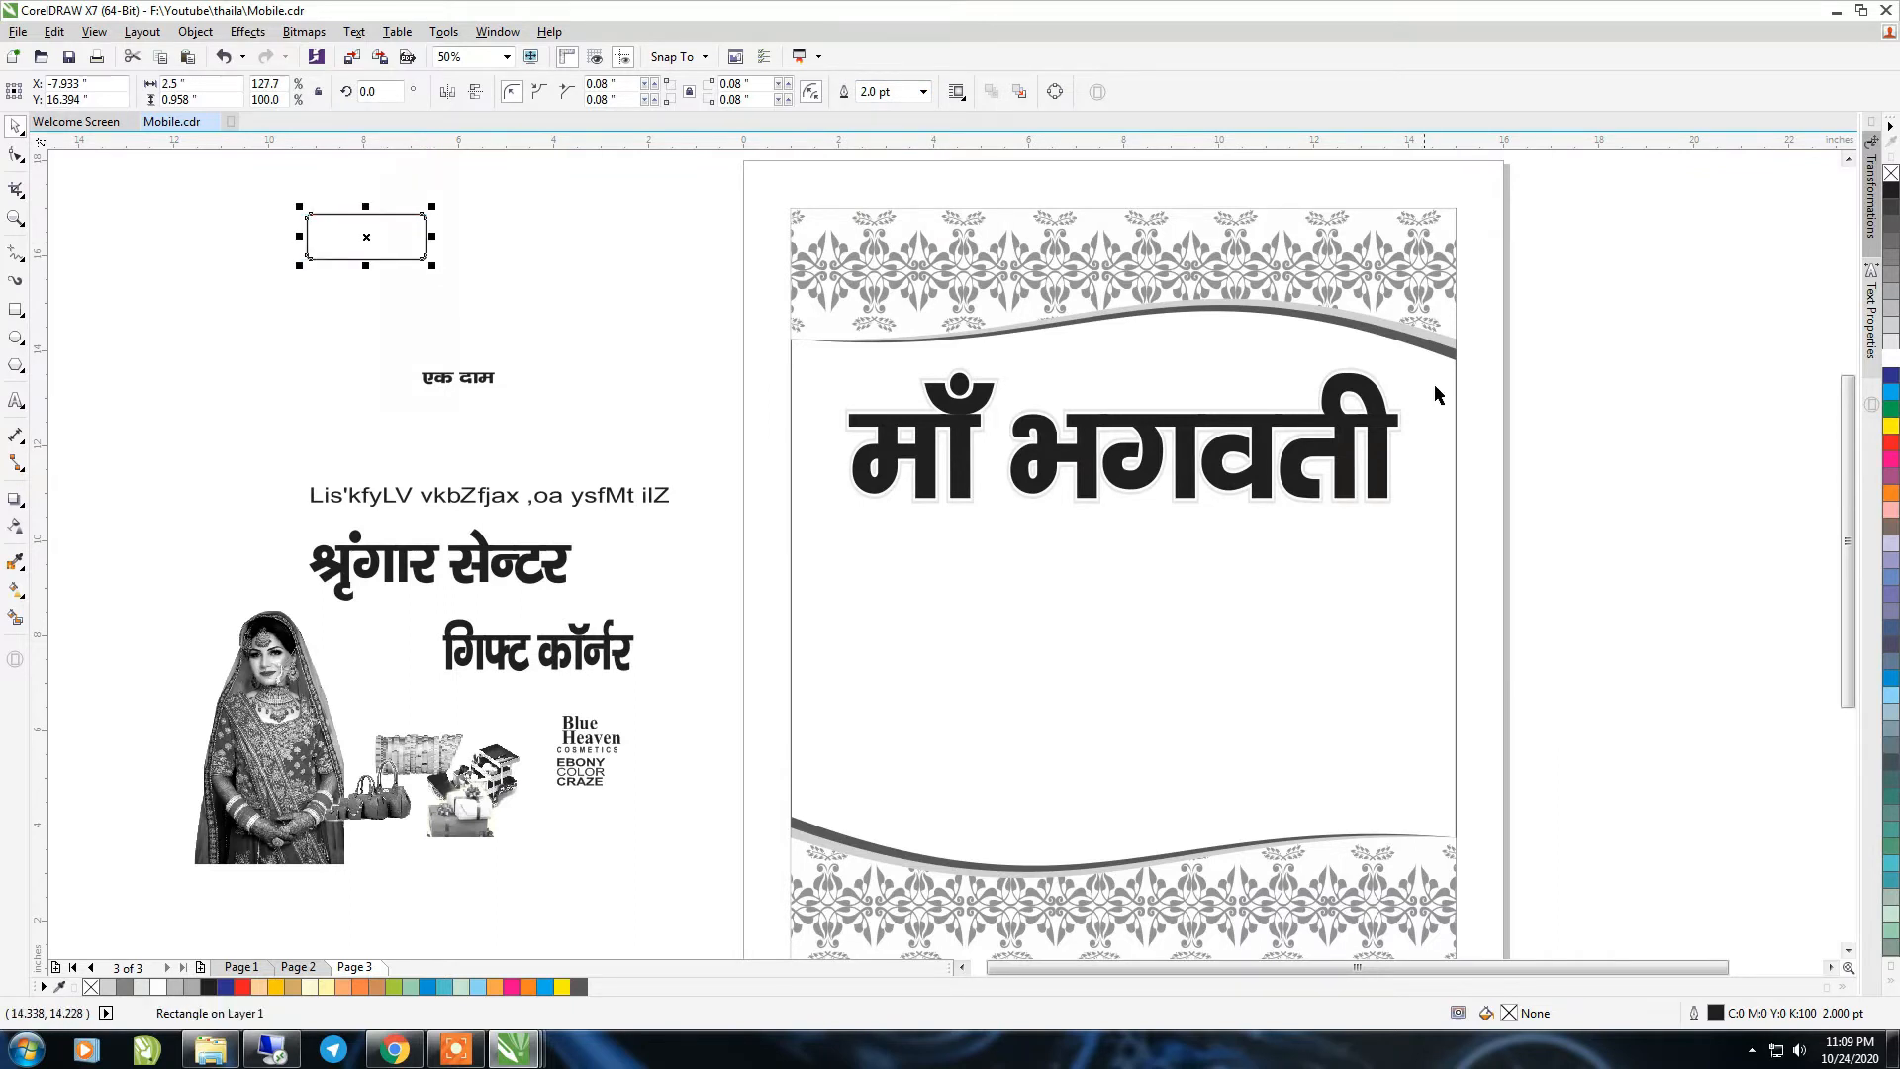
Fill the rounded rectangle black without an outline and add a smaller centred copy inside it with a 2 pt white outline
click(1890, 189)
right_click(1890, 173)
key(F2)
drag(261, 178, 584, 363)
drag(979, 306, 946, 317)
right_click(946, 317)
right_click(1889, 357)
click(923, 92)
click(872, 200)
scroll(720, 357, up, 2)
shift+click(1180, 618)
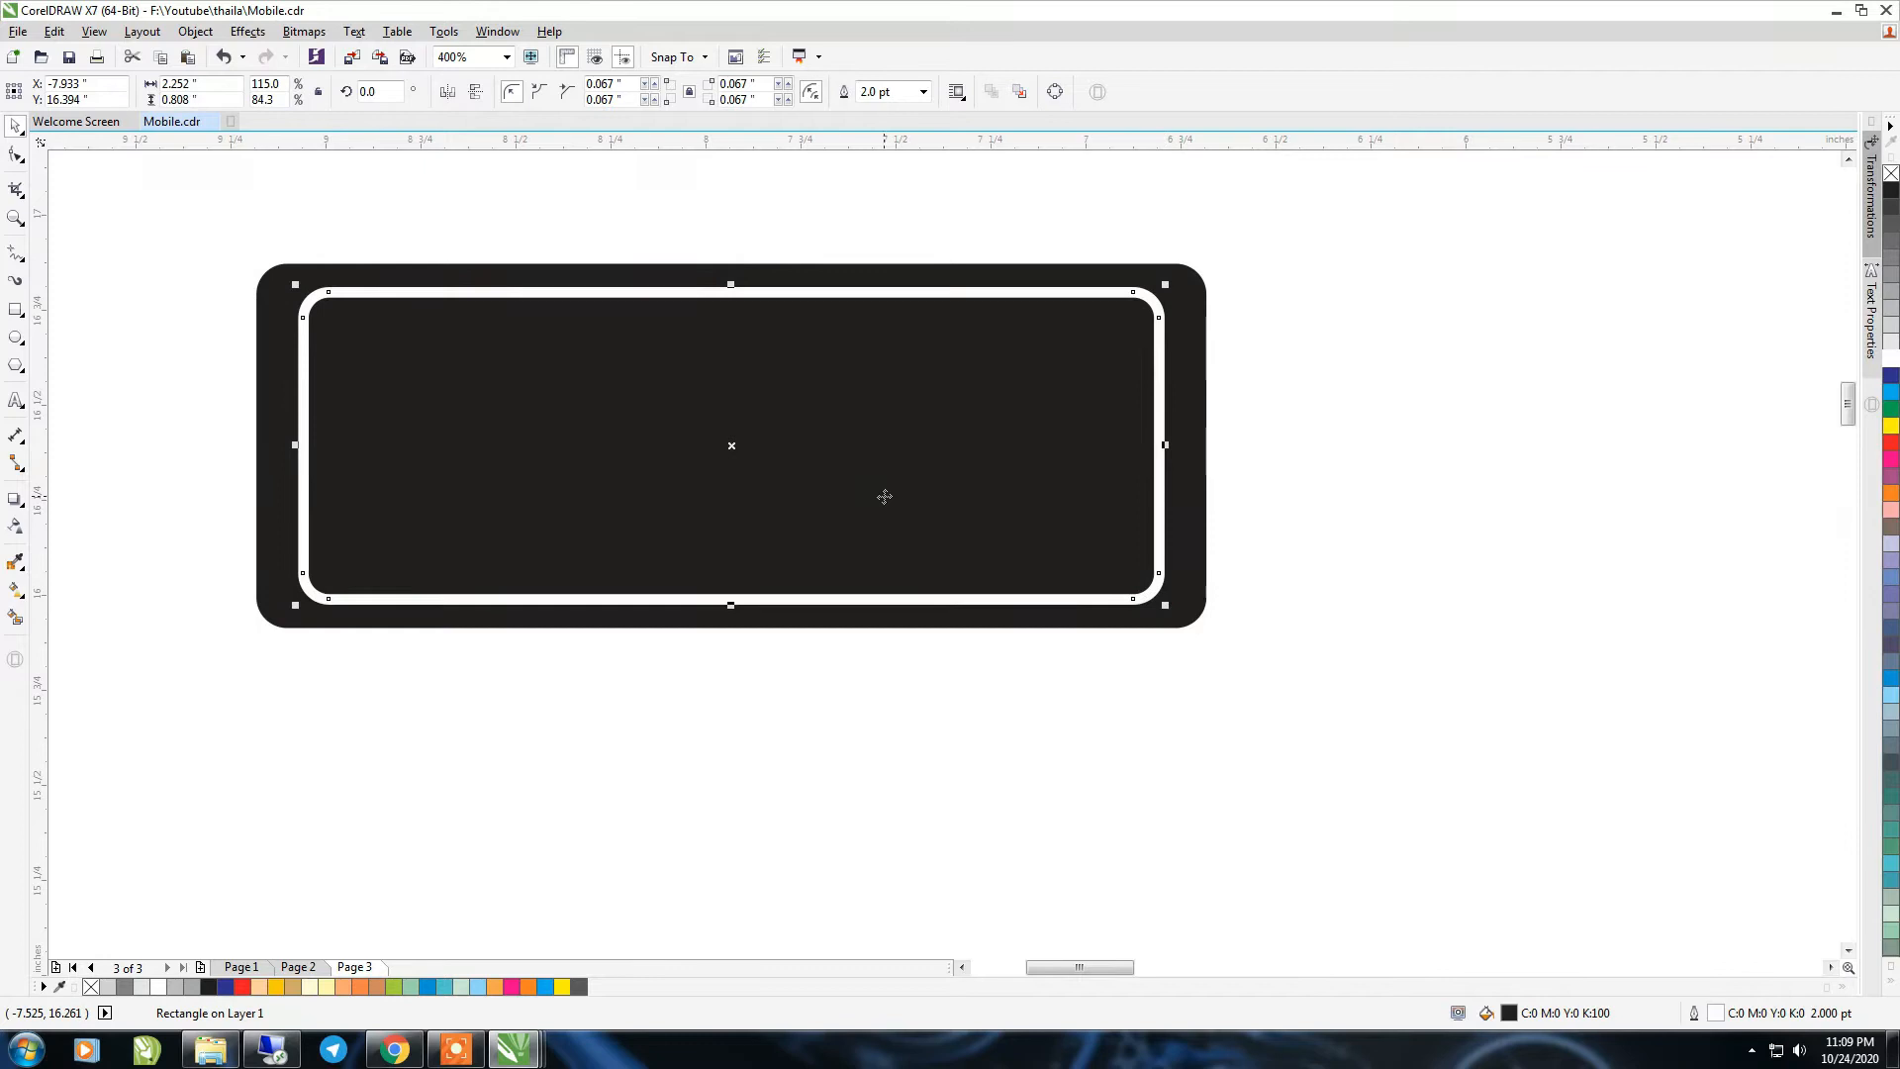
Resize the badge so its inner rectangle is about 2.32 × 0.97 in and move it directly above the एक दाम text
scroll(881, 495, down, 2)
drag(971, 501, 992, 503)
drag(992, 568, 976, 560)
drag(886, 513, 1116, 576)
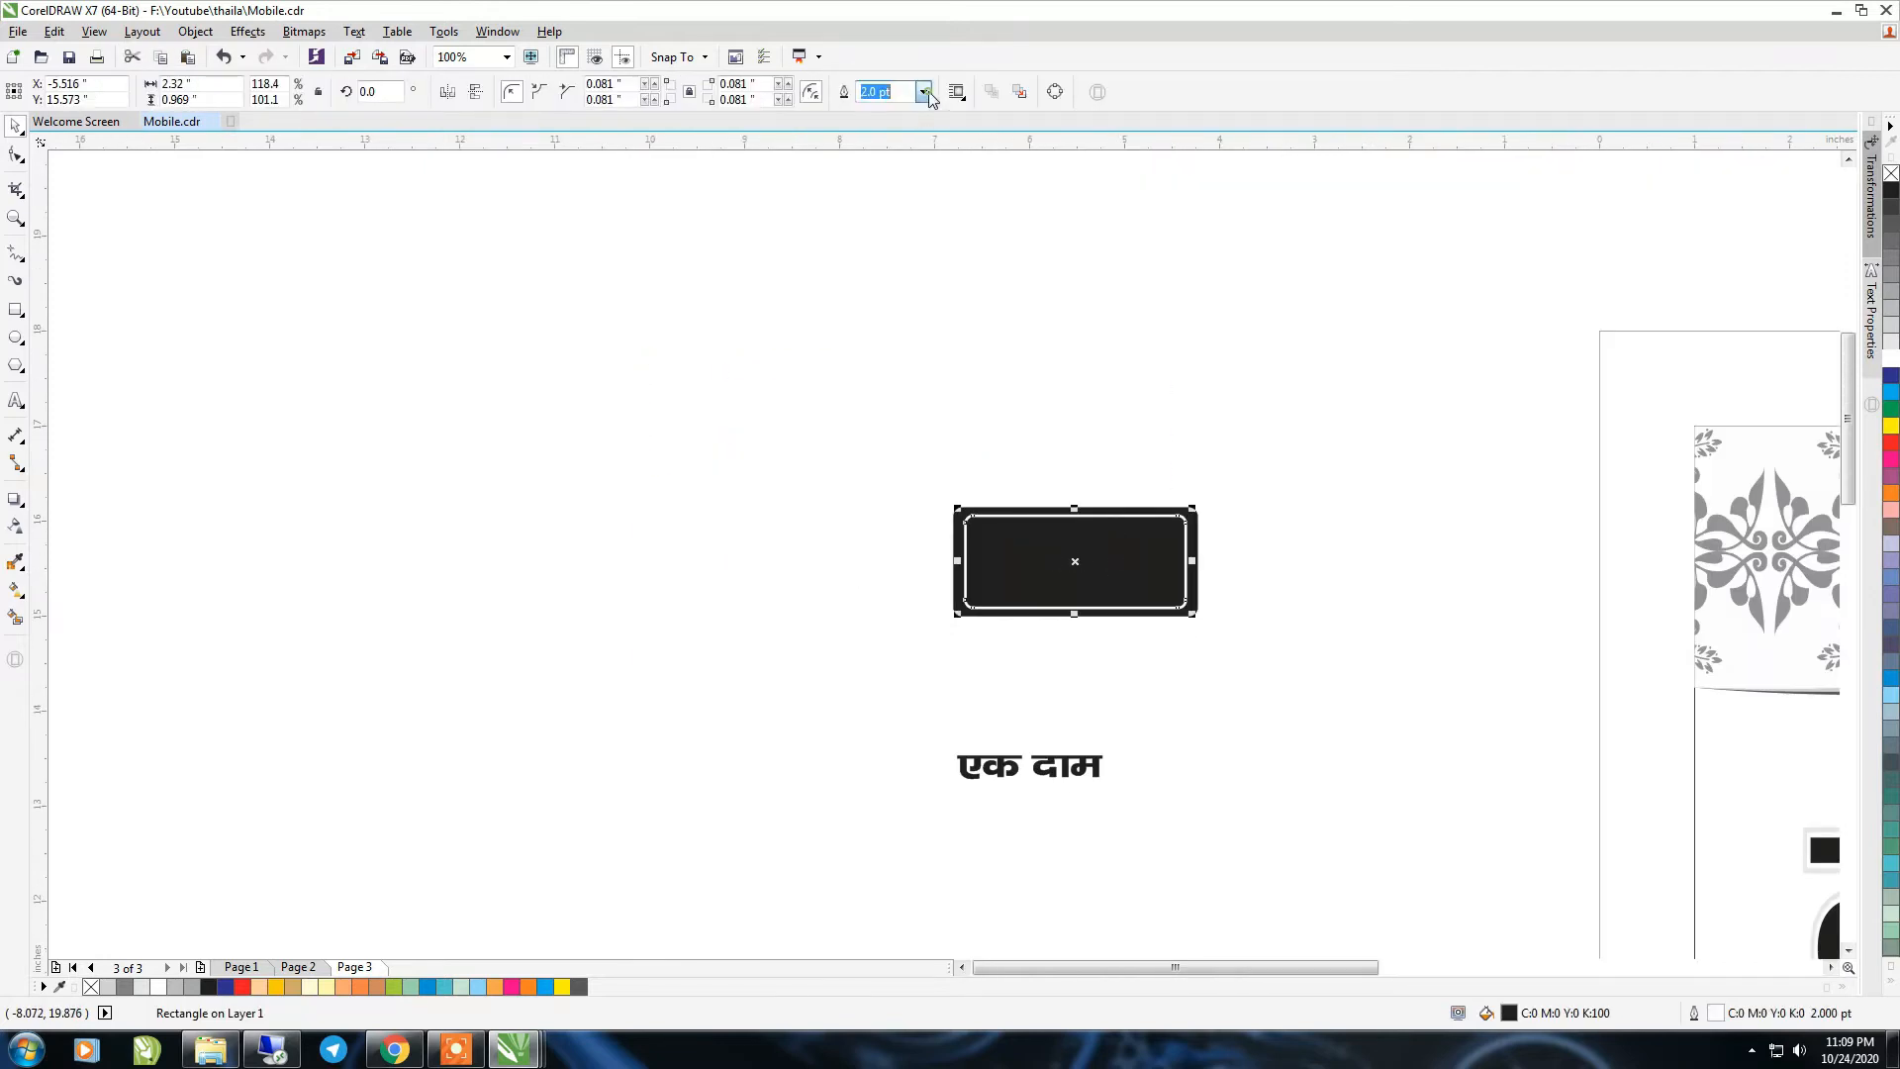
Place the एक दाम text on the black badge, colour it white and scale it to fit inside the white border
click(1025, 768)
drag(1022, 767, 1083, 565)
click(1890, 358)
scroll(1077, 570, up, 1)
drag(953, 531, 863, 516)
click(1226, 615)
drag(1257, 591, 1327, 626)
Centre the एक दाम text horizontally and vertically on the black badge and group them
click(1247, 562)
shift+click(1328, 627)
key(c)
key(e)
key(ctrl+g)
Place the एक दाम badge on the upper wave border near its left end, scaled to about 2.59 × 0.92 in
scroll(966, 551, down, 1)
scroll(769, 543, down, 1)
drag(918, 552, 1356, 585)
key(F2)
drag(1136, 459, 1623, 679)
drag(1069, 706, 1010, 685)
scroll(659, 416, down, 1)
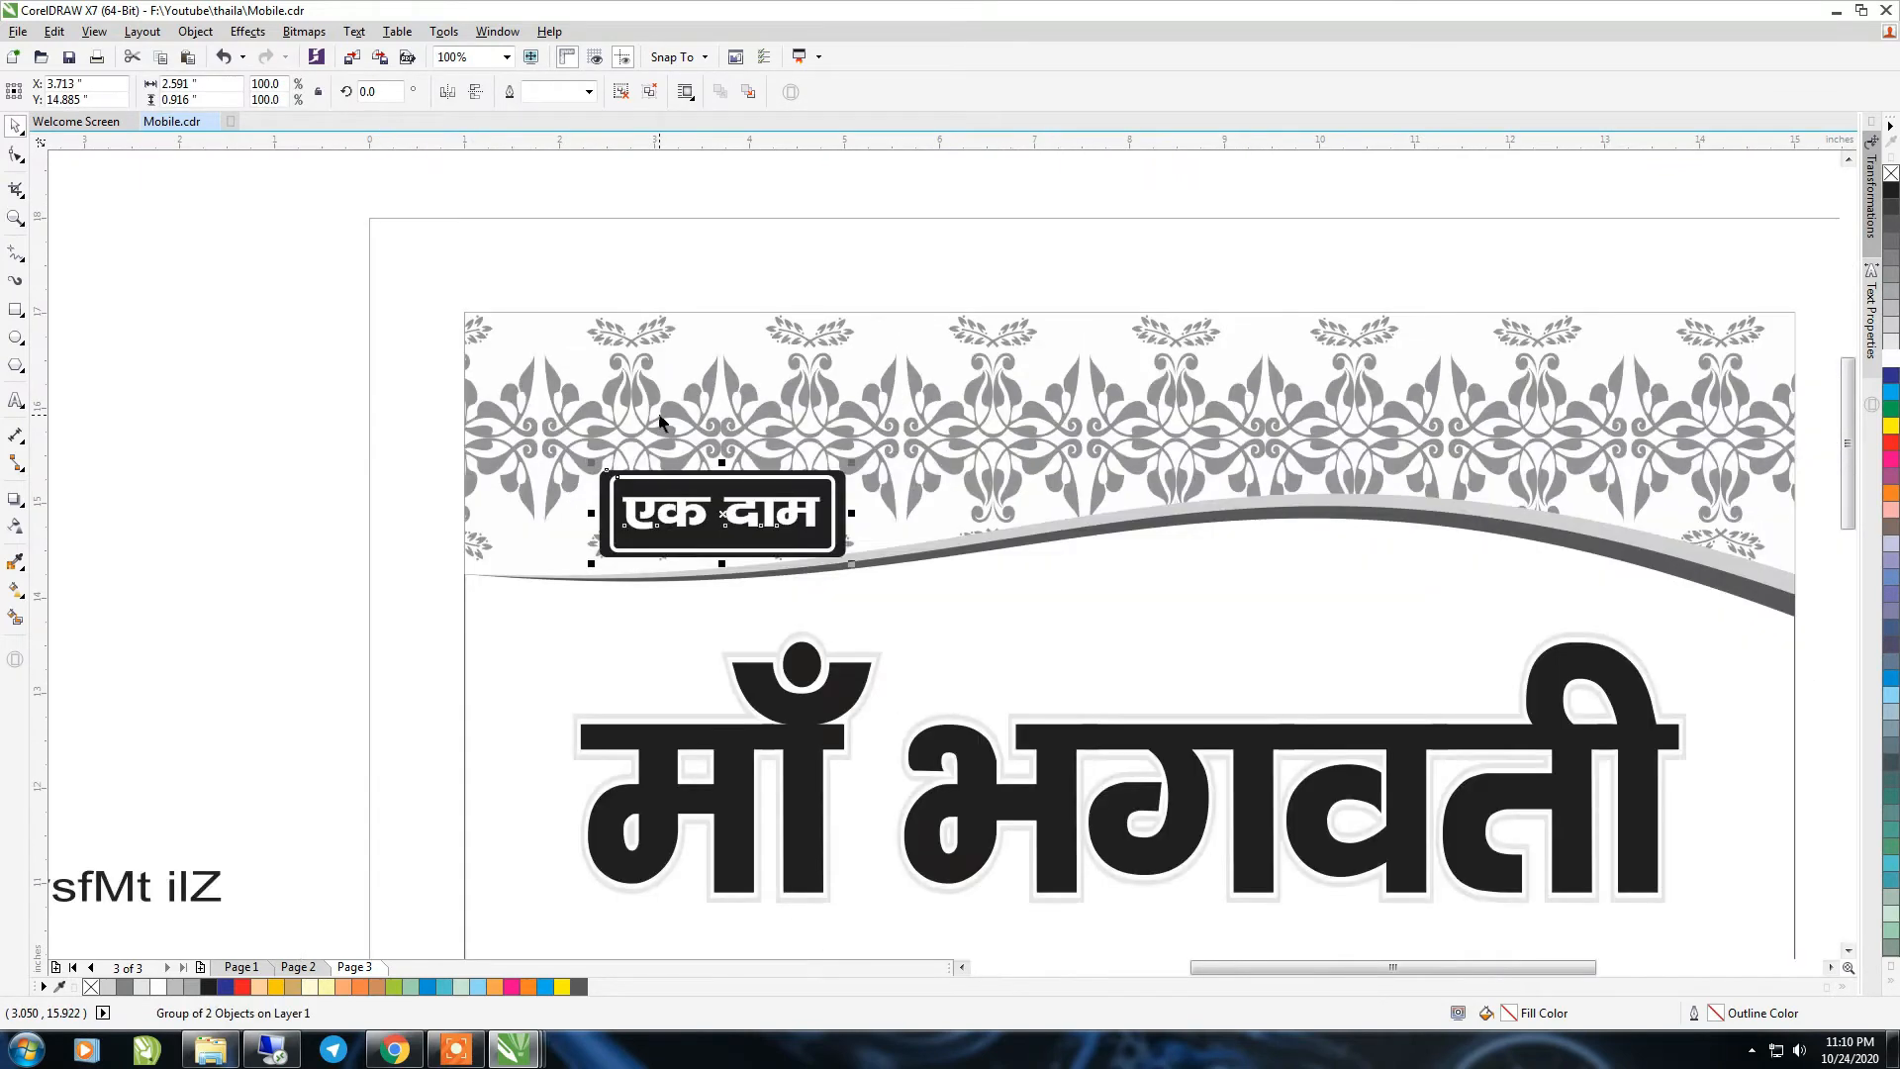
Copy the एक दाम badge to the right end of the upper wave border at the same height
scroll(659, 420, down, 2)
key(F2)
drag(466, 303, 1455, 716)
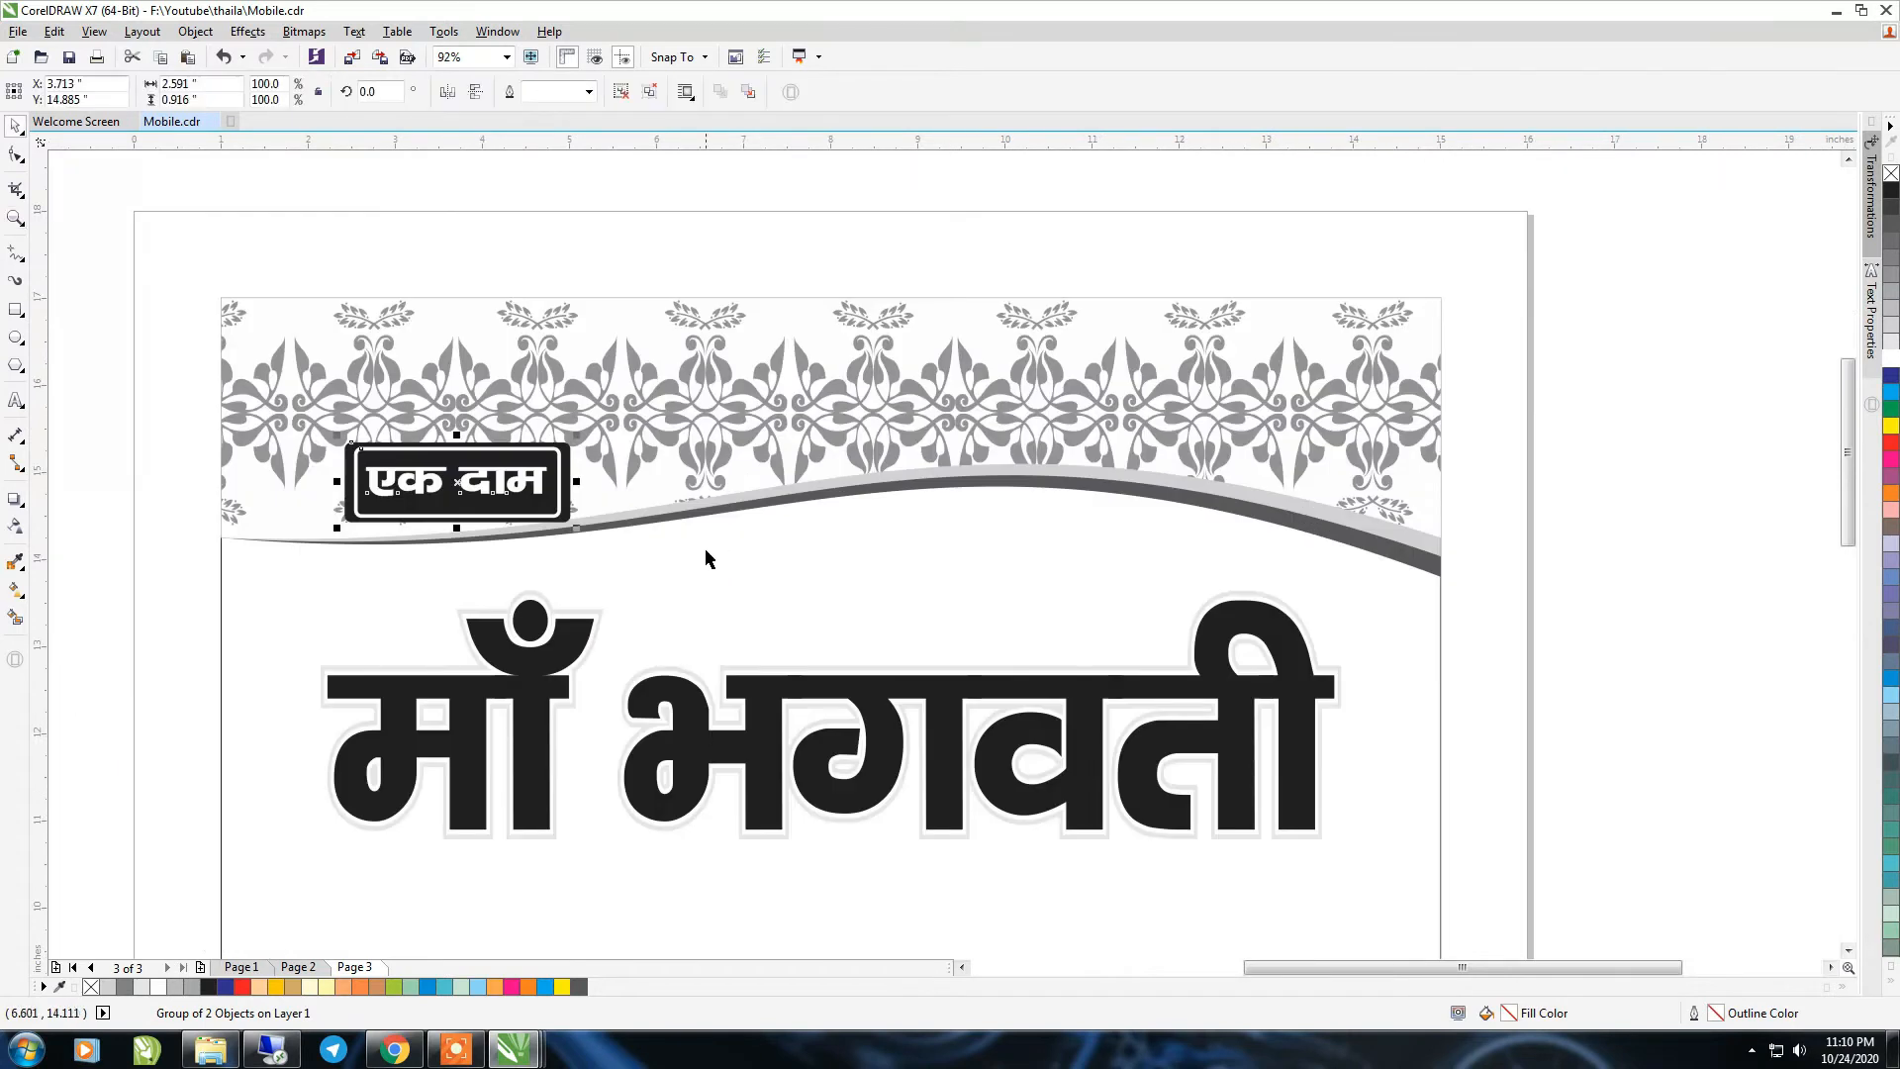
drag(579, 530, 1305, 555)
right_click(1305, 555)
click(1584, 608)
key(F4)
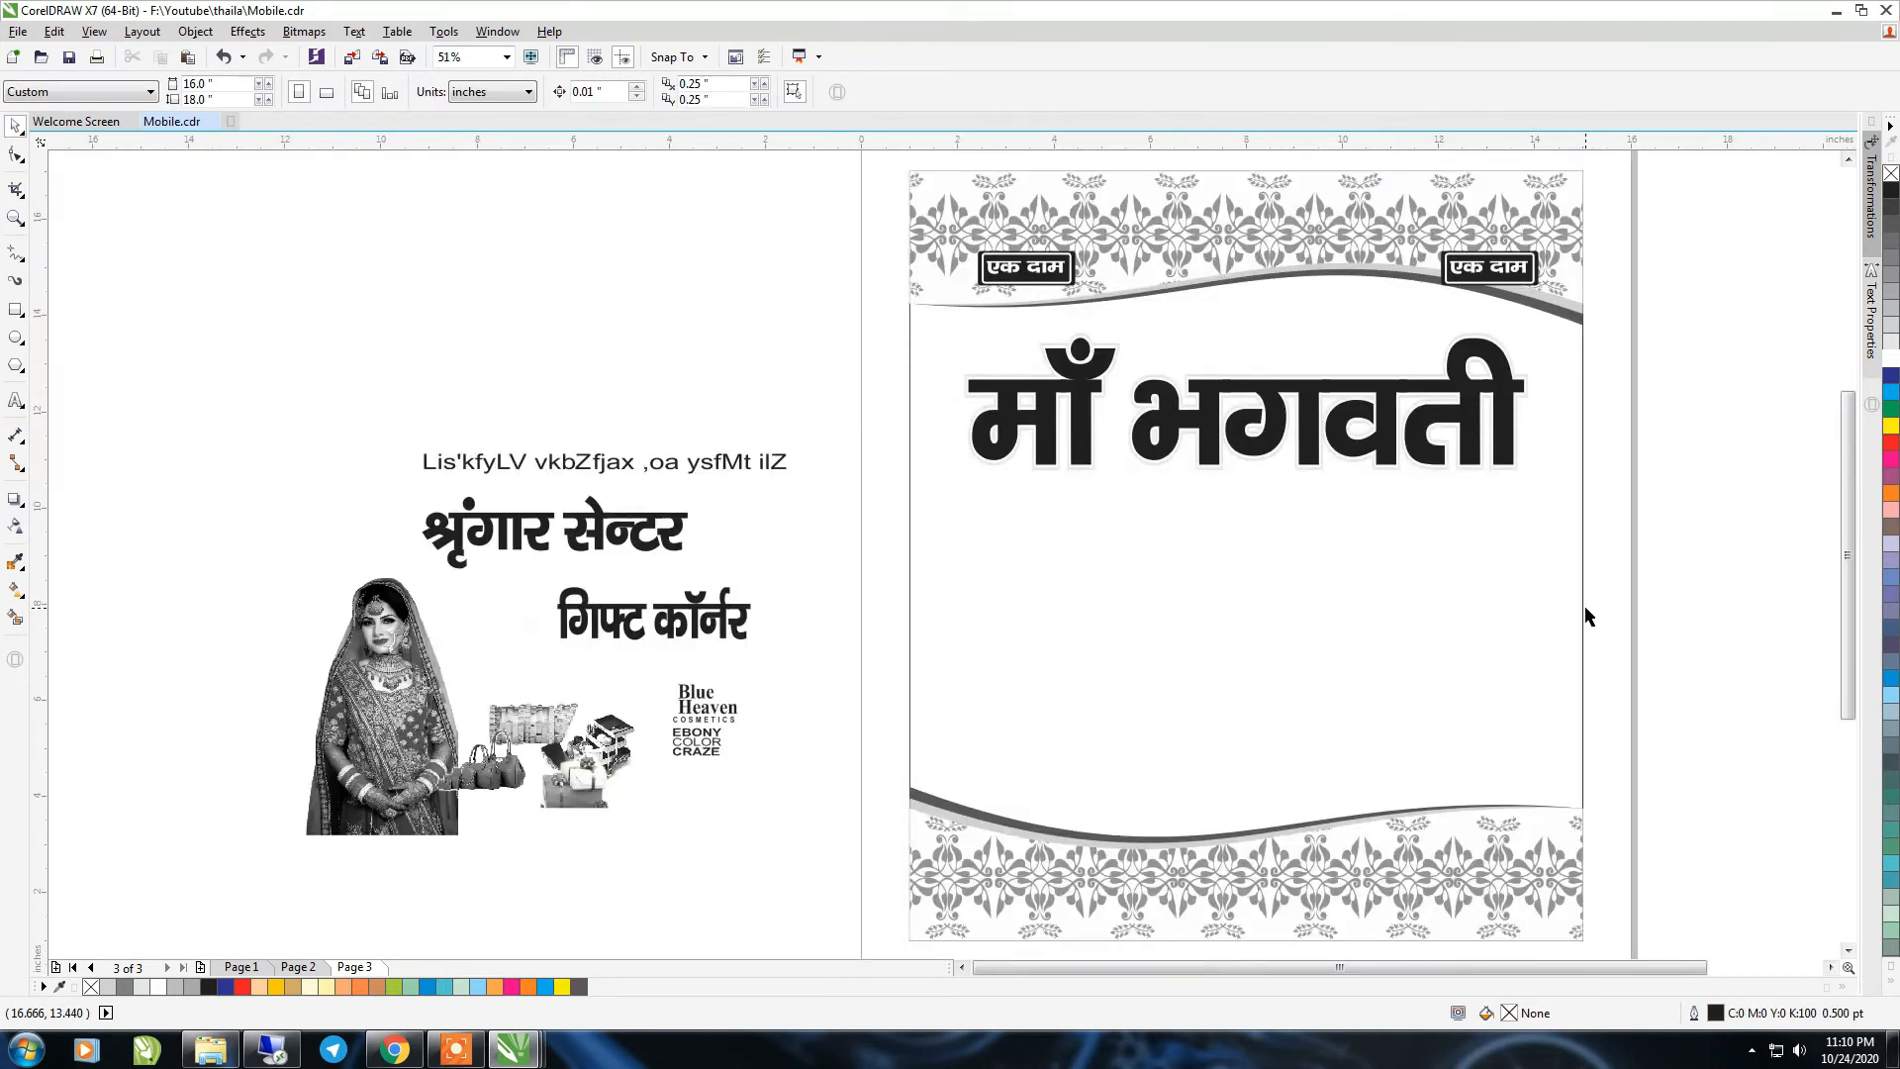
Set the Arial tagline in BHARTIYA HINDI_068 and place it between the upper wave and the माँ भगवती title
click(565, 460)
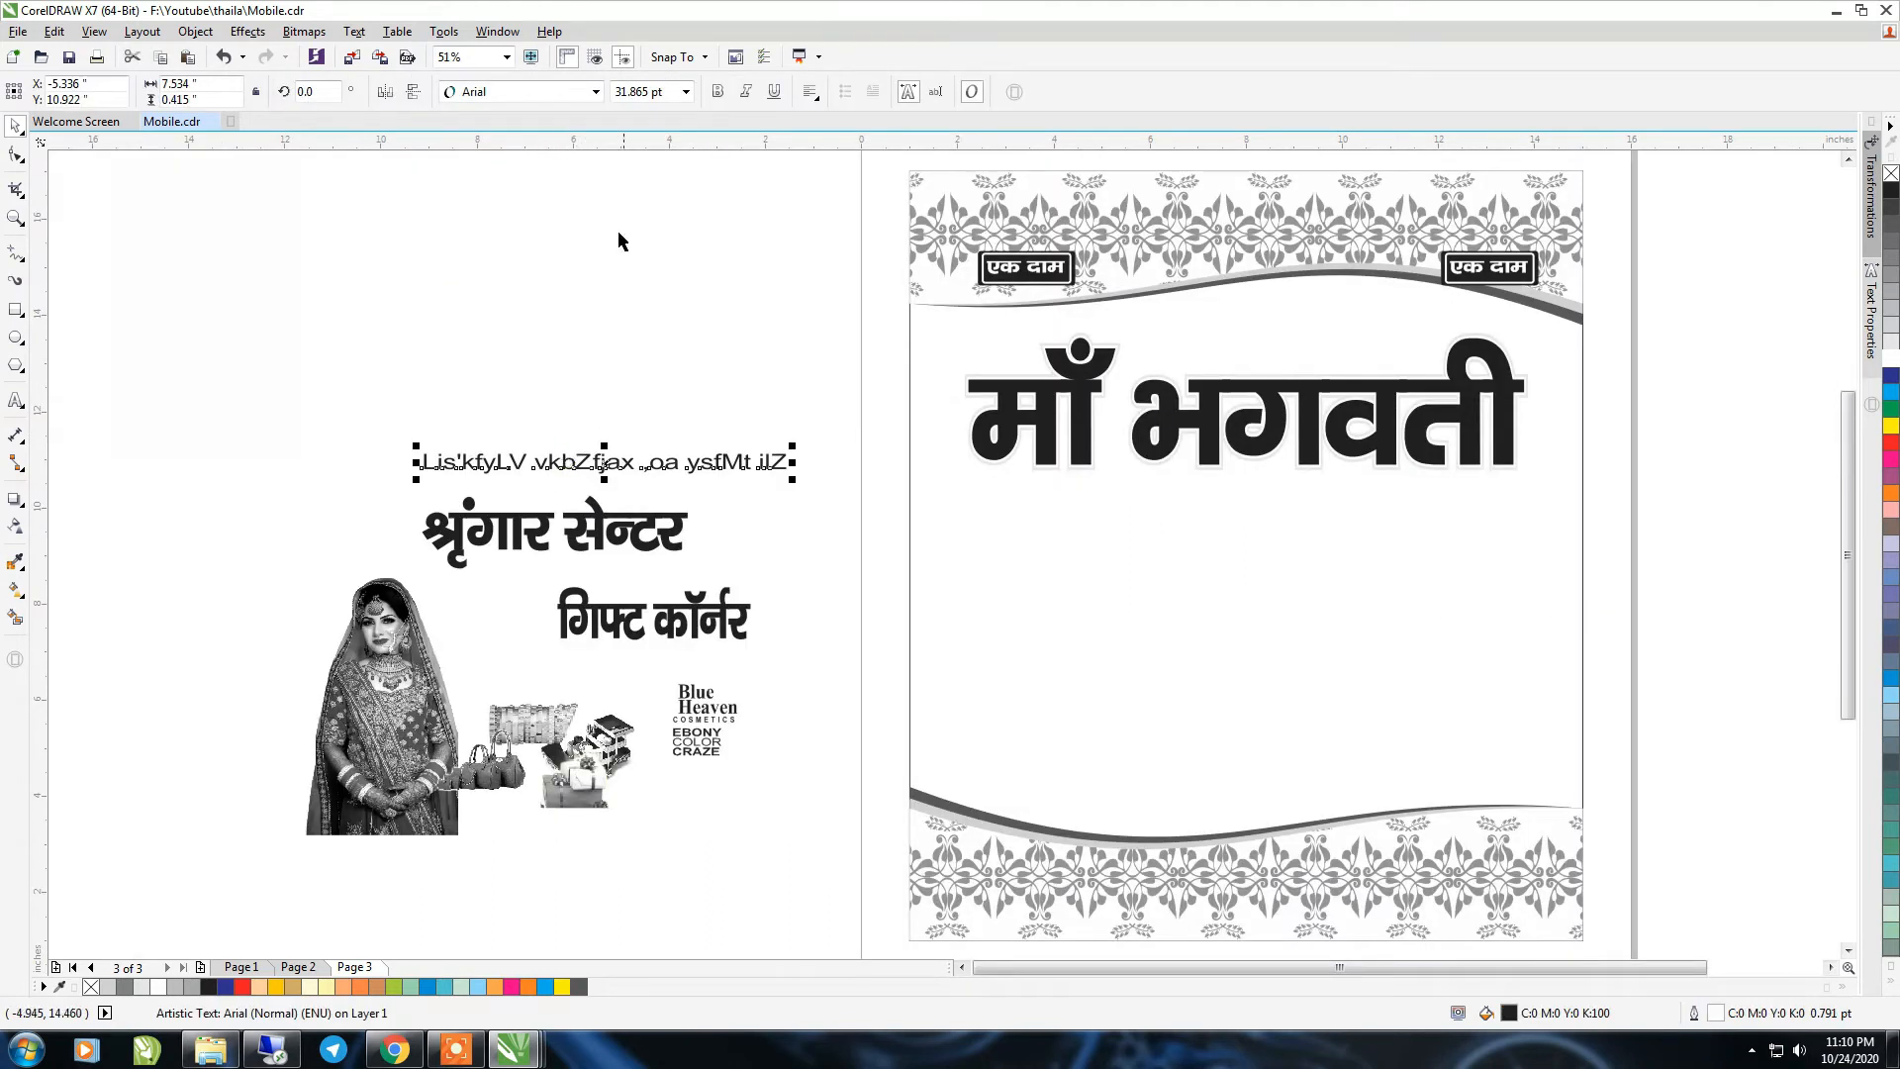
click(595, 91)
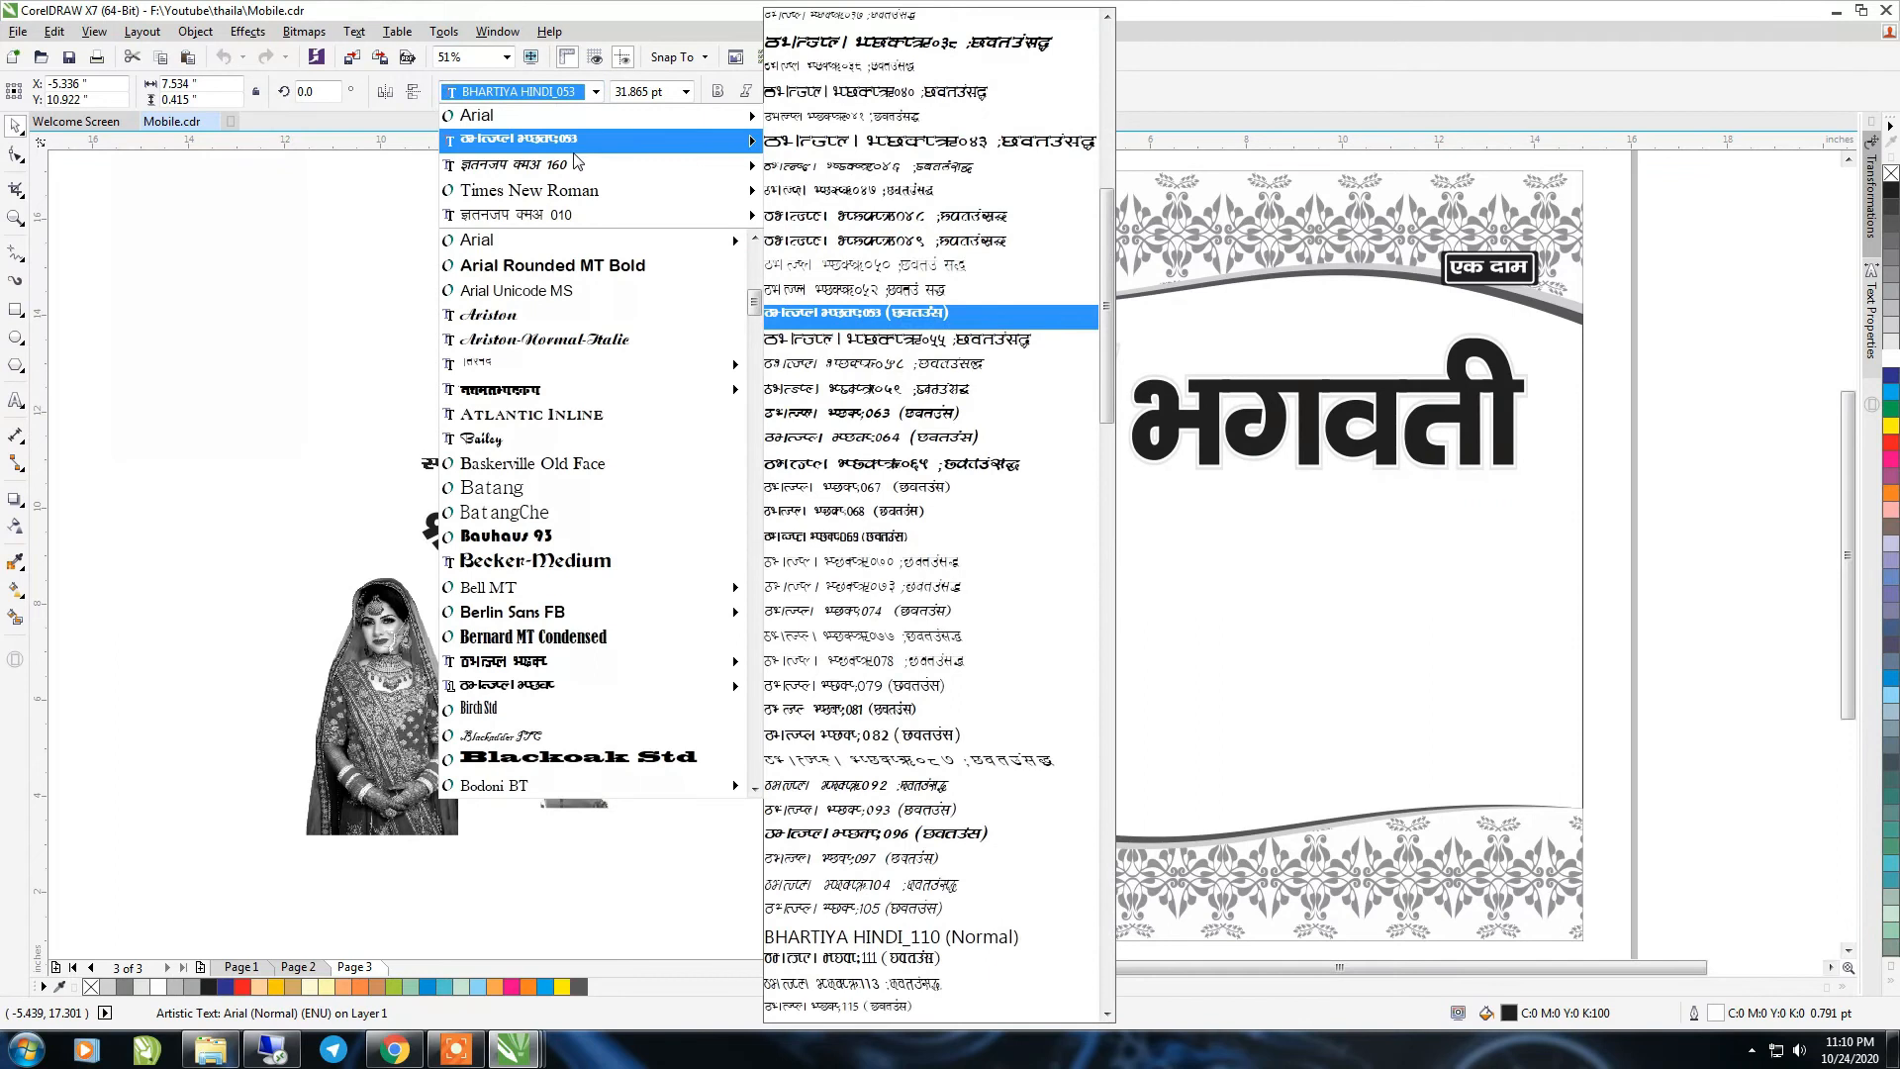
click(574, 150)
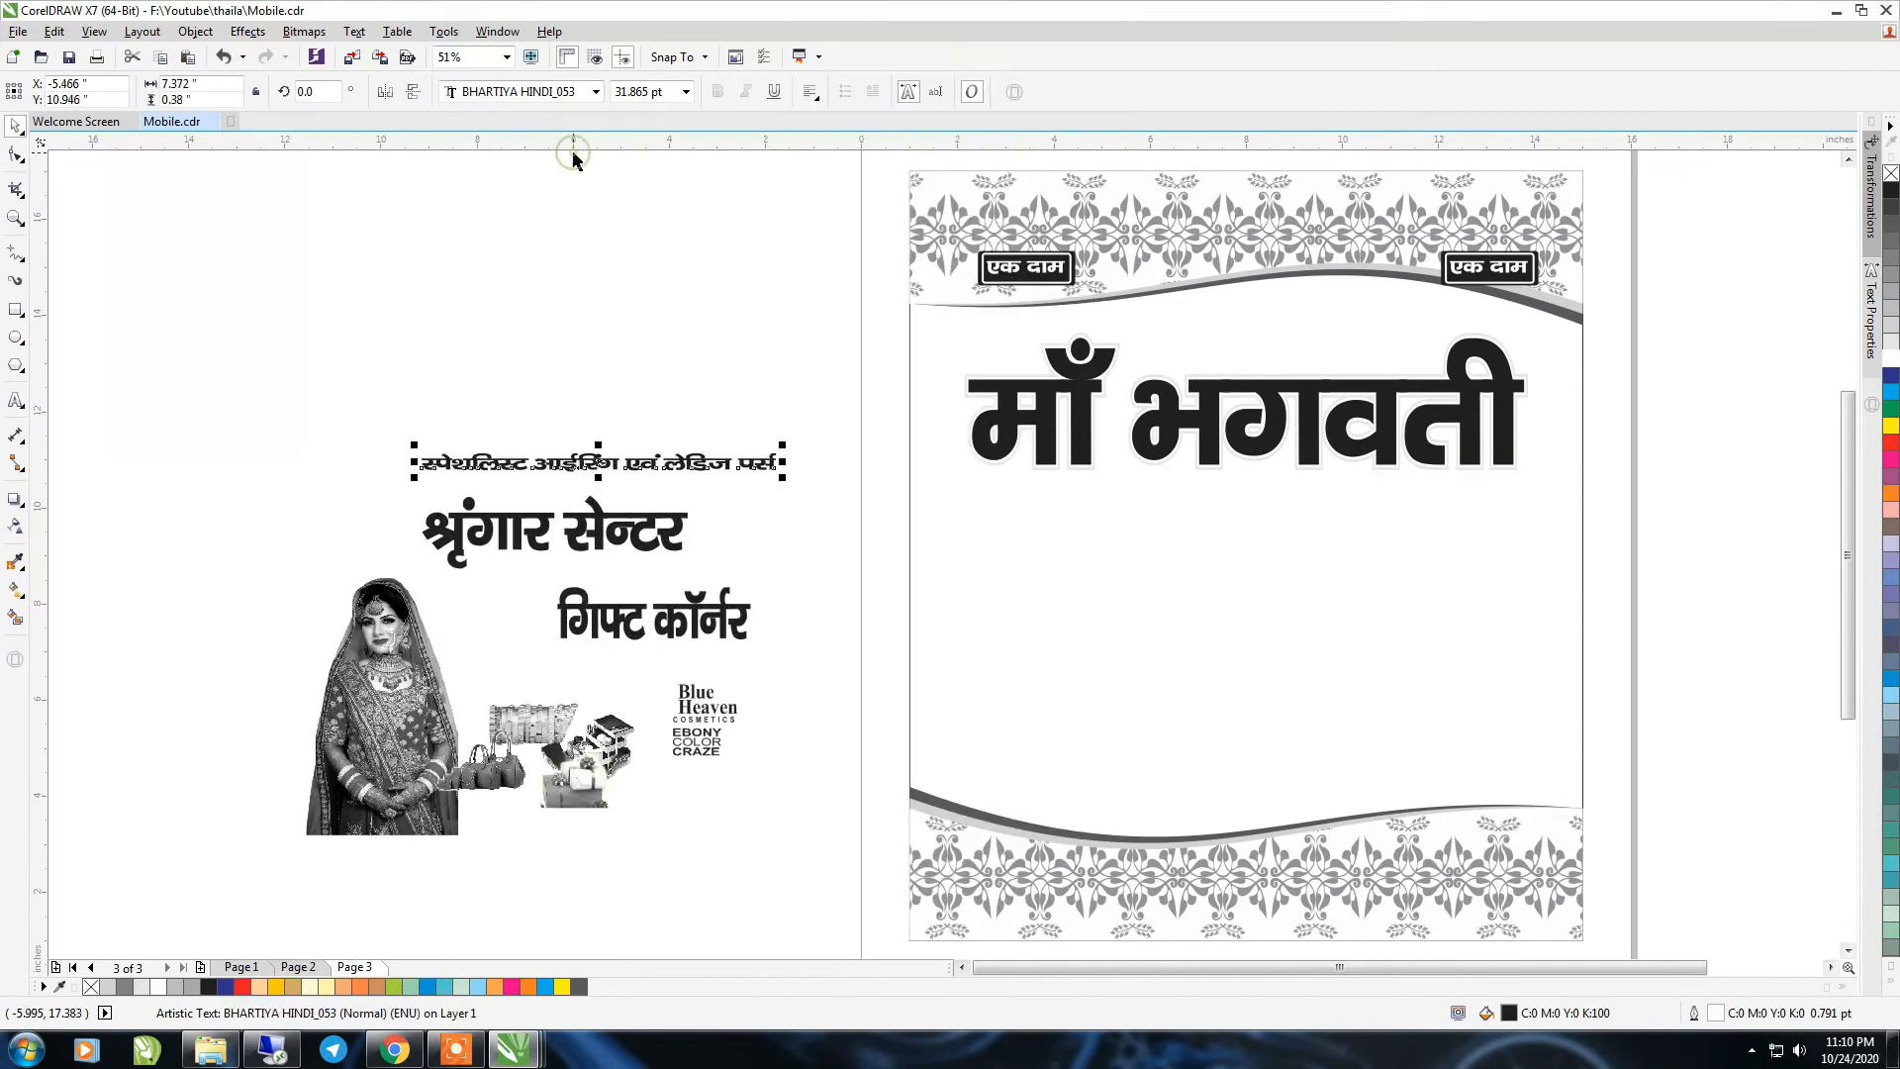
click(595, 91)
mouse_move(614, 115)
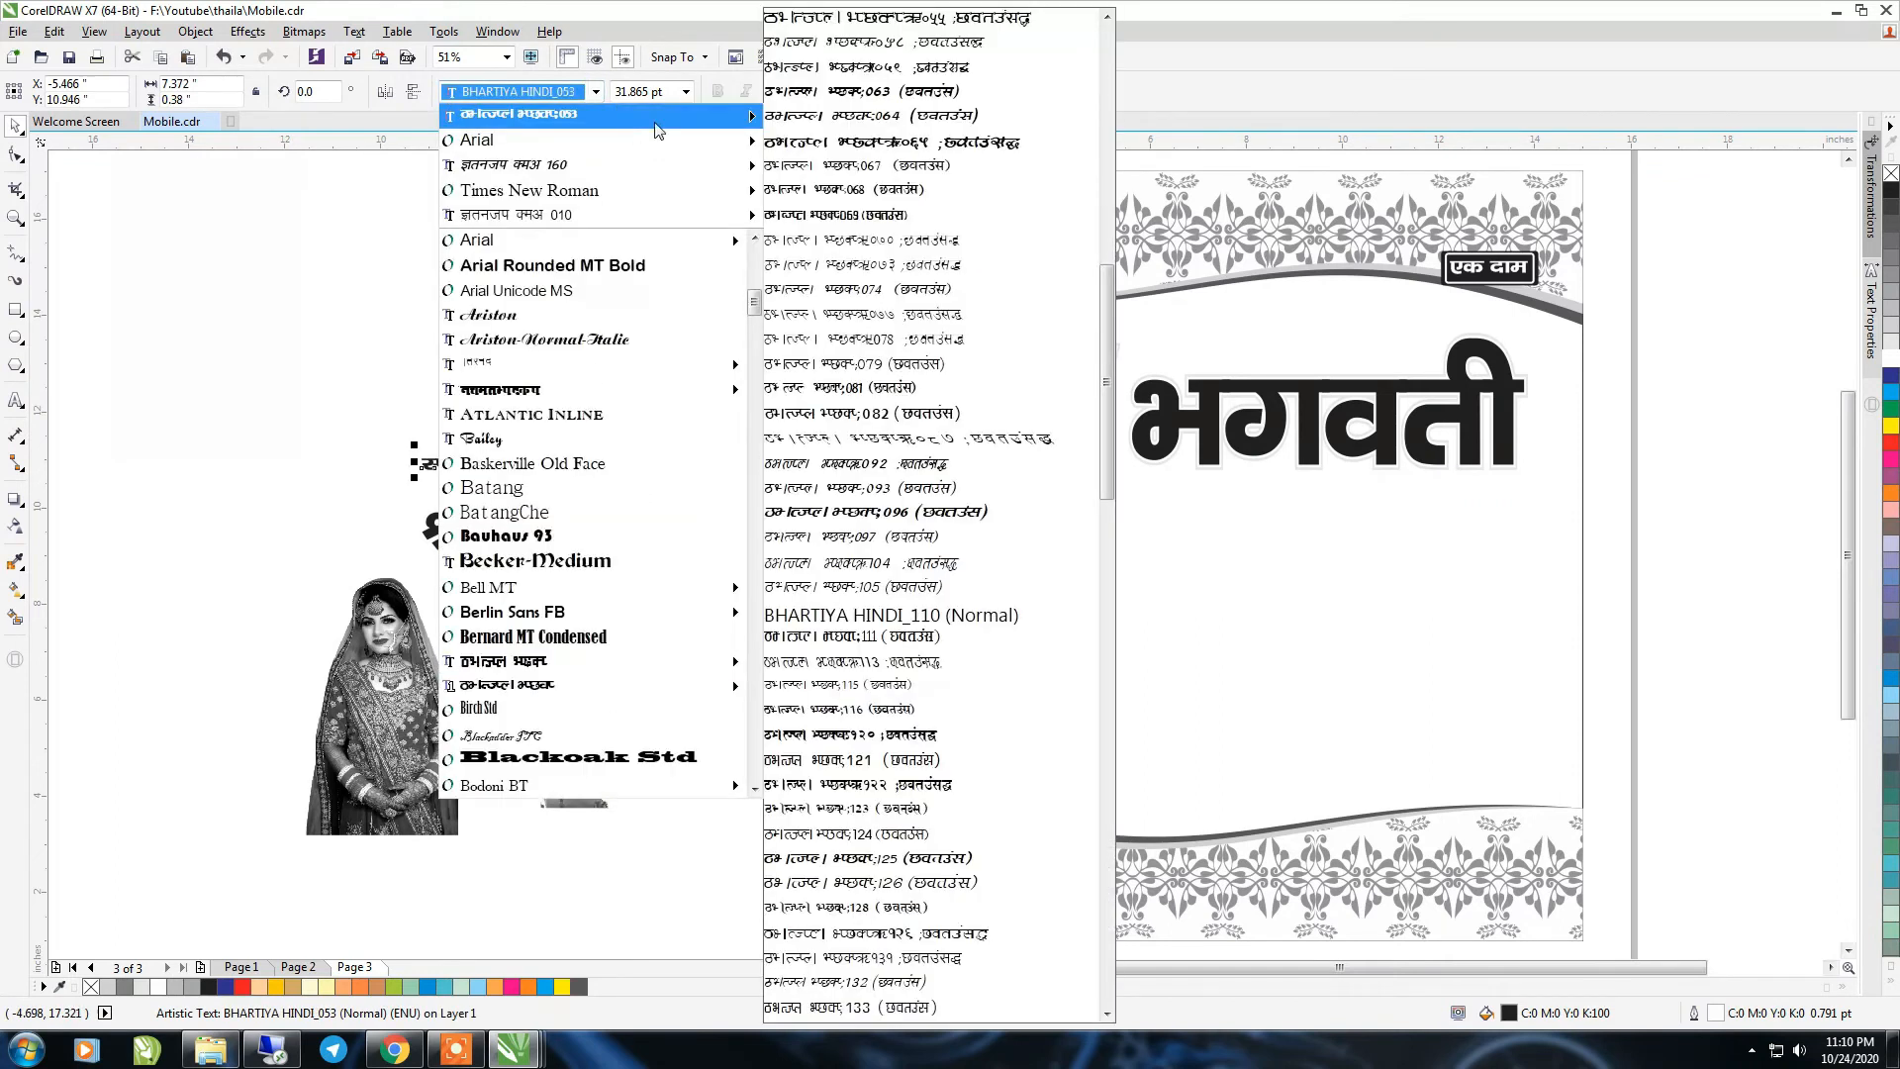
click(888, 191)
drag(651, 461, 1327, 314)
key(z)
drag(990, 234, 1521, 442)
Try to remove the wide space before आईरिंग in the tagline
key(F8)
key(ctrl+space)
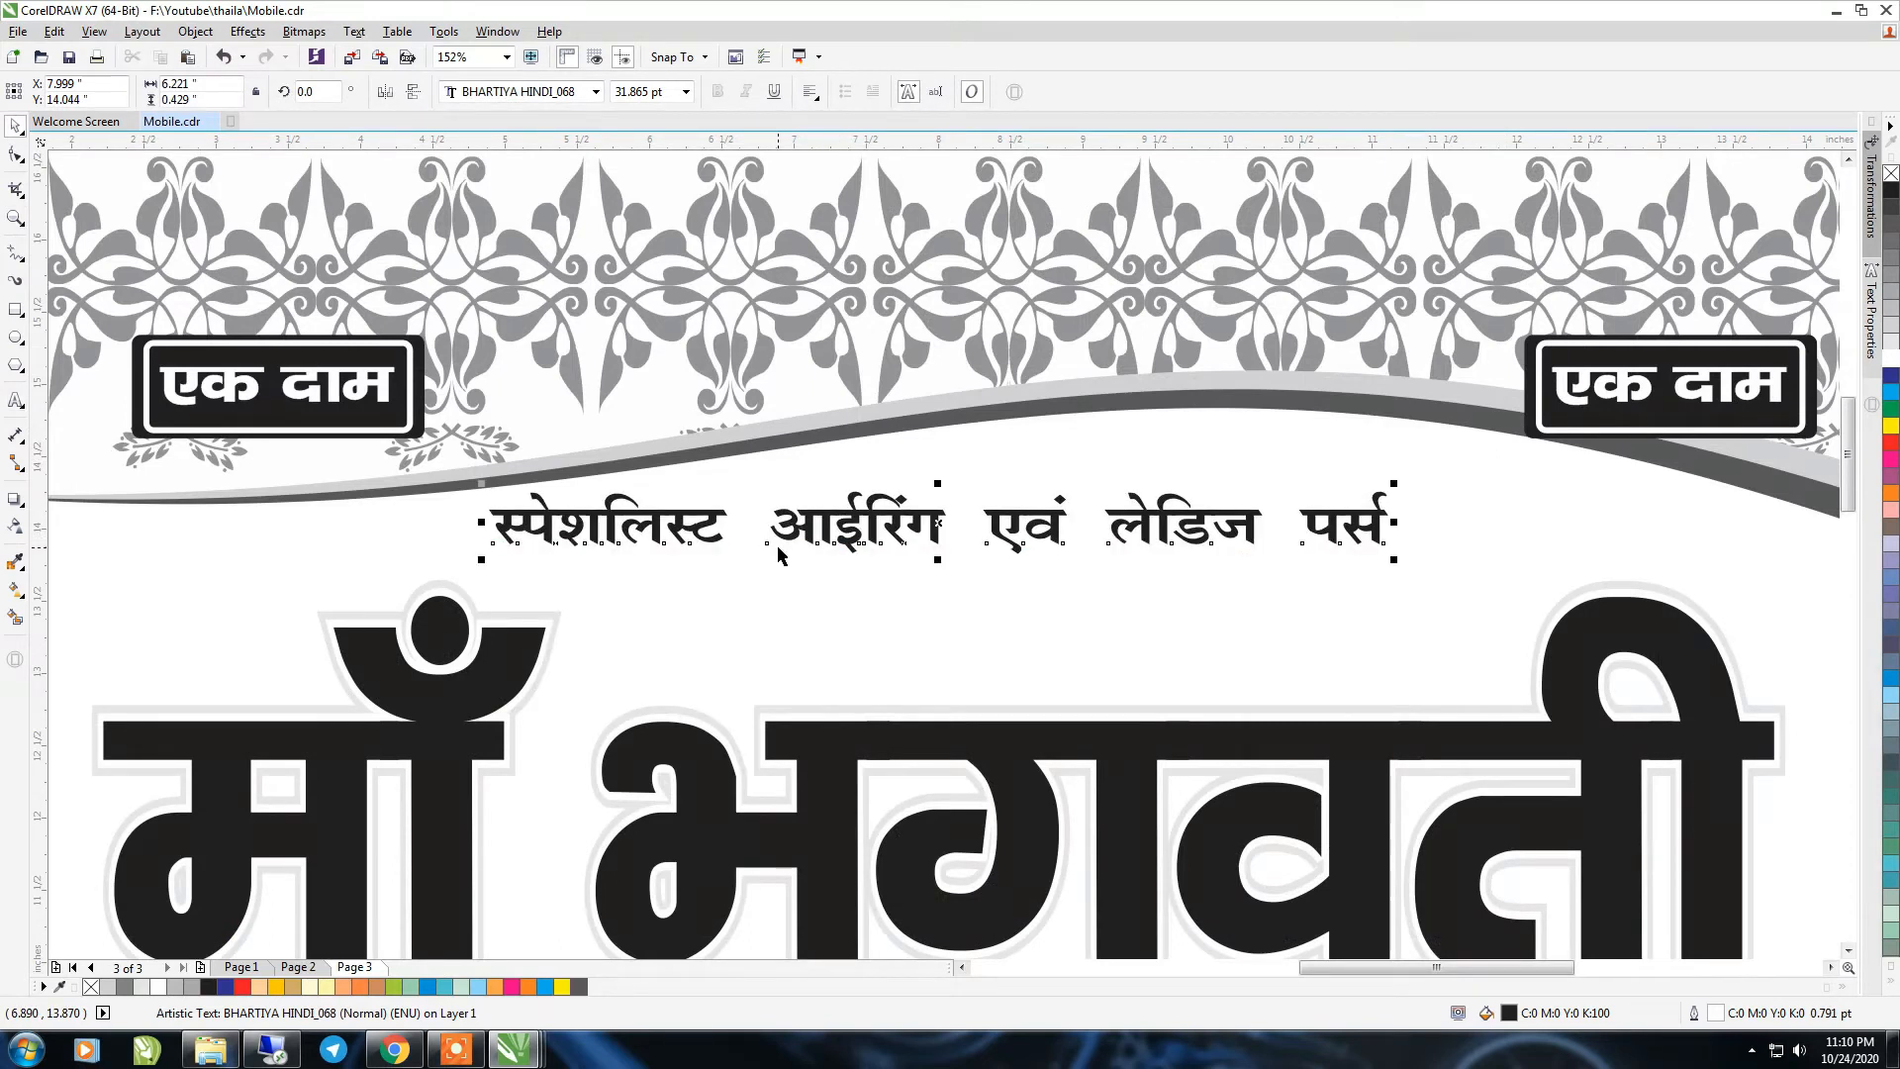
key(F8)
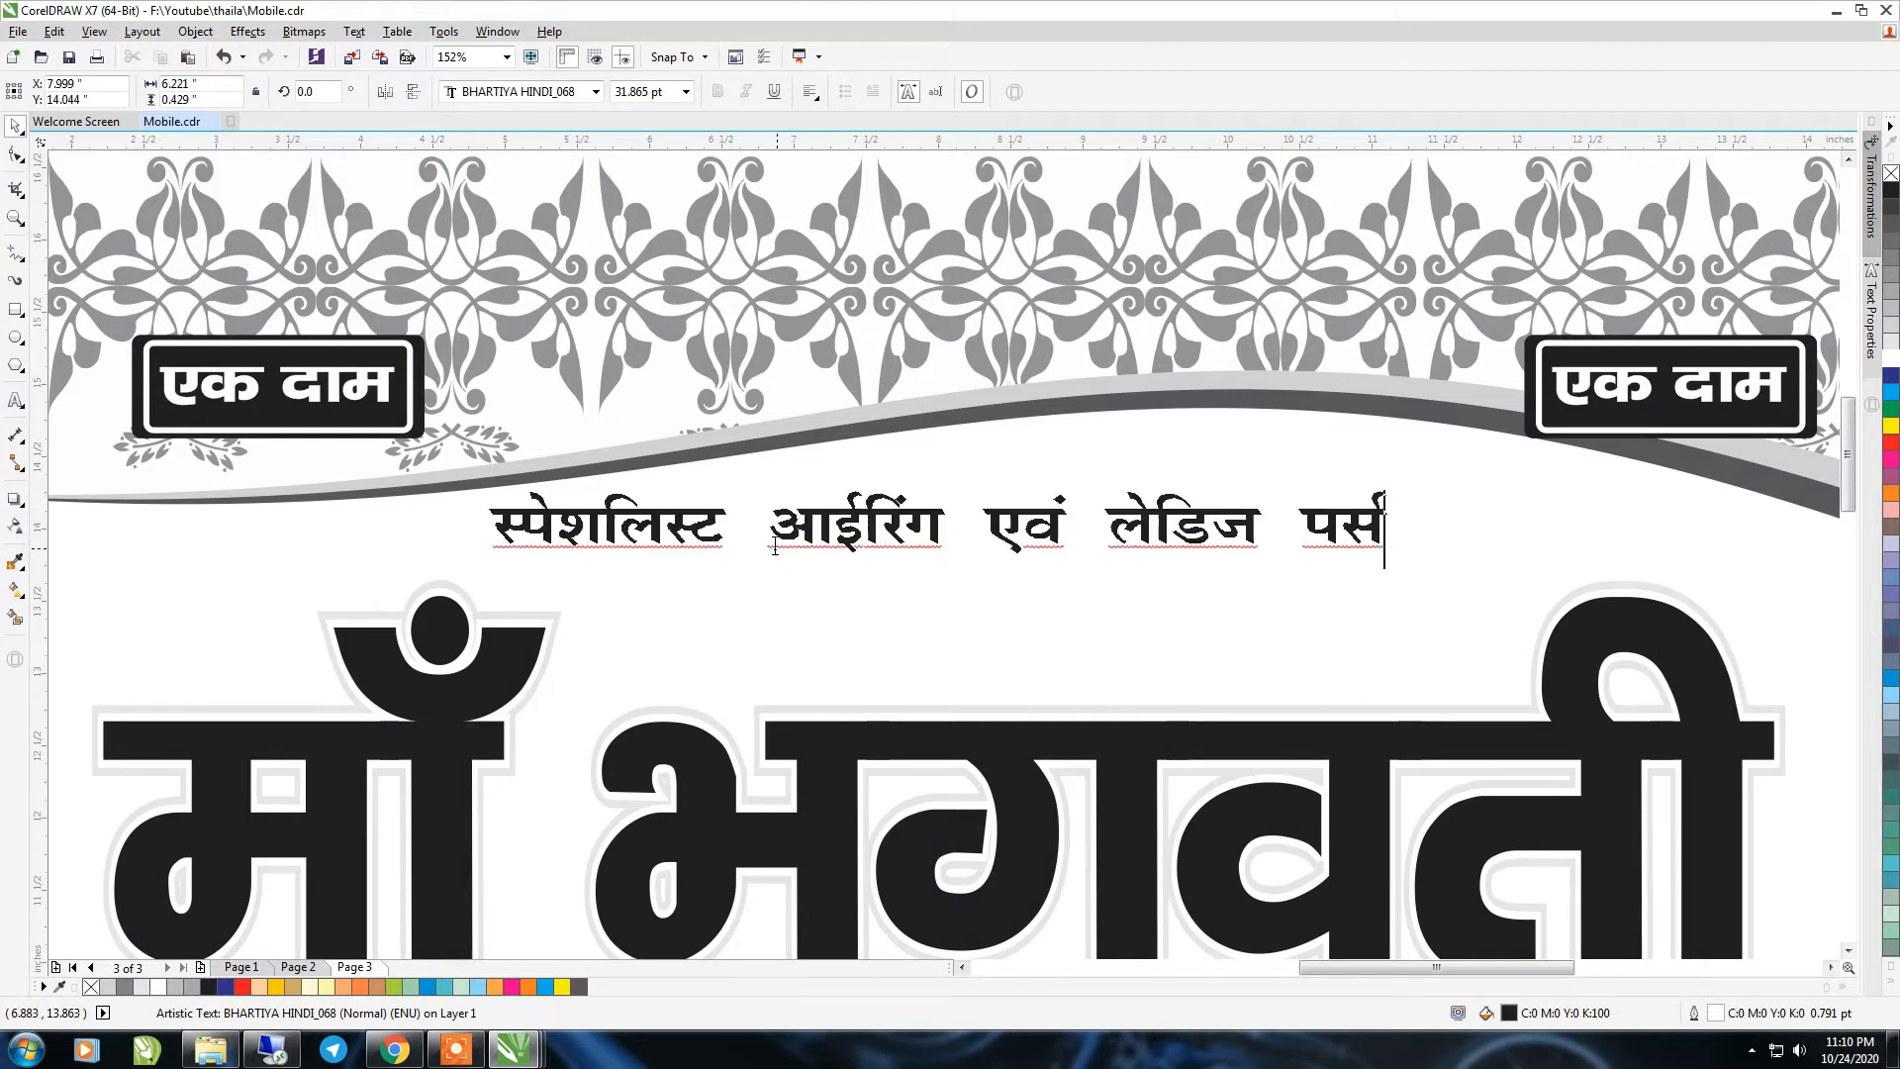
click(766, 529)
key(BackSpace)
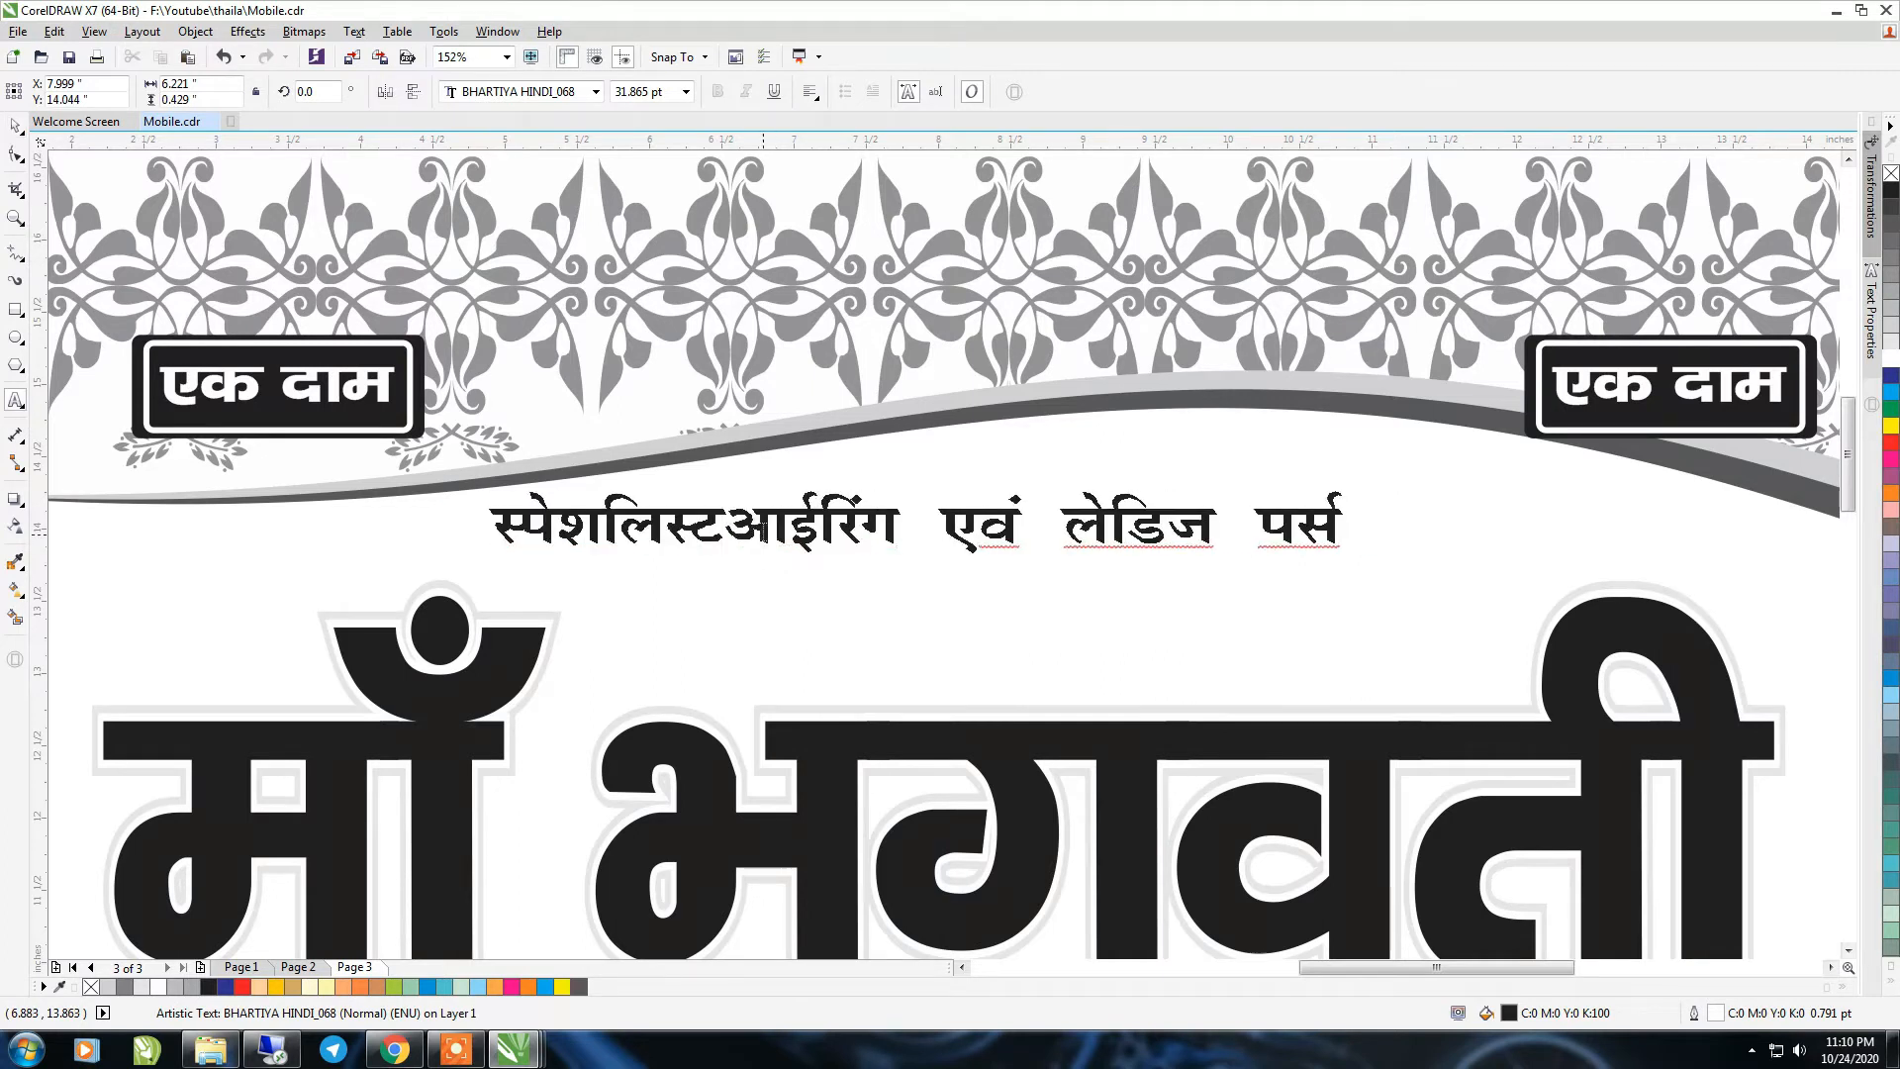
key(ctrl+space)
Change the tagline's font to BHARTIYA HINDI_115
click(595, 91)
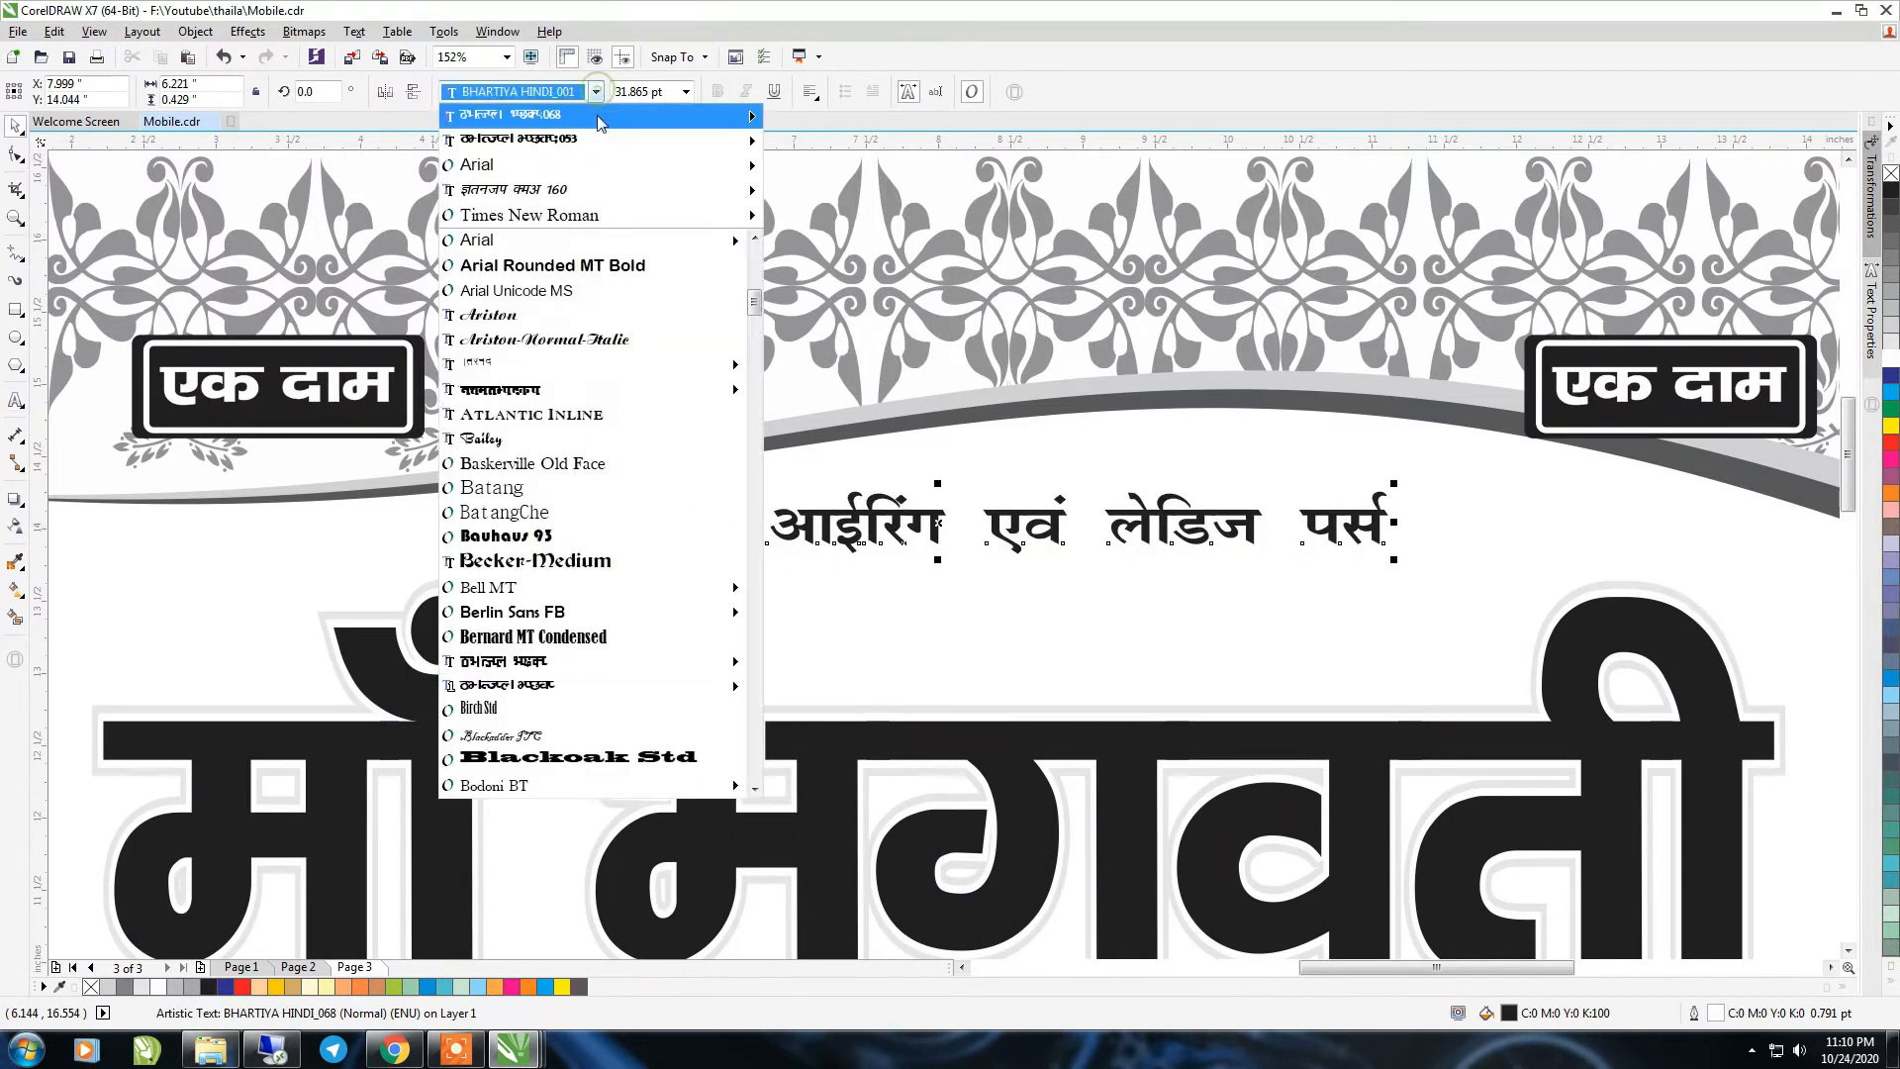
mouse_move(602, 117)
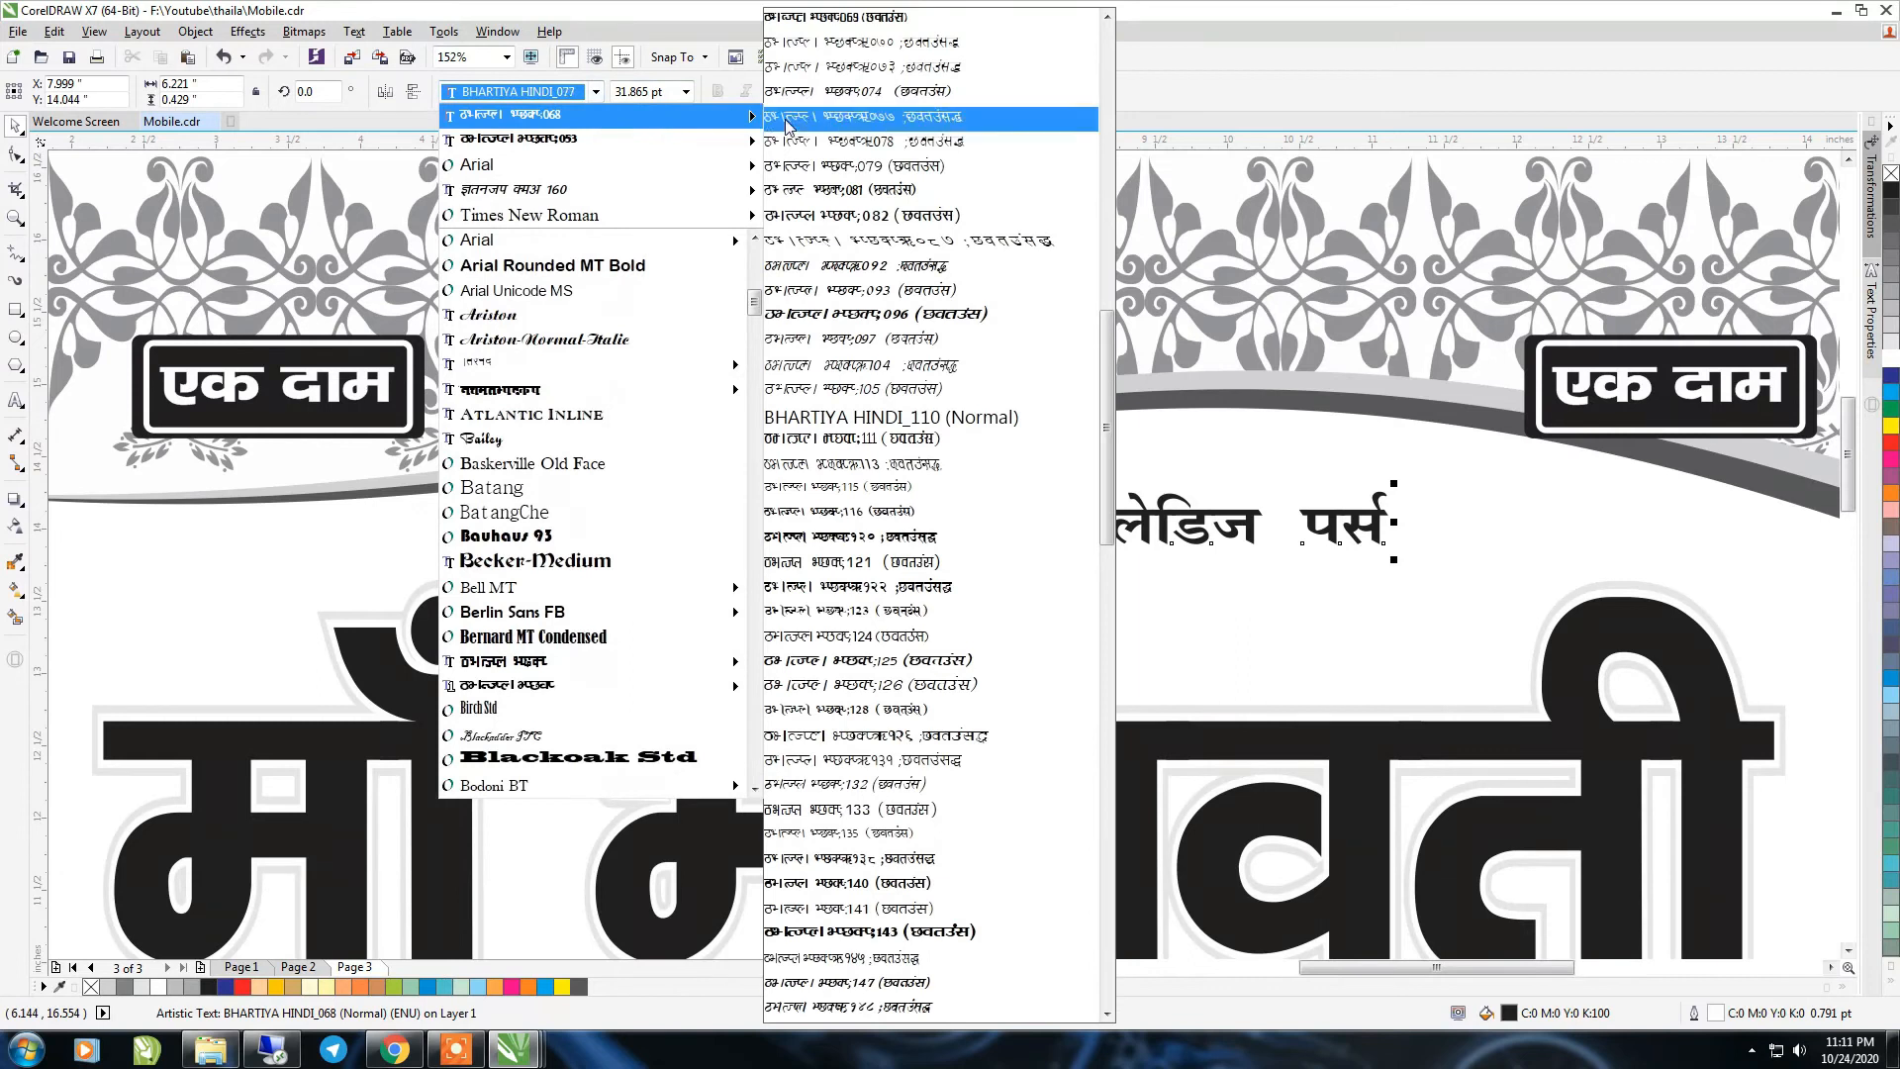
click(893, 501)
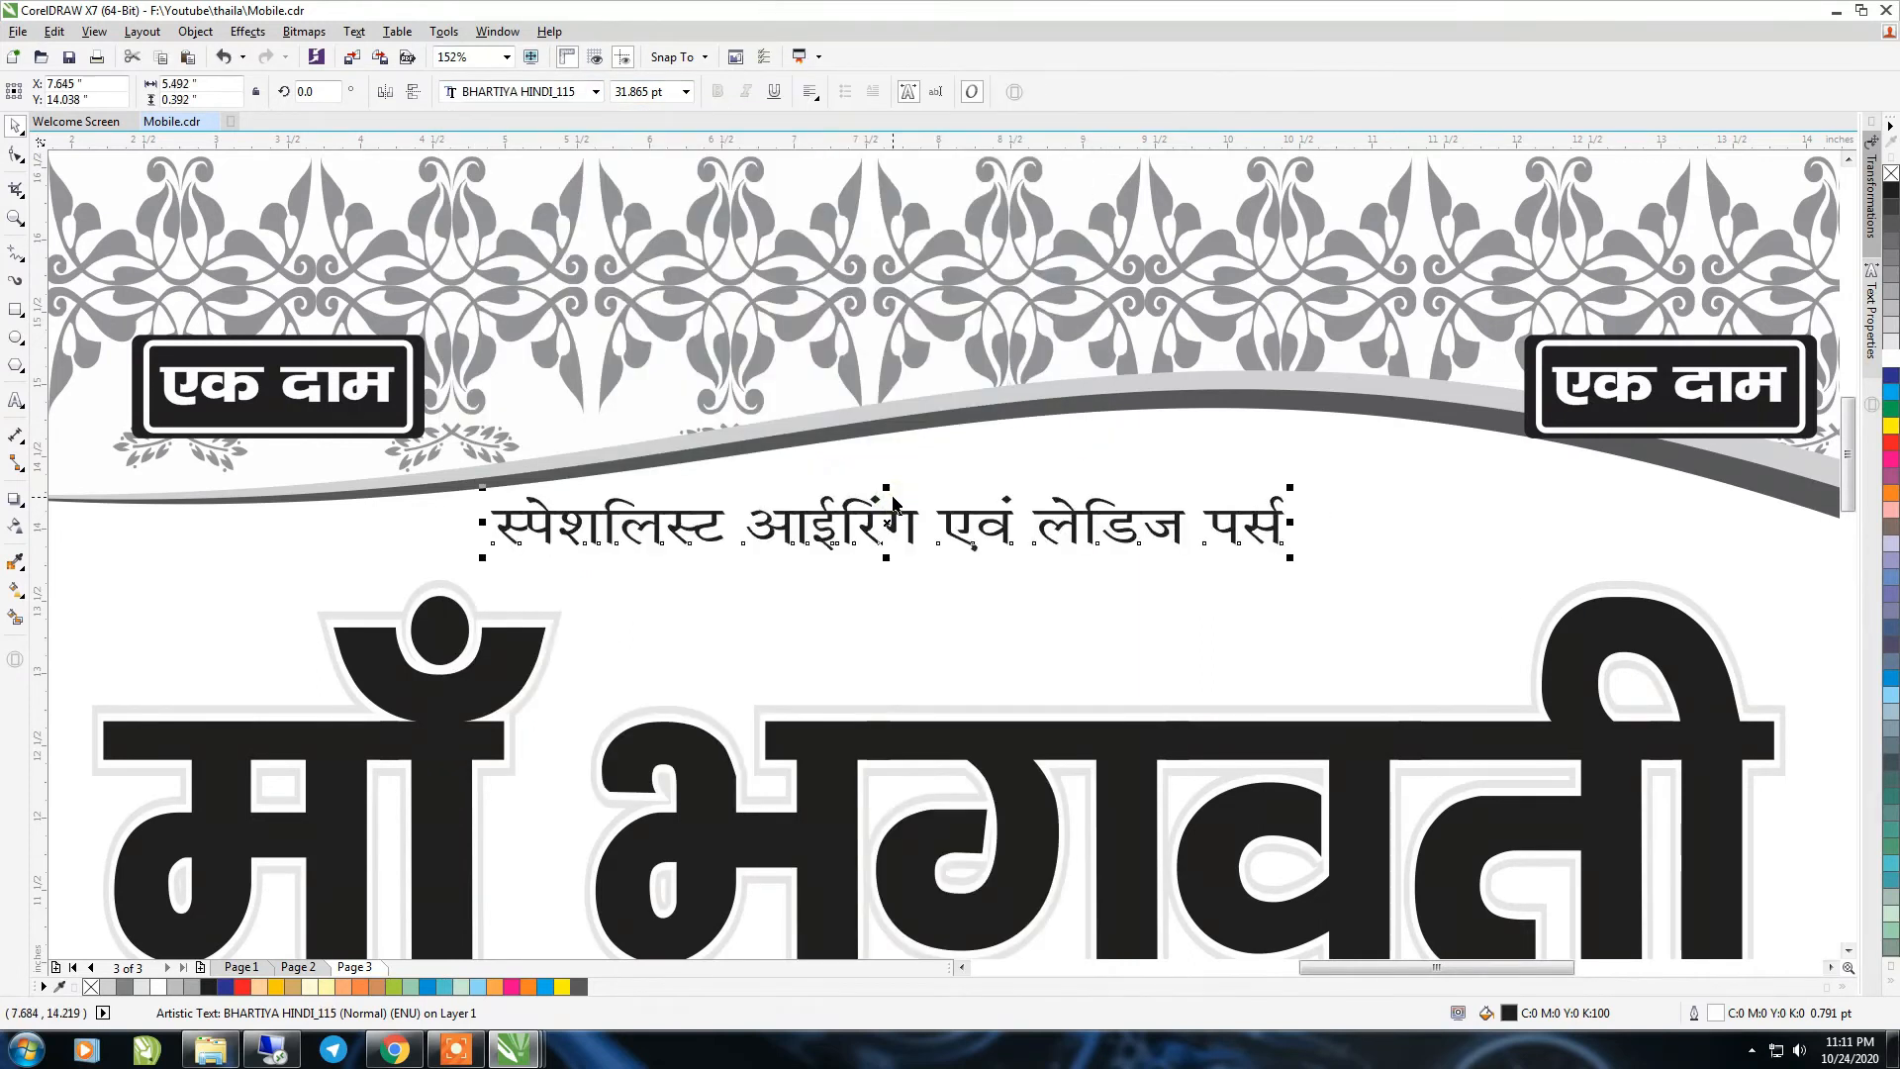
Centre the tagline horizontally in the frame and enlarge it slightly
shift+click(969, 566)
key(c)
key(F4)
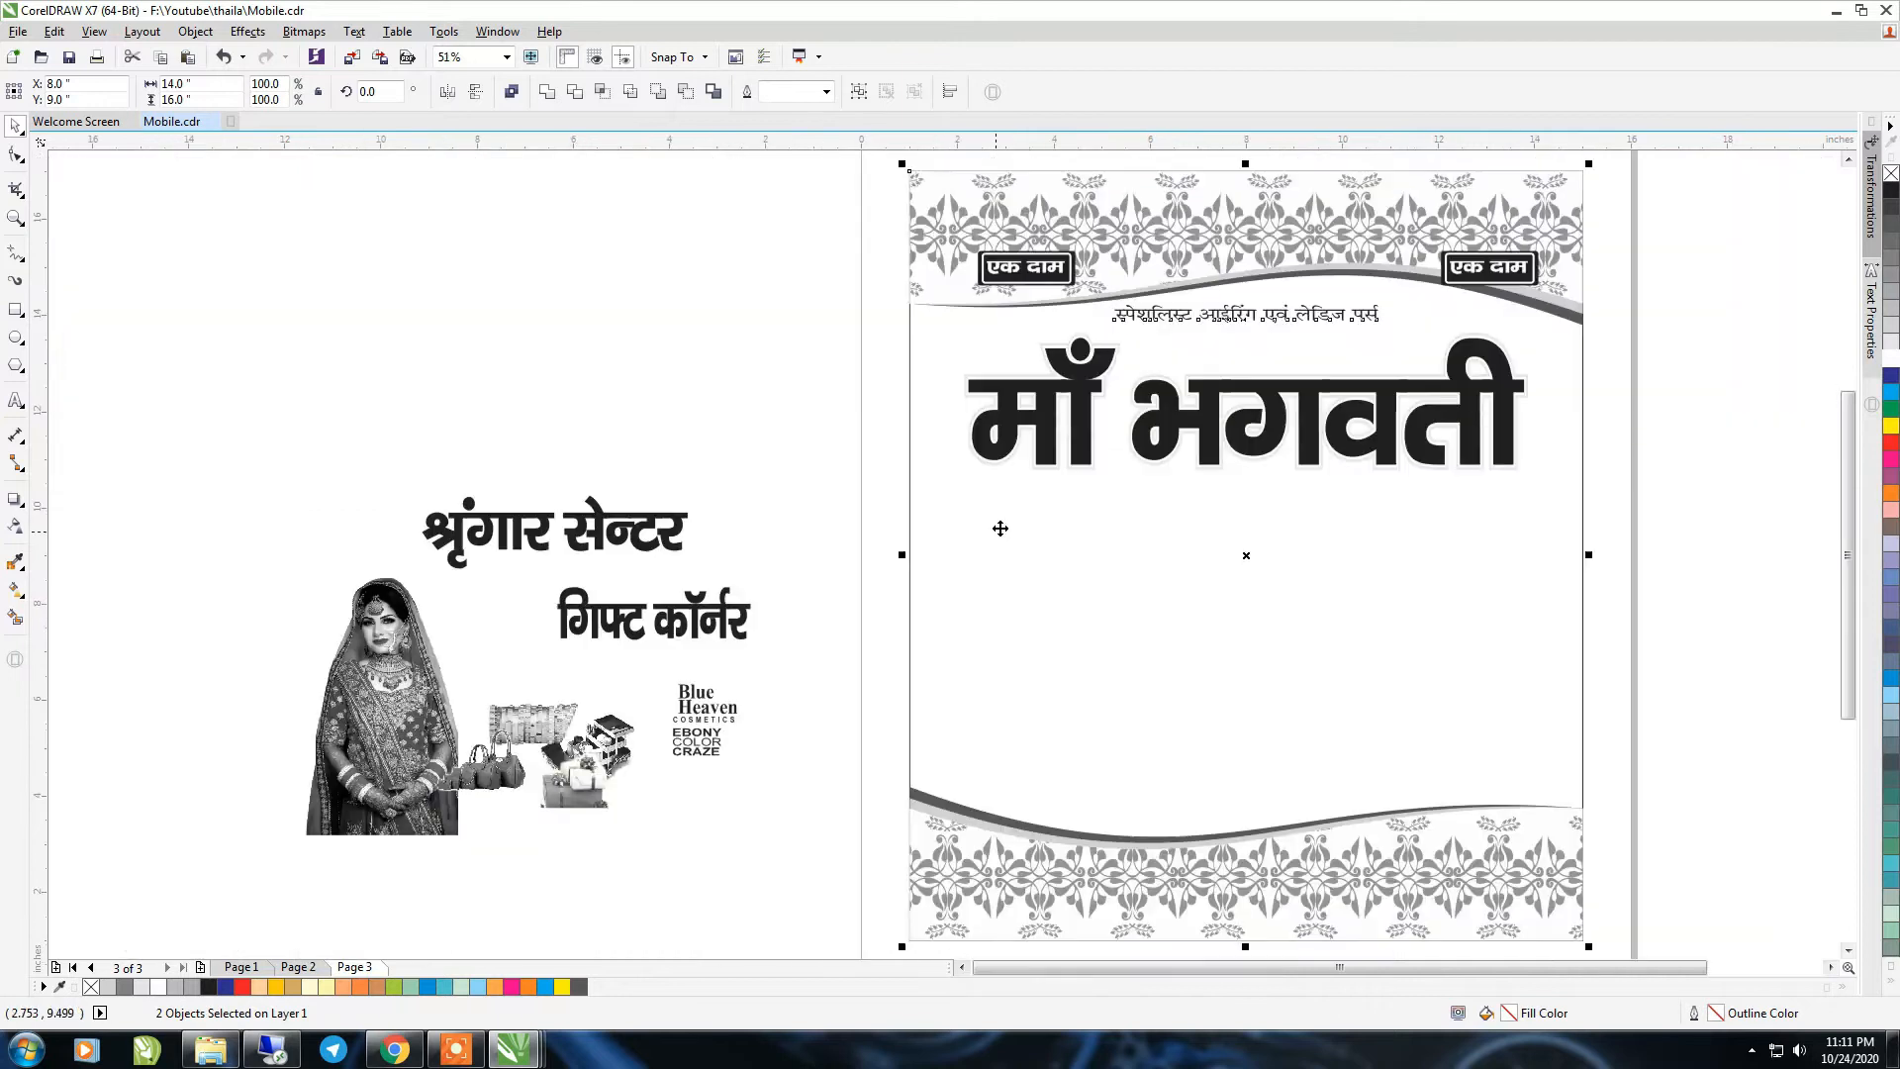
click(1687, 479)
click(1336, 317)
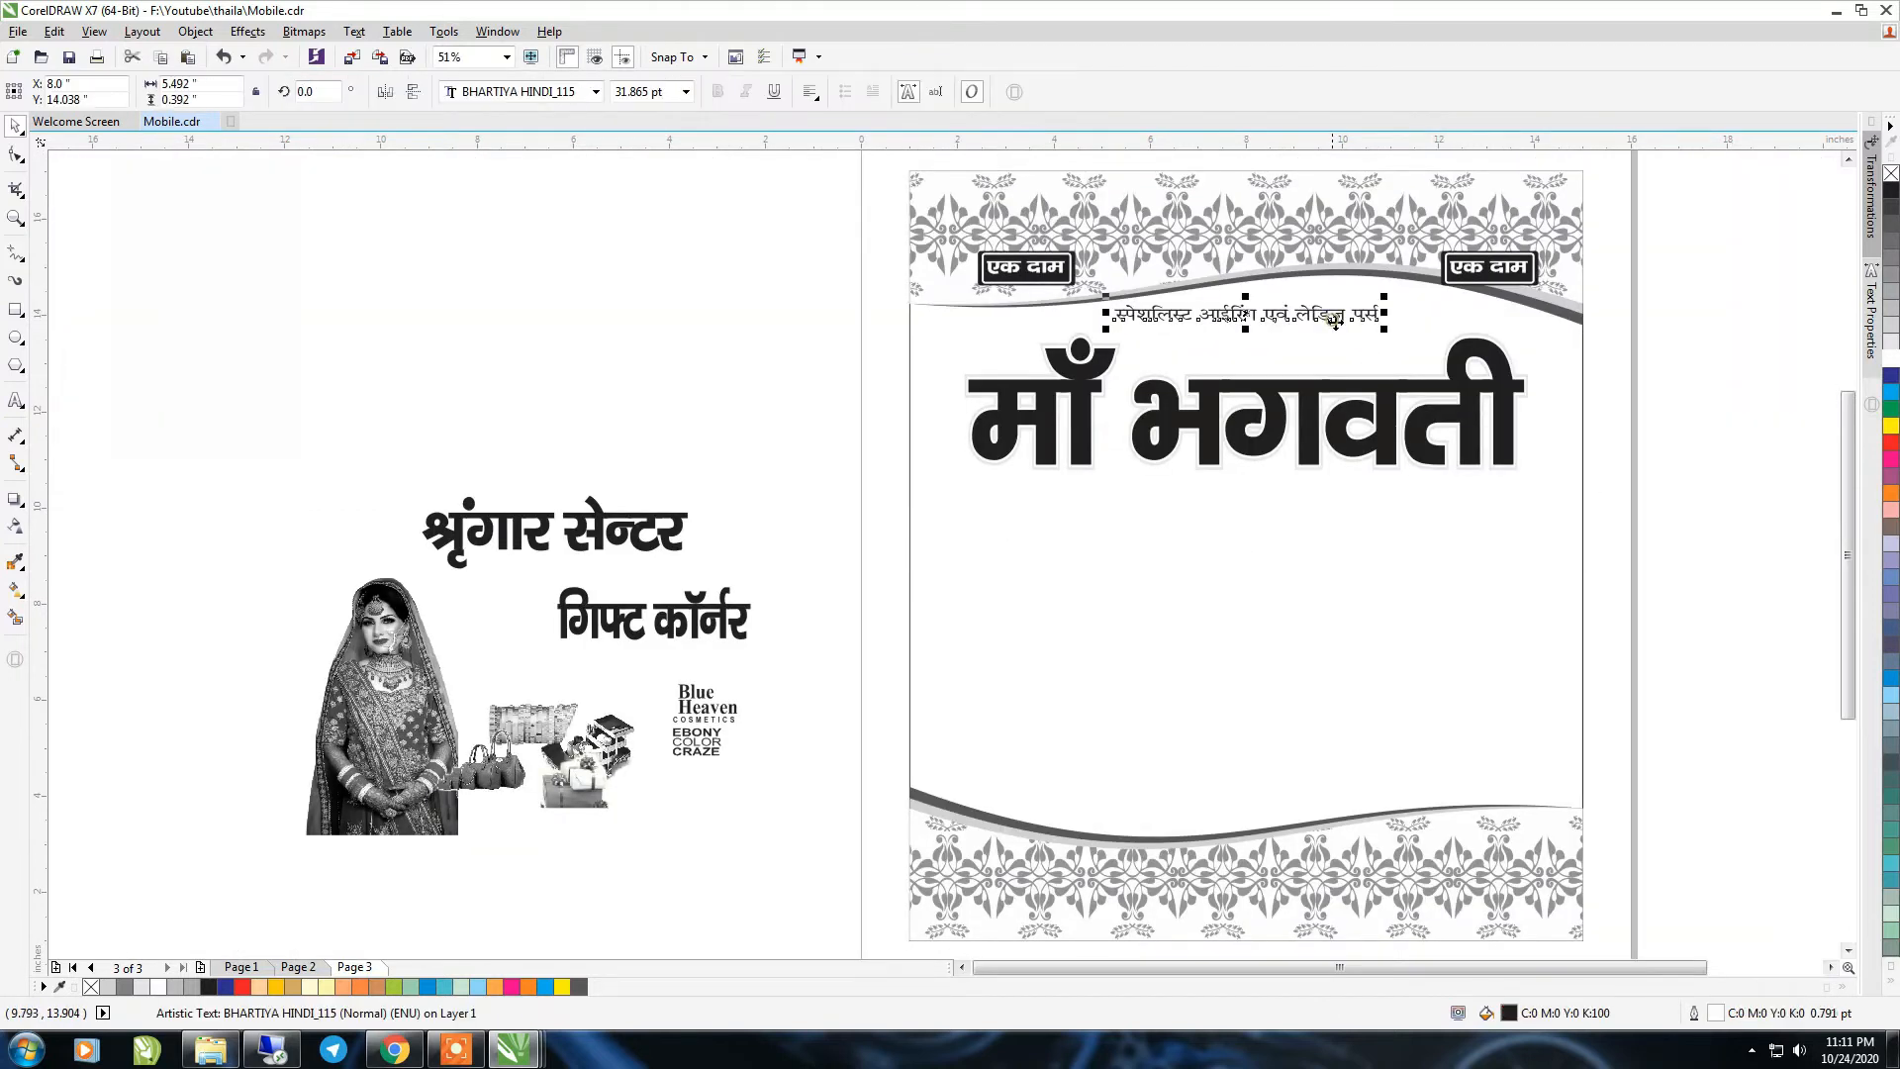
Place श्रृंगार सेन्टर below the माँ भगवती title in the frame's right part and enlarge it to about 7.86 in wide
drag(606, 538, 1449, 535)
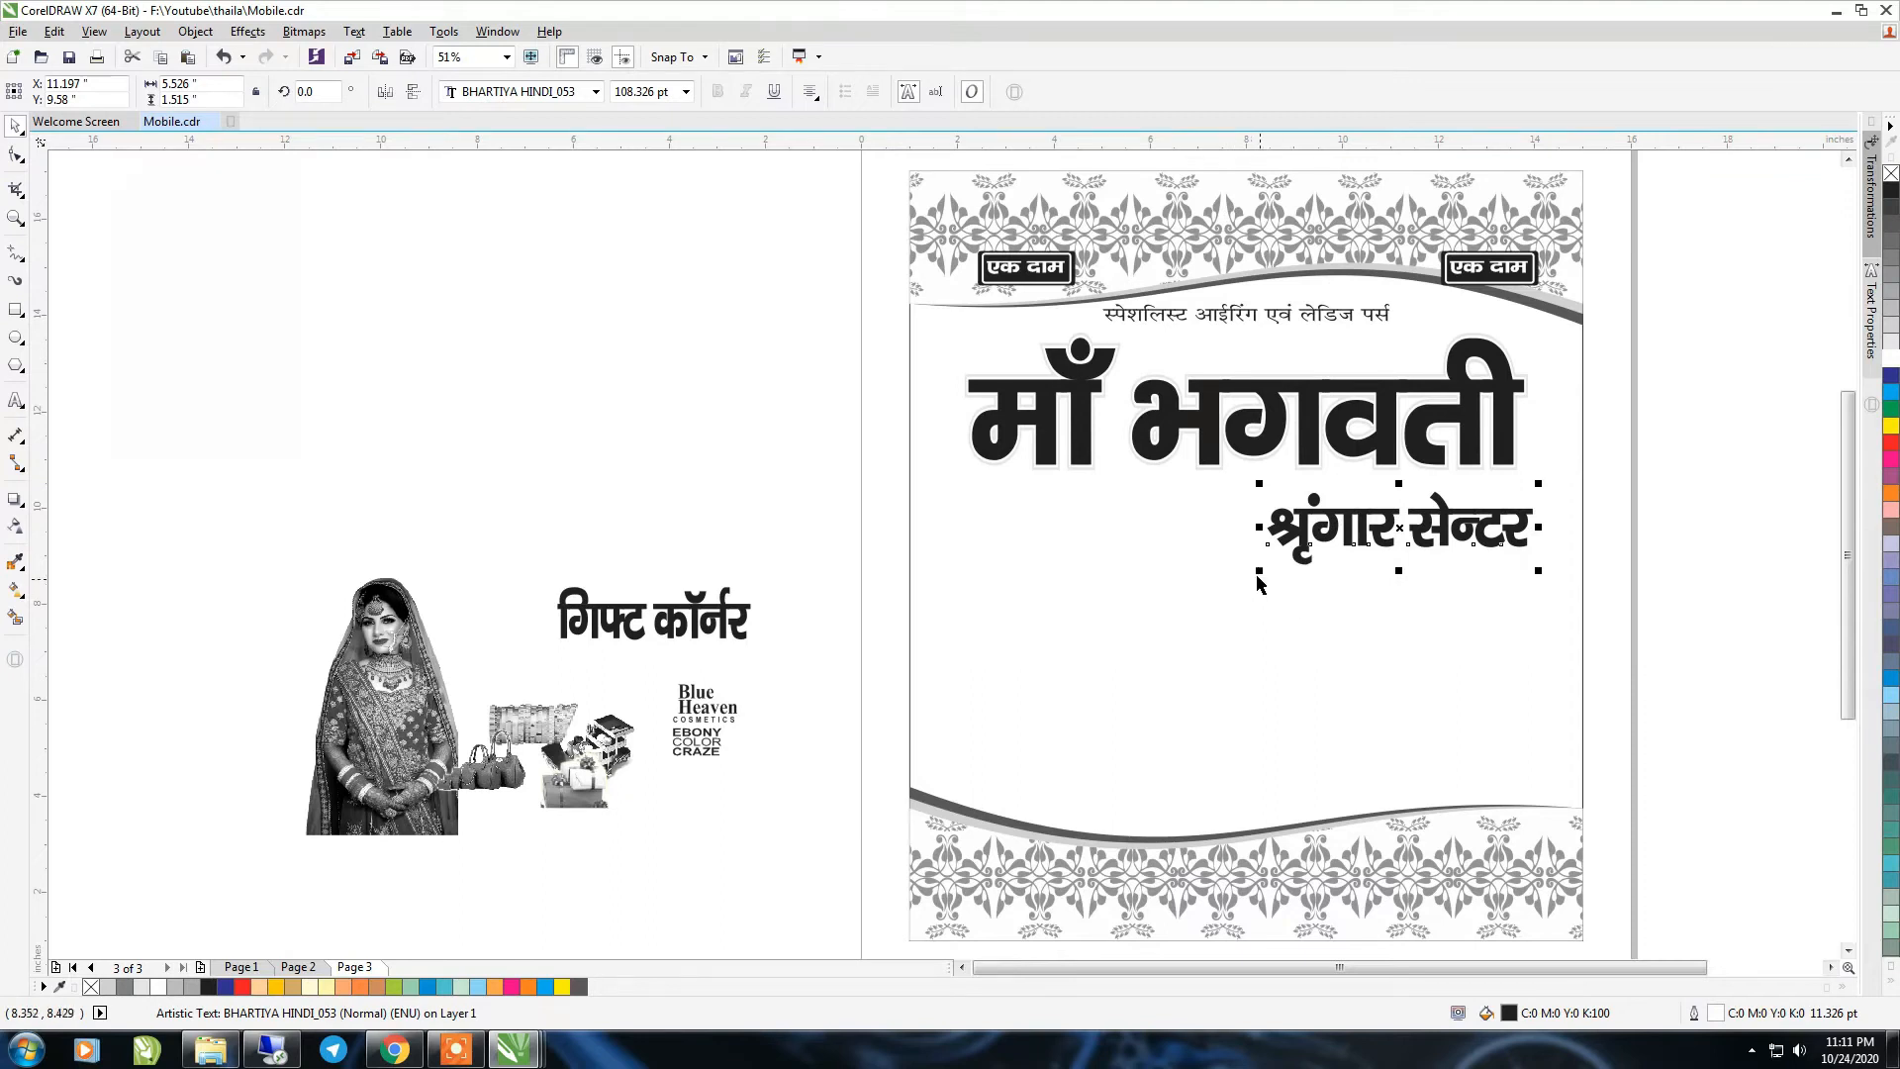
drag(1257, 575, 1116, 599)
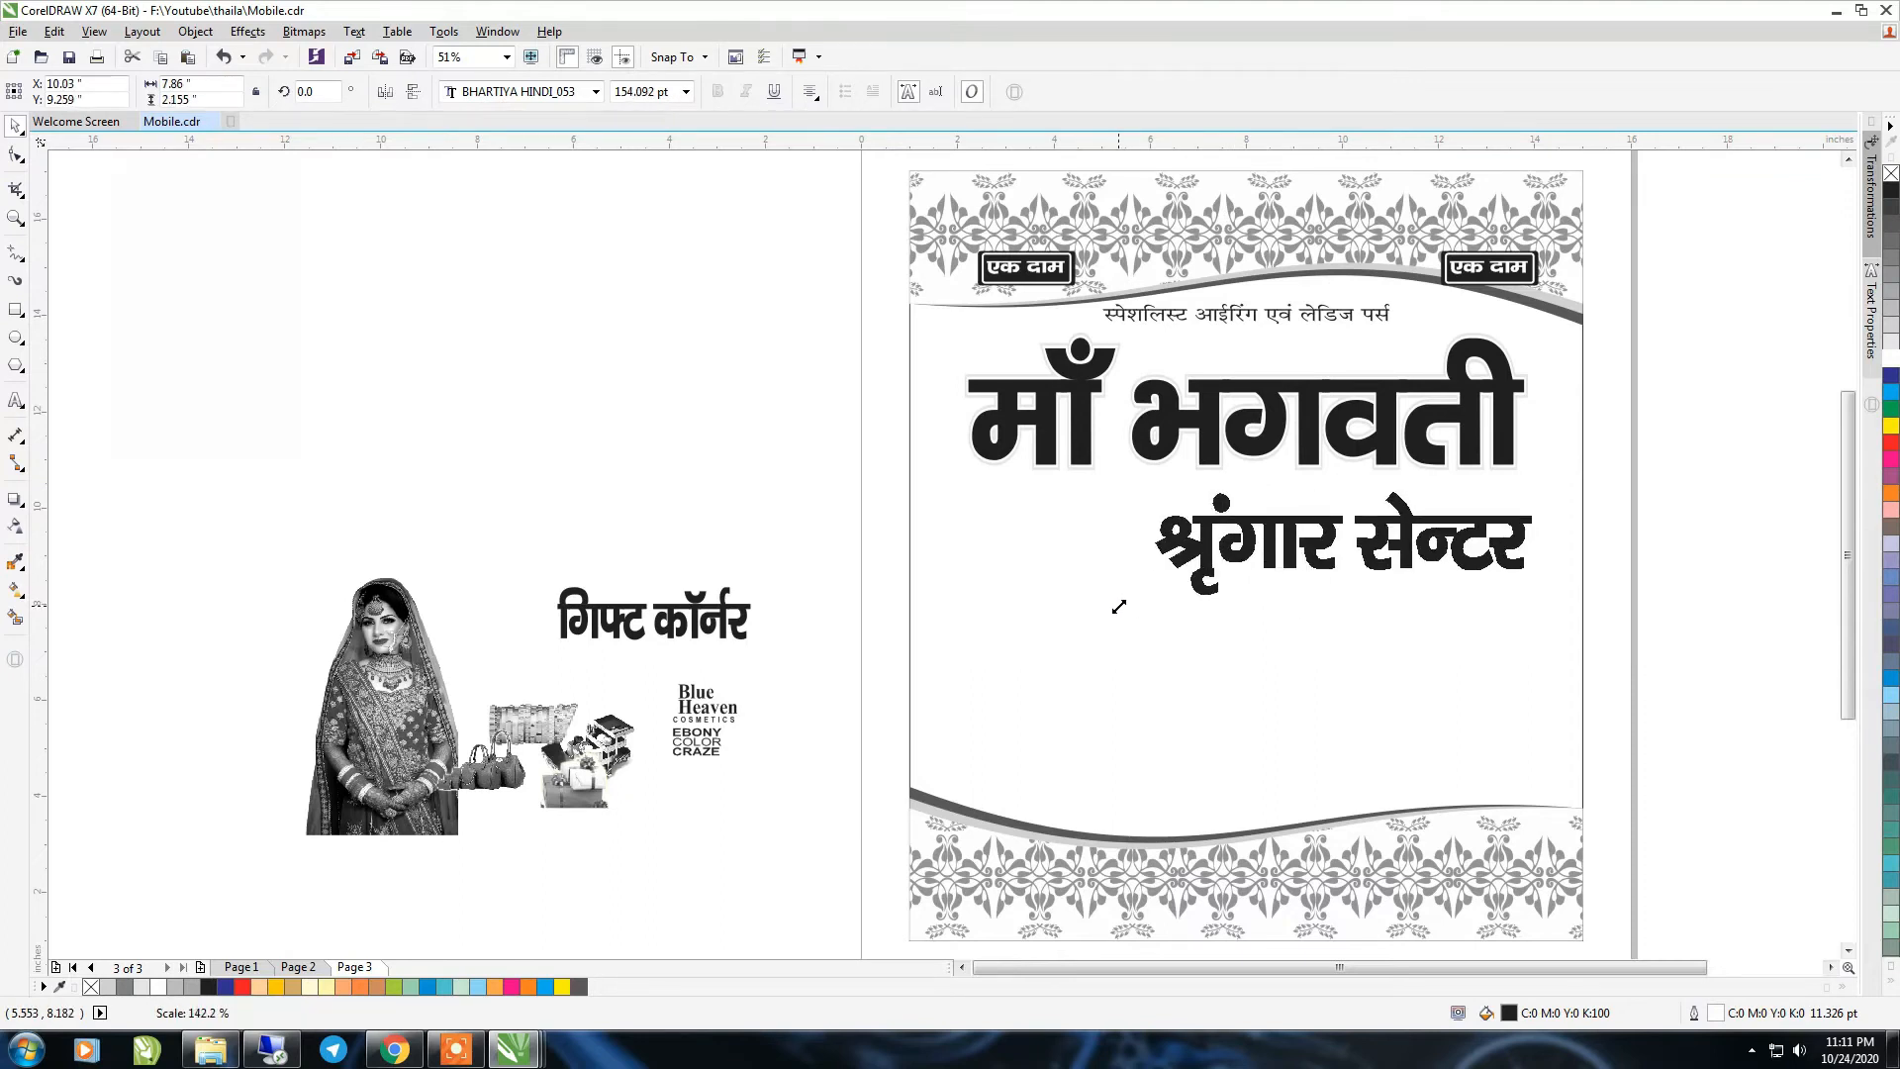
Place गिफ्ट कॉर्नर enlarged below श्रृंगार सेन्टर with a smaller black एण्ड in front, about 6.71 in wide in all
click(638, 616)
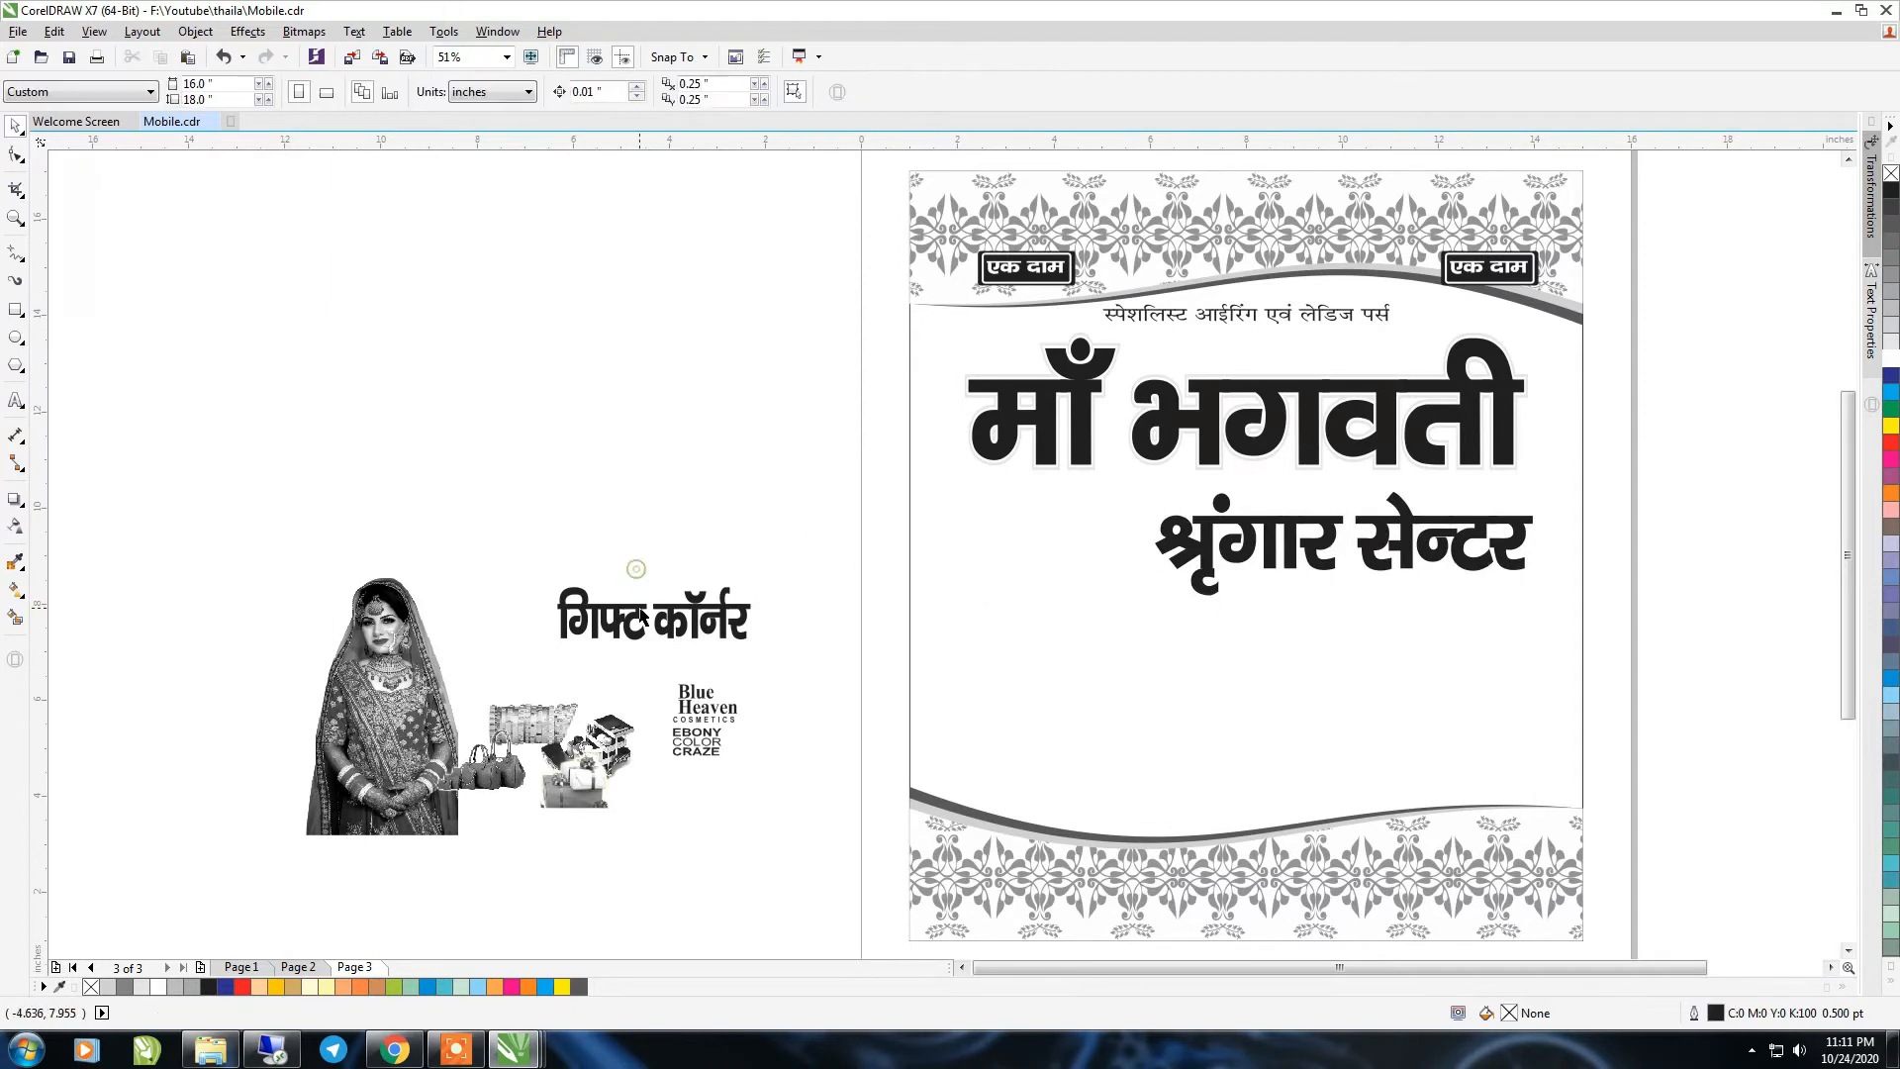
drag(639, 616, 1208, 701)
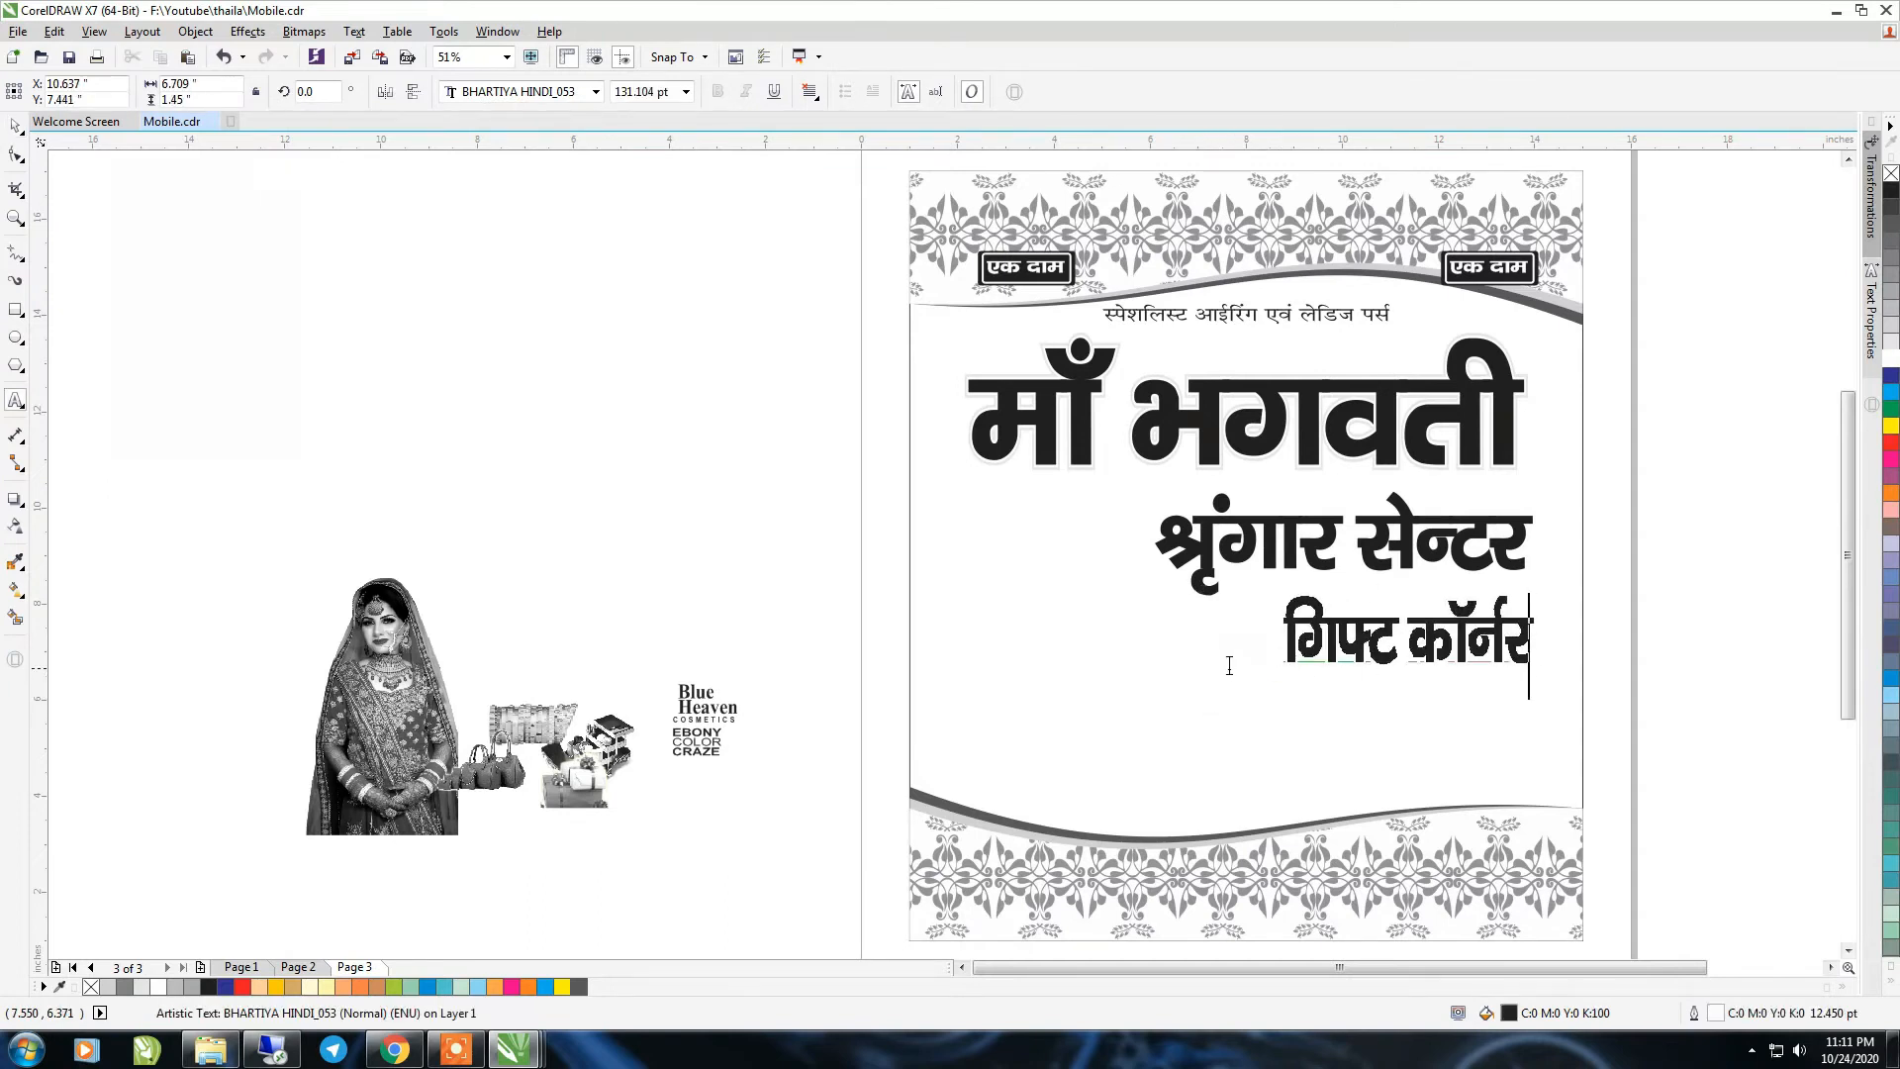
click(1891, 190)
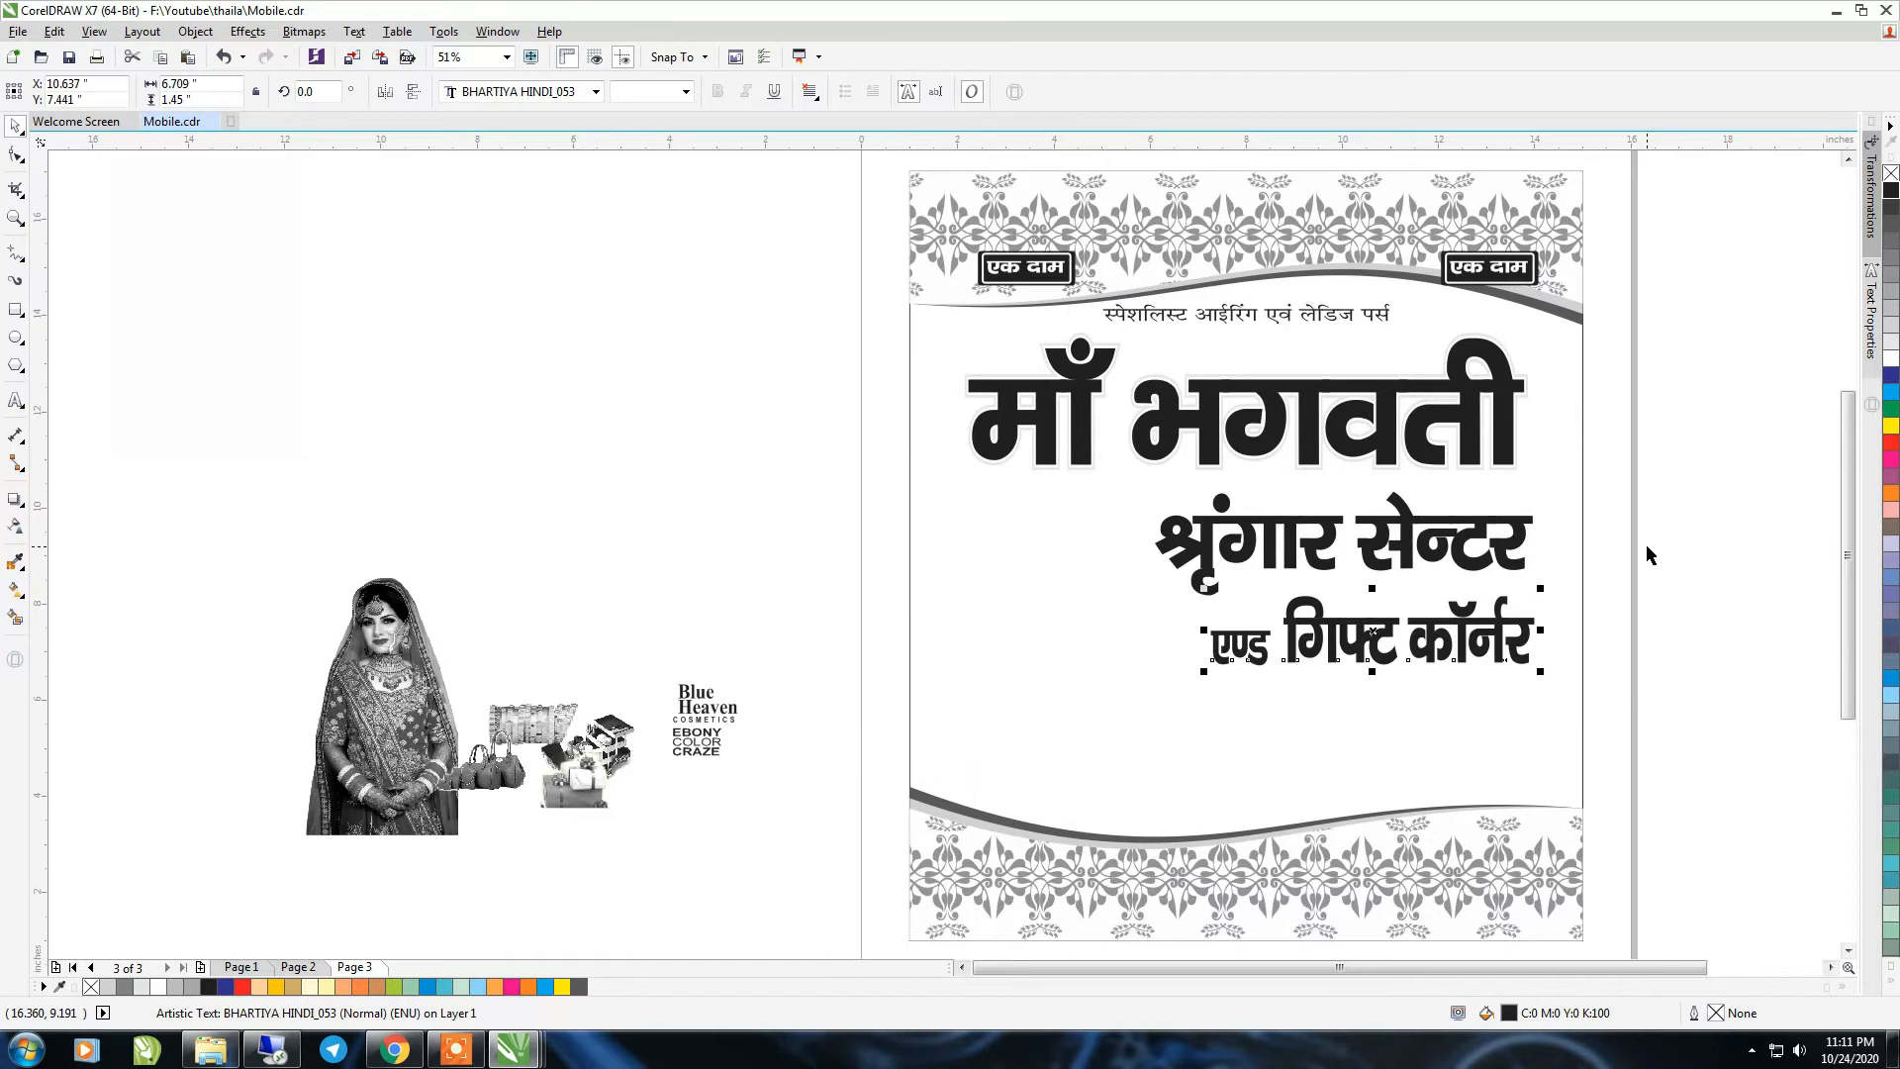
Give the श्रृंगार सेन्टर and एण्ड गिफ्ट कॉर्नर lines a white 10 pt outline behind the fill
drag(1684, 451, 1127, 752)
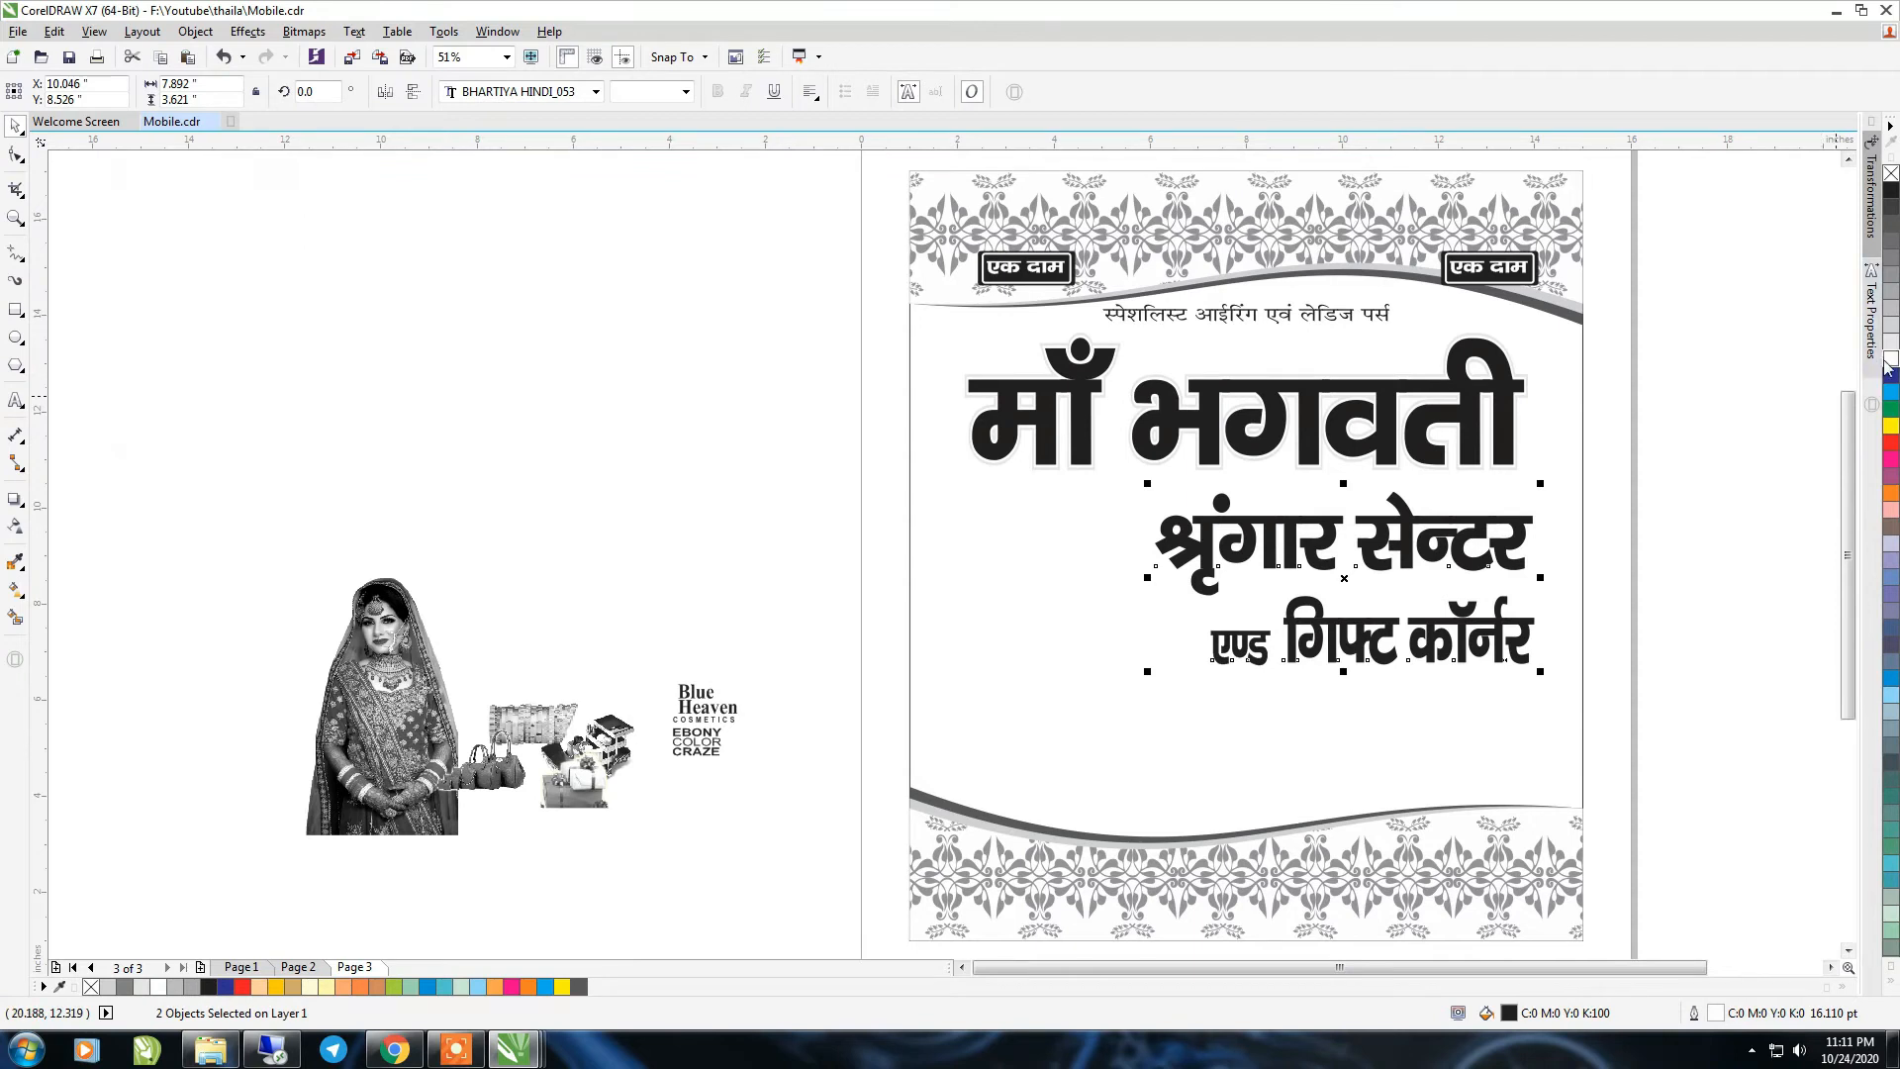
key(F12)
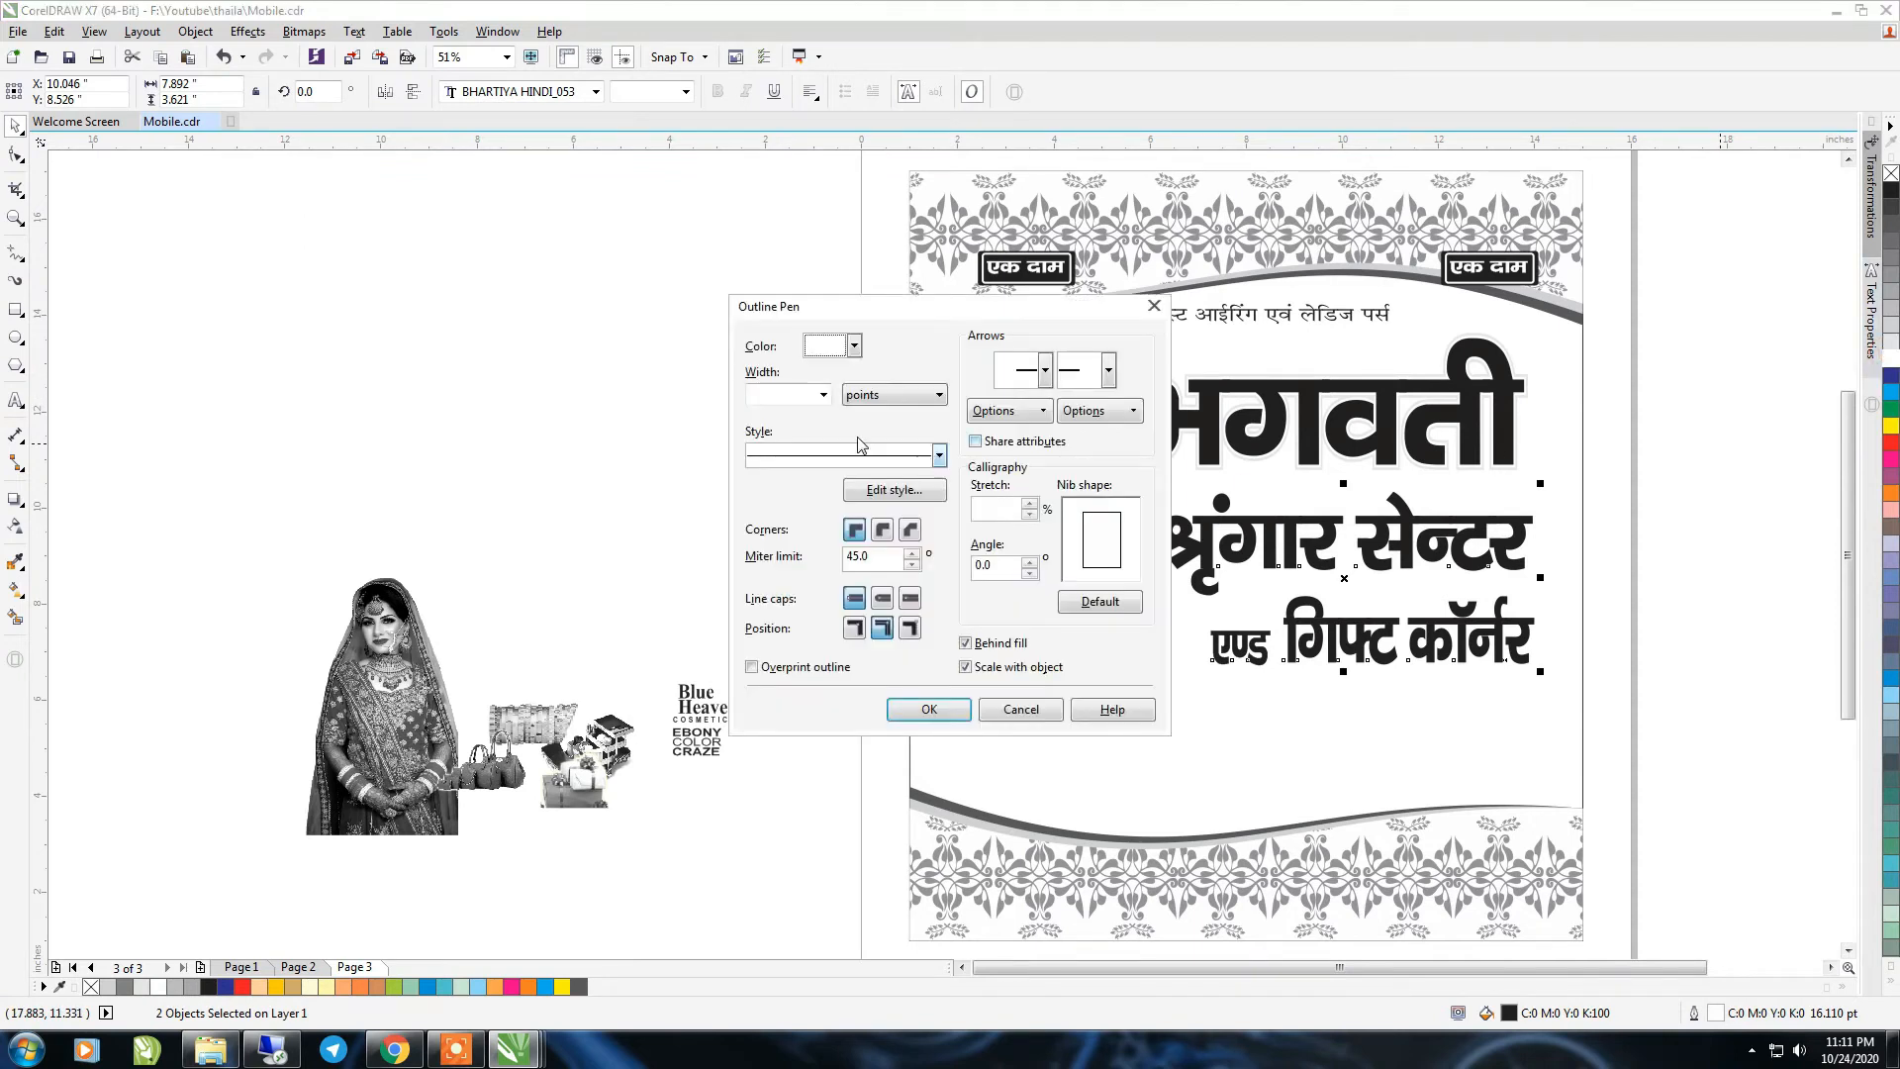
click(822, 399)
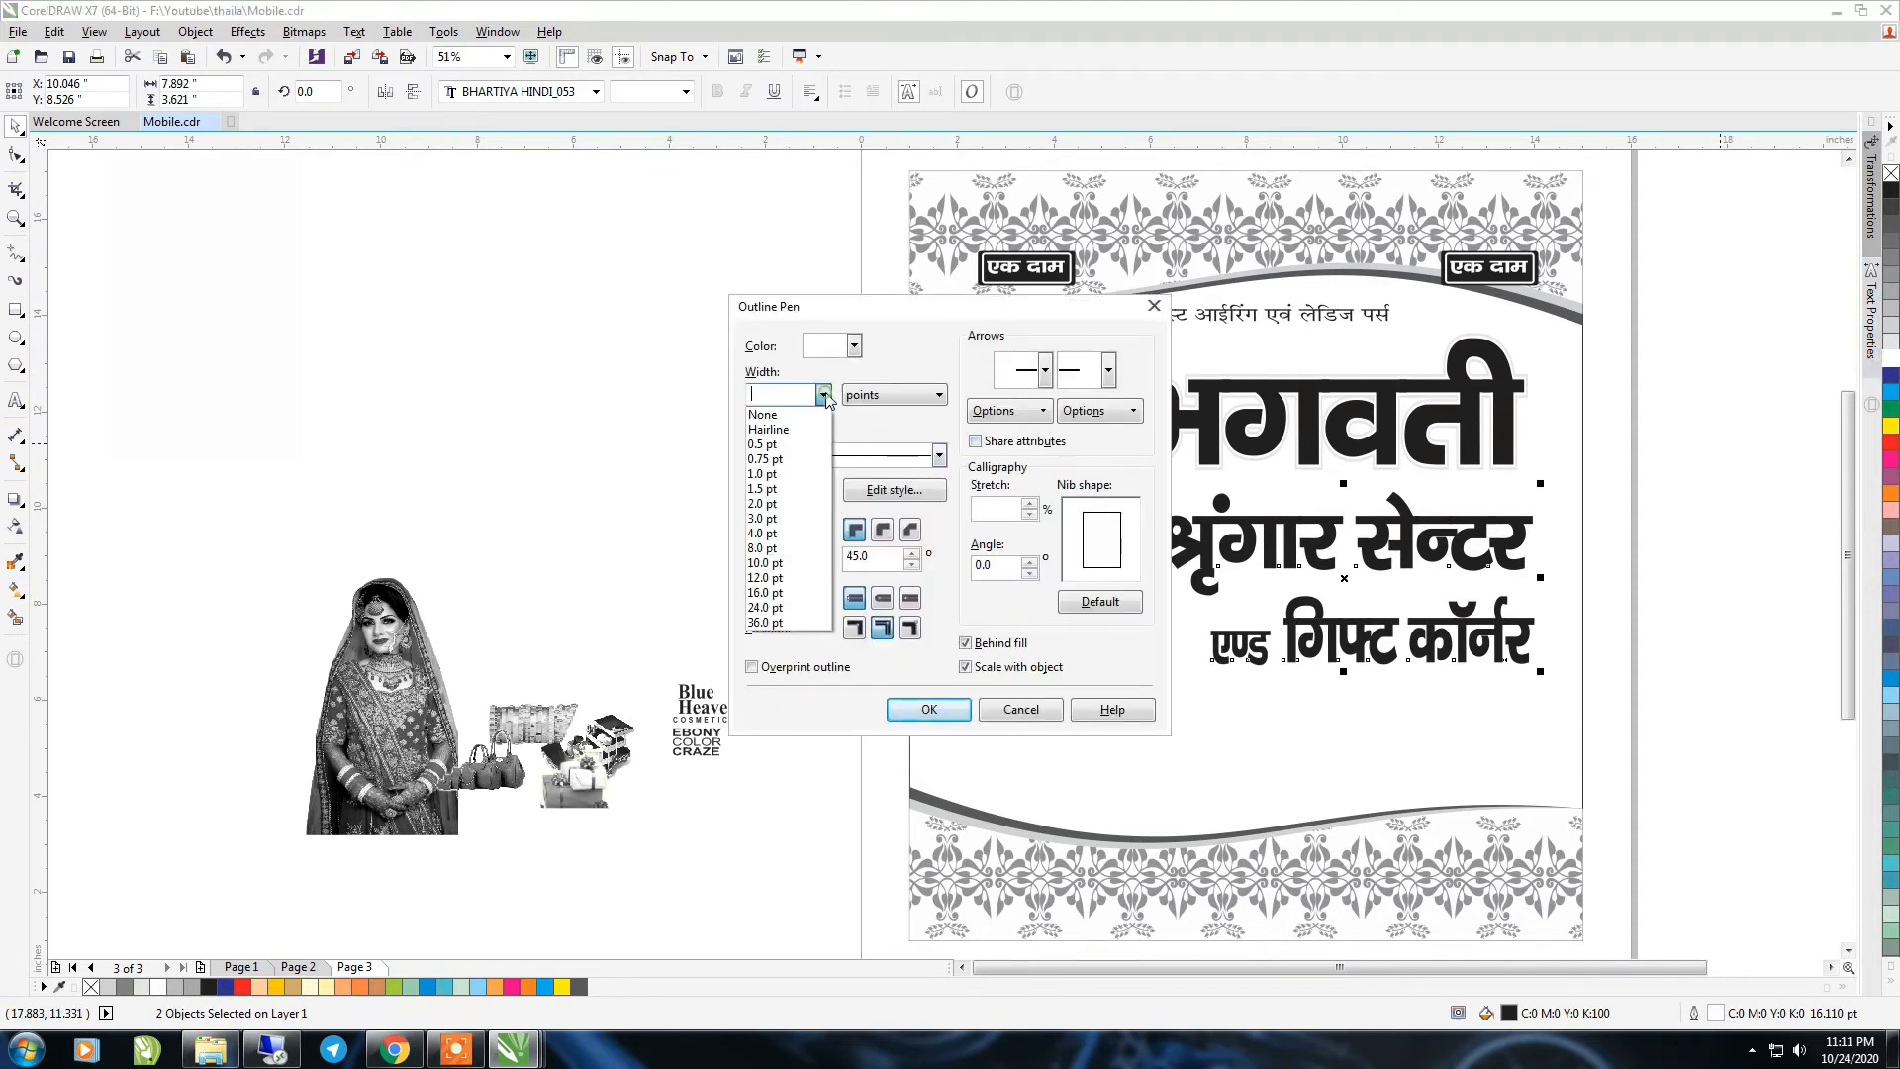
click(777, 562)
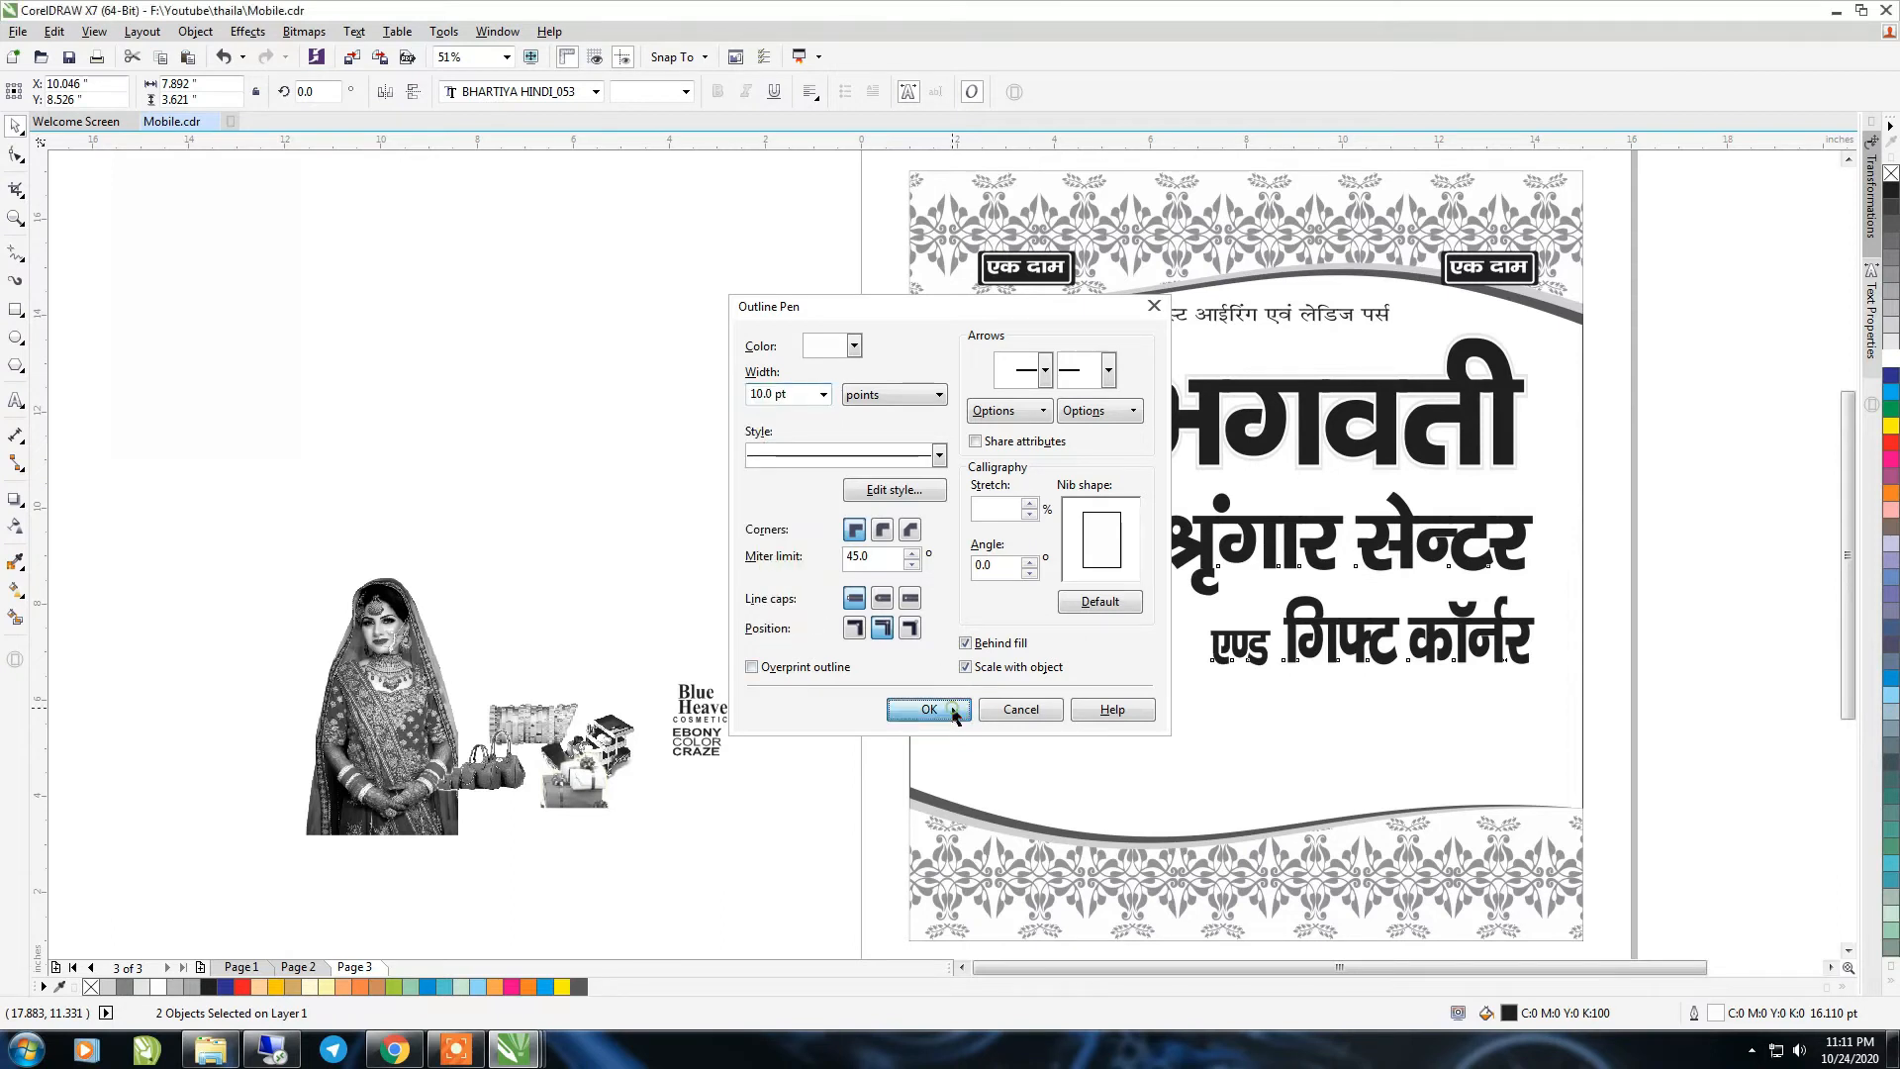
click(928, 709)
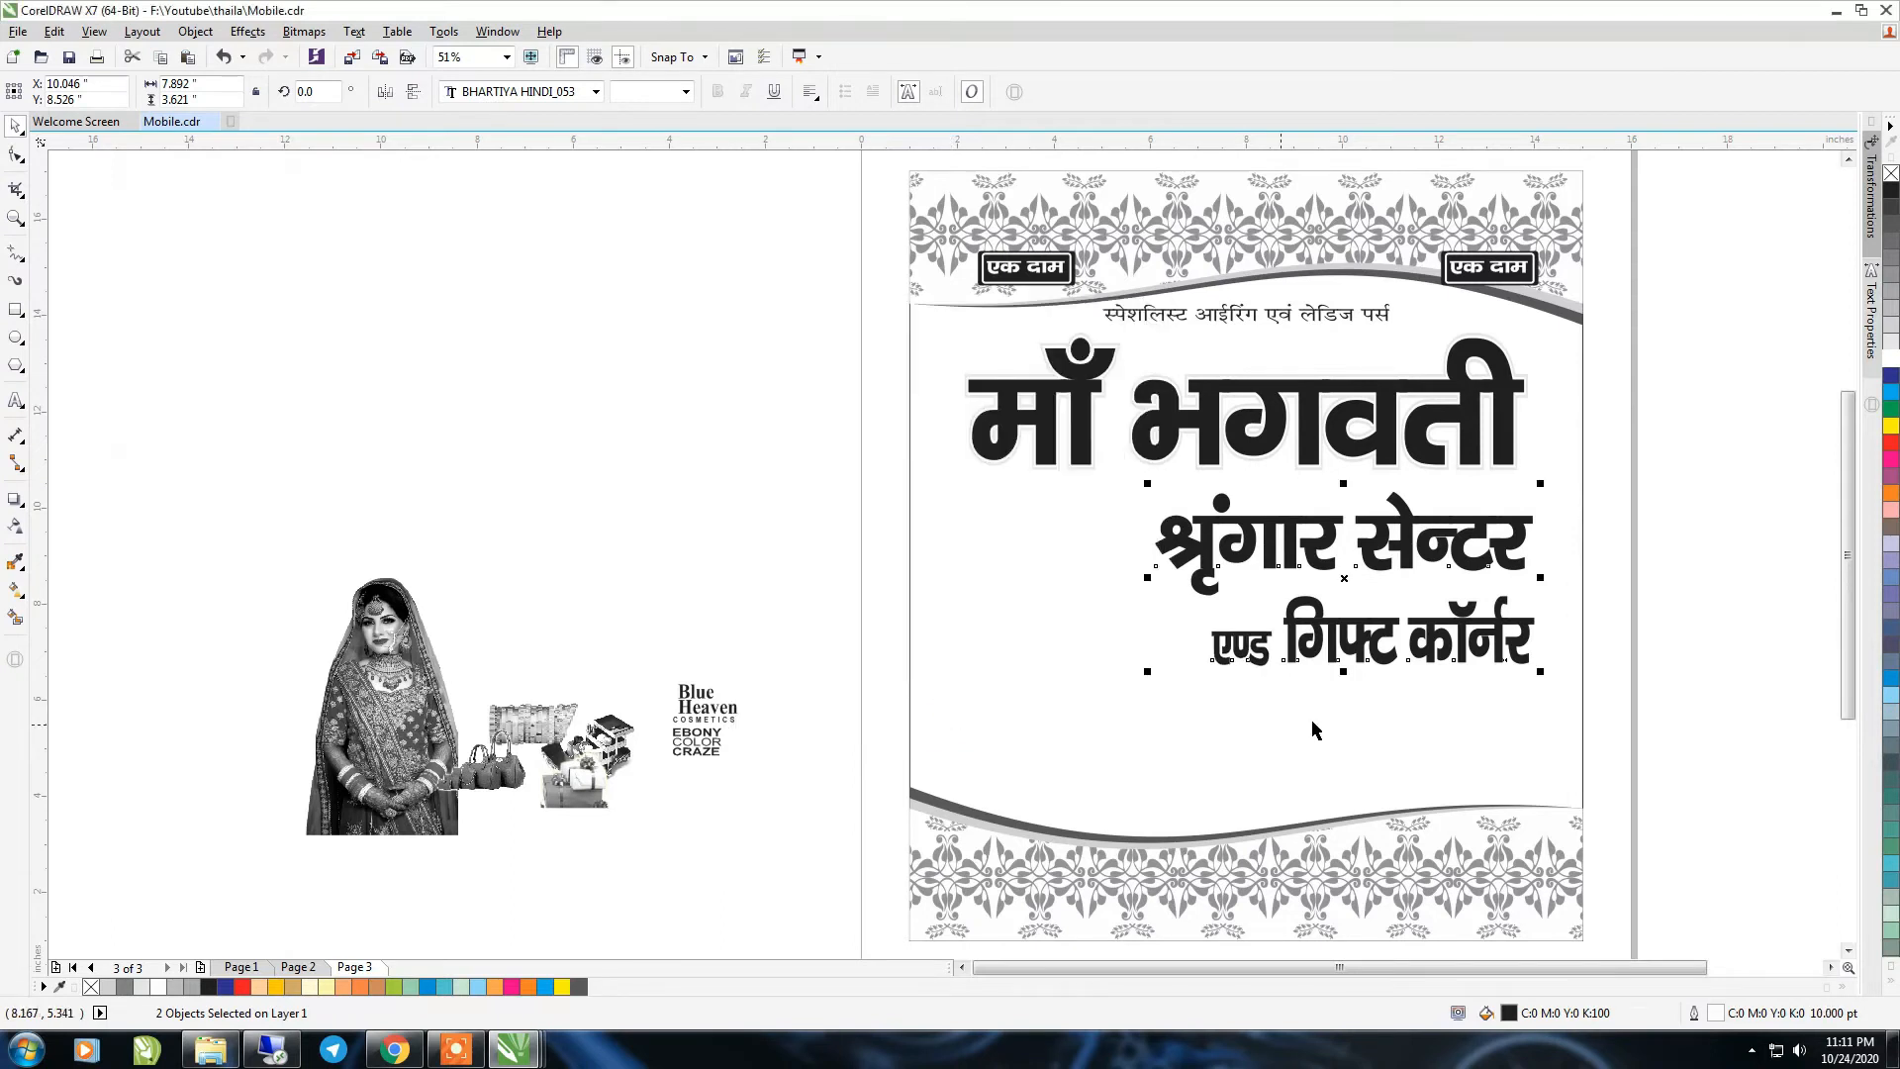
click(1674, 674)
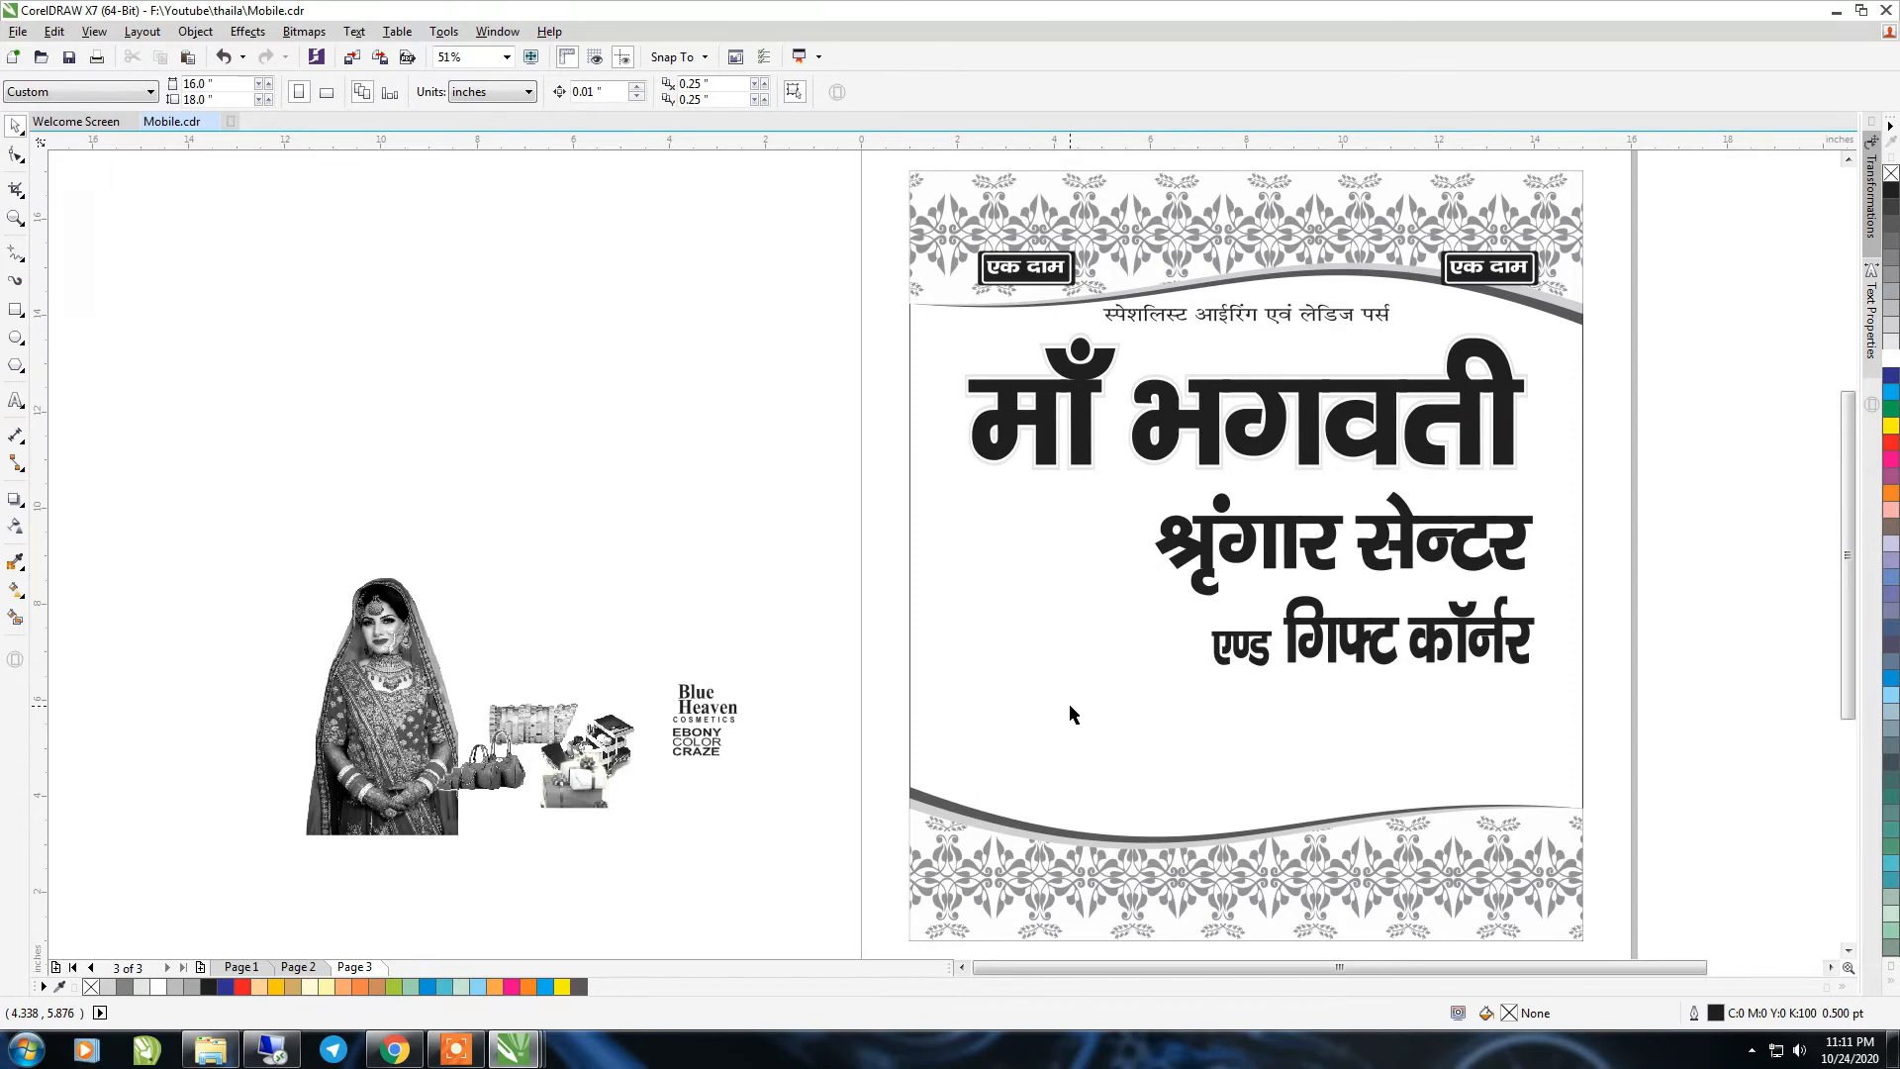
Place the bride picture in the frame's lower left corner and enlarge it to about 3.75 by 6.33 in
drag(392, 728, 988, 698)
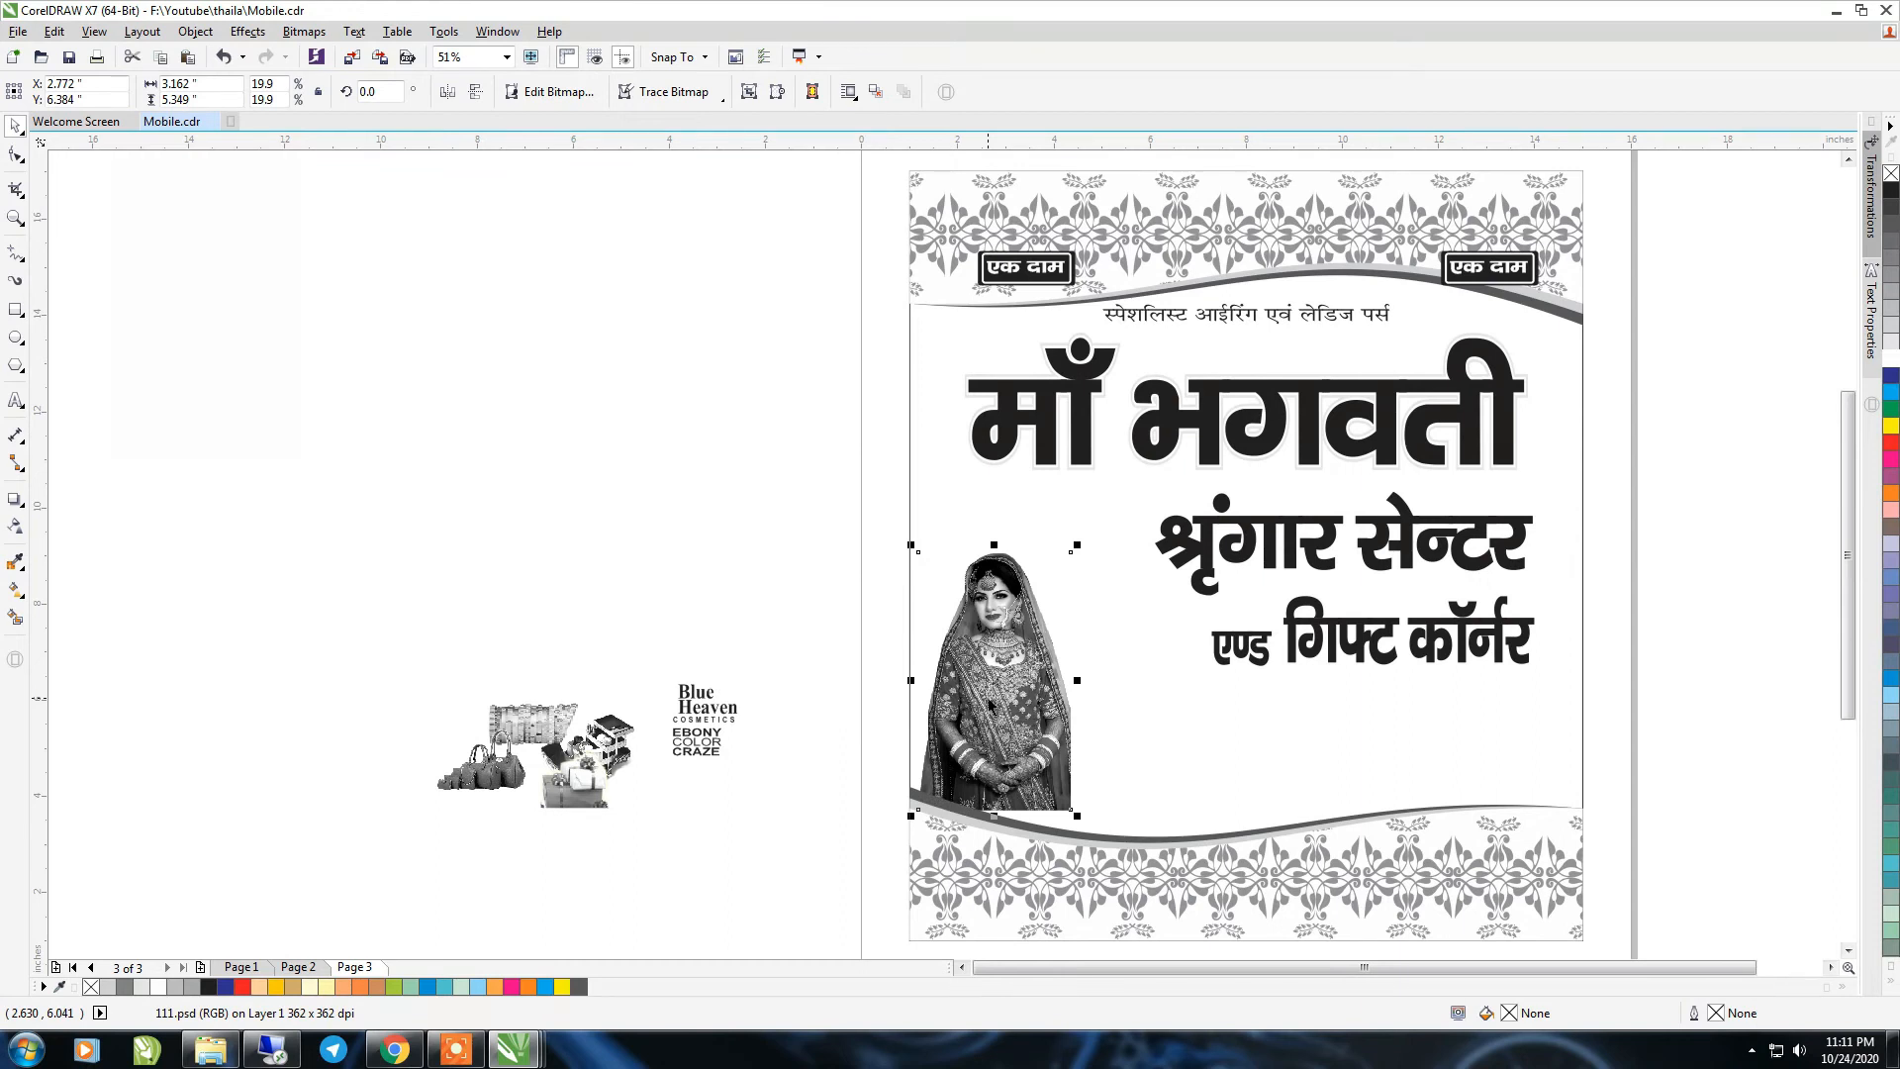
drag(1078, 545, 1098, 506)
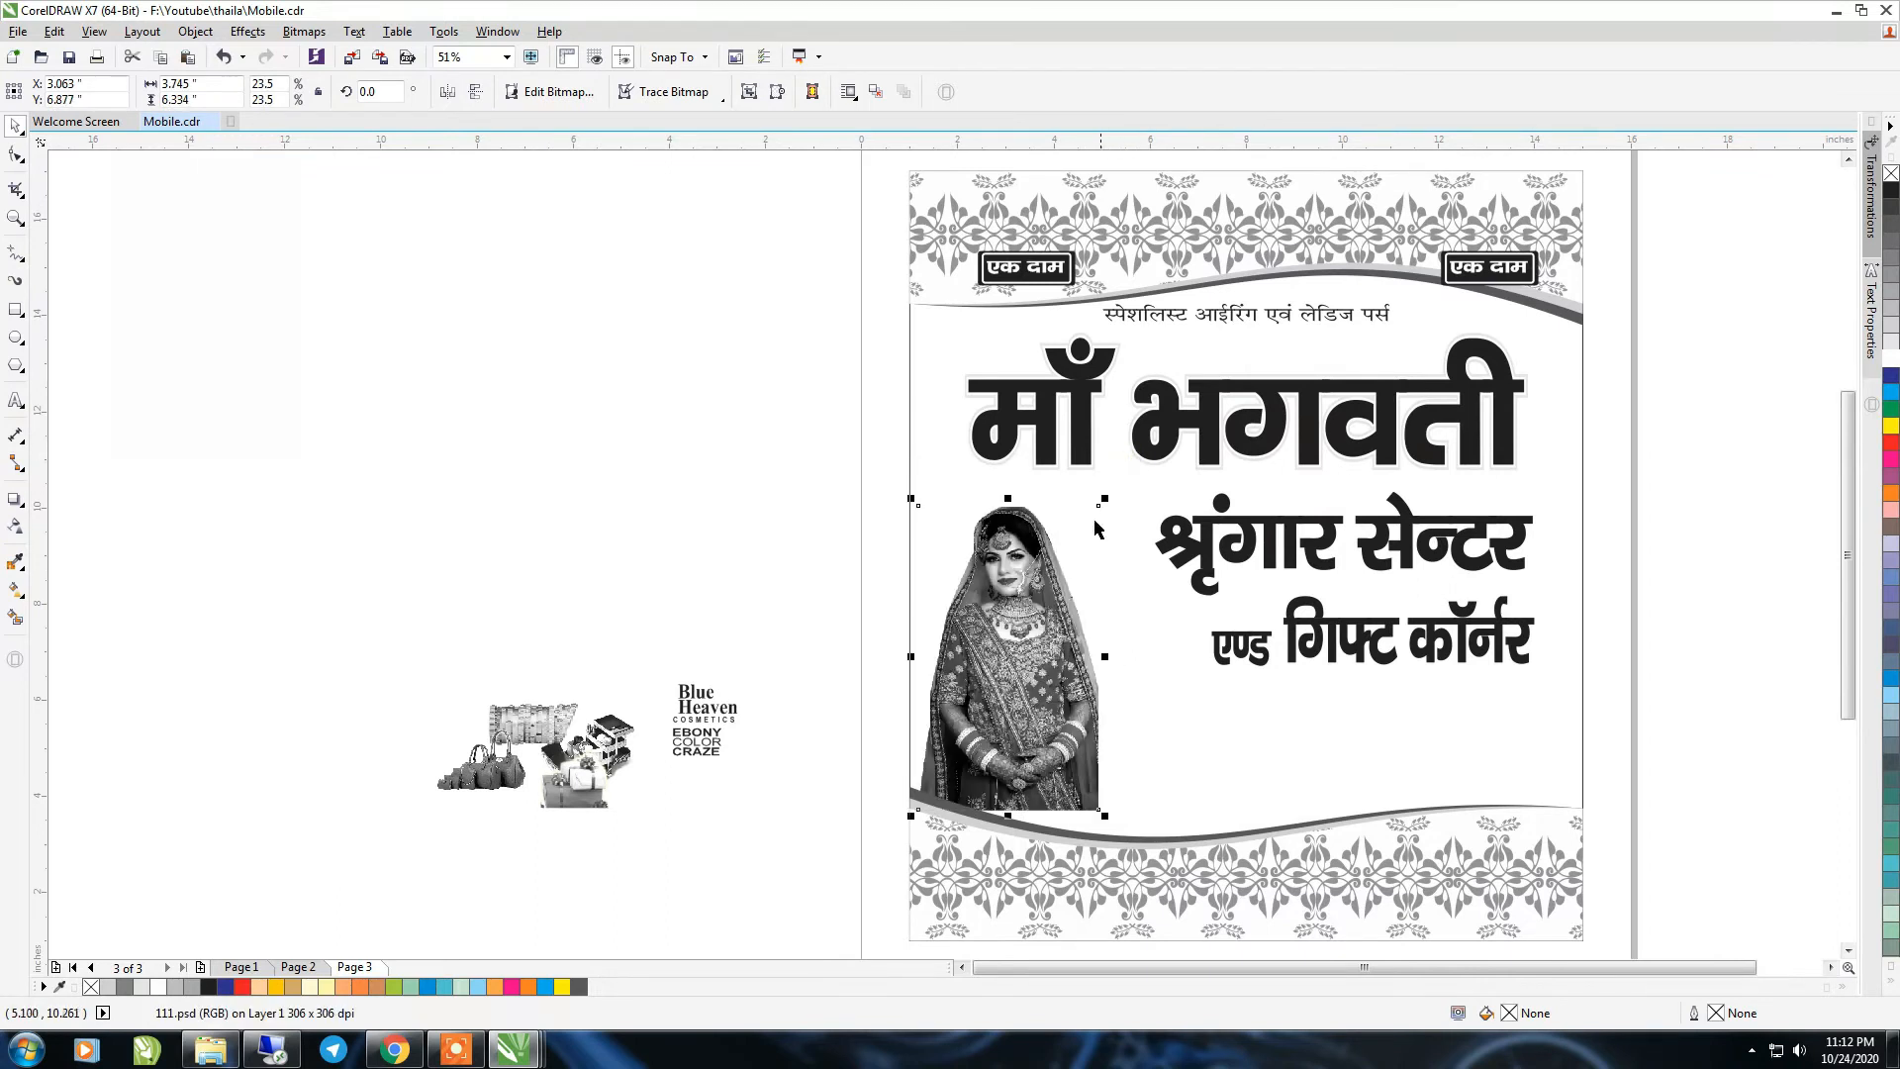
click(774, 686)
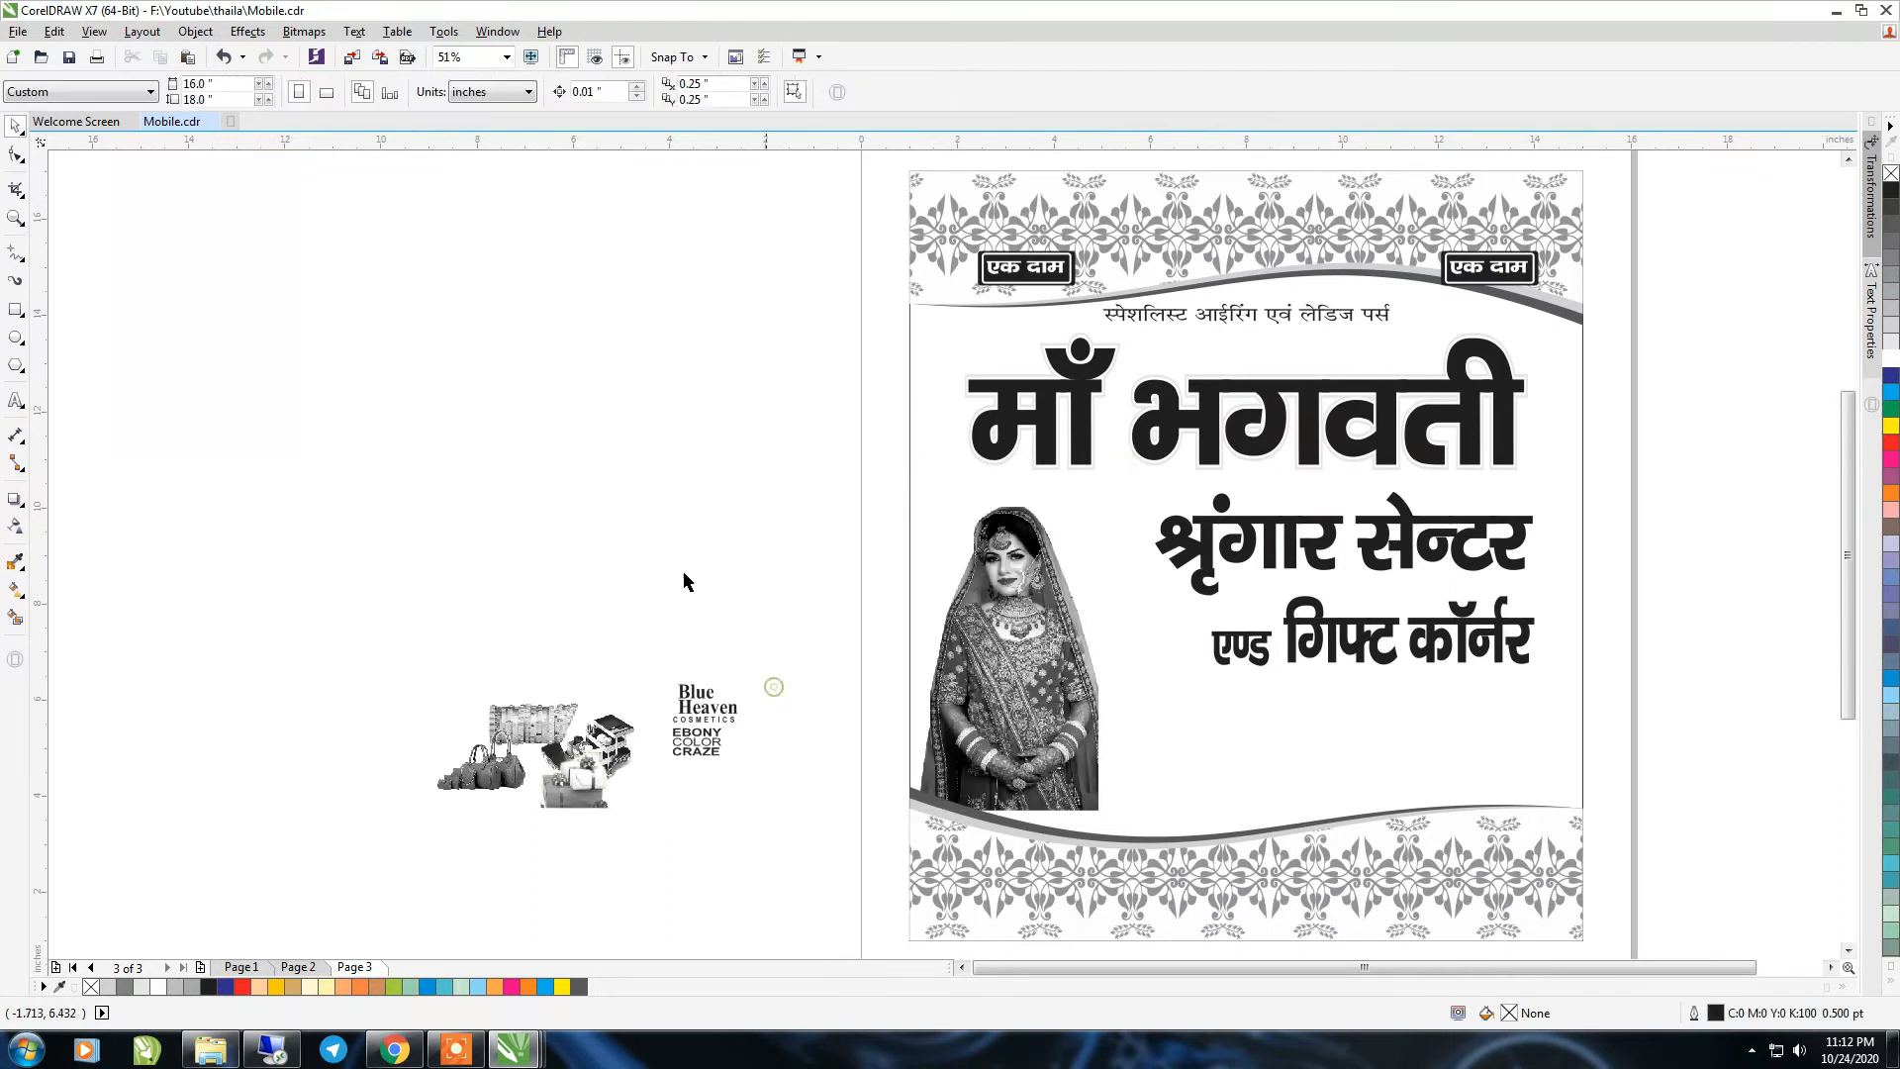
Draw a rectangle about 13.67 by 1.19 in across the lower wave
click(15, 309)
drag(912, 778, 1571, 834)
key(space)
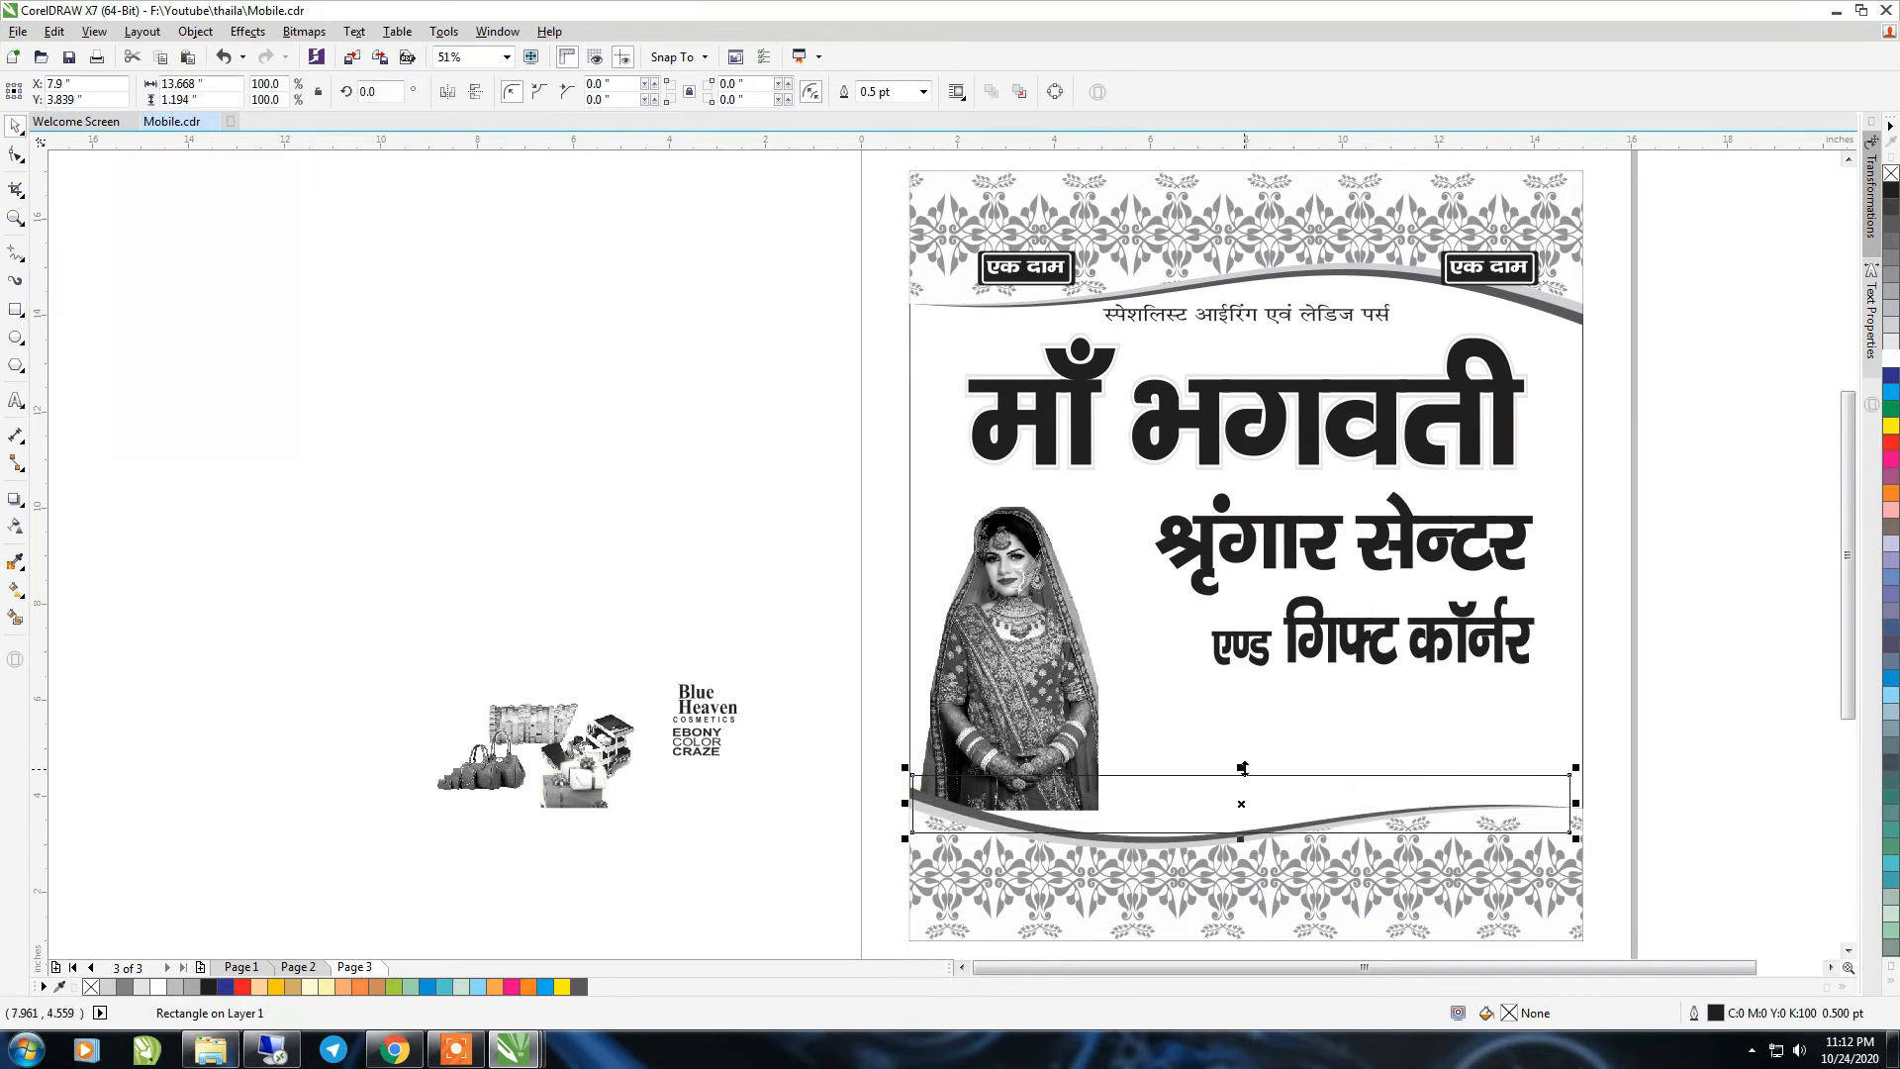
Move the bride picture slightly right and up, clear of the frame's left edge
click(1034, 701)
alt+click(1034, 701)
drag(1034, 700, 1046, 637)
key(ctrl+z)
alt+click(1029, 701)
Round the rectangle's corners to 0.07 in, narrow it to about 12.01 in and raise it slightly
click(1218, 804)
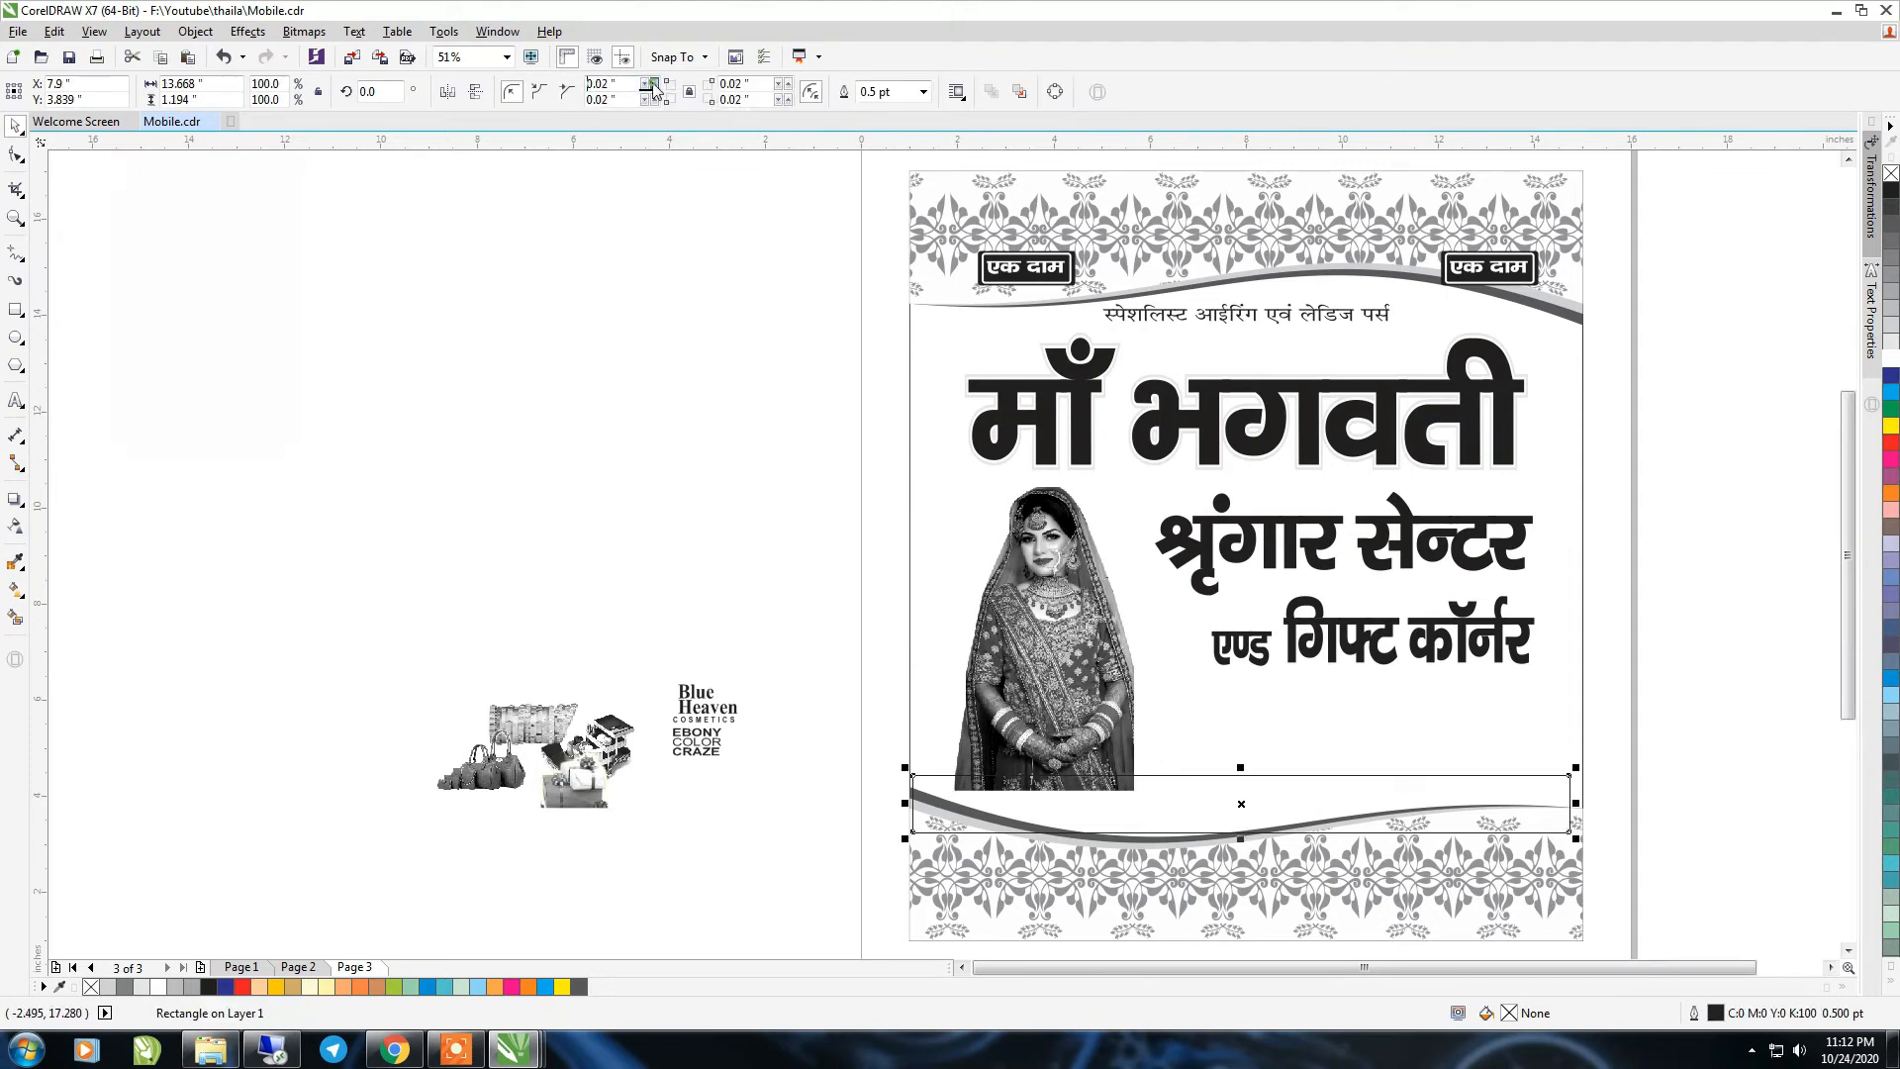
key(z)
drag(1743, 636, 743, 851)
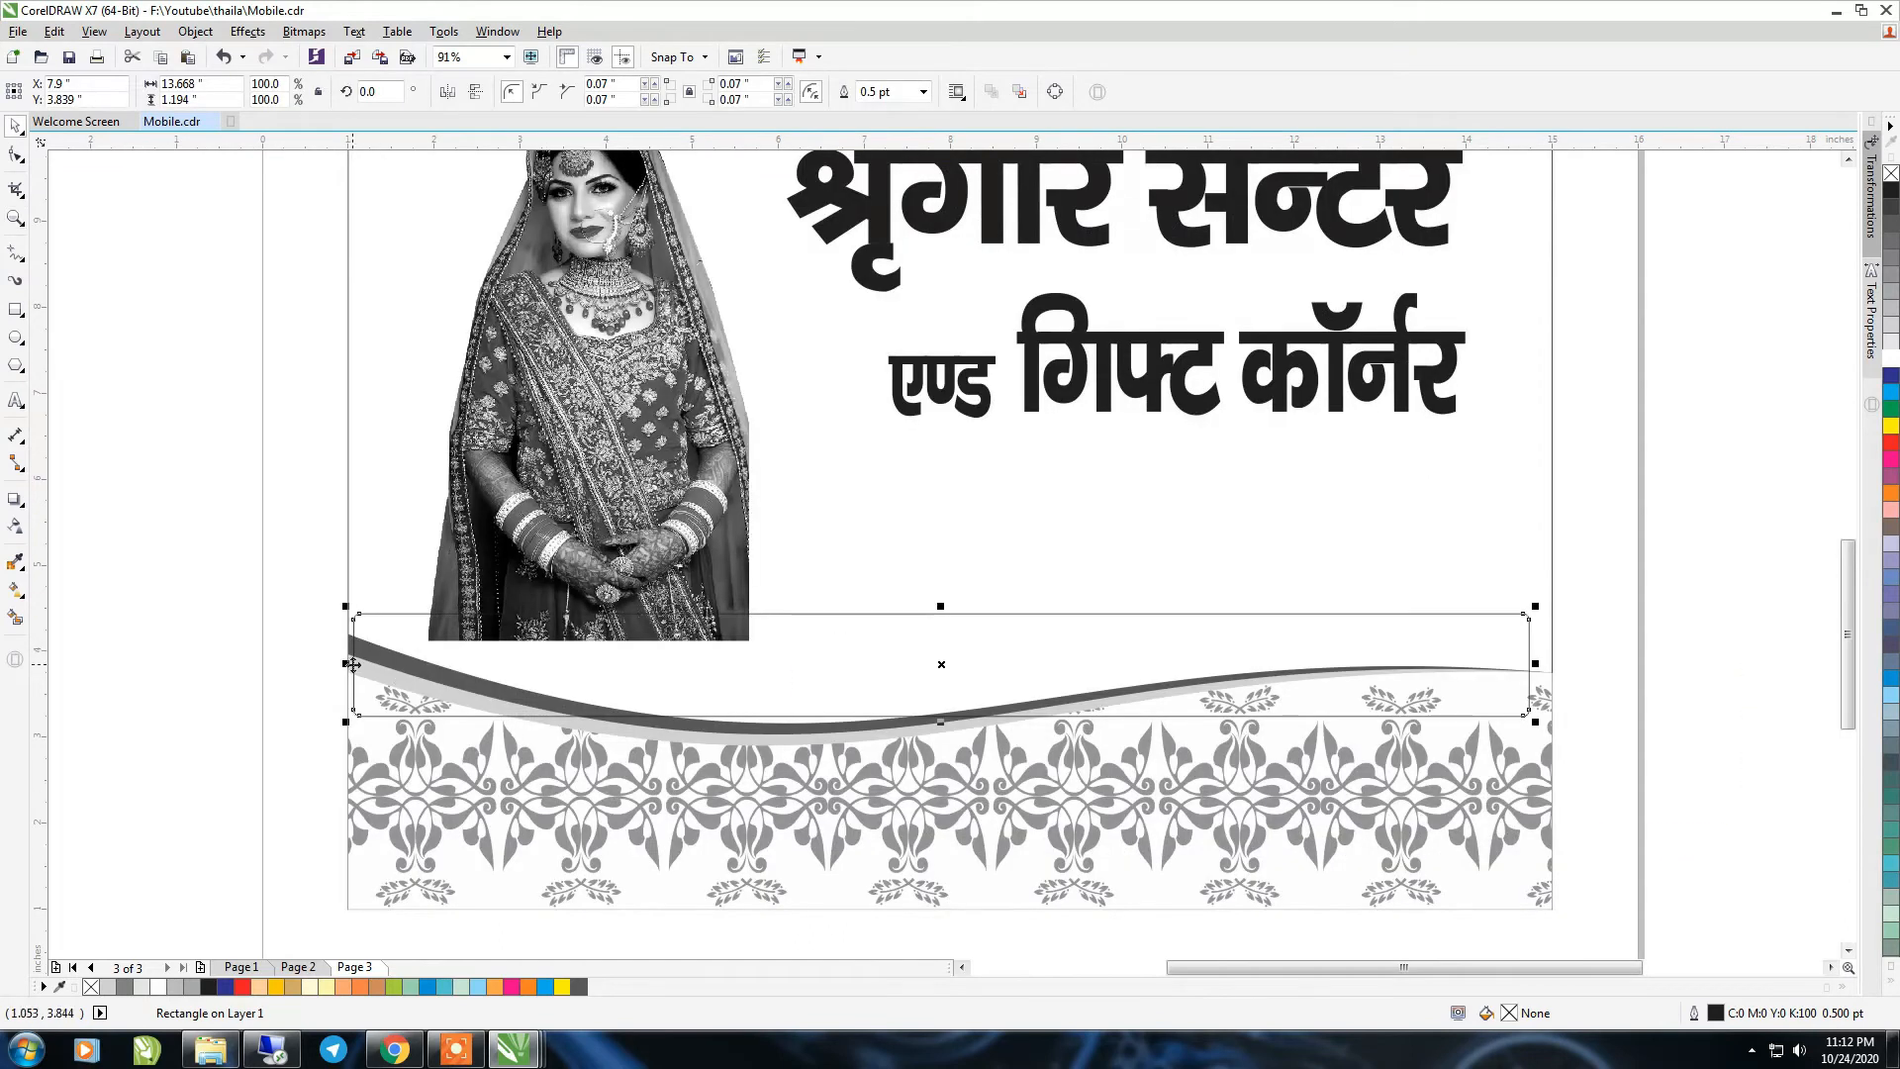
drag(349, 662, 426, 663)
drag(660, 682, 667, 668)
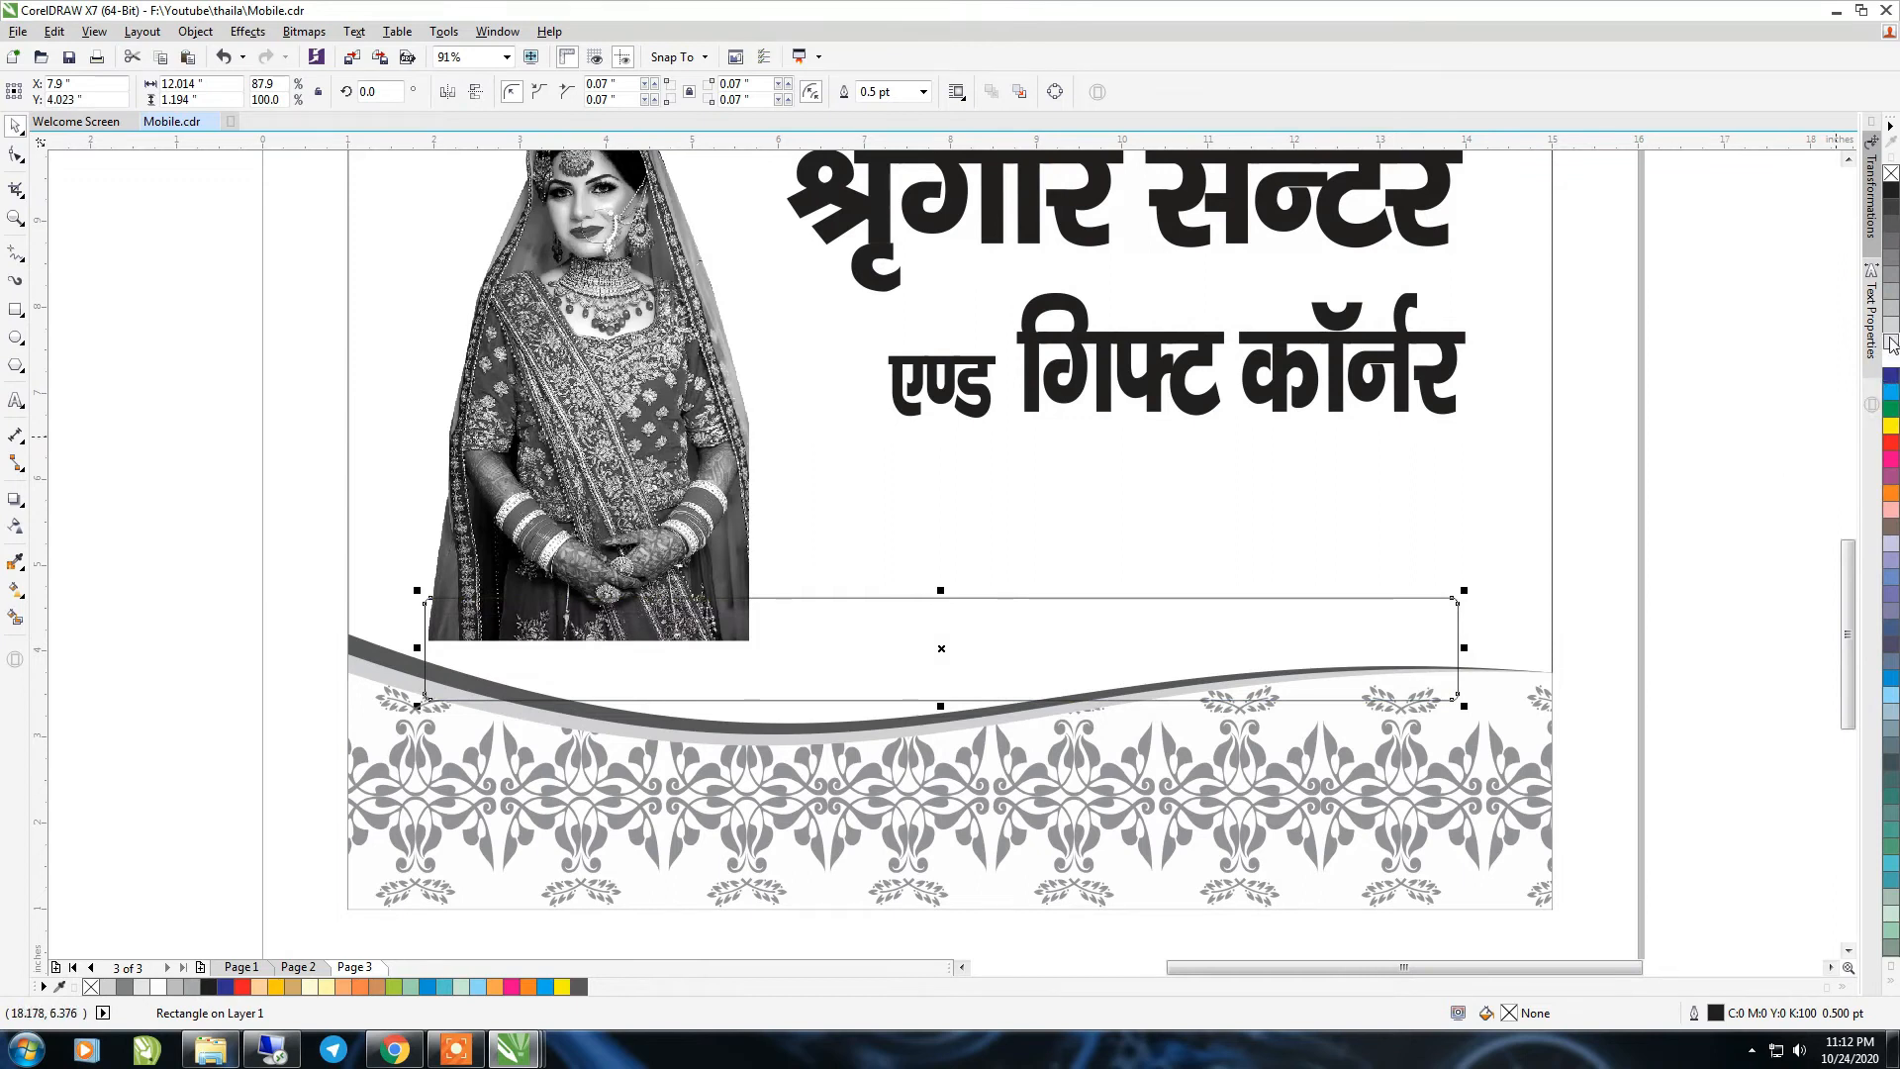
Fill the rectangle black without an outline, move it up just above the wave and narrow it to about 11.97 in
click(1890, 198)
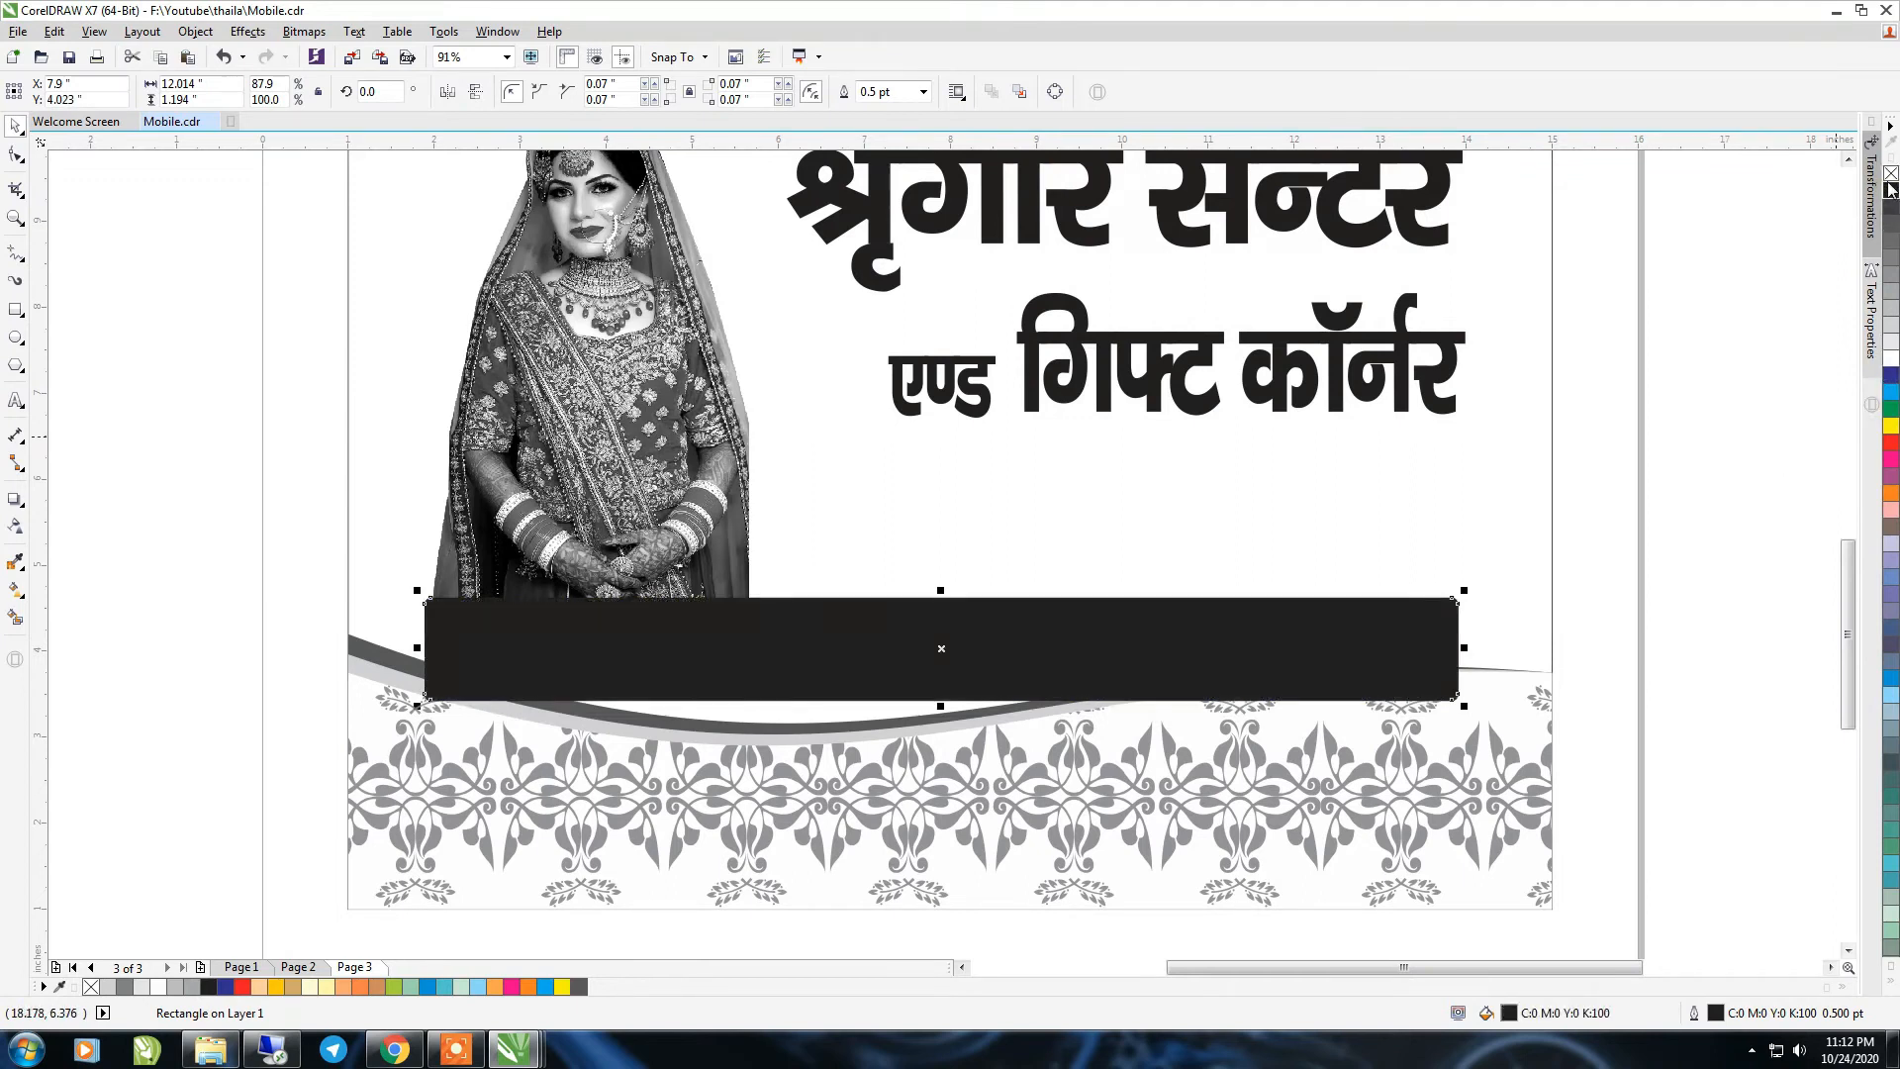
right_click(1890, 176)
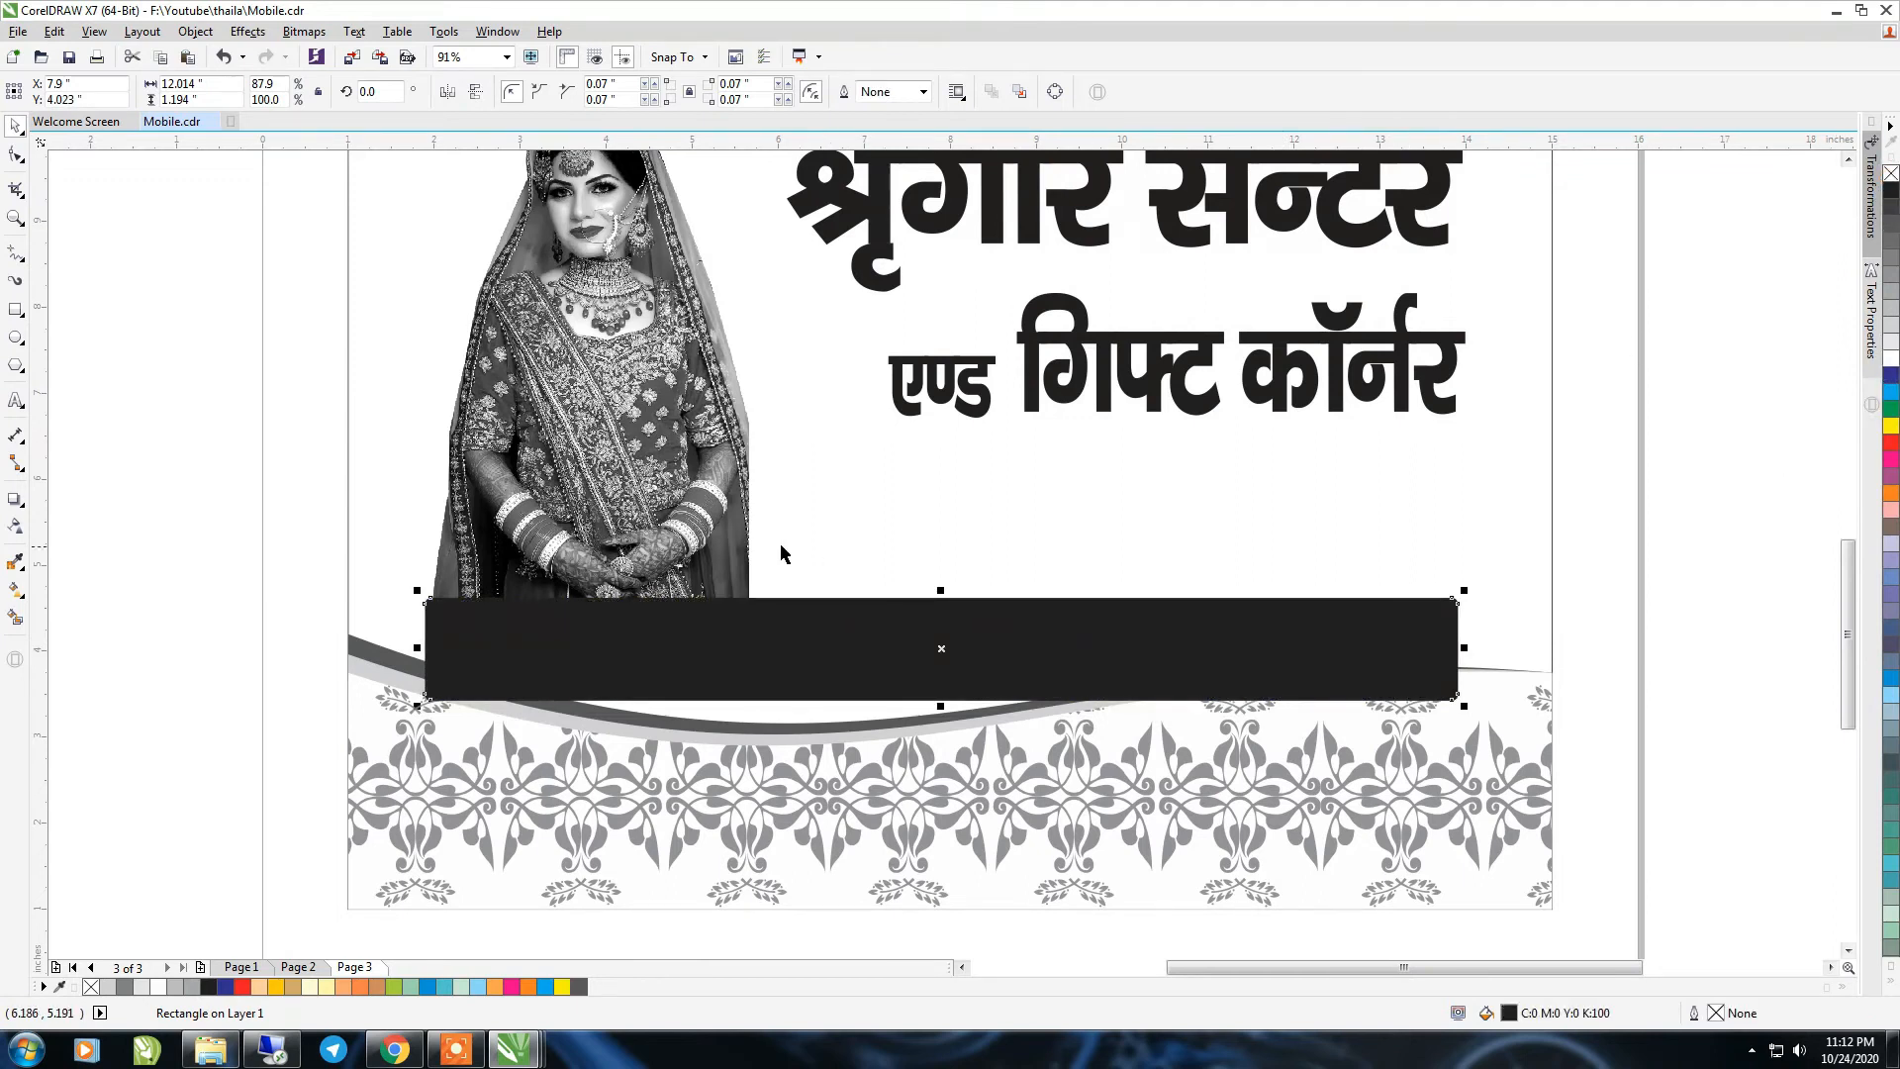
drag(1154, 636, 1162, 597)
mouse_move(1466, 609)
mouse_down()
mouse_move(1428, 612)
mouse_move(1465, 610)
mouse_up()
scroll(1340, 712, down, 2)
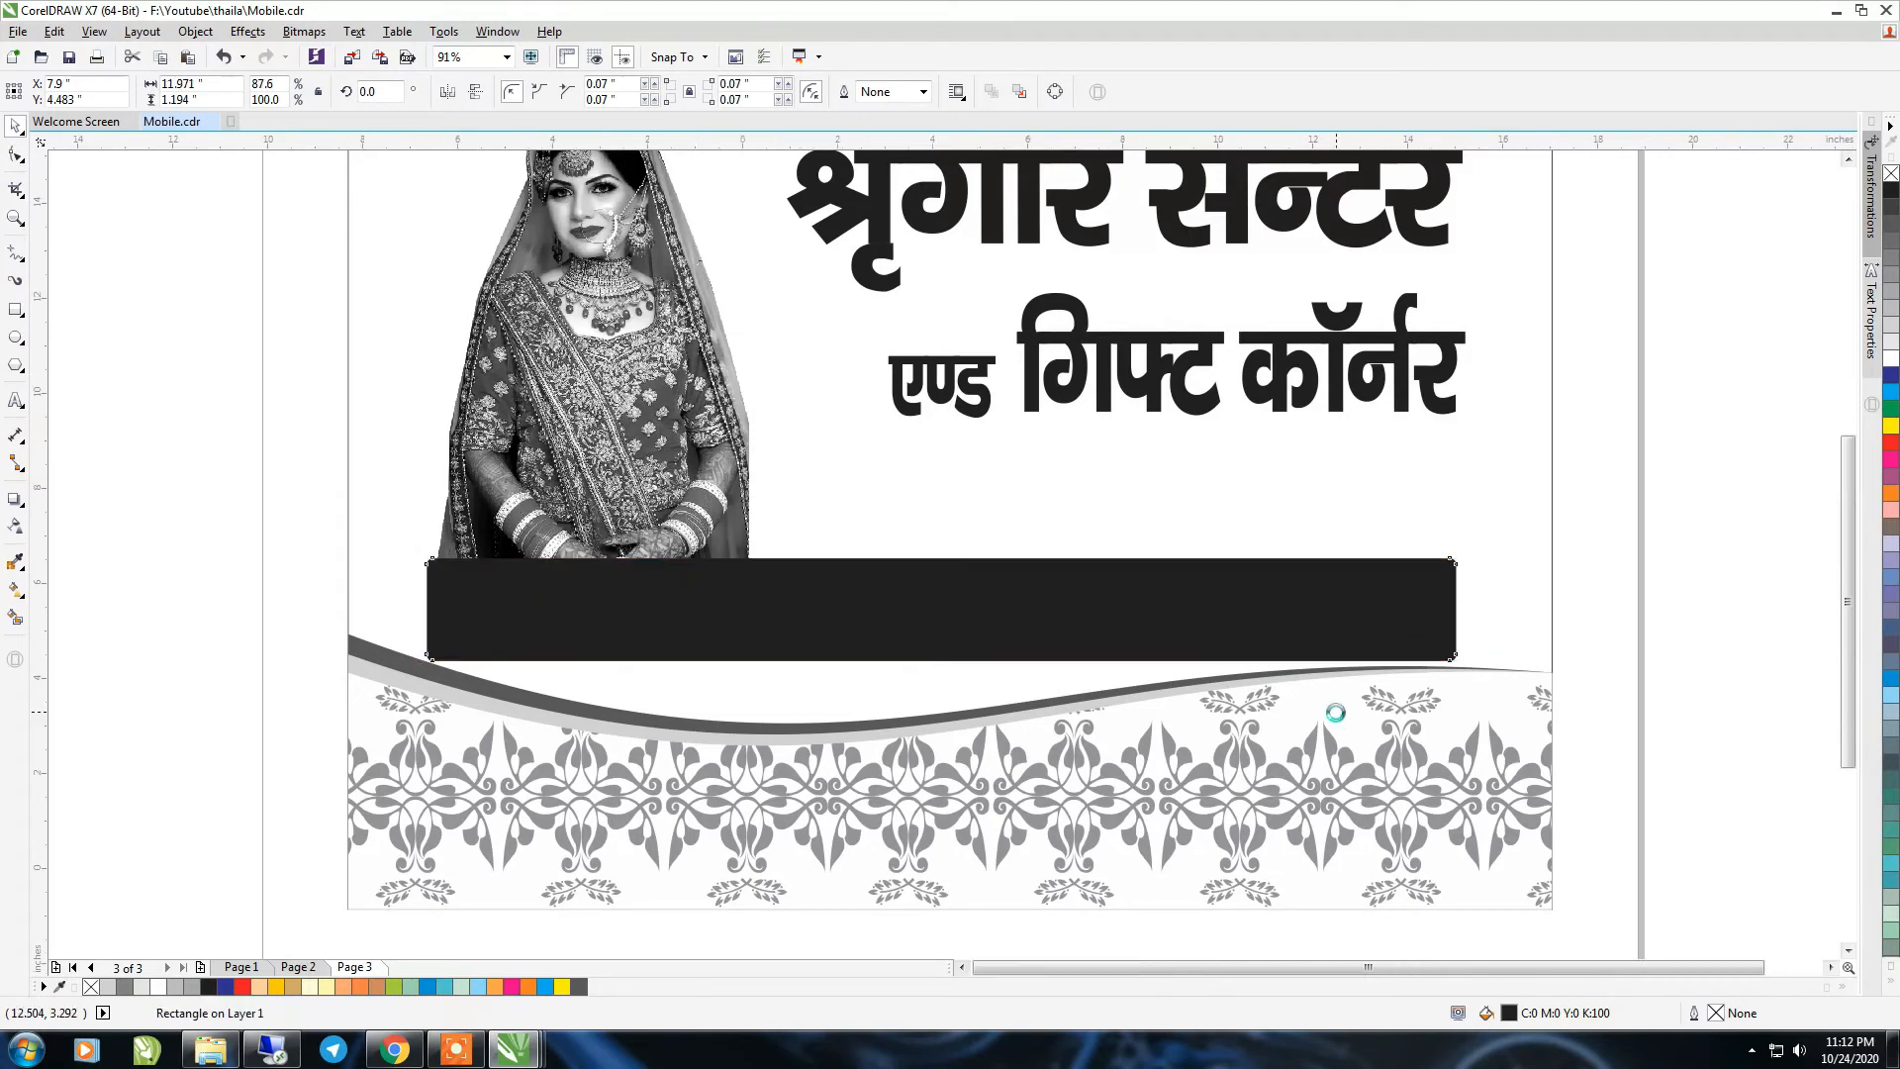
Move the black bar down onto the bottom ornament border and shrink it to about 10.64 by 1.06 in
click(1606, 692)
key(z)
drag(1546, 920, 599, 293)
key(space)
click(785, 506)
click(786, 506)
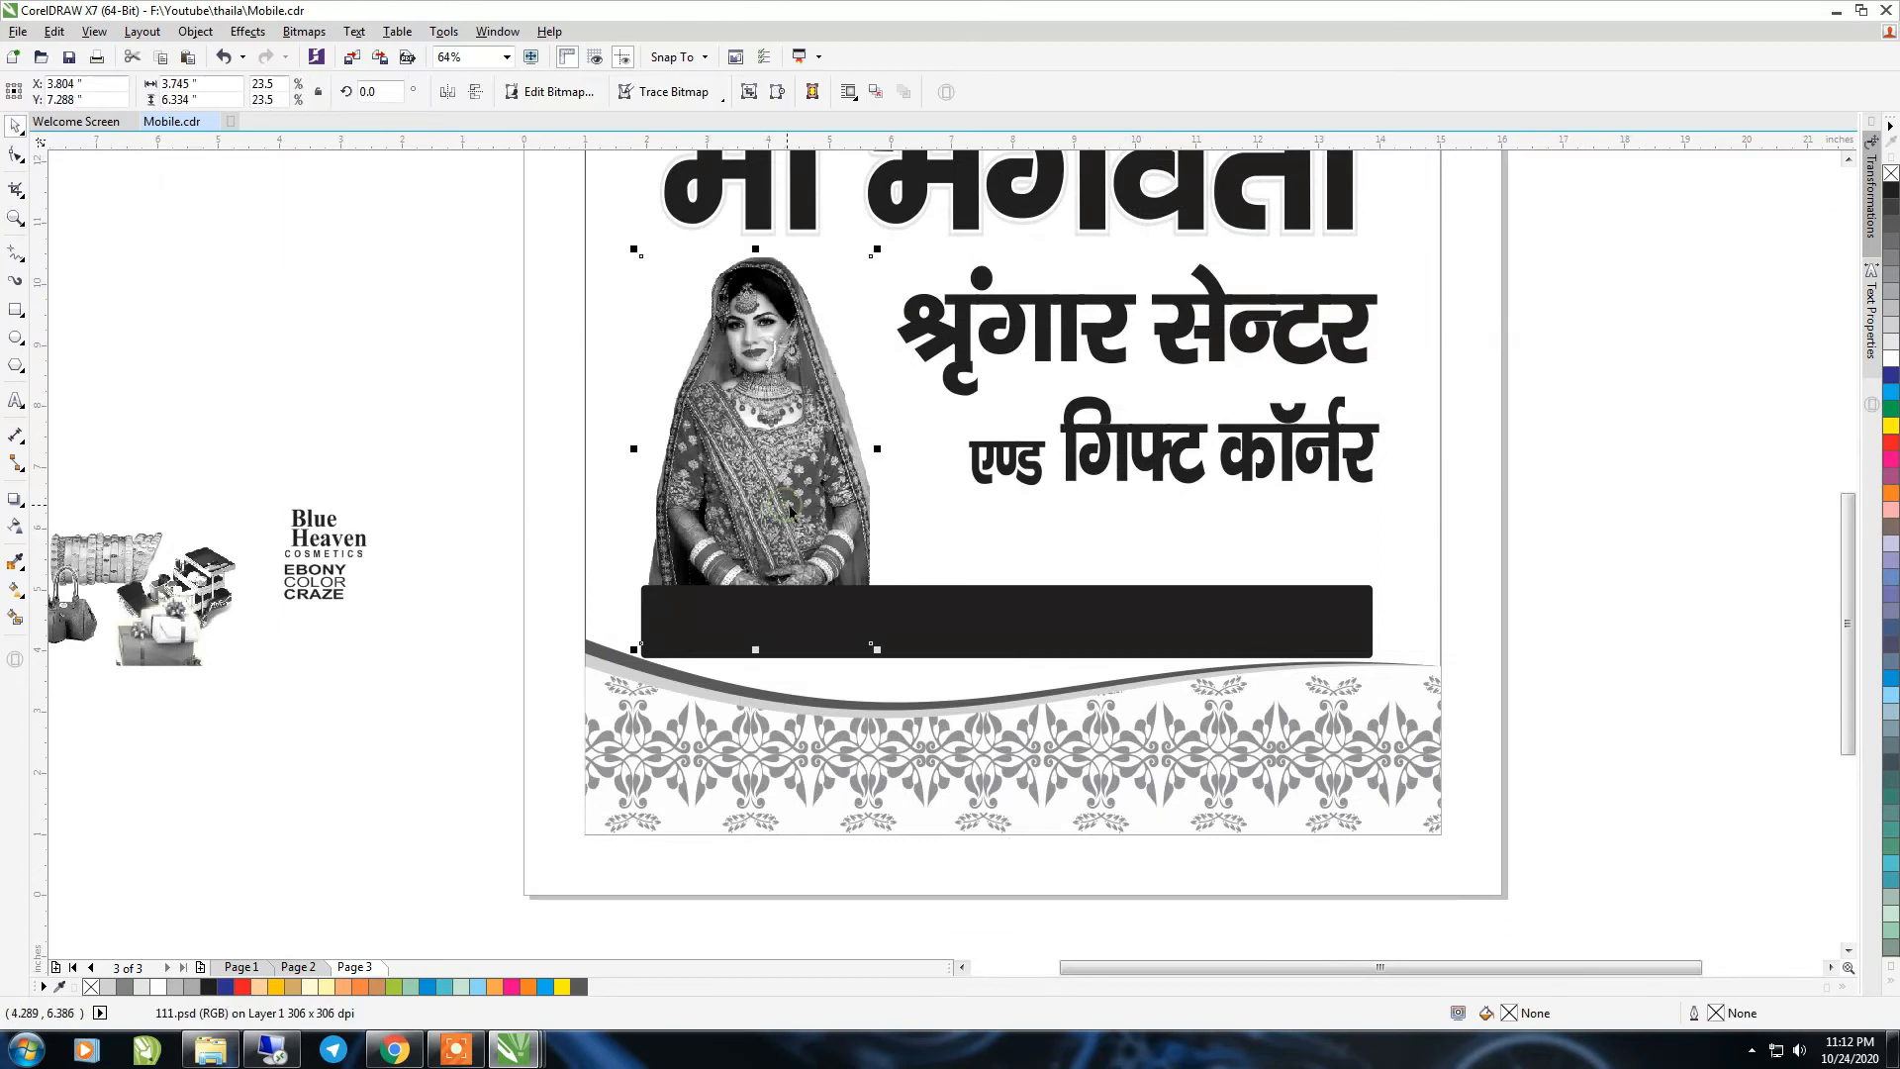
scroll(837, 473, down, 2)
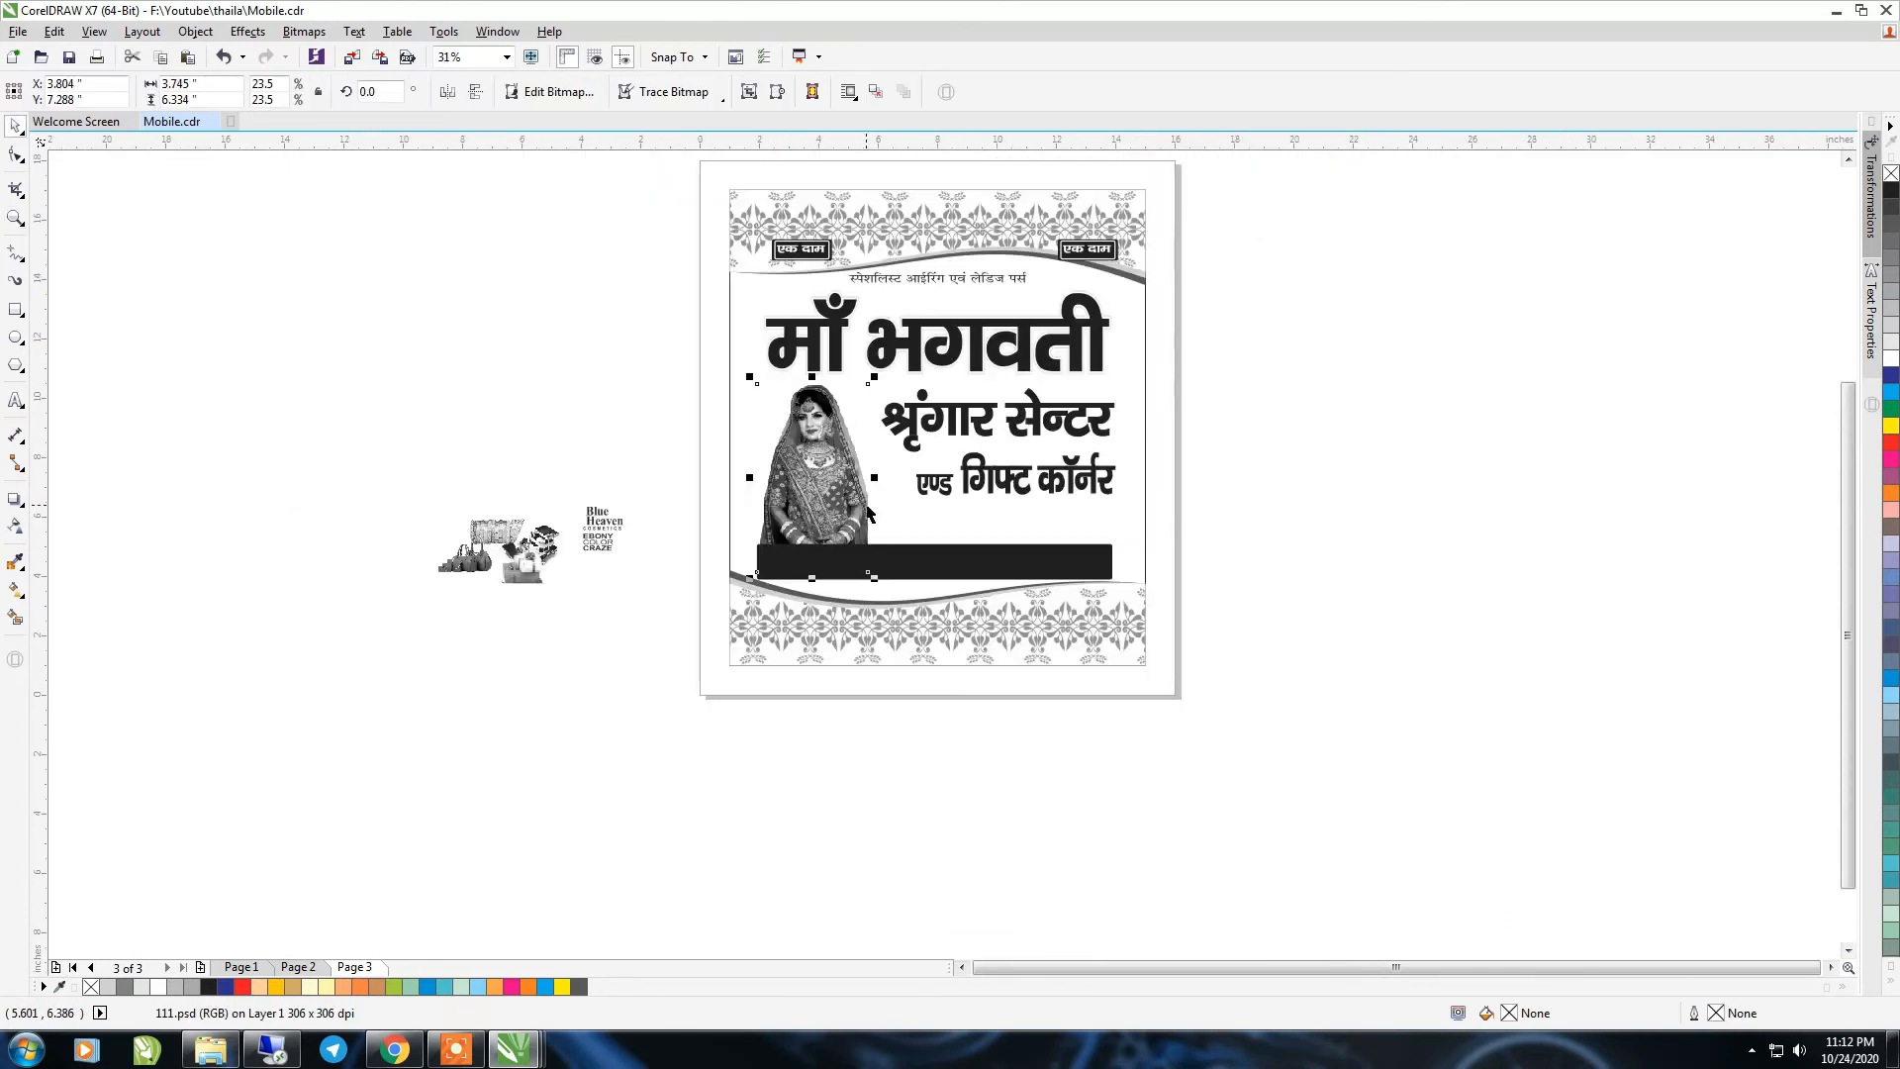
key(z)
drag(1288, 797, 512, 282)
key(space)
click(920, 616)
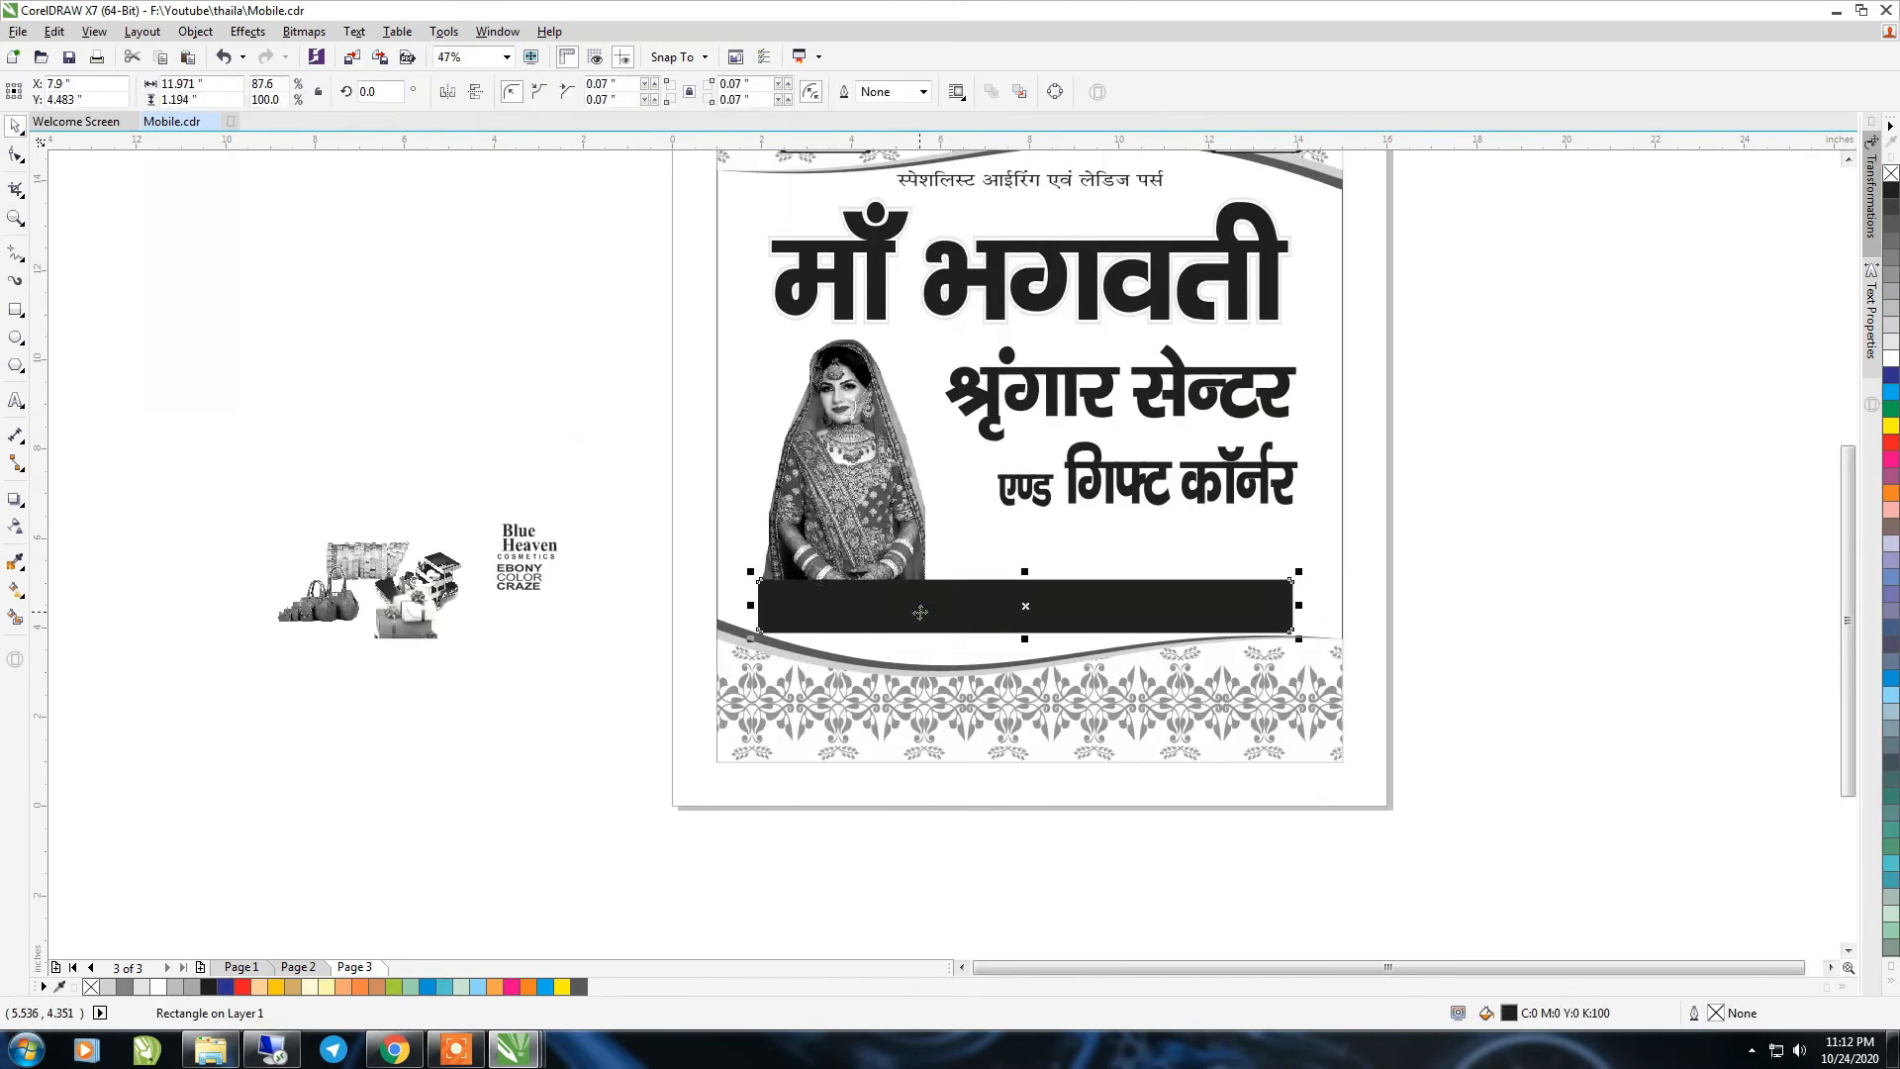
drag(920, 613, 920, 711)
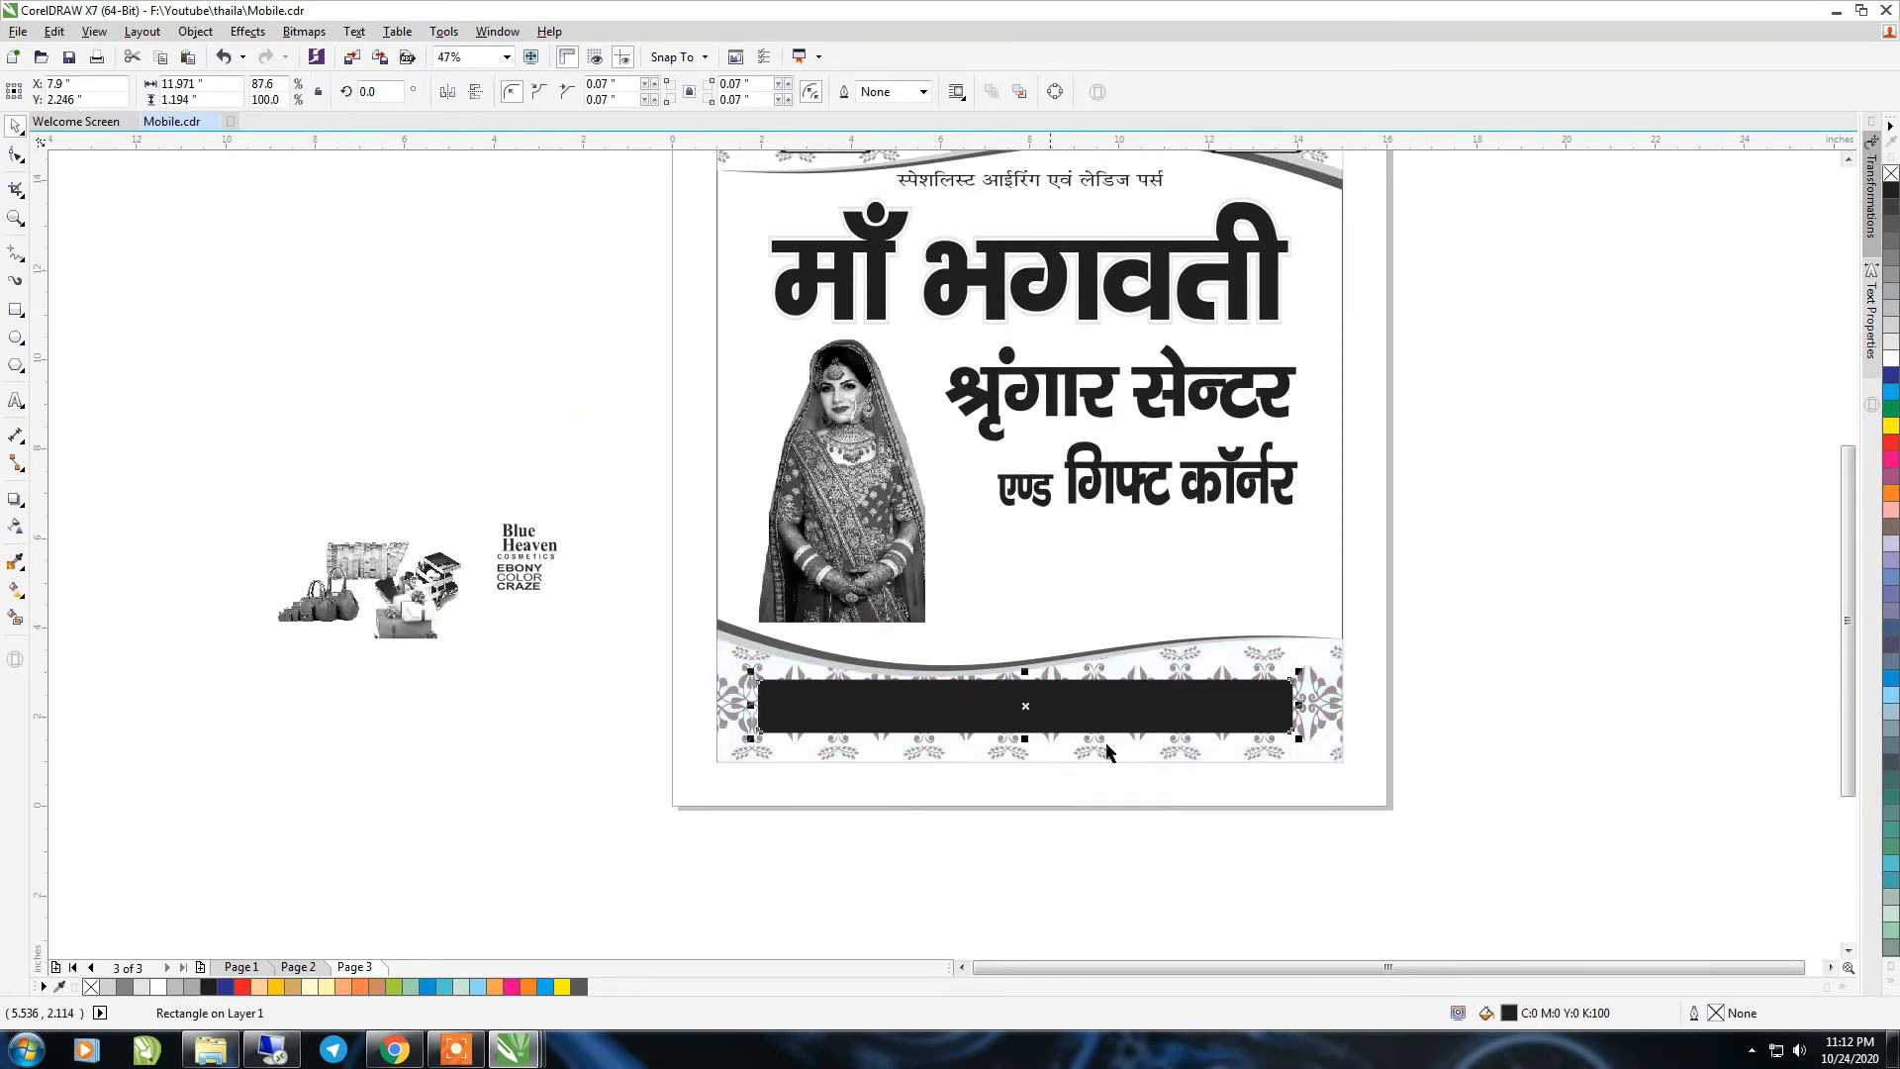
drag(1302, 741, 1268, 733)
Enlarge the bride picture to about 4.53 by 7.66 in and move it to the frame's left edge above the border
click(874, 558)
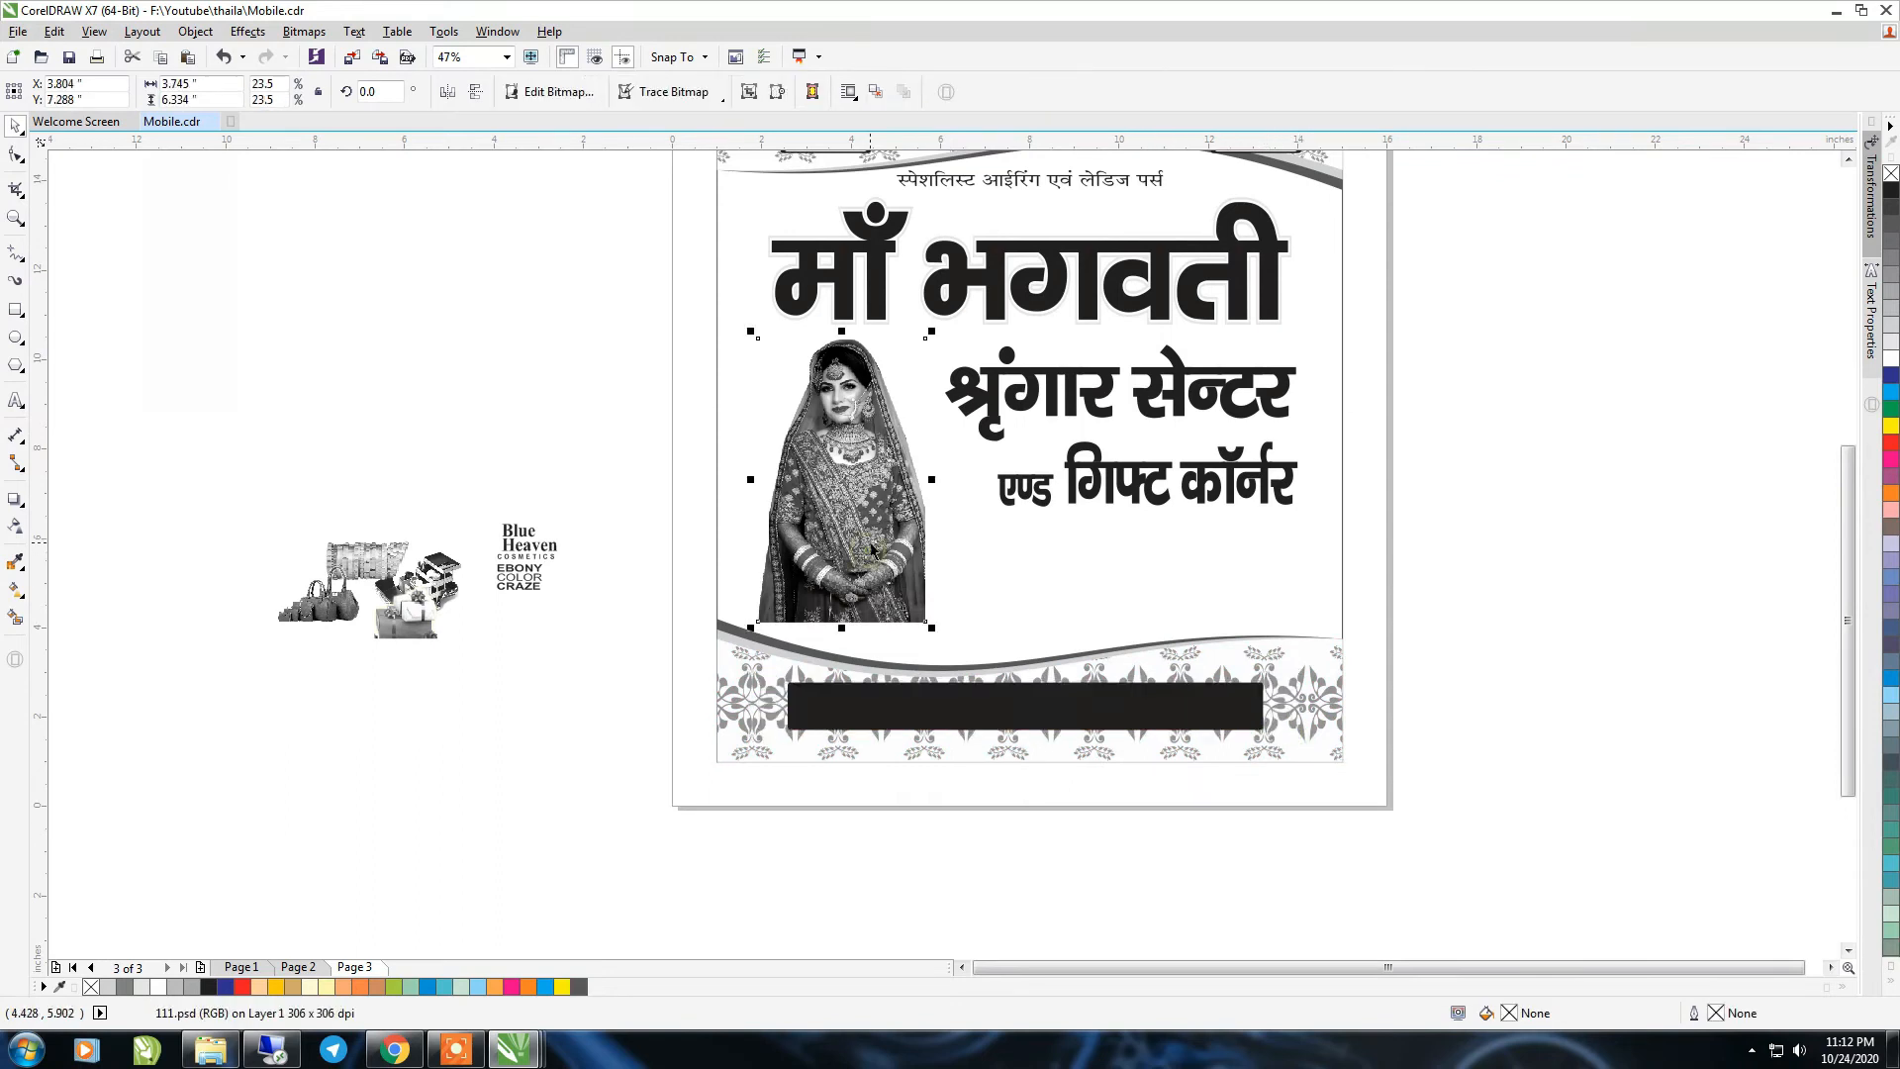
drag(931, 625, 985, 692)
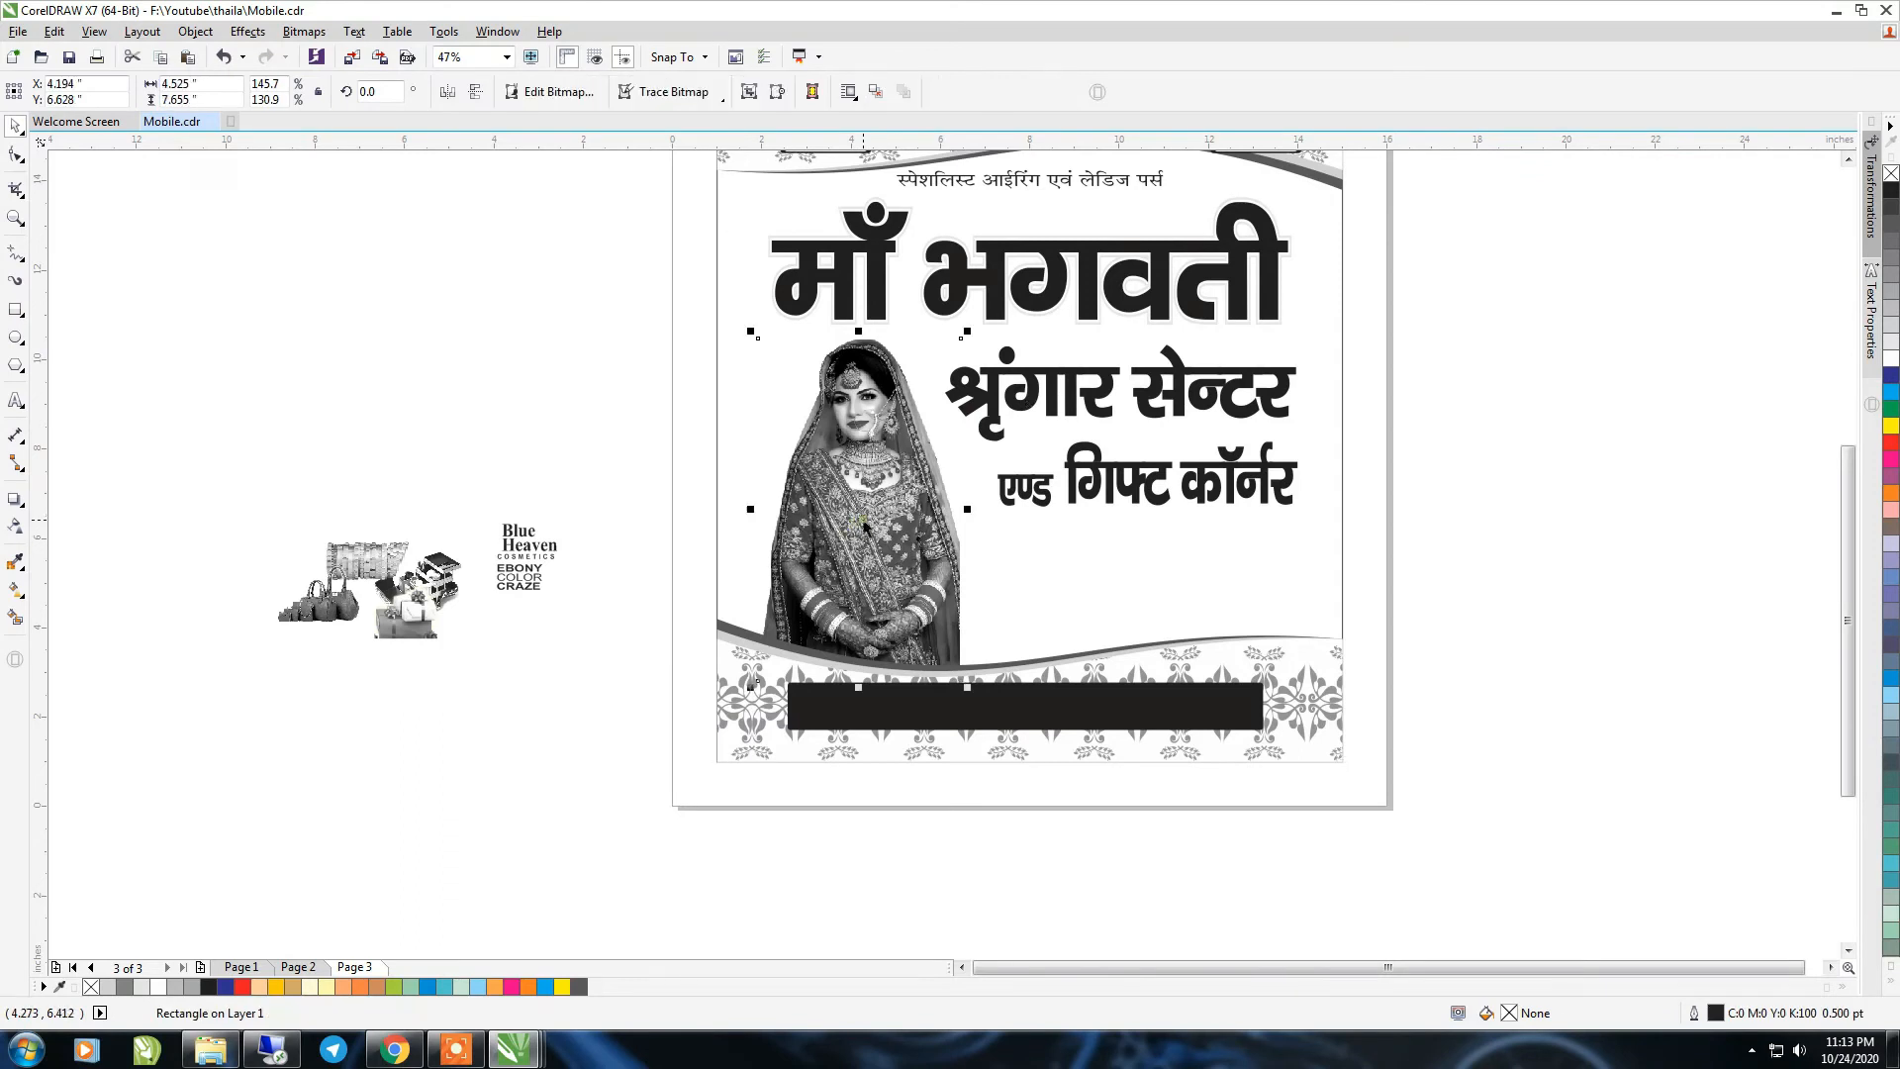
drag(858, 511, 815, 525)
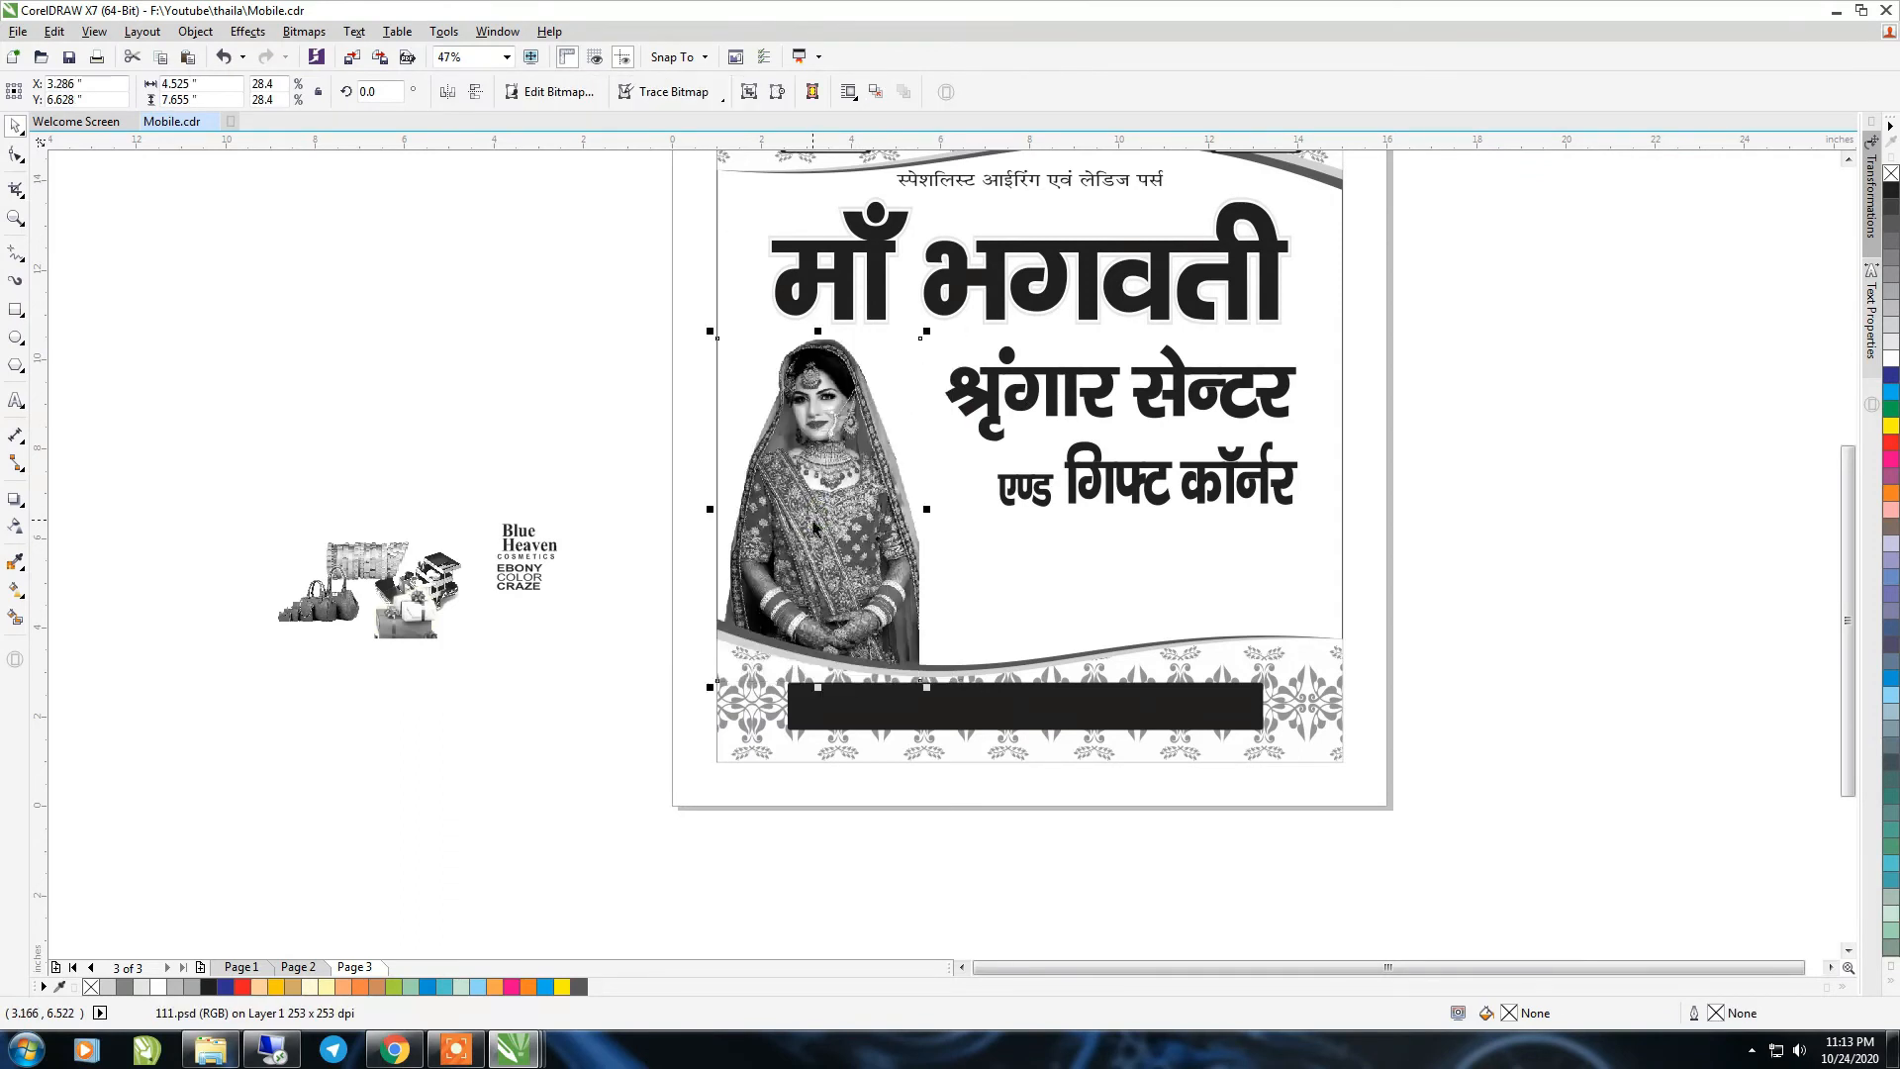
click(600, 511)
Move the gift box picture apart from the other product pictures beside the page
click(414, 620)
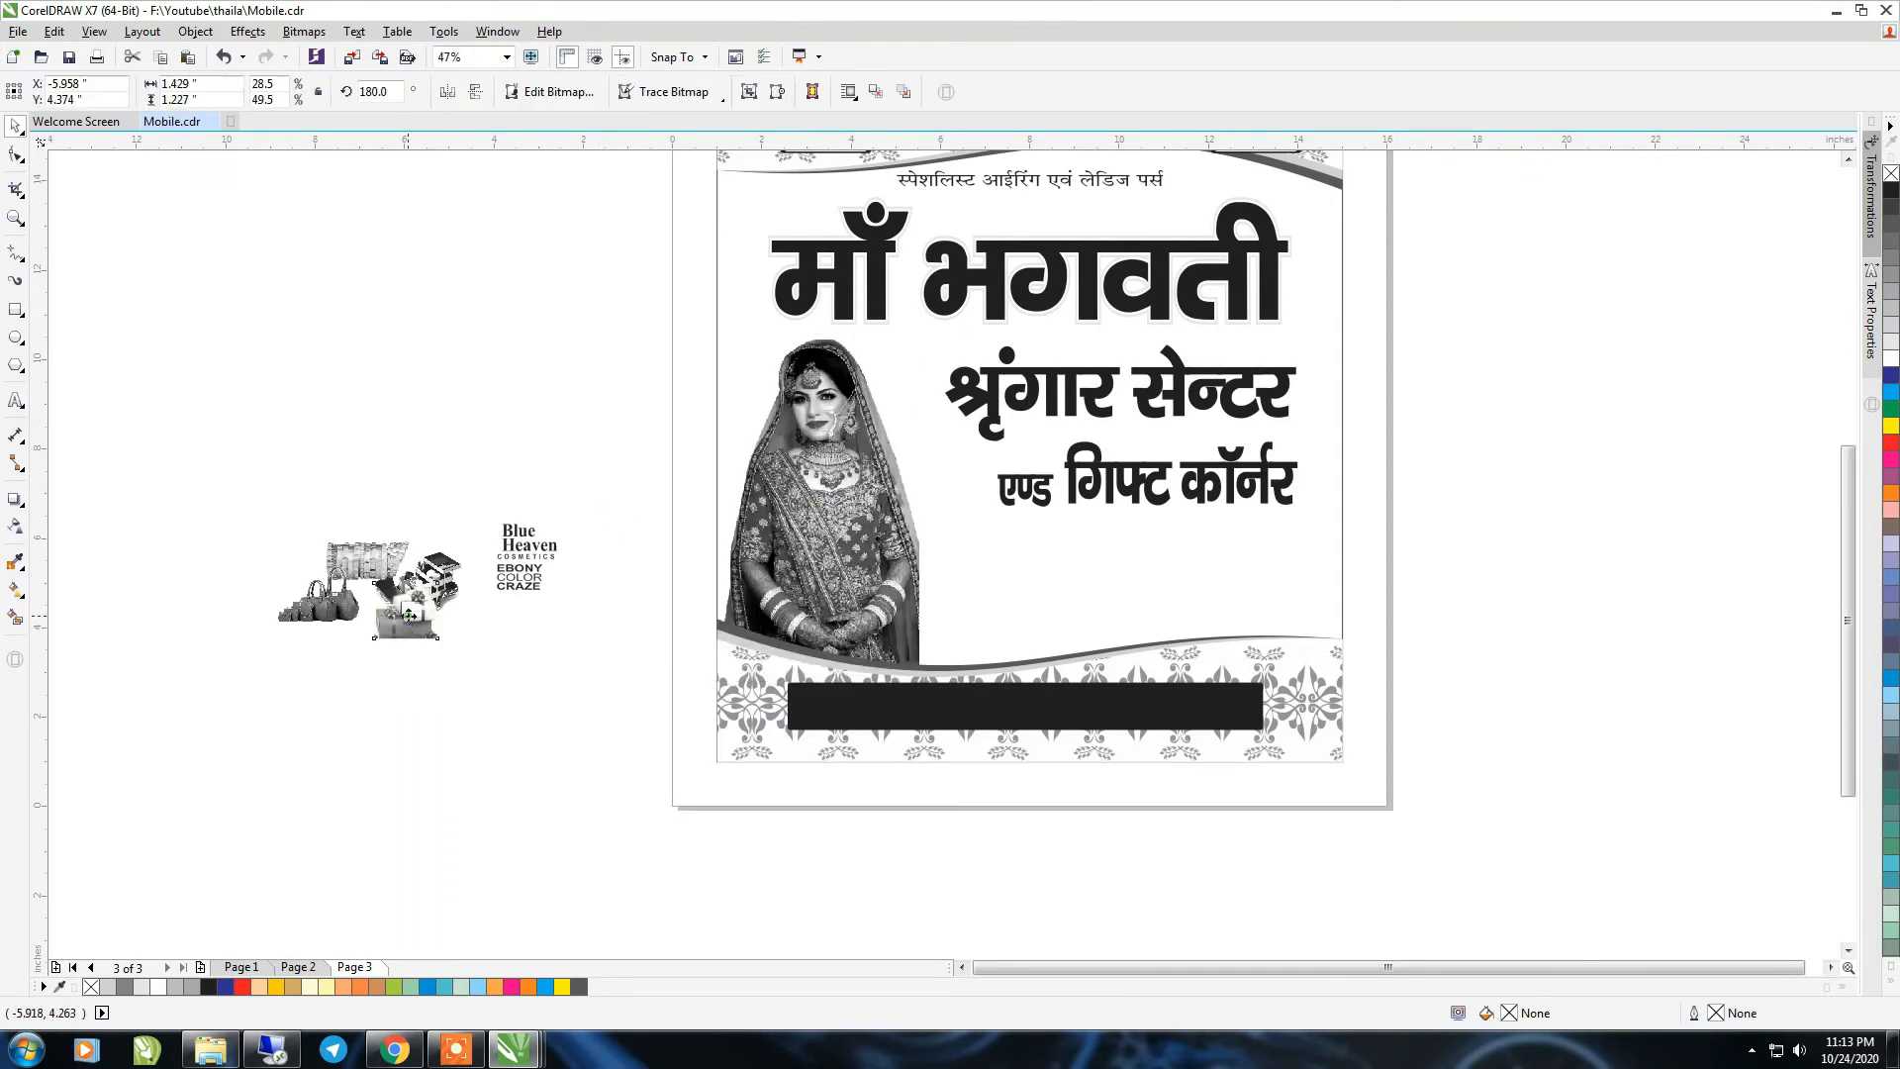
drag(205, 477, 485, 742)
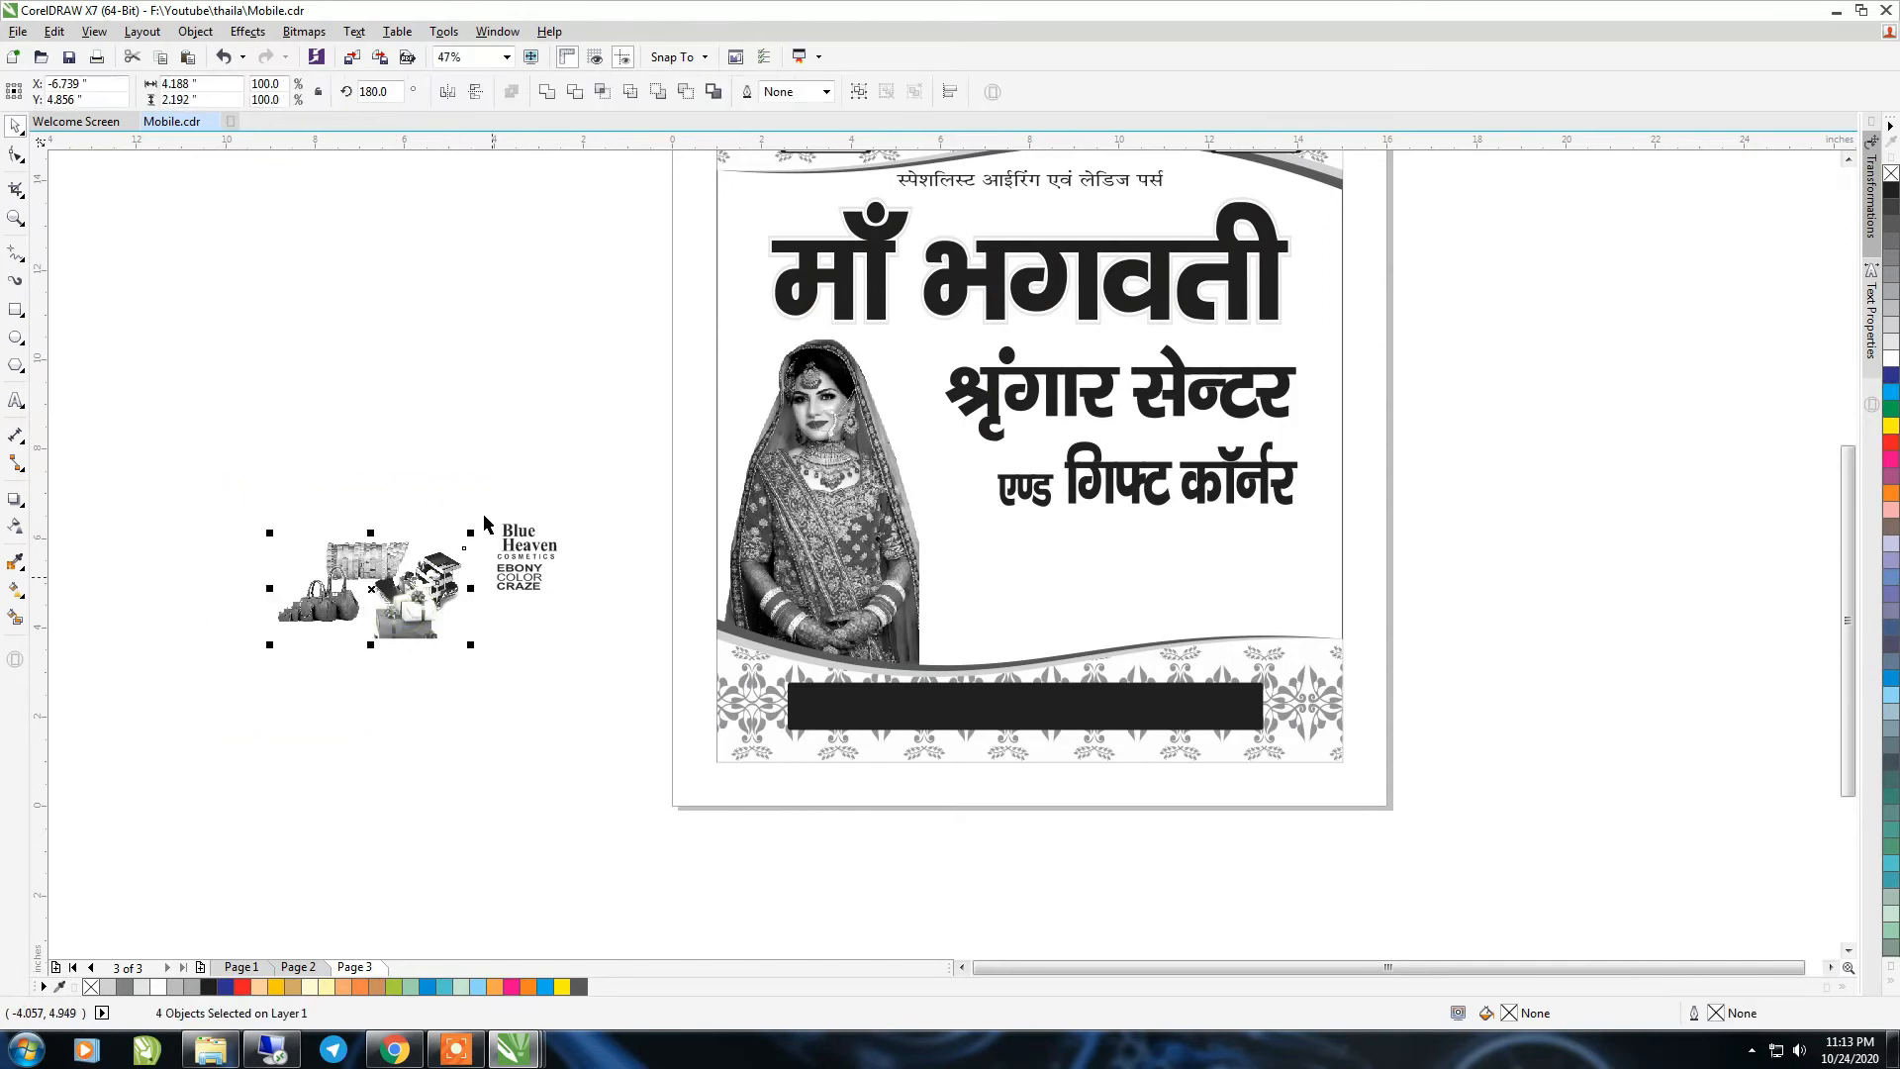
click(375, 441)
key(F2)
drag(199, 428, 1304, 791)
drag(380, 573, 448, 706)
Mirror the handbags picture horizontally, place it right of the bride above the lower wave and enlarge it
click(278, 561)
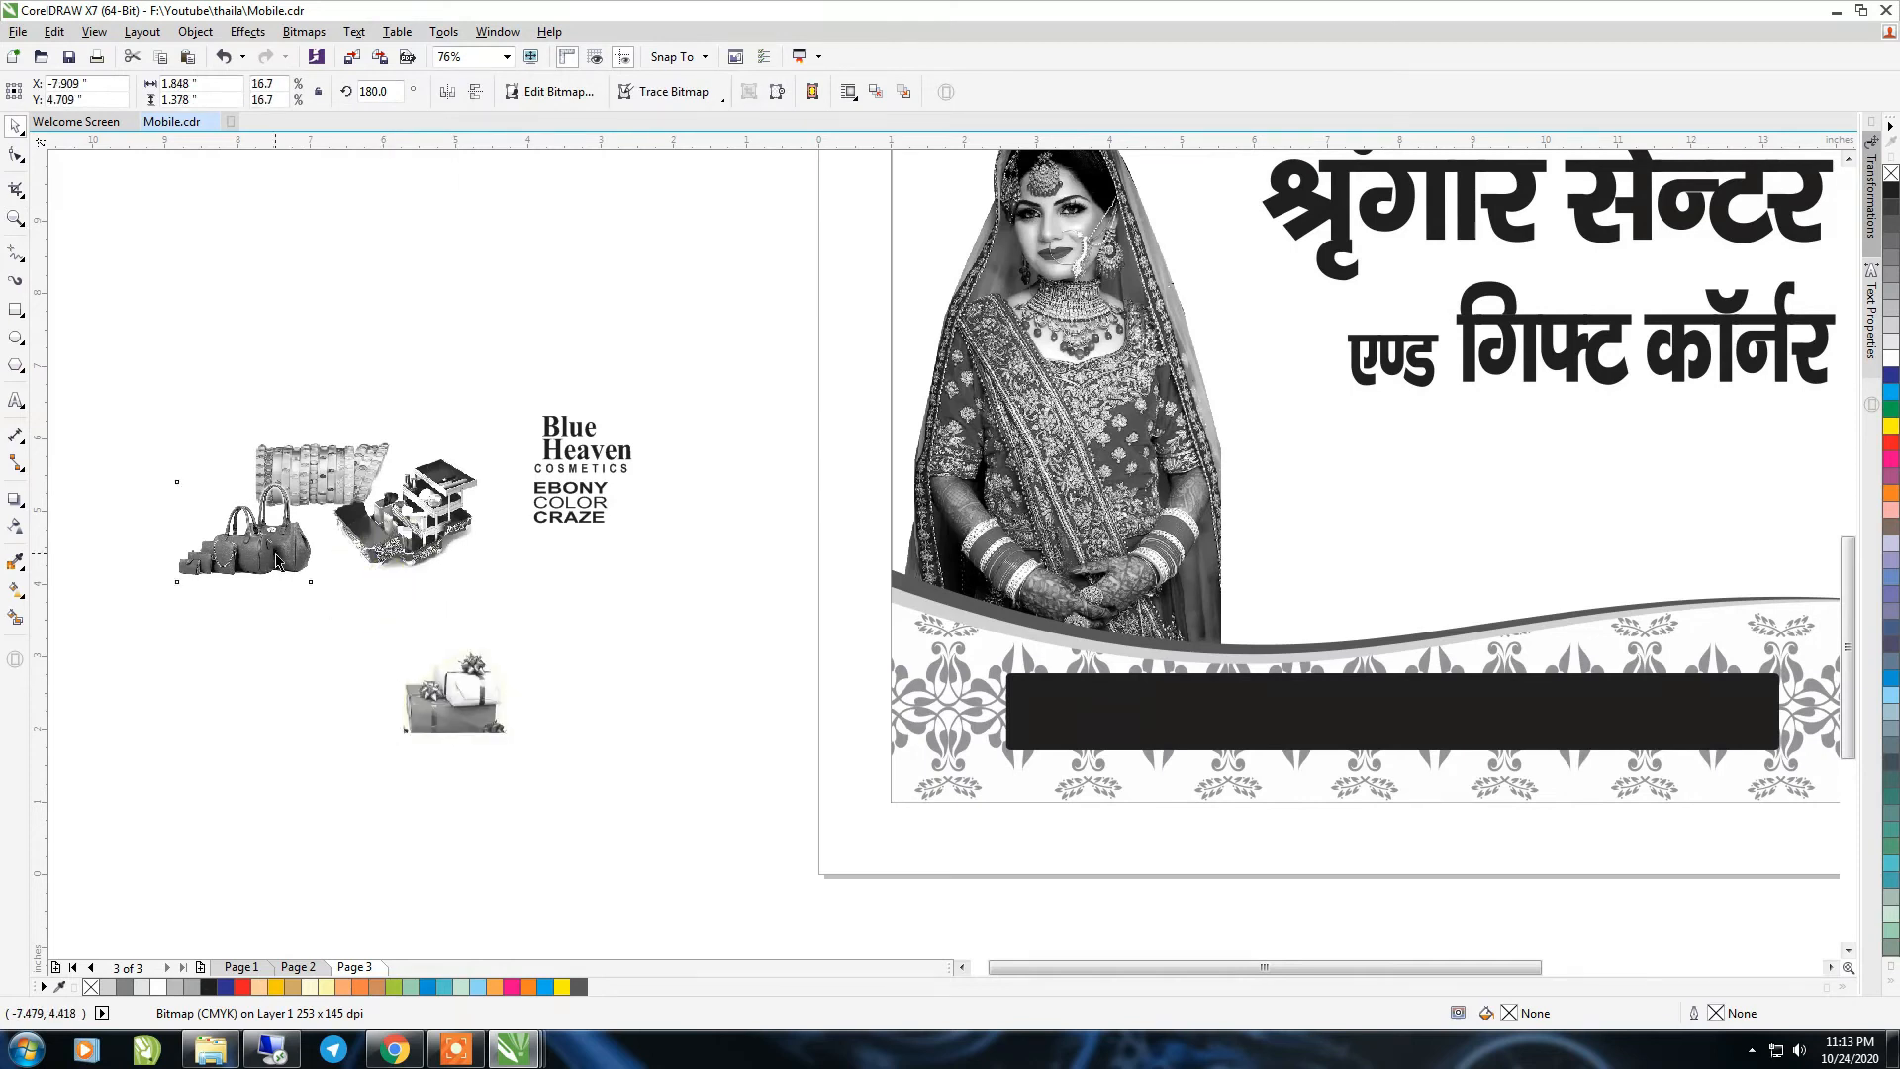
click(447, 91)
drag(262, 541, 1306, 603)
drag(1362, 540, 1432, 486)
Arrange the cosmetics box, gift box and bangles pictures around the handbags beside the bride
click(400, 494)
drag(395, 506, 1452, 567)
drag(455, 697, 1463, 465)
drag(323, 477, 445, 825)
click(630, 640)
scroll(596, 649, down, 2)
key(z)
key(space)
Fill the bar on the bottom border with 60% black and round its corners further
click(1057, 693)
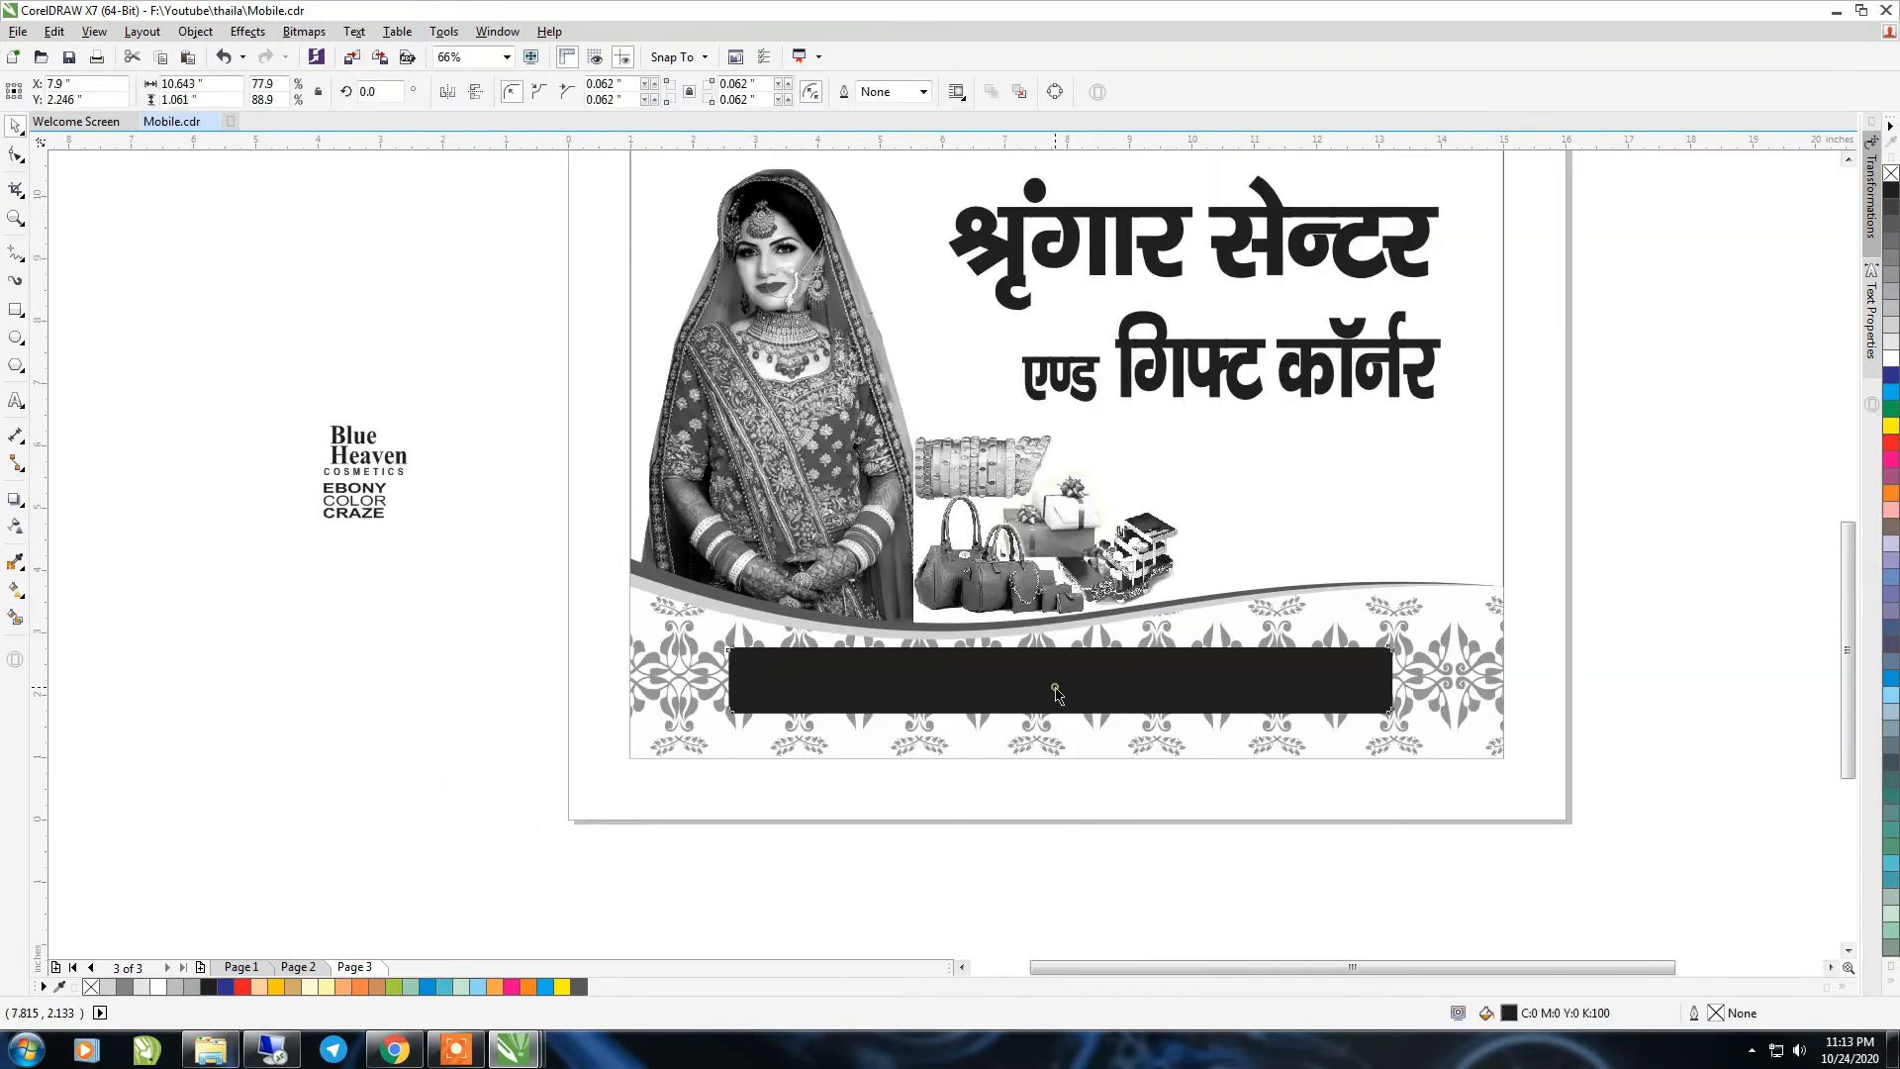
click(1891, 345)
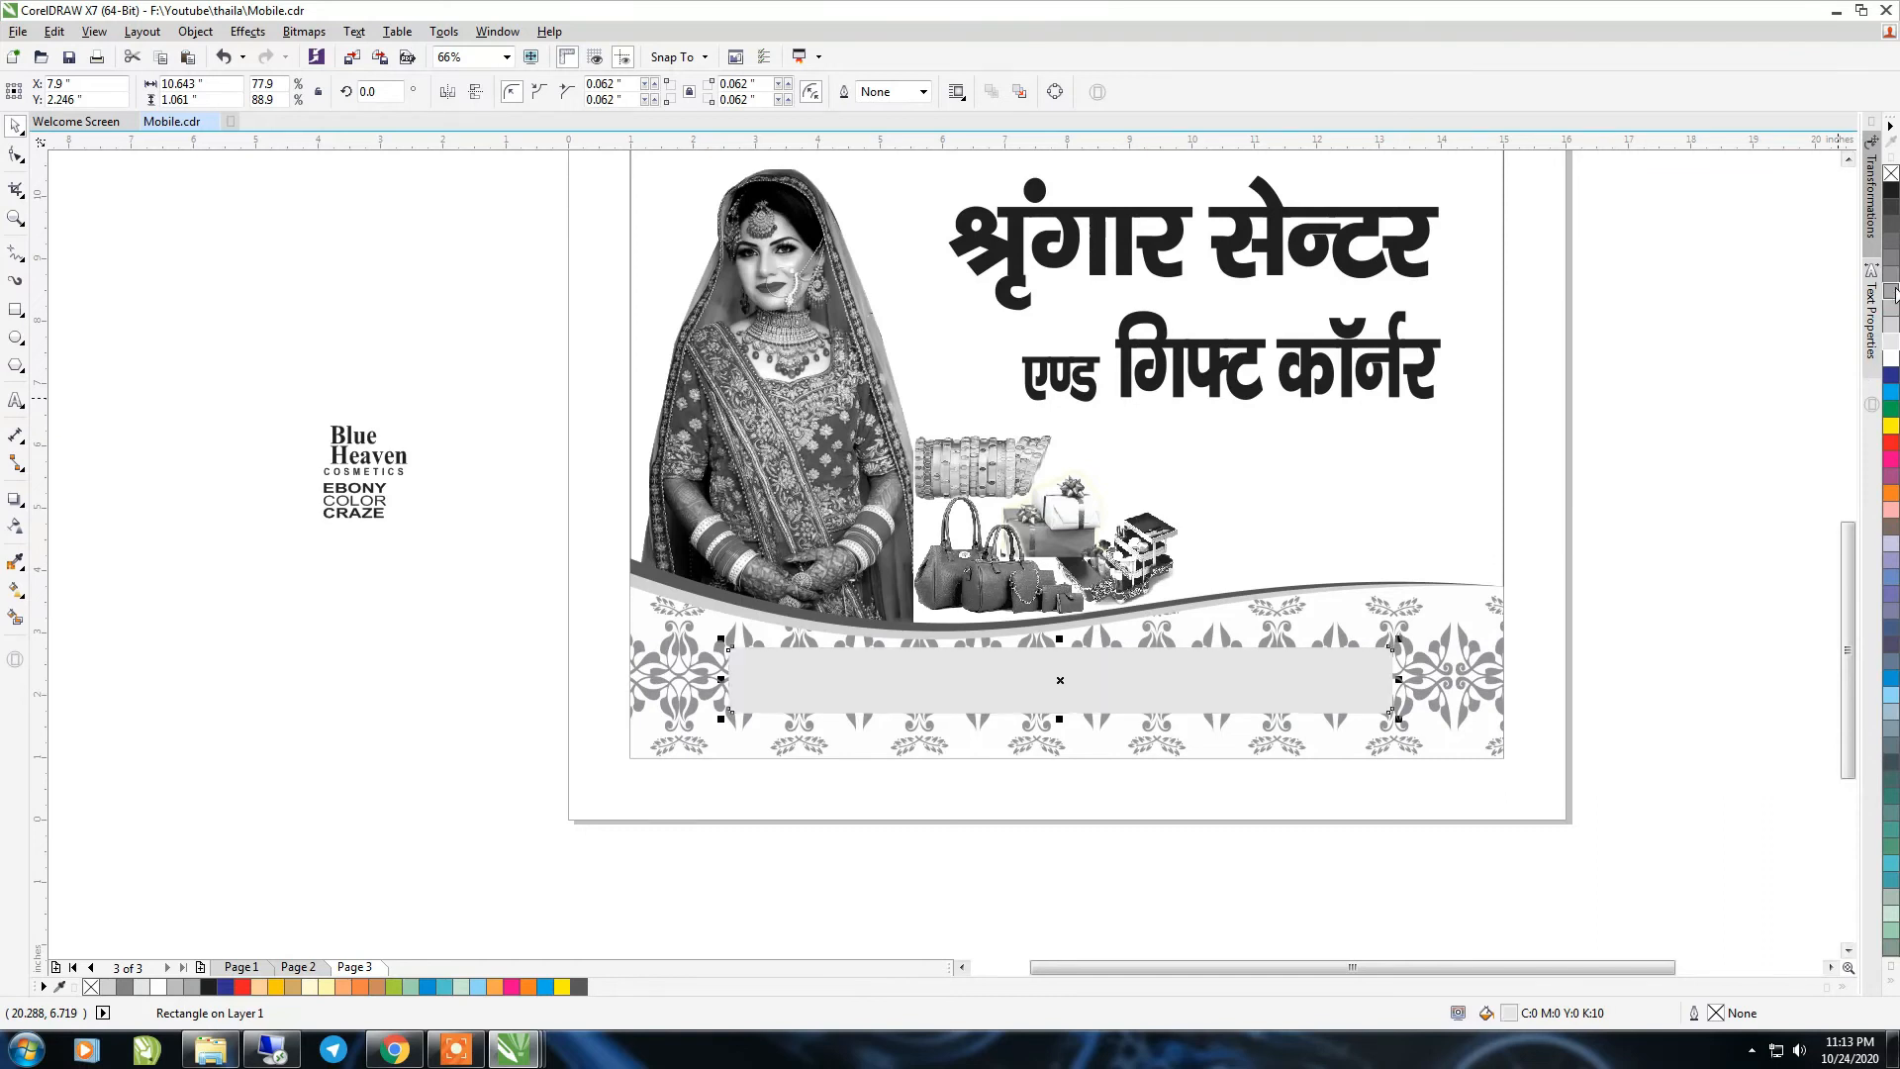
click(1891, 257)
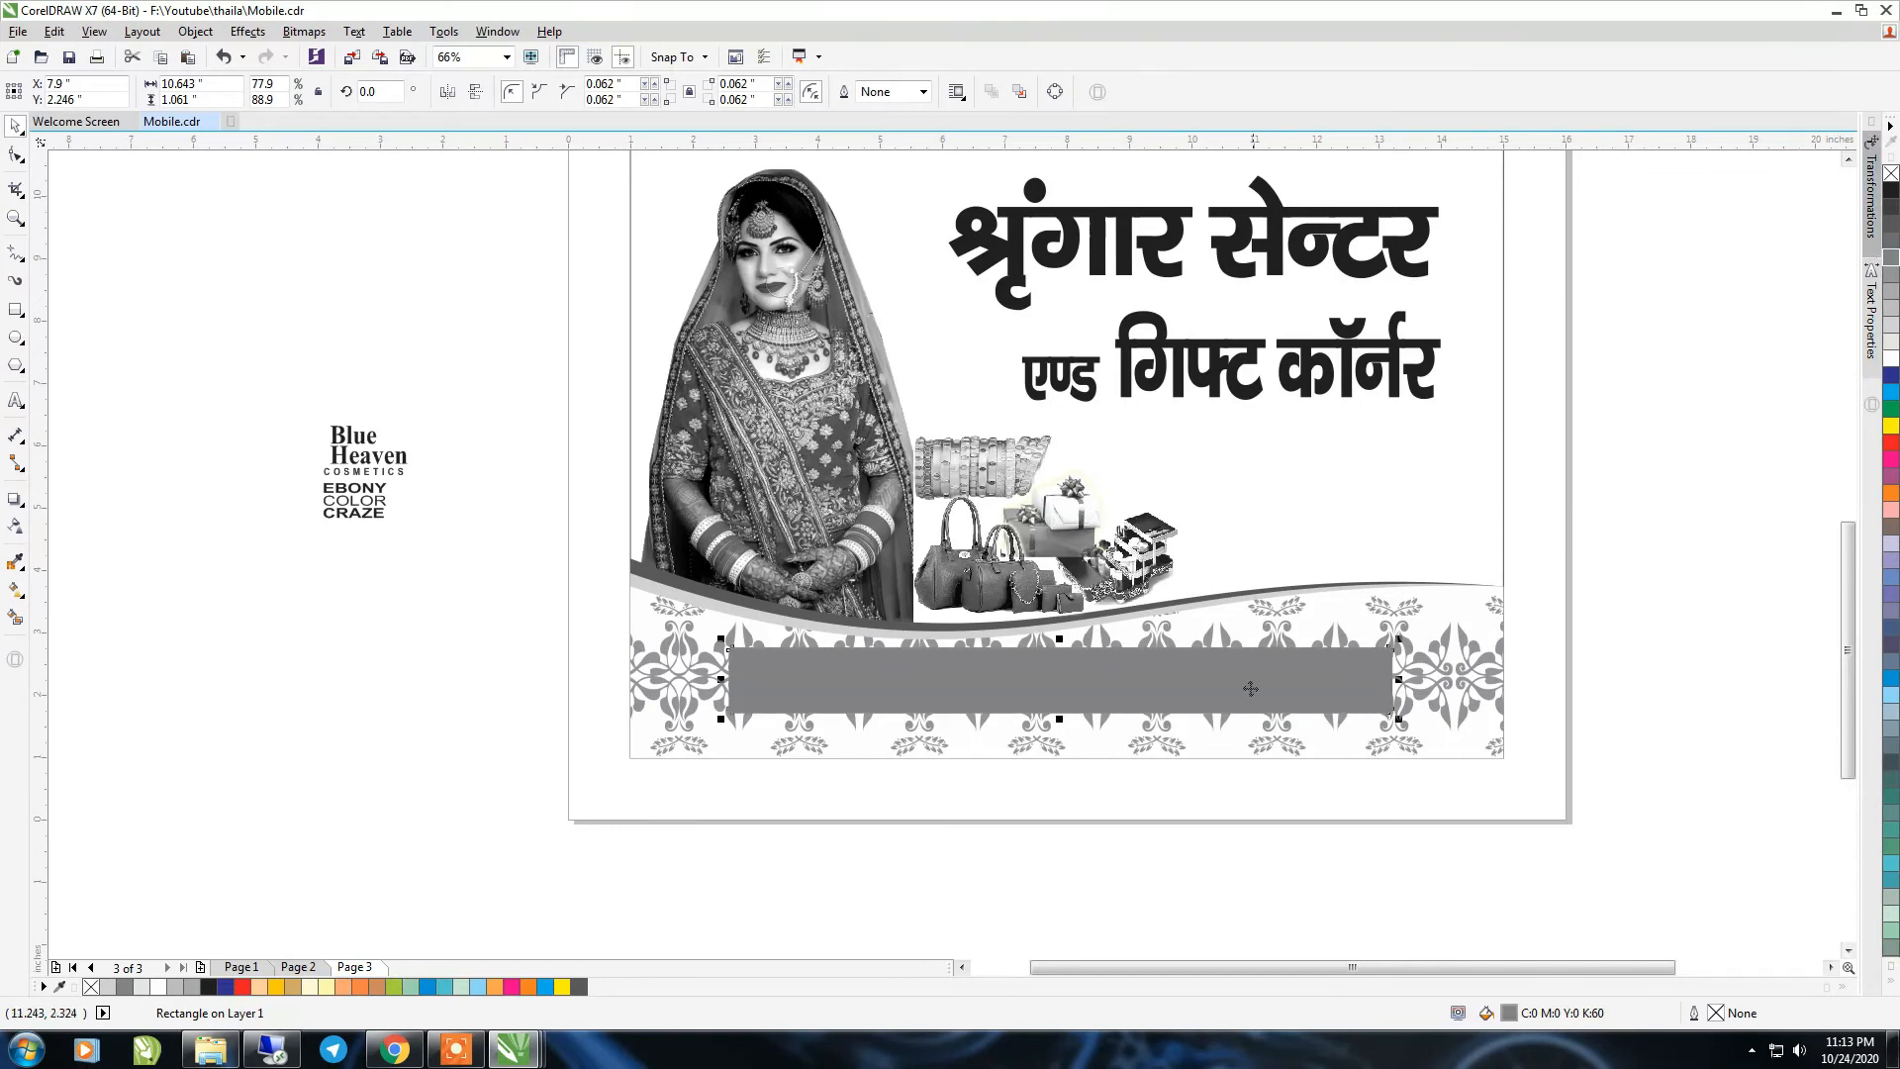
click(790, 86)
Add a copy of the bar behind it, widened to about 11.1 in and filled with 70% black
mouse_move(1399, 682)
mouse_down()
mouse_move(1414, 683)
mouse_move(1403, 714)
mouse_up()
click(1395, 704)
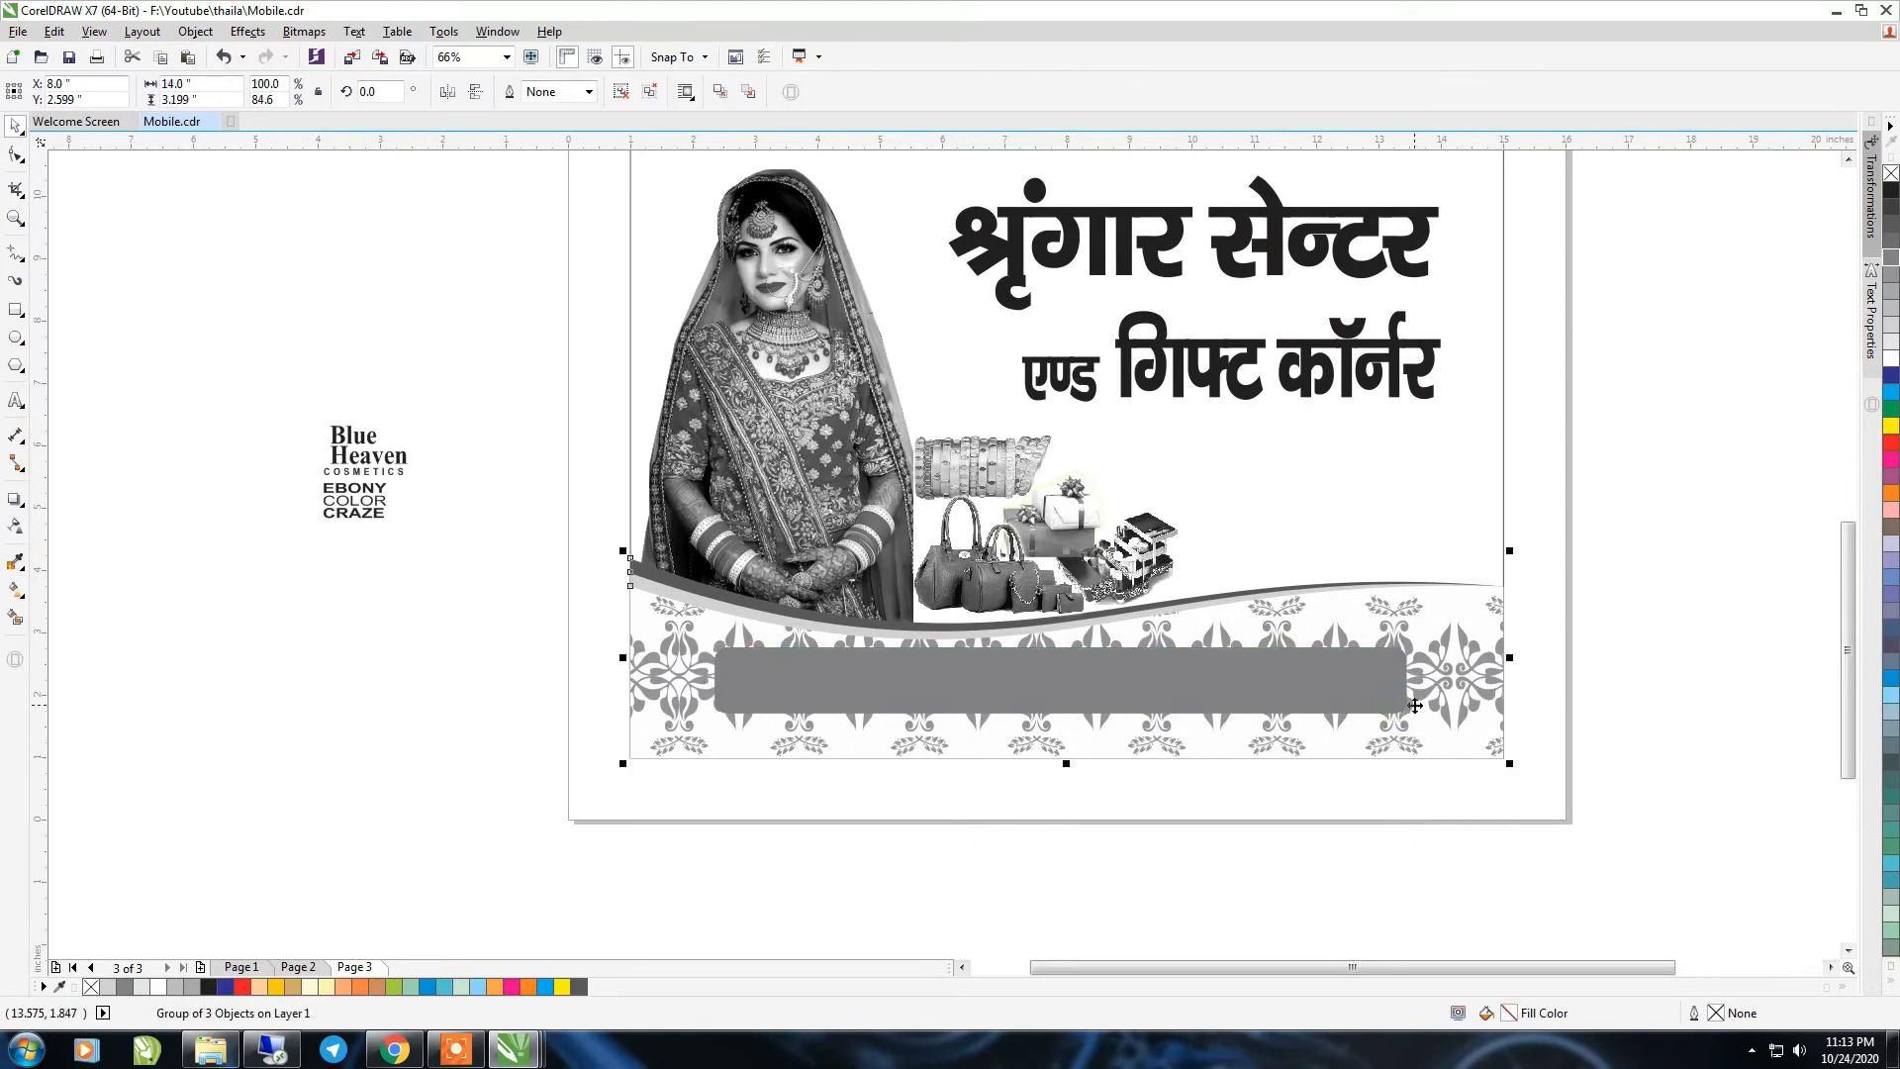
ctrl+click(1415, 705)
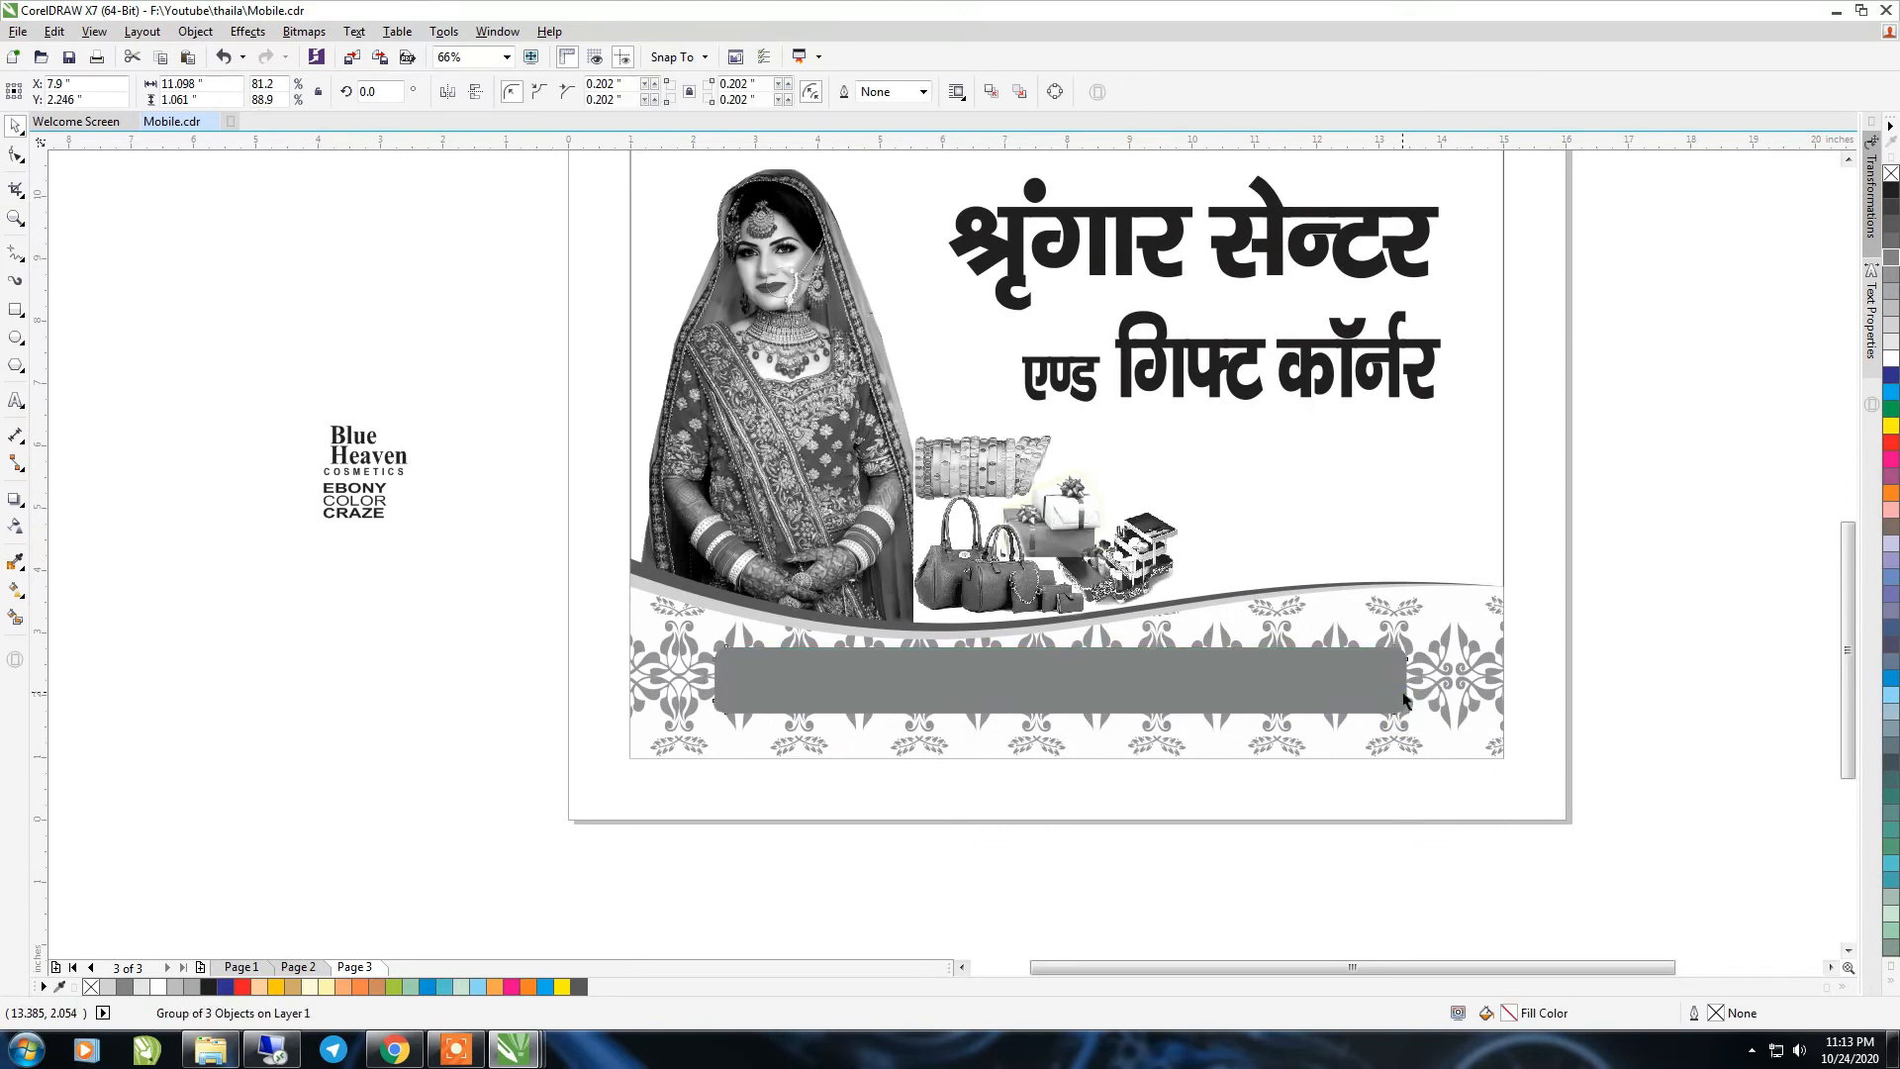
click(1892, 236)
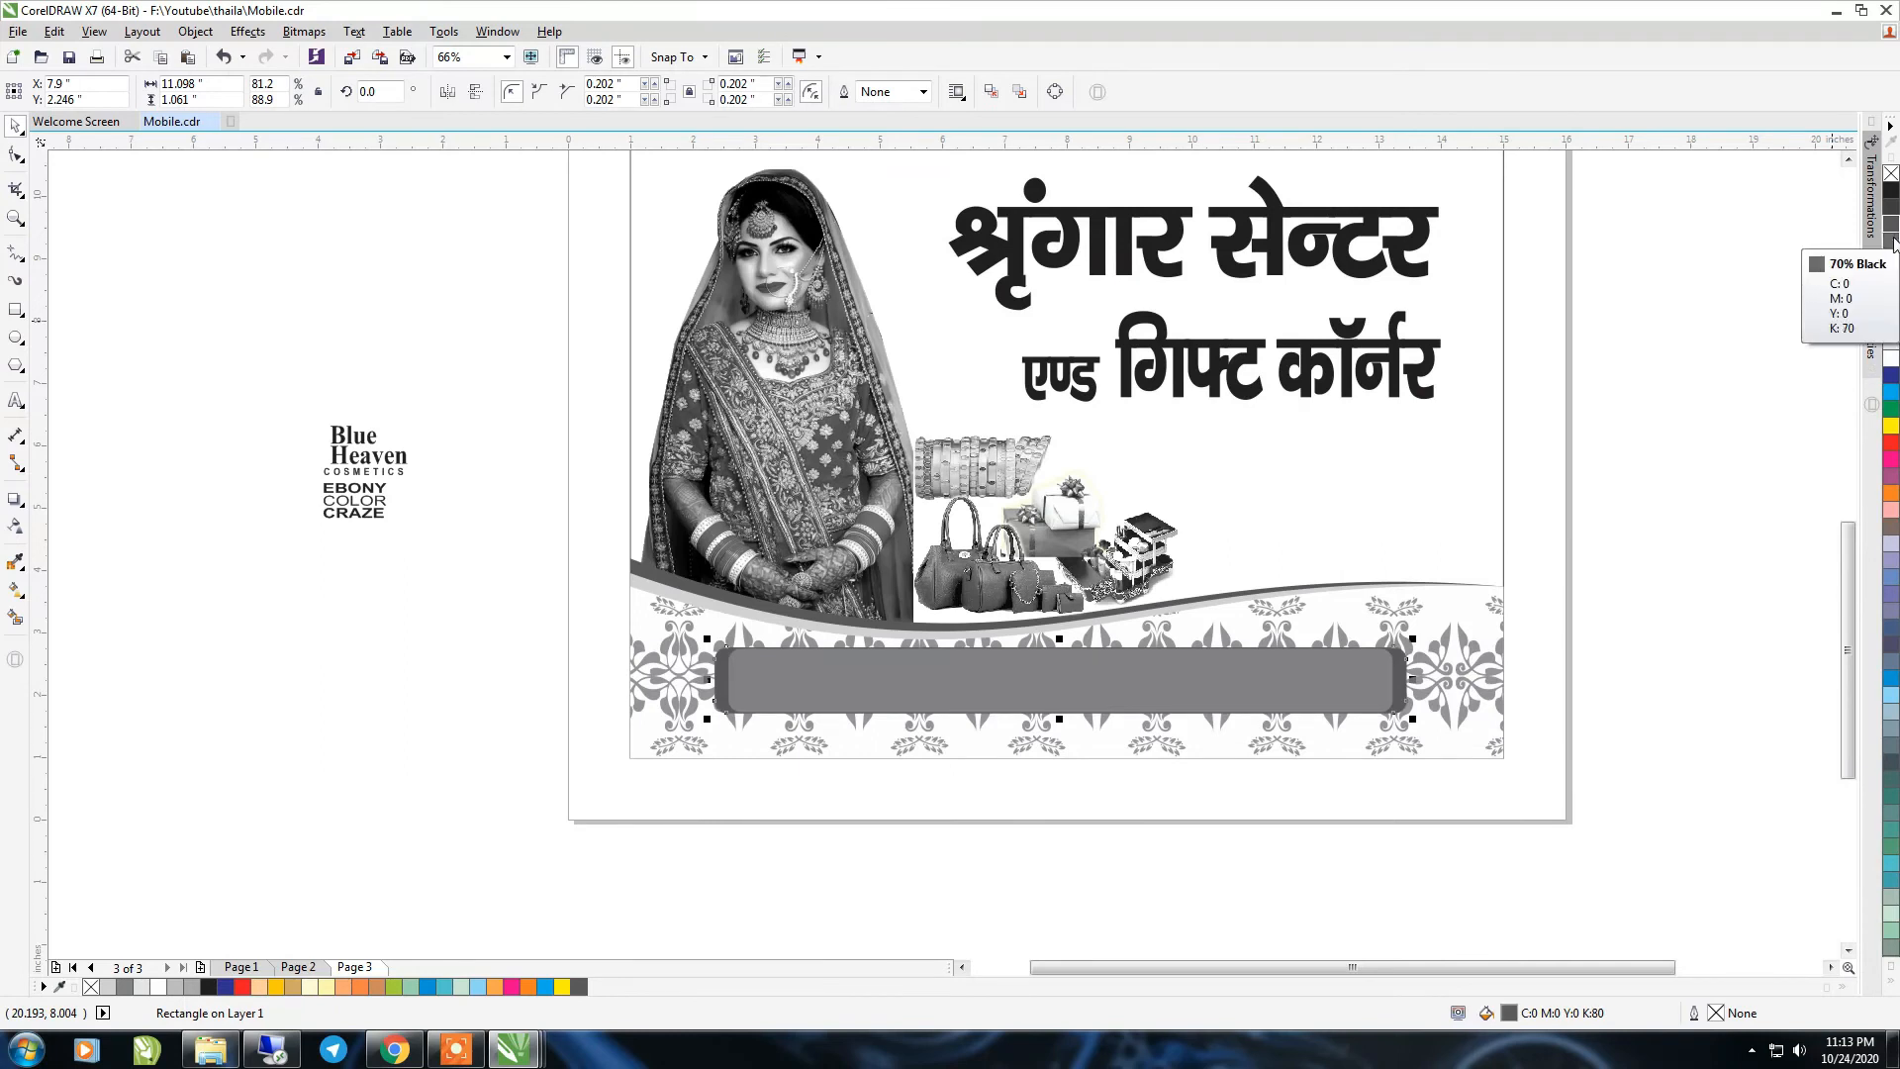
Shrink the front grey bar to about 0.93 in high and adjust its width for an even dark border around it
key(z)
drag(591, 591, 1489, 787)
key(space)
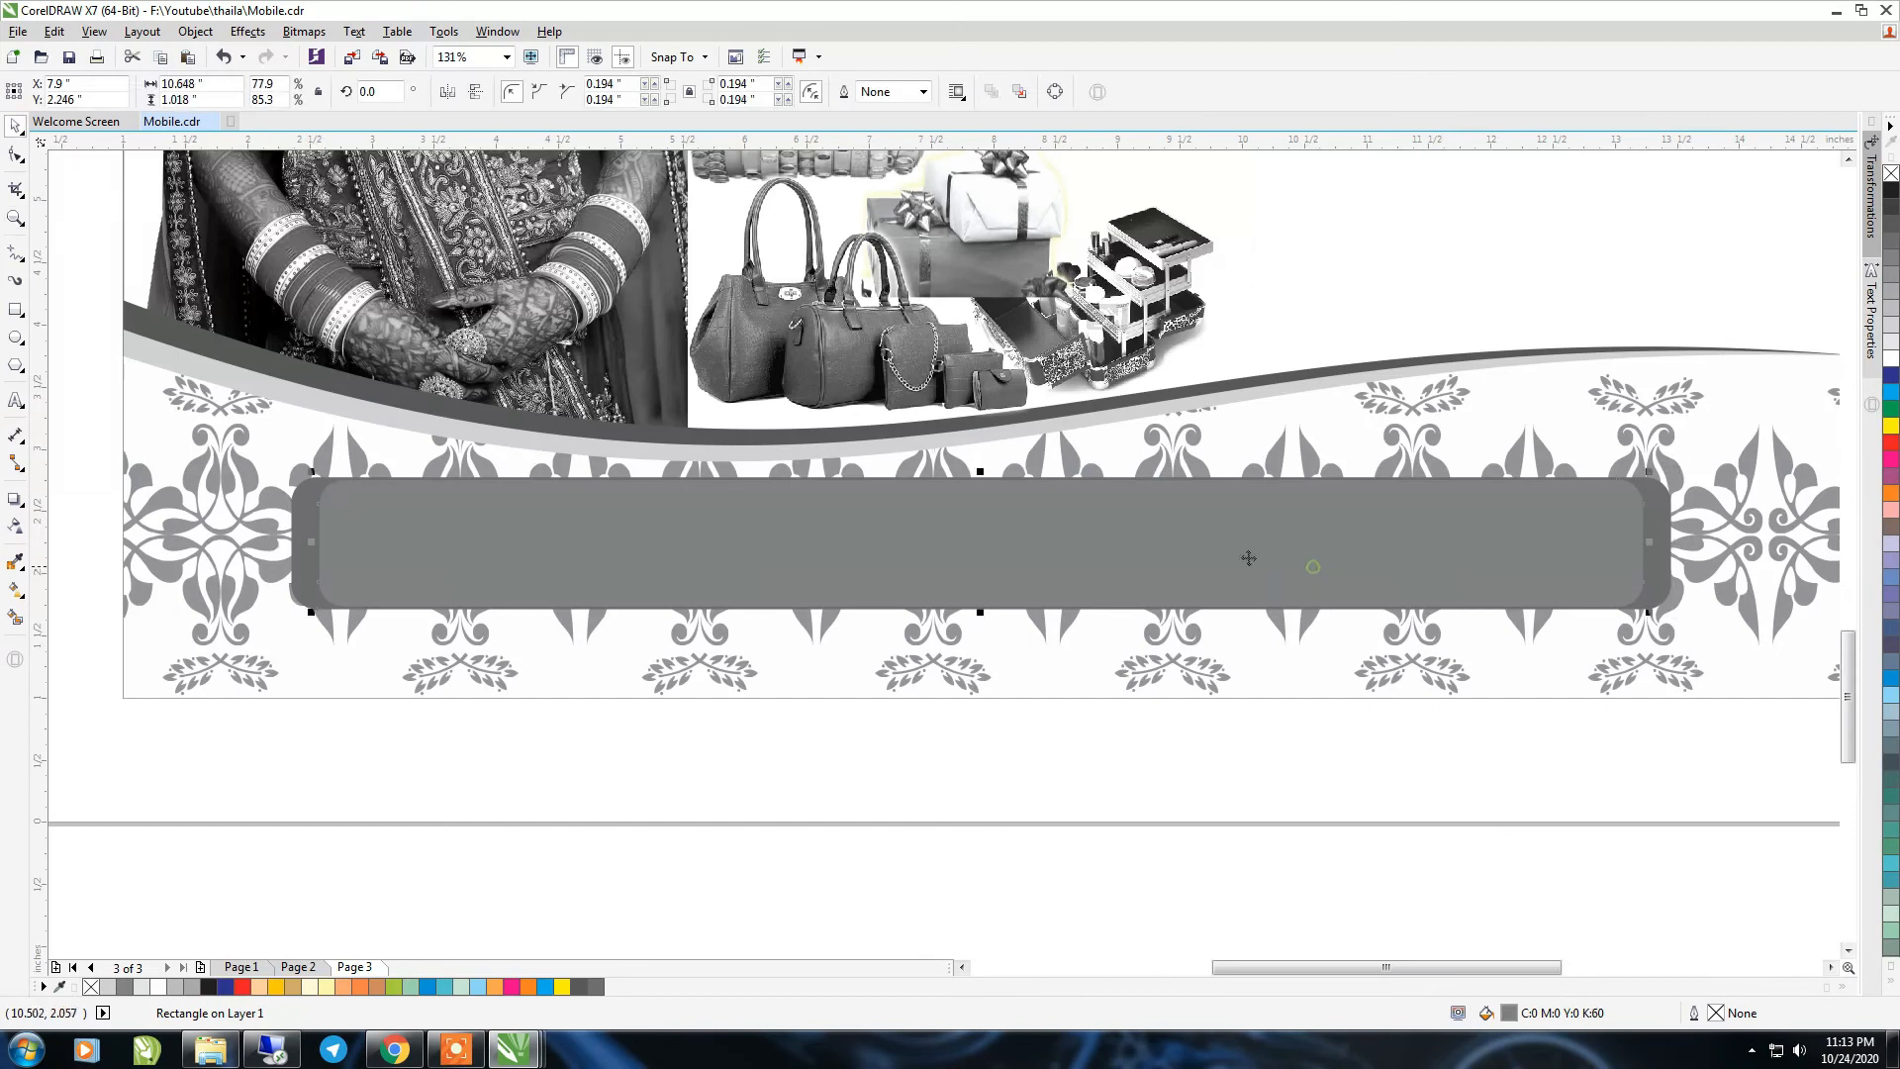
drag(980, 470, 981, 482)
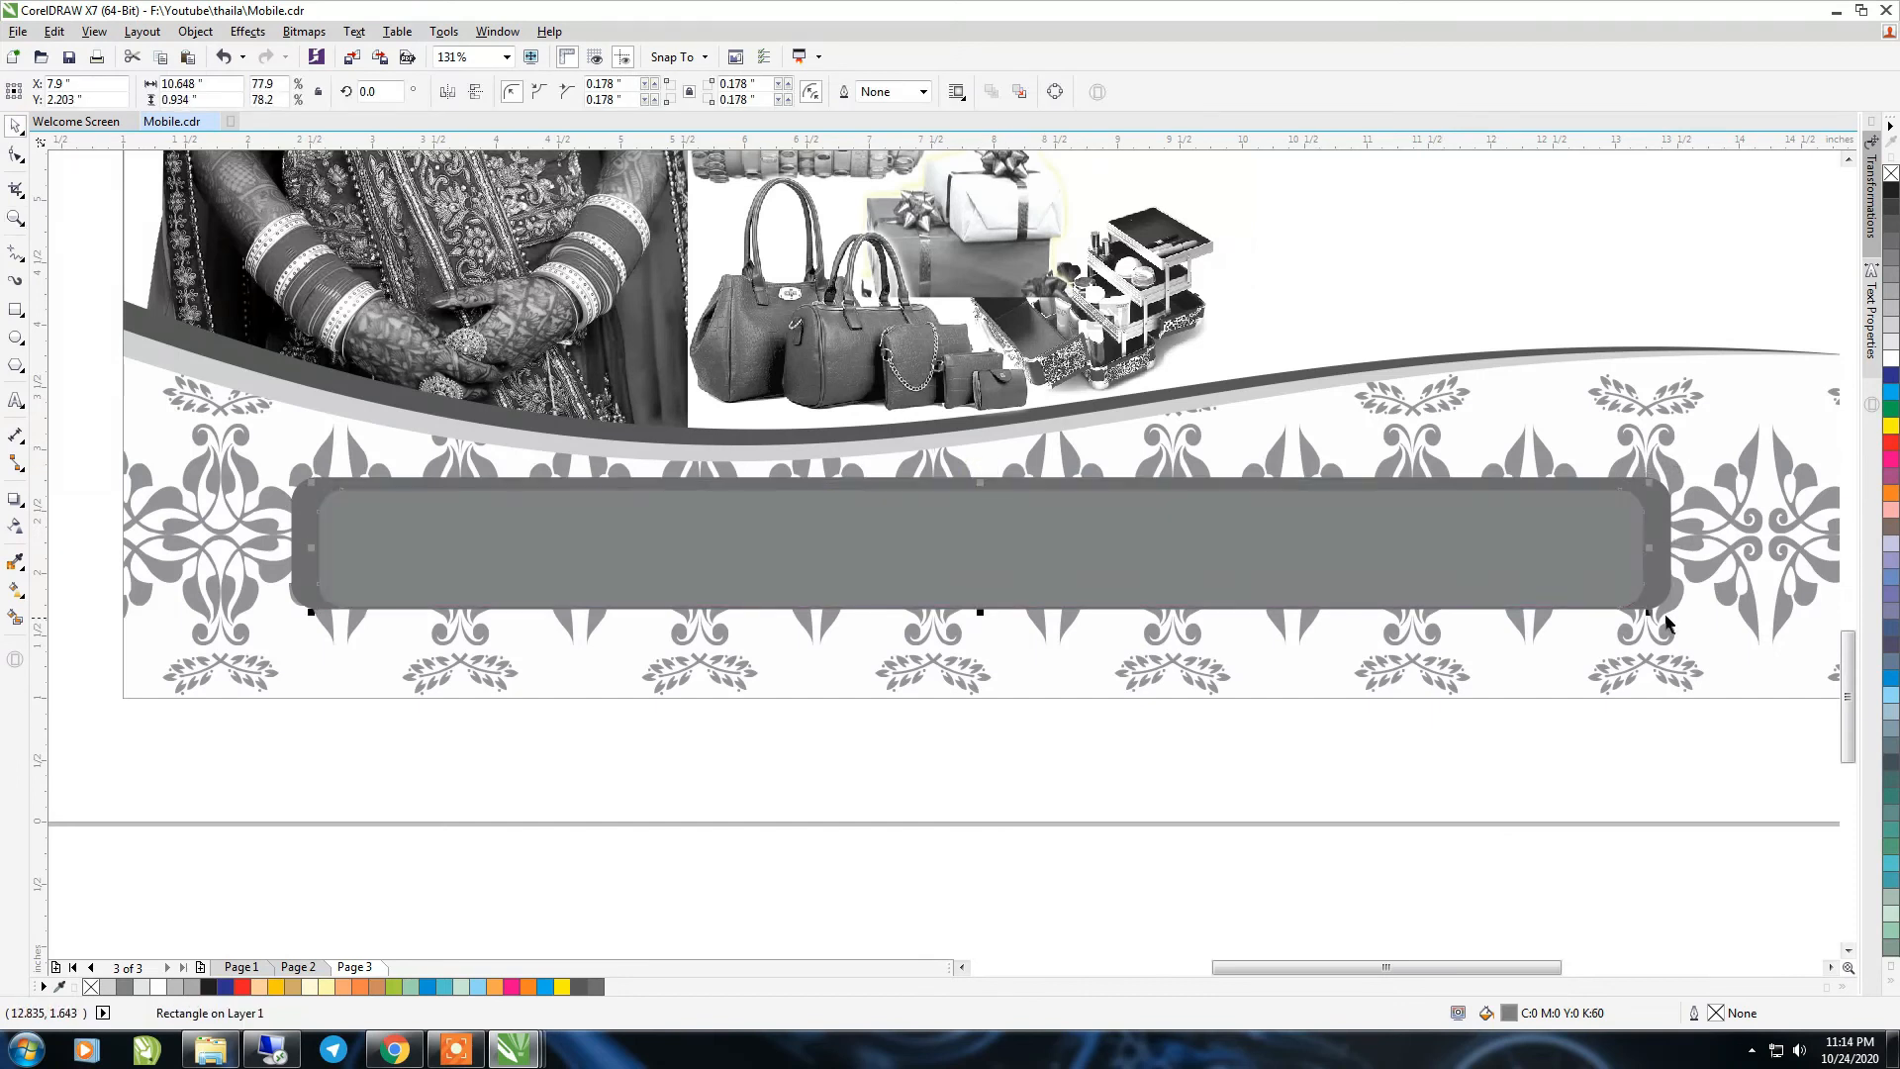
drag(1651, 549, 1663, 550)
Reduce both bars together to about 0.97 in high and centre them horizontally in the frame
shift+click(1668, 581)
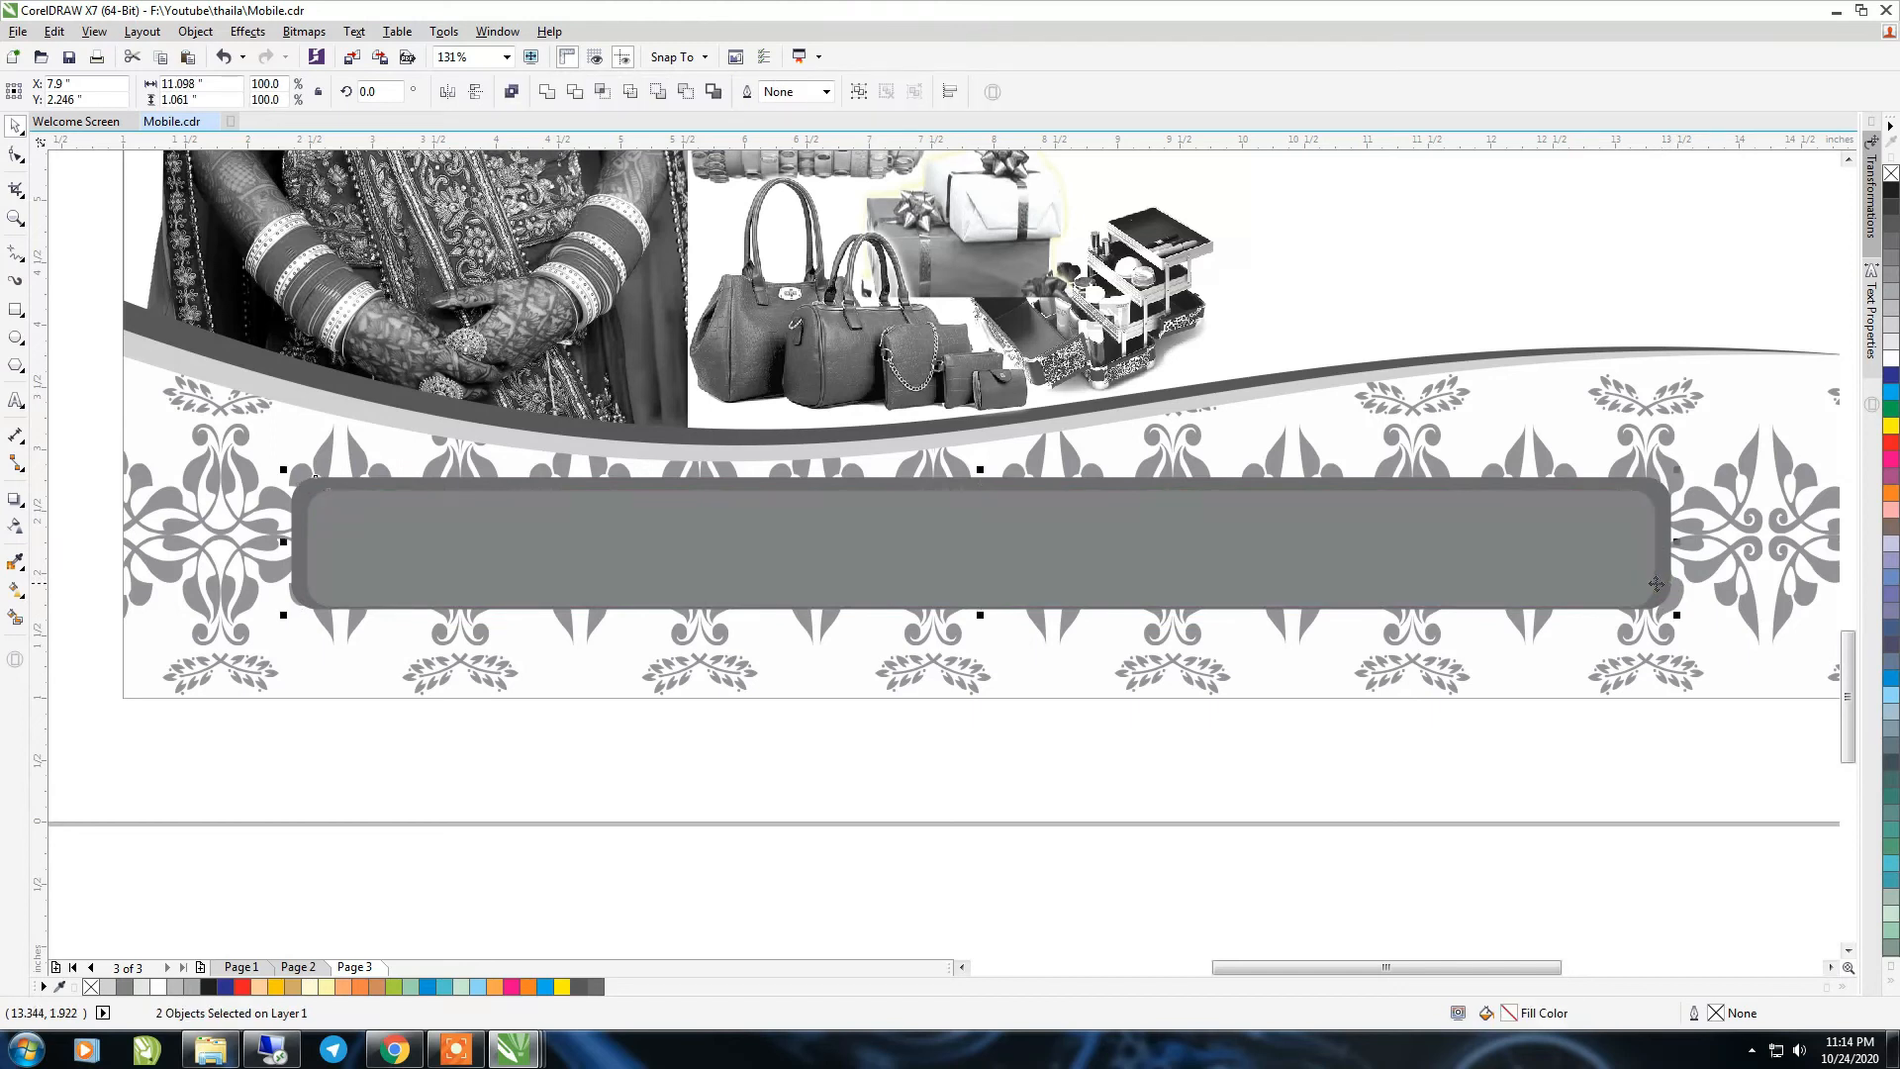
scroll(1424, 599, down, 2)
click(1464, 828)
drag(1696, 827, 846, 502)
drag(1215, 605, 1214, 598)
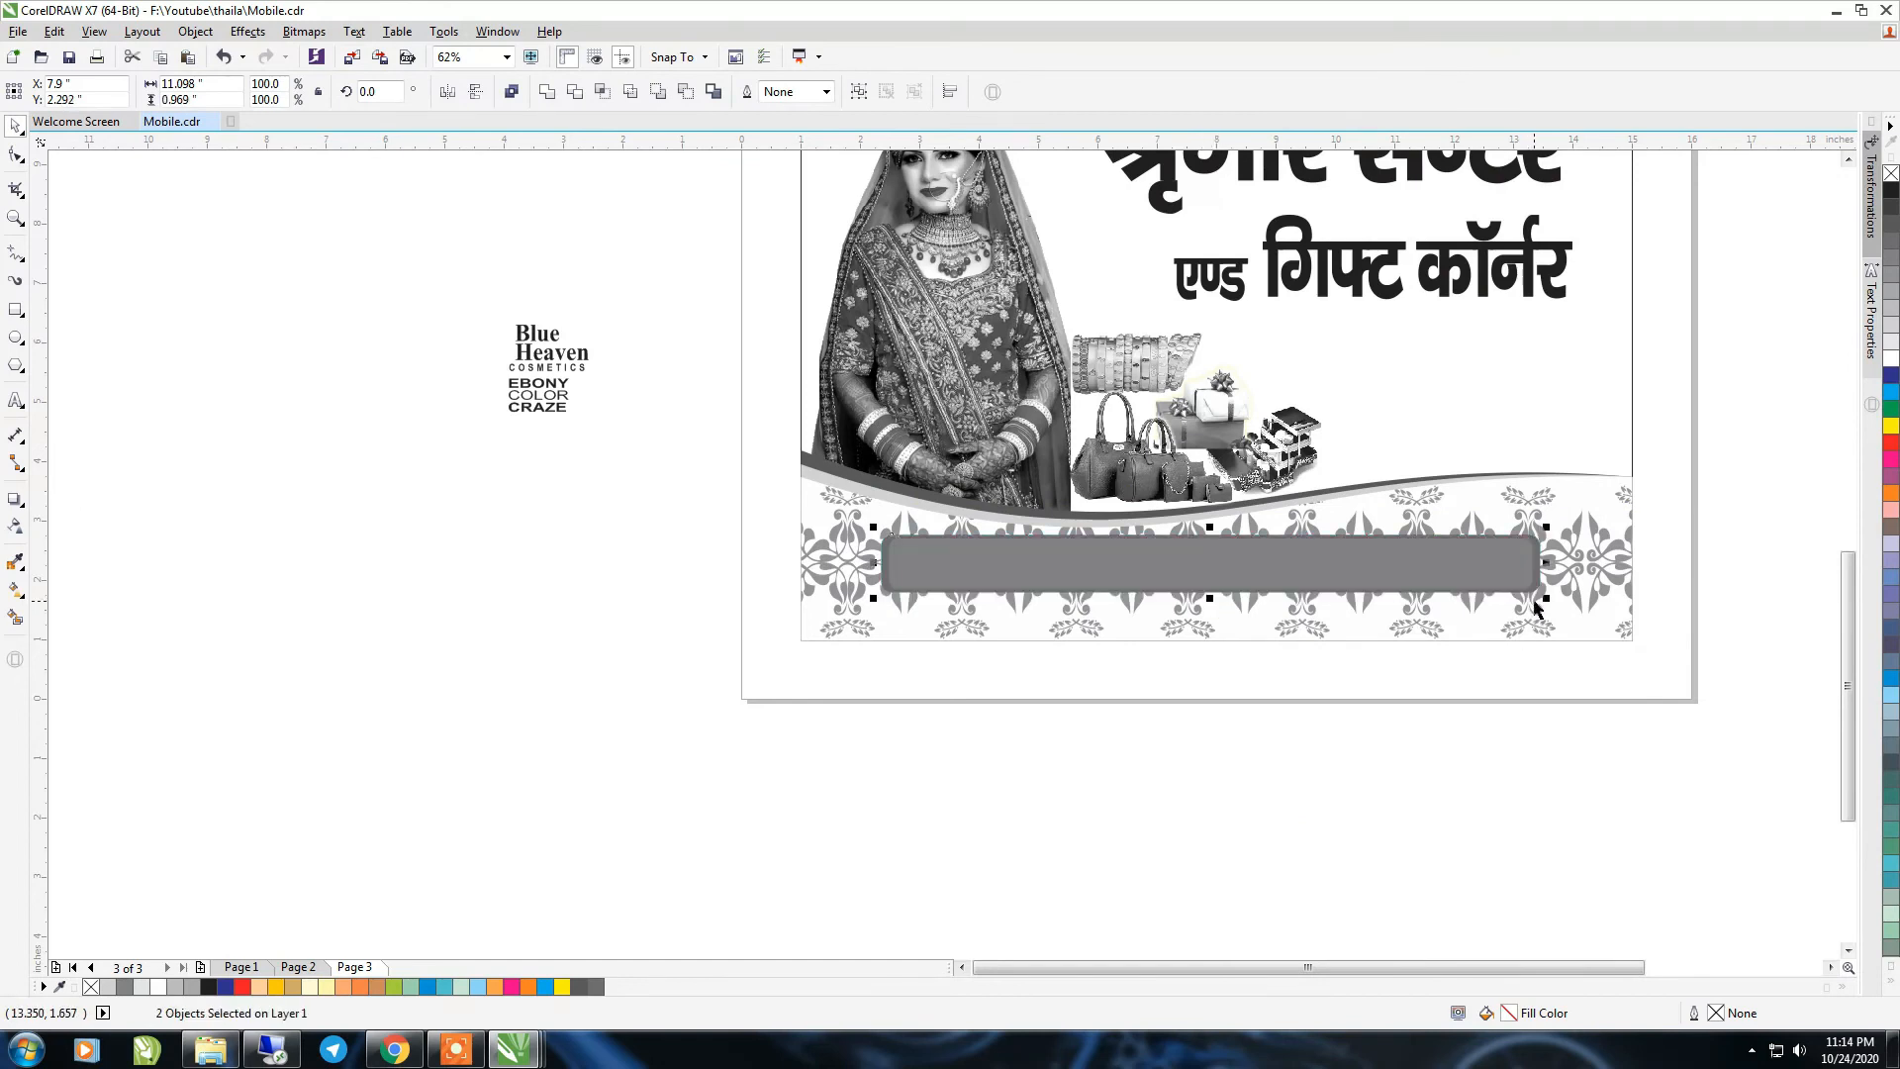
key(Right)
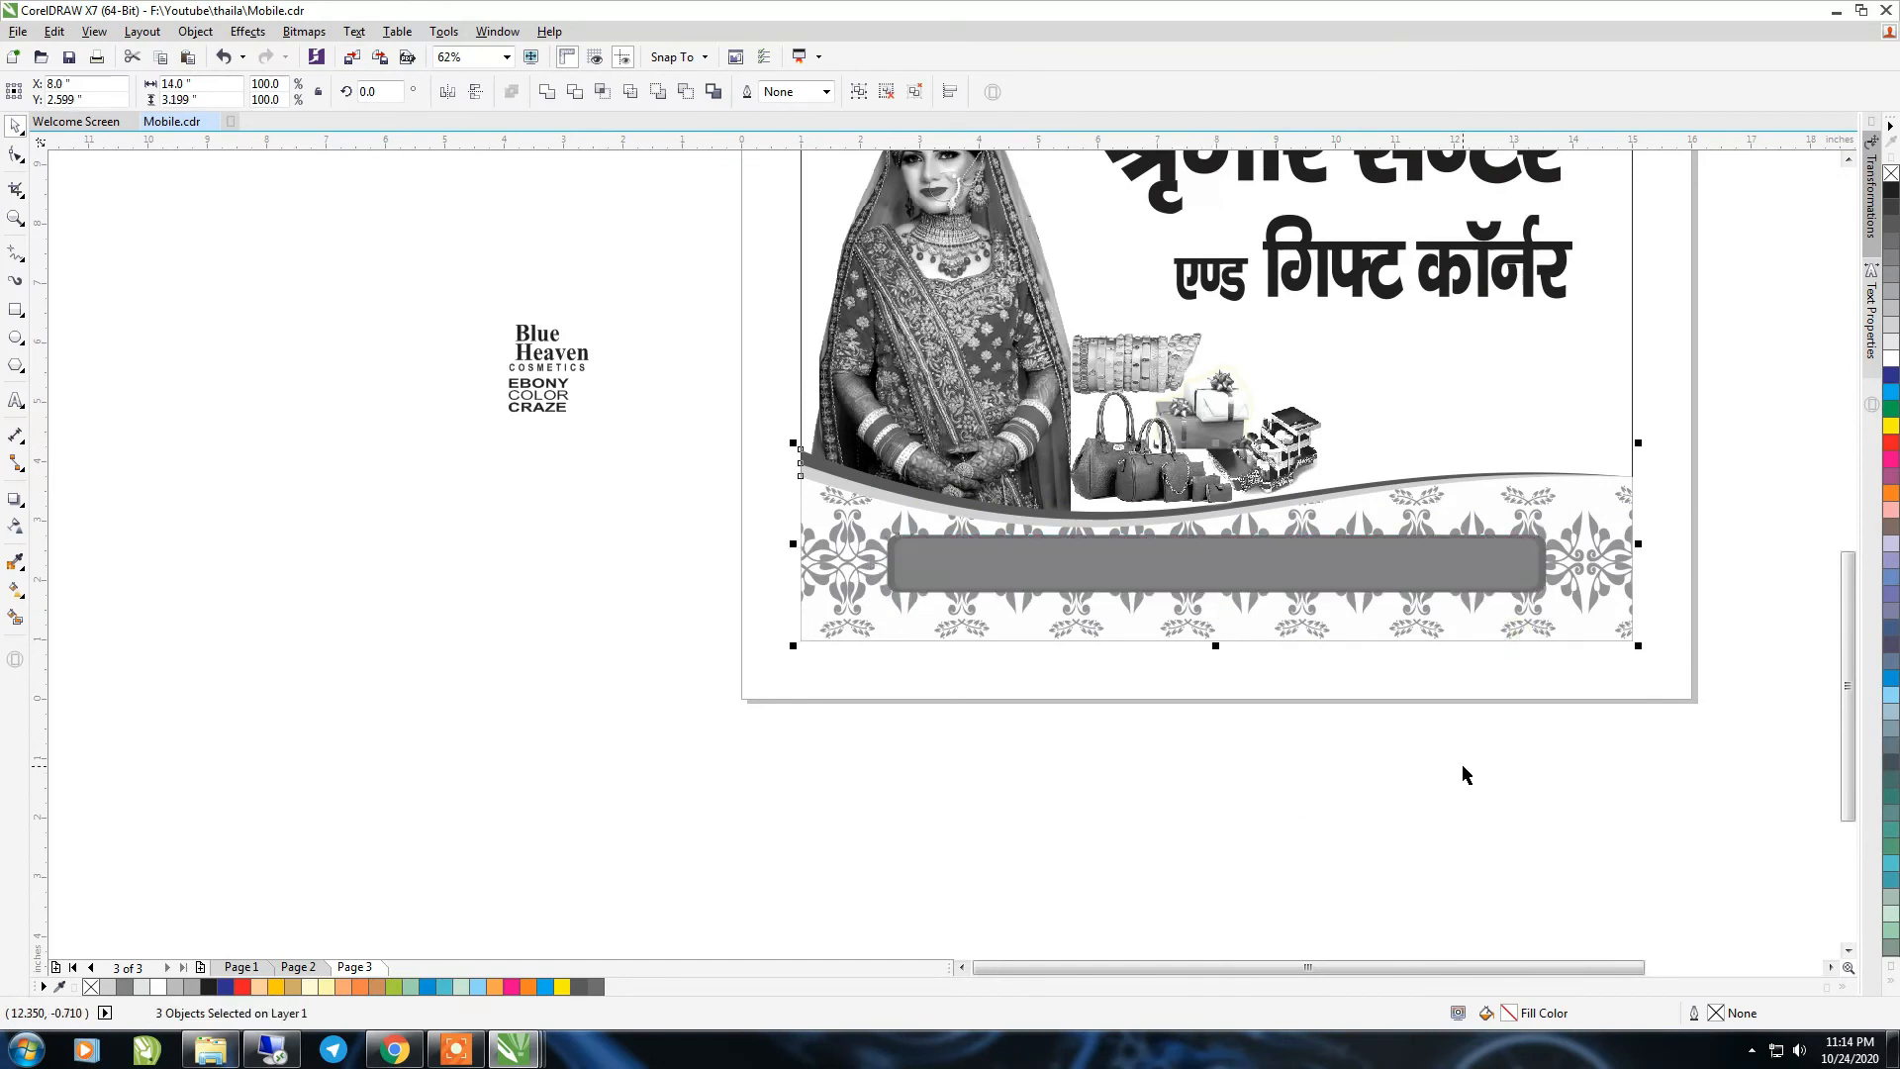
click(1462, 763)
key(F4)
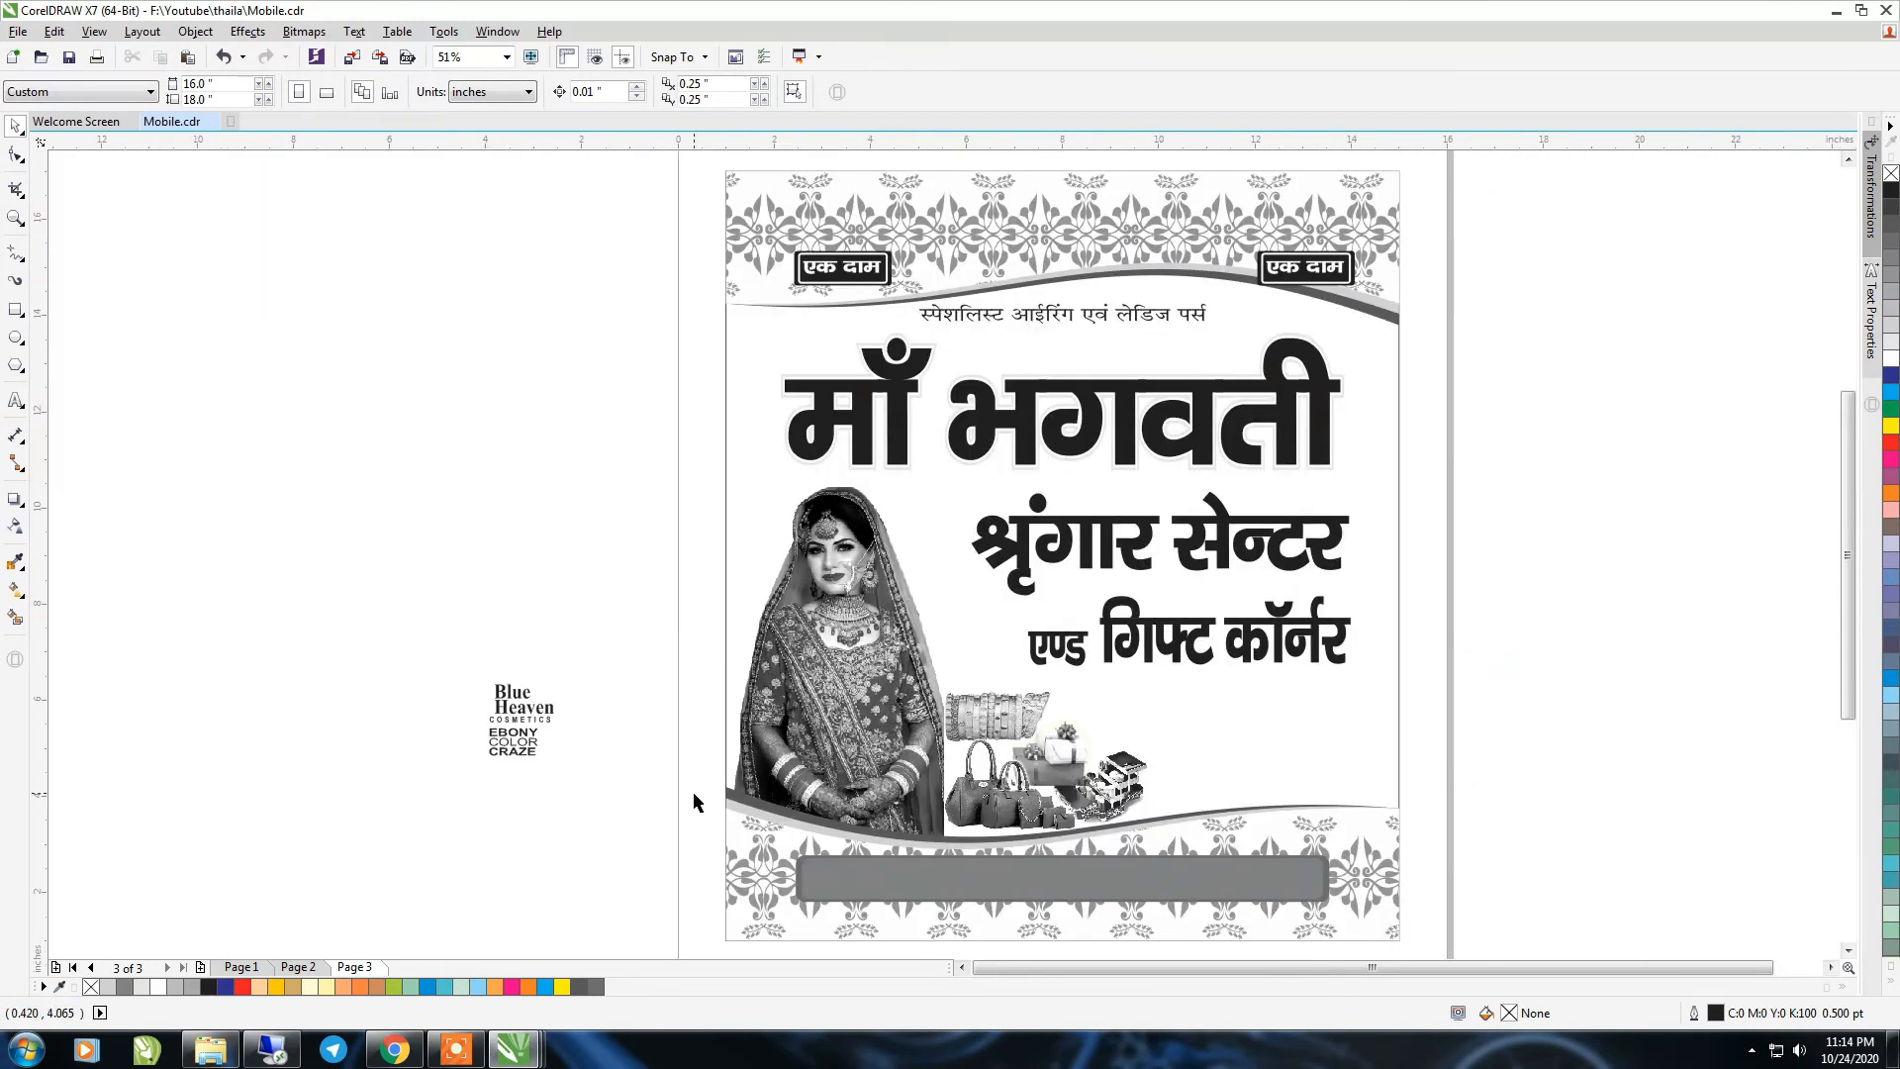
Draw a rectangle about 3.99 by 1.81 in below गिफ्ट कॉर्नर, right of the product pictures, with 0.1 in corners
click(14, 307)
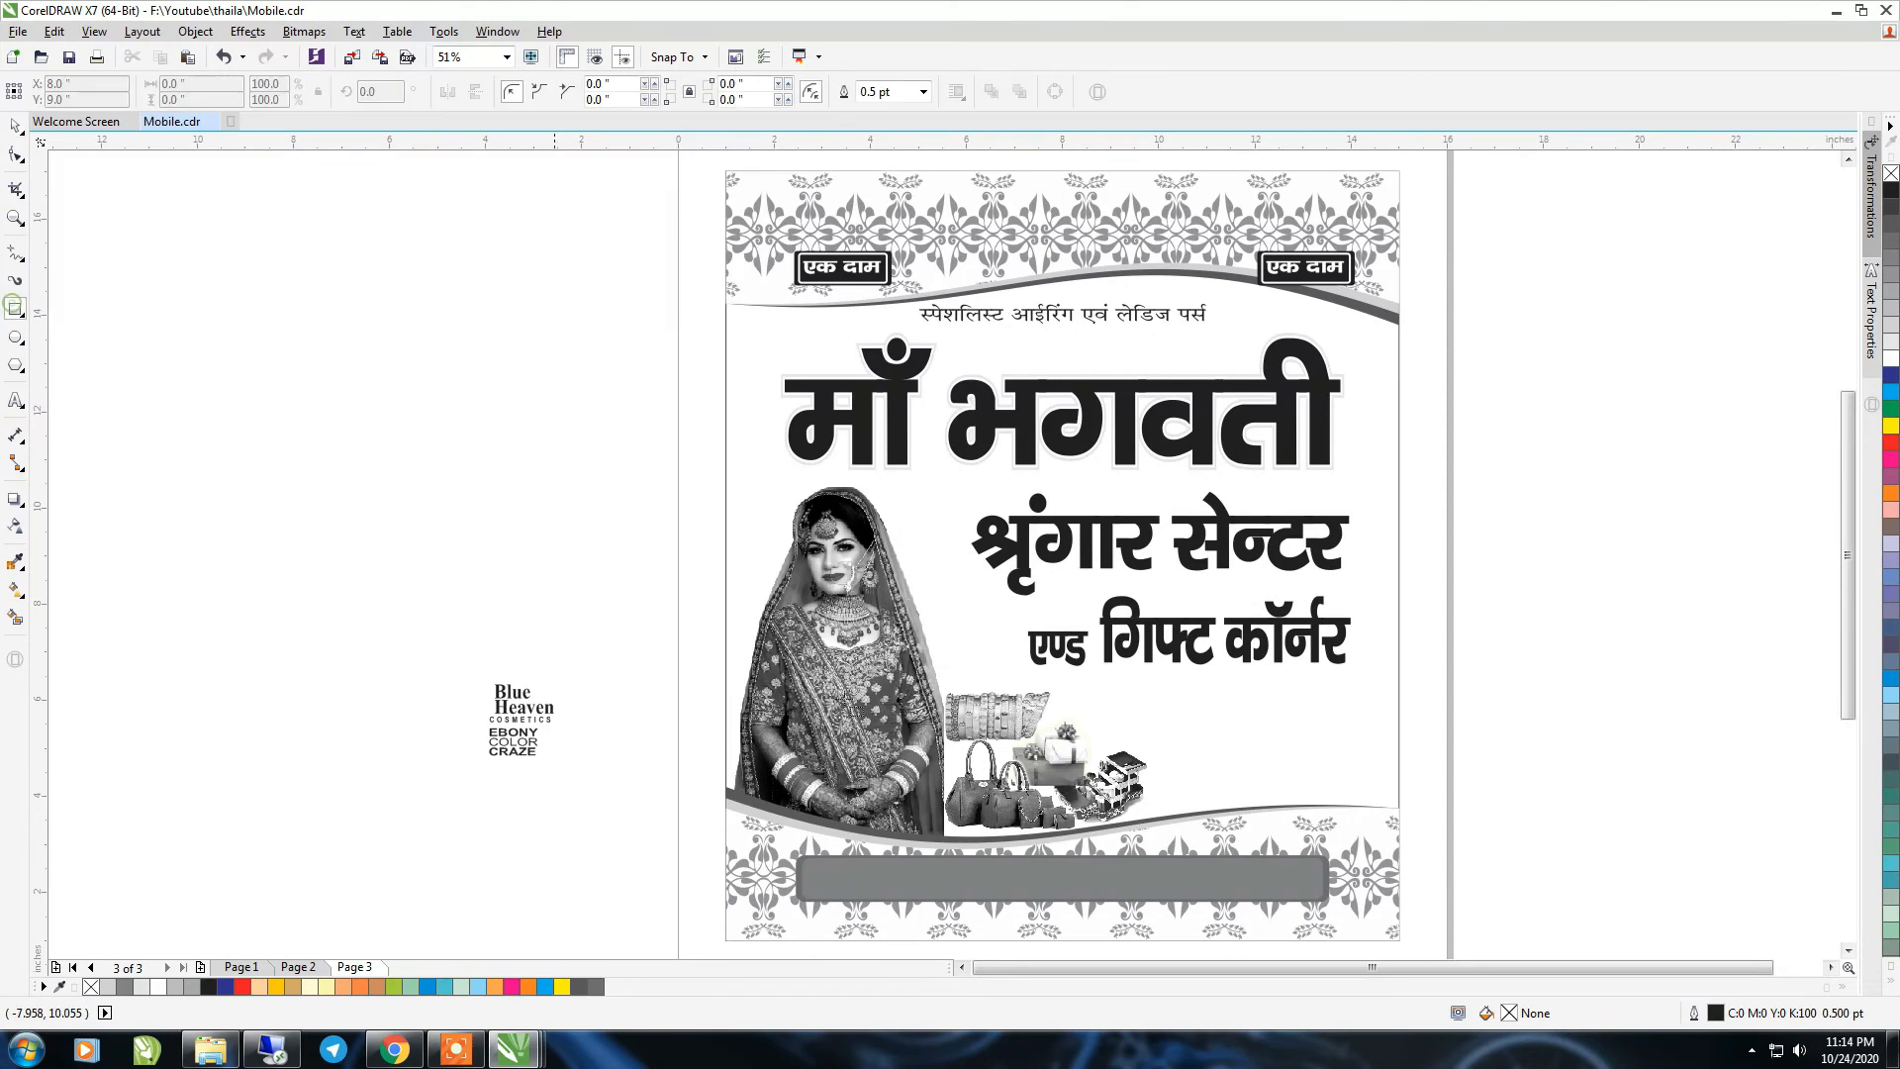
drag(1169, 691, 1362, 780)
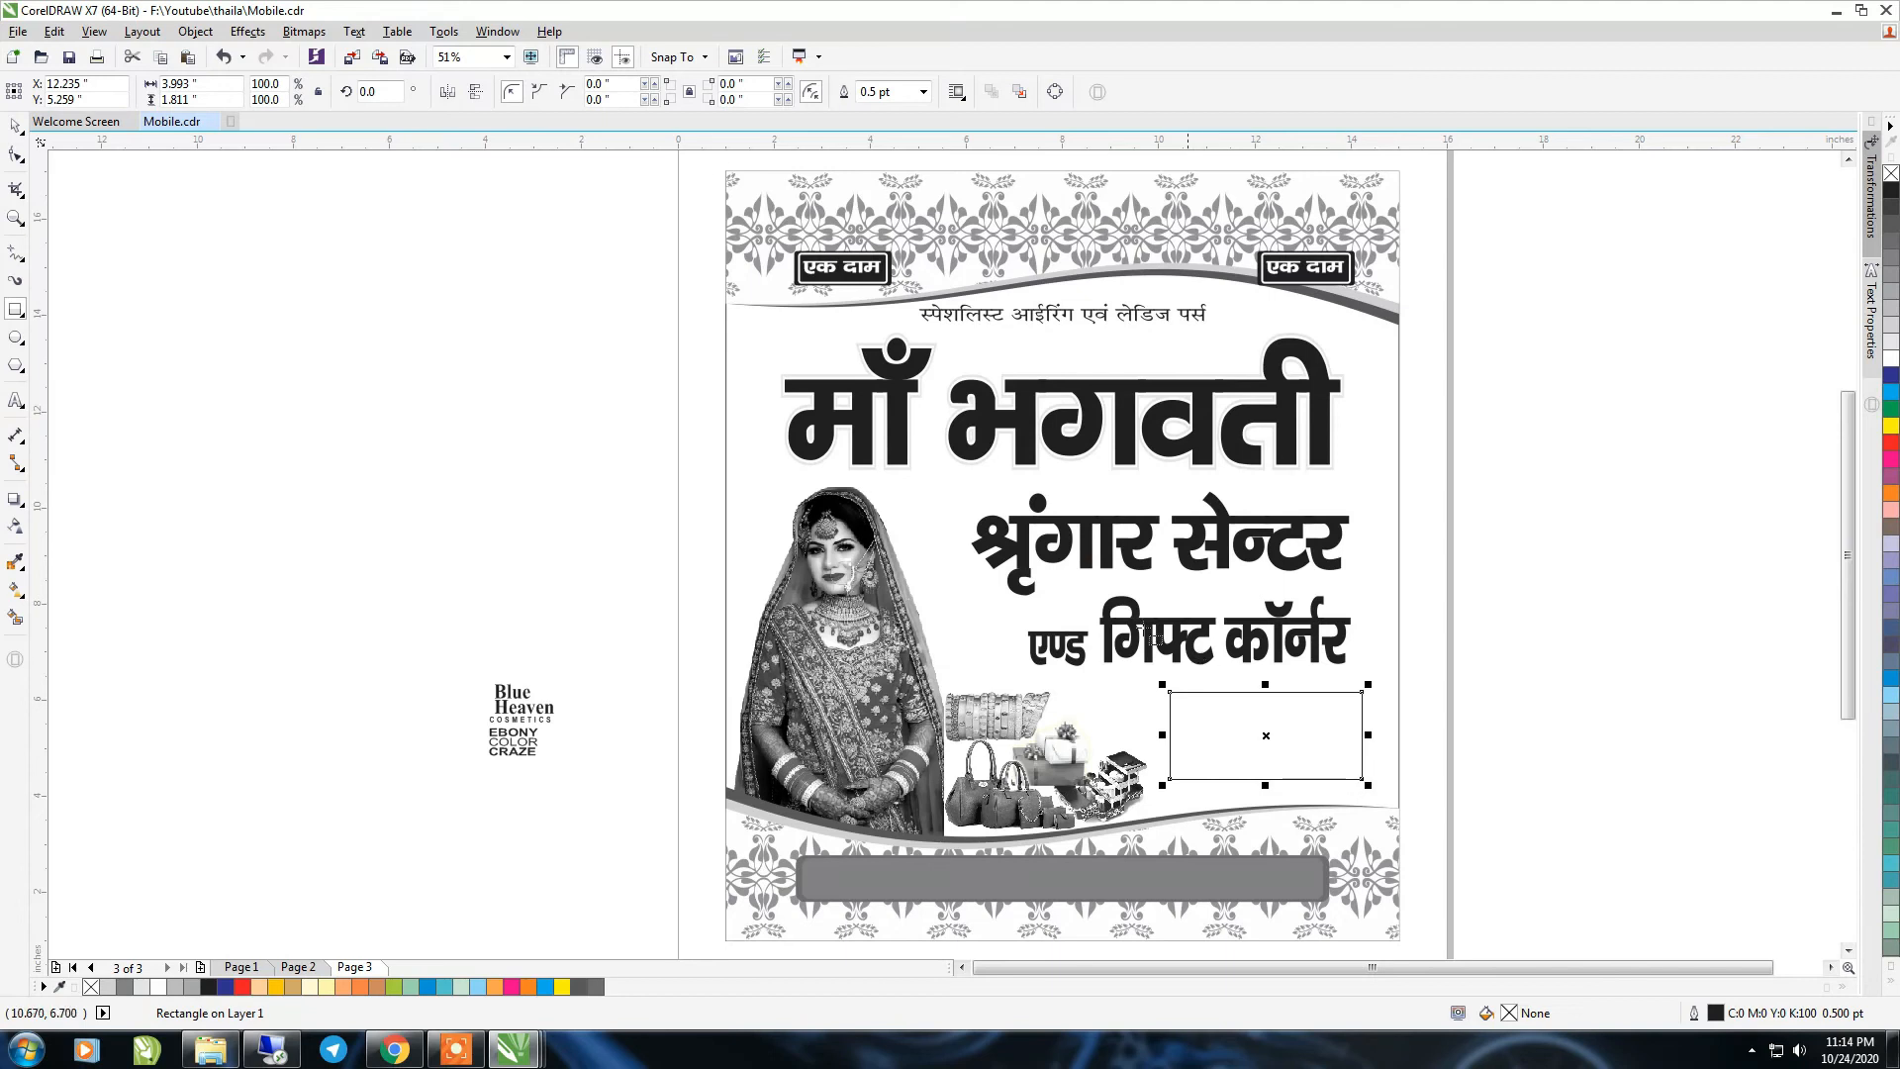
click(653, 83)
text(0.1)
key(Return)
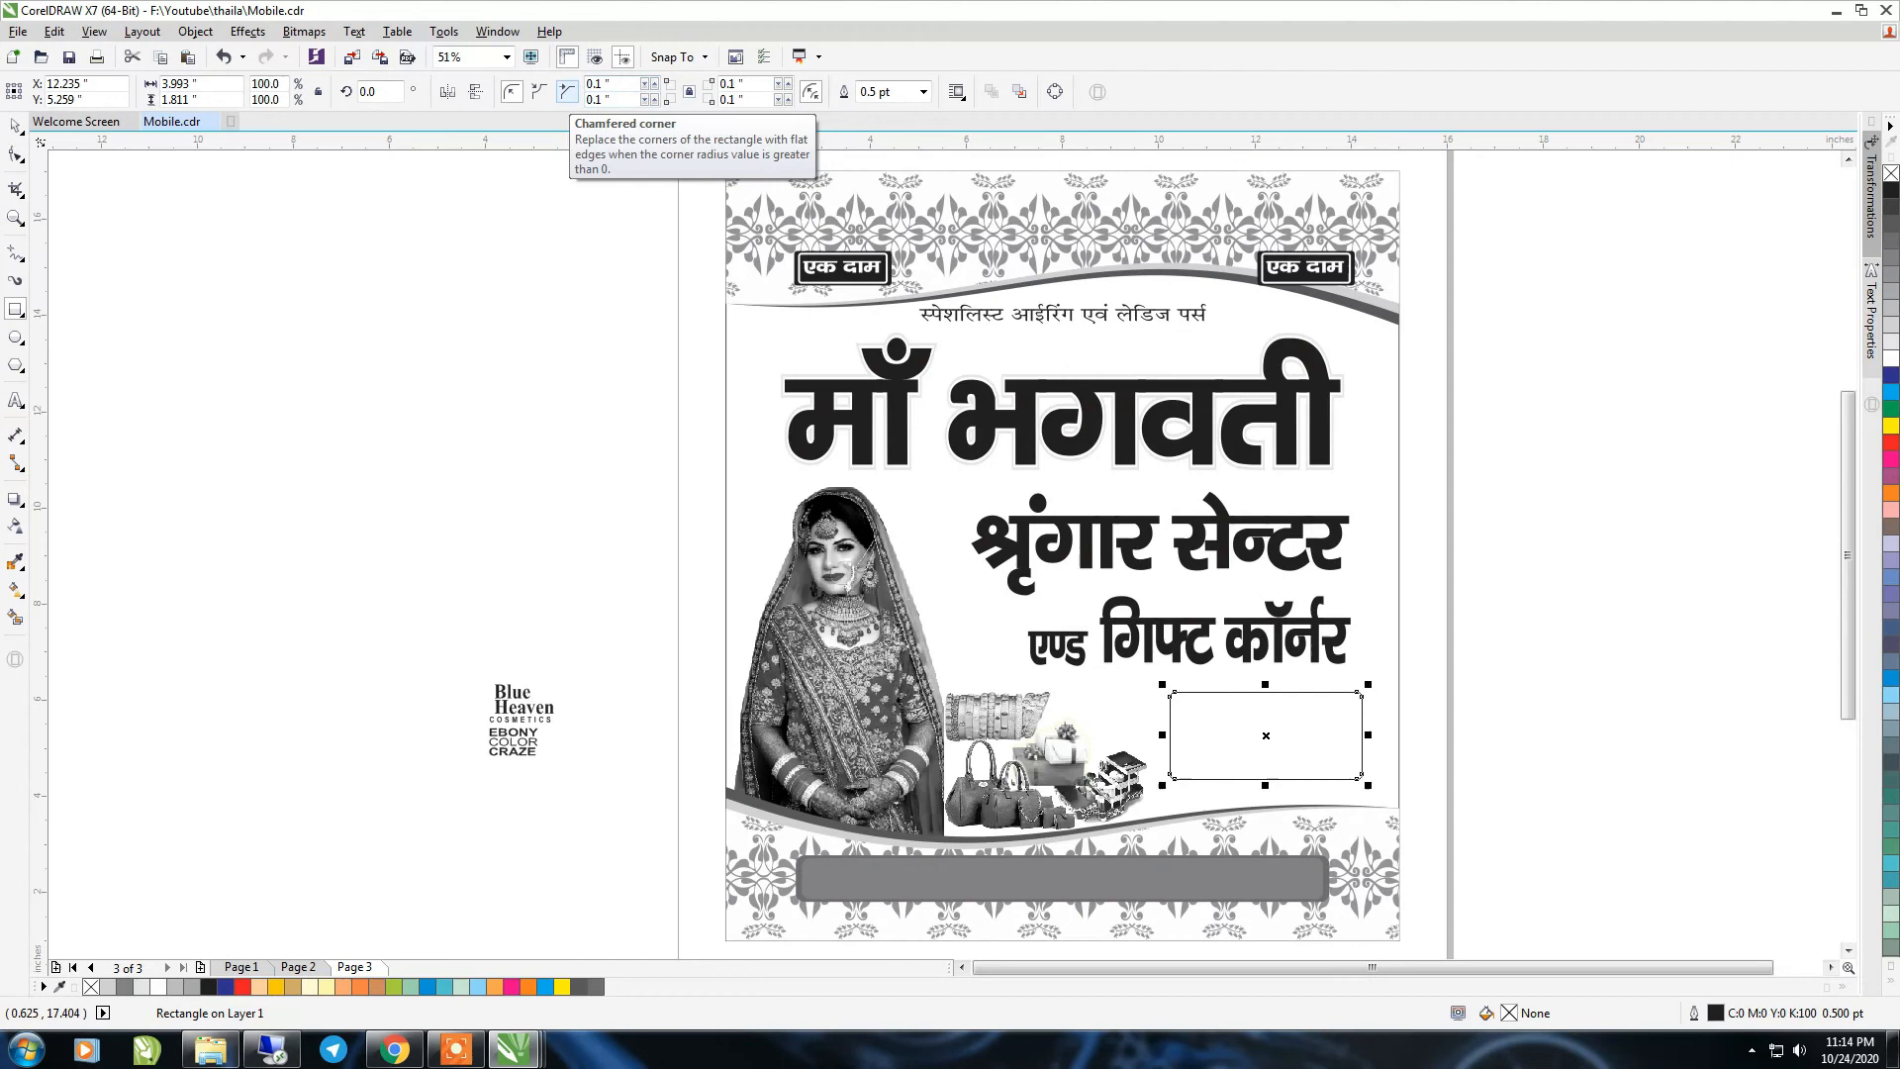
Give the rectangle 0.2 in scalloped corners, then enlarge it from its centre to about 4.77 by 2.16 in
click(535, 89)
drag(596, 83, 618, 84)
key(Return)
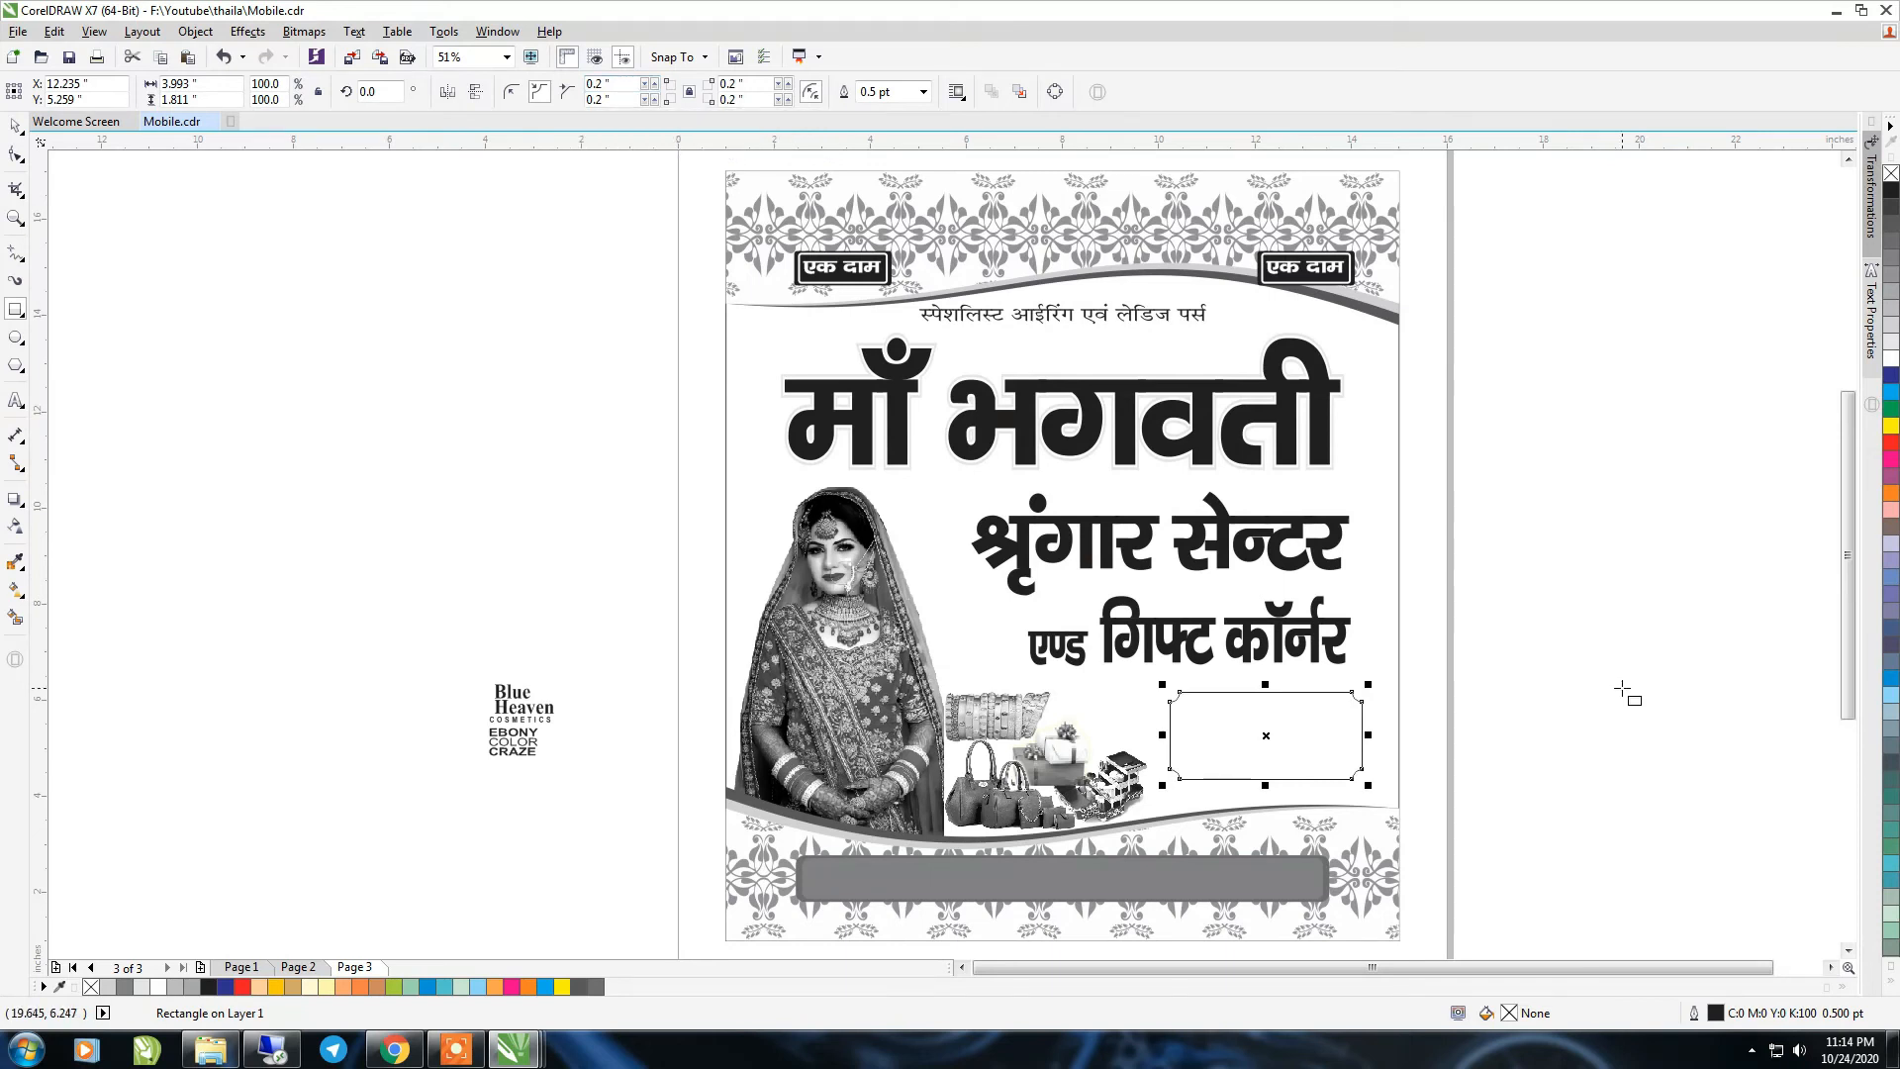
key(space)
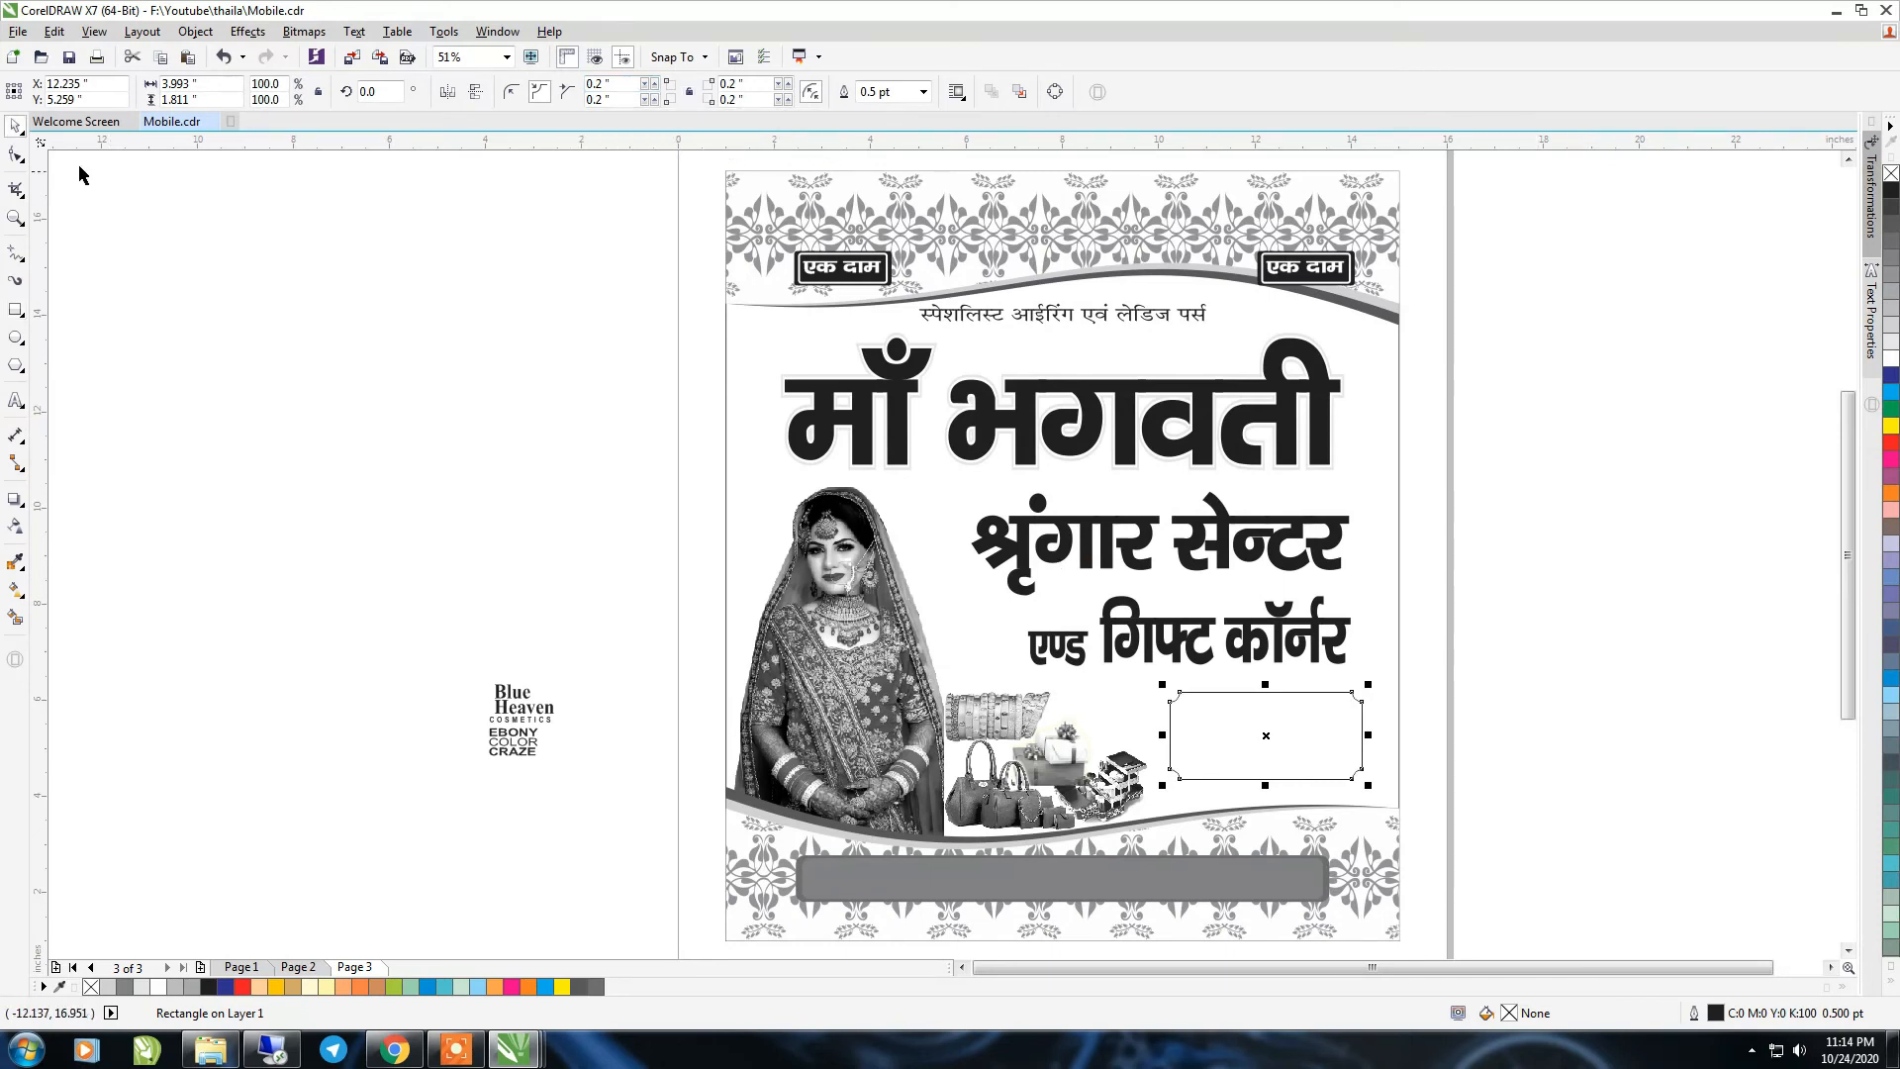
scroll(1000, 644, up, 3)
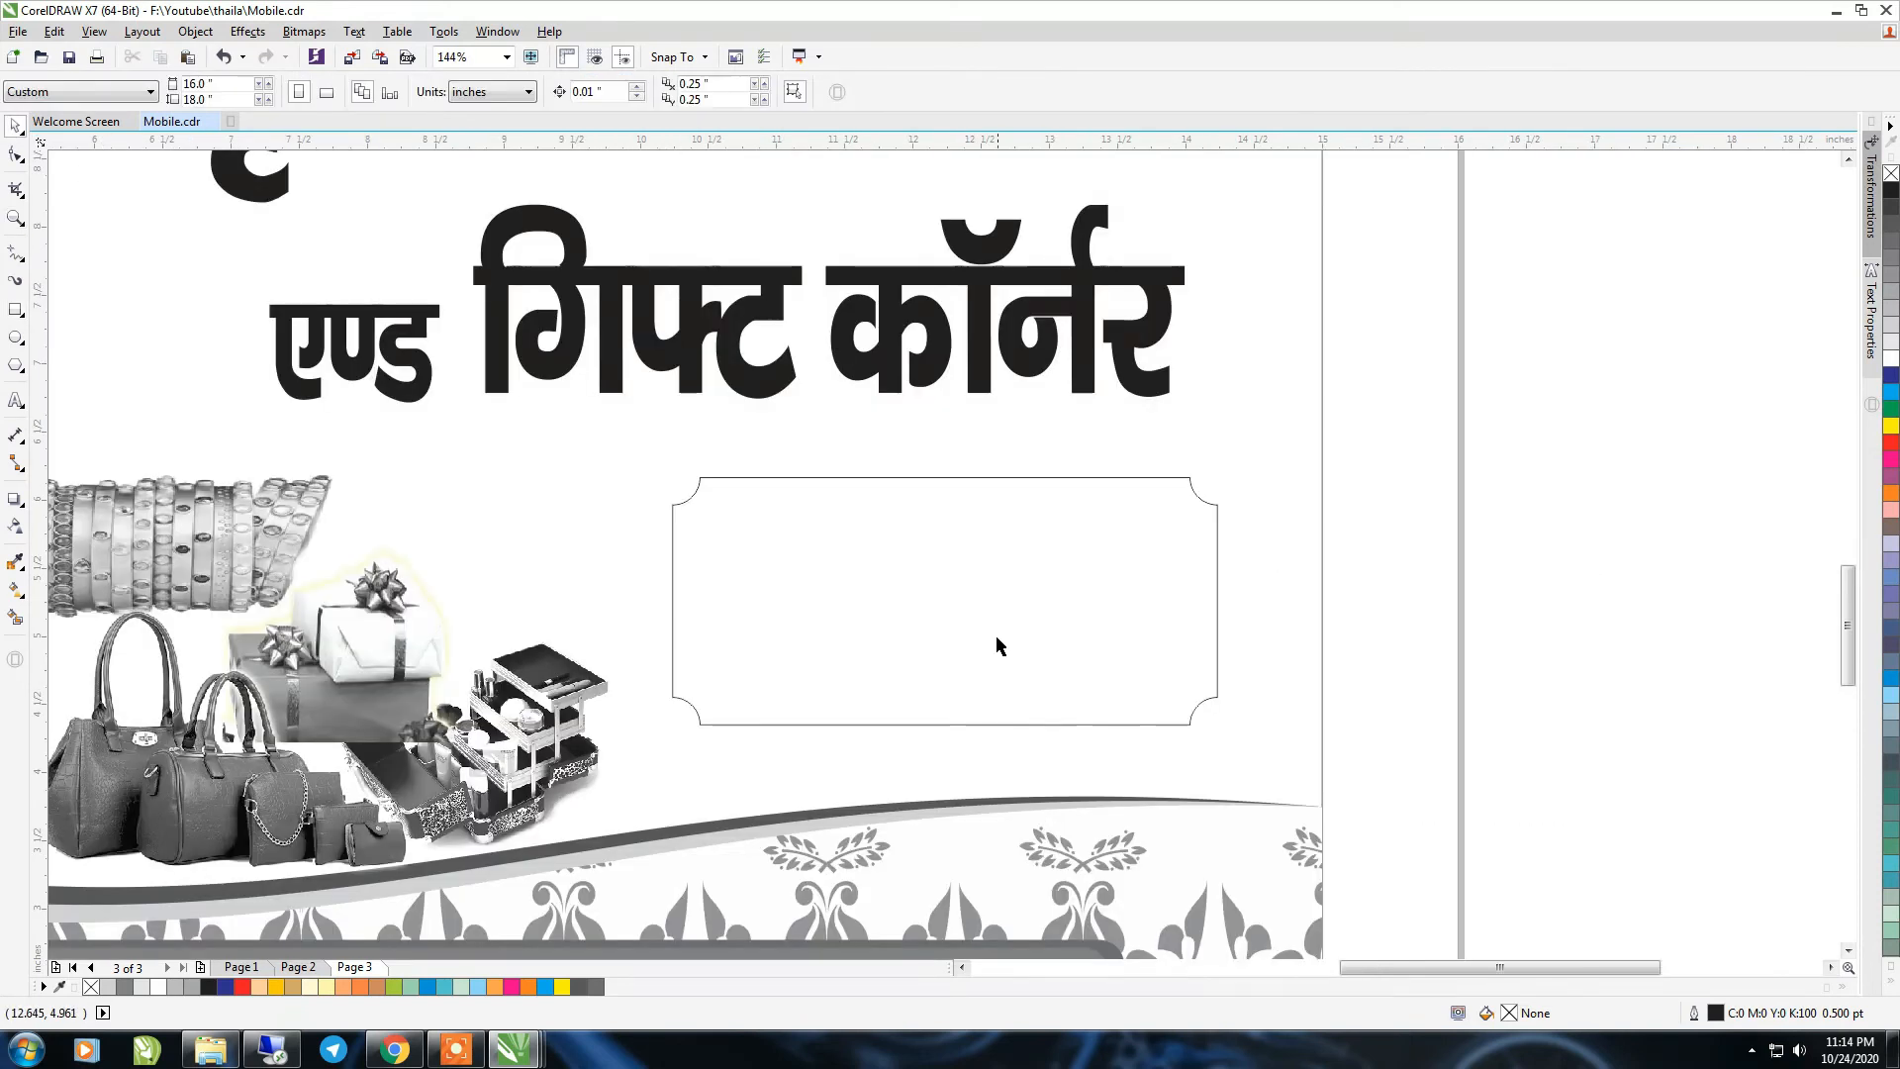
drag(1224, 728, 1281, 771)
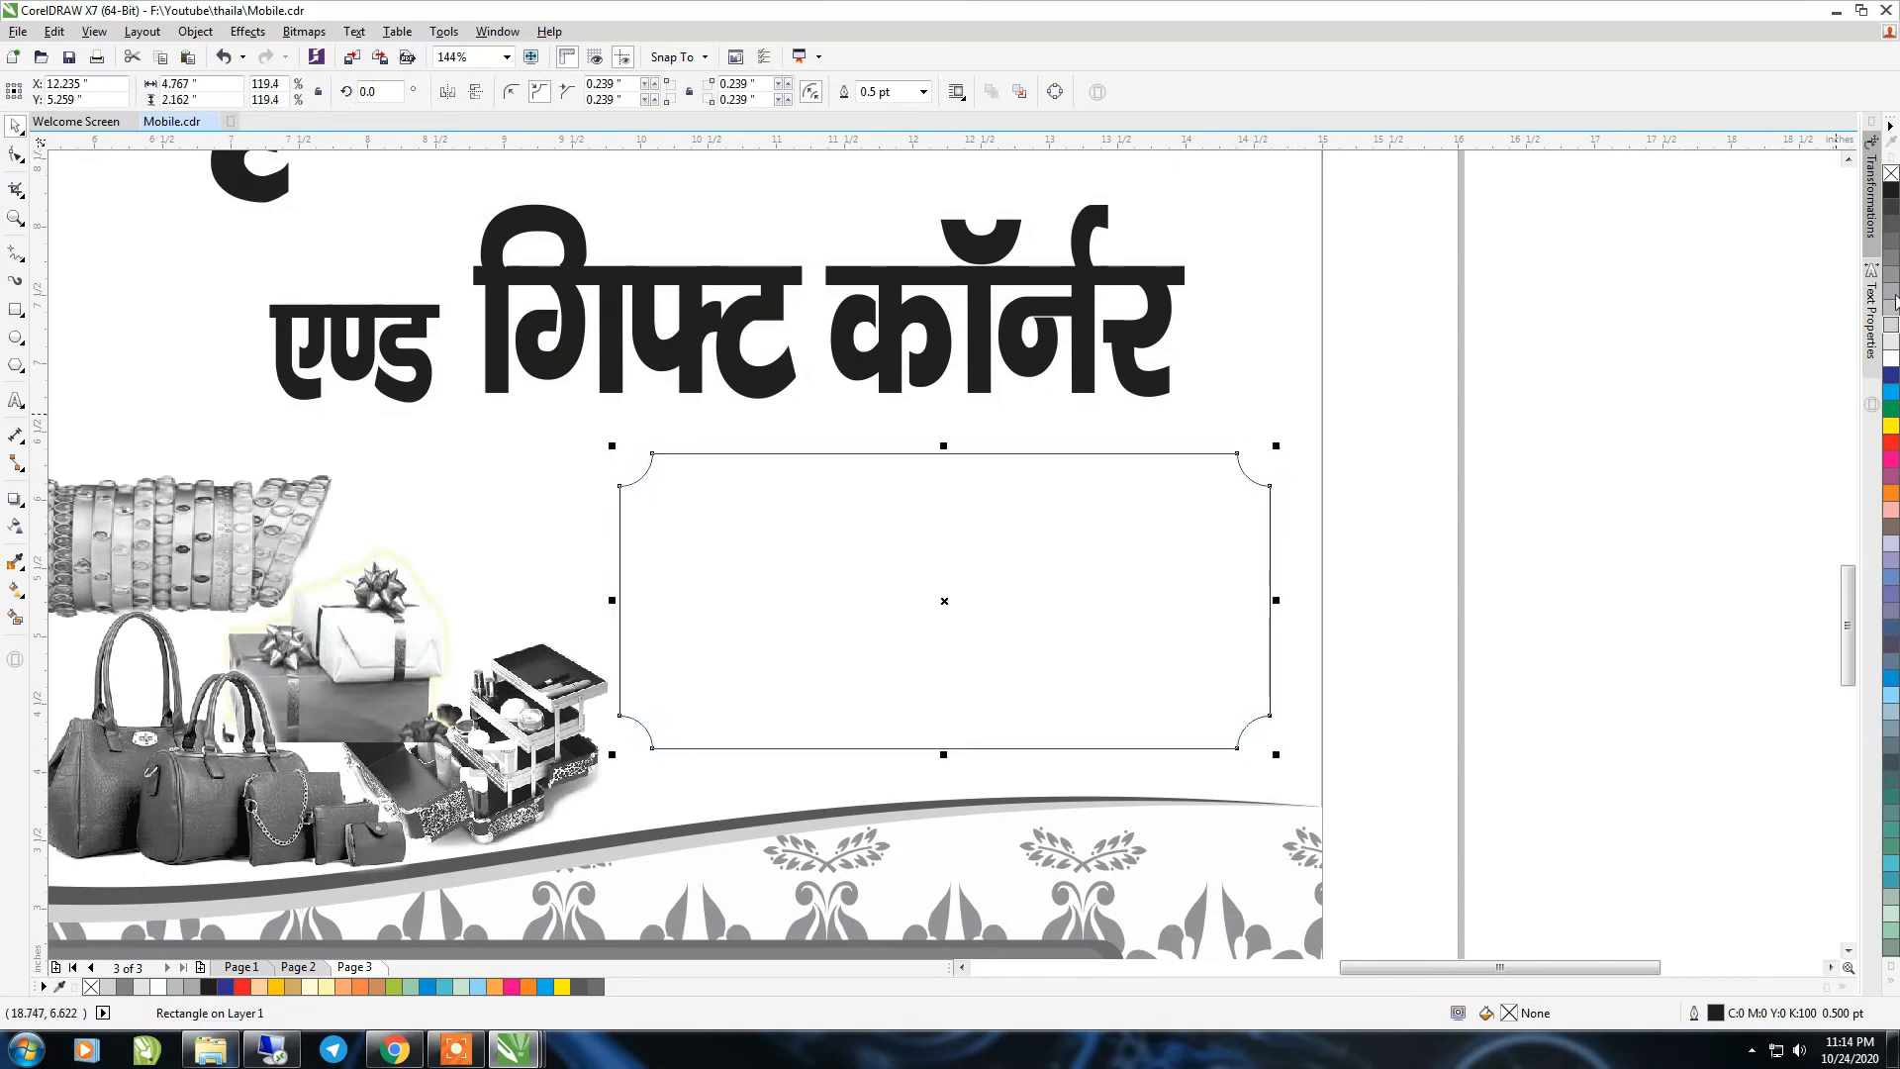
Set the scalloped box's outline to 4 pt and fill the box with white
click(923, 91)
click(865, 230)
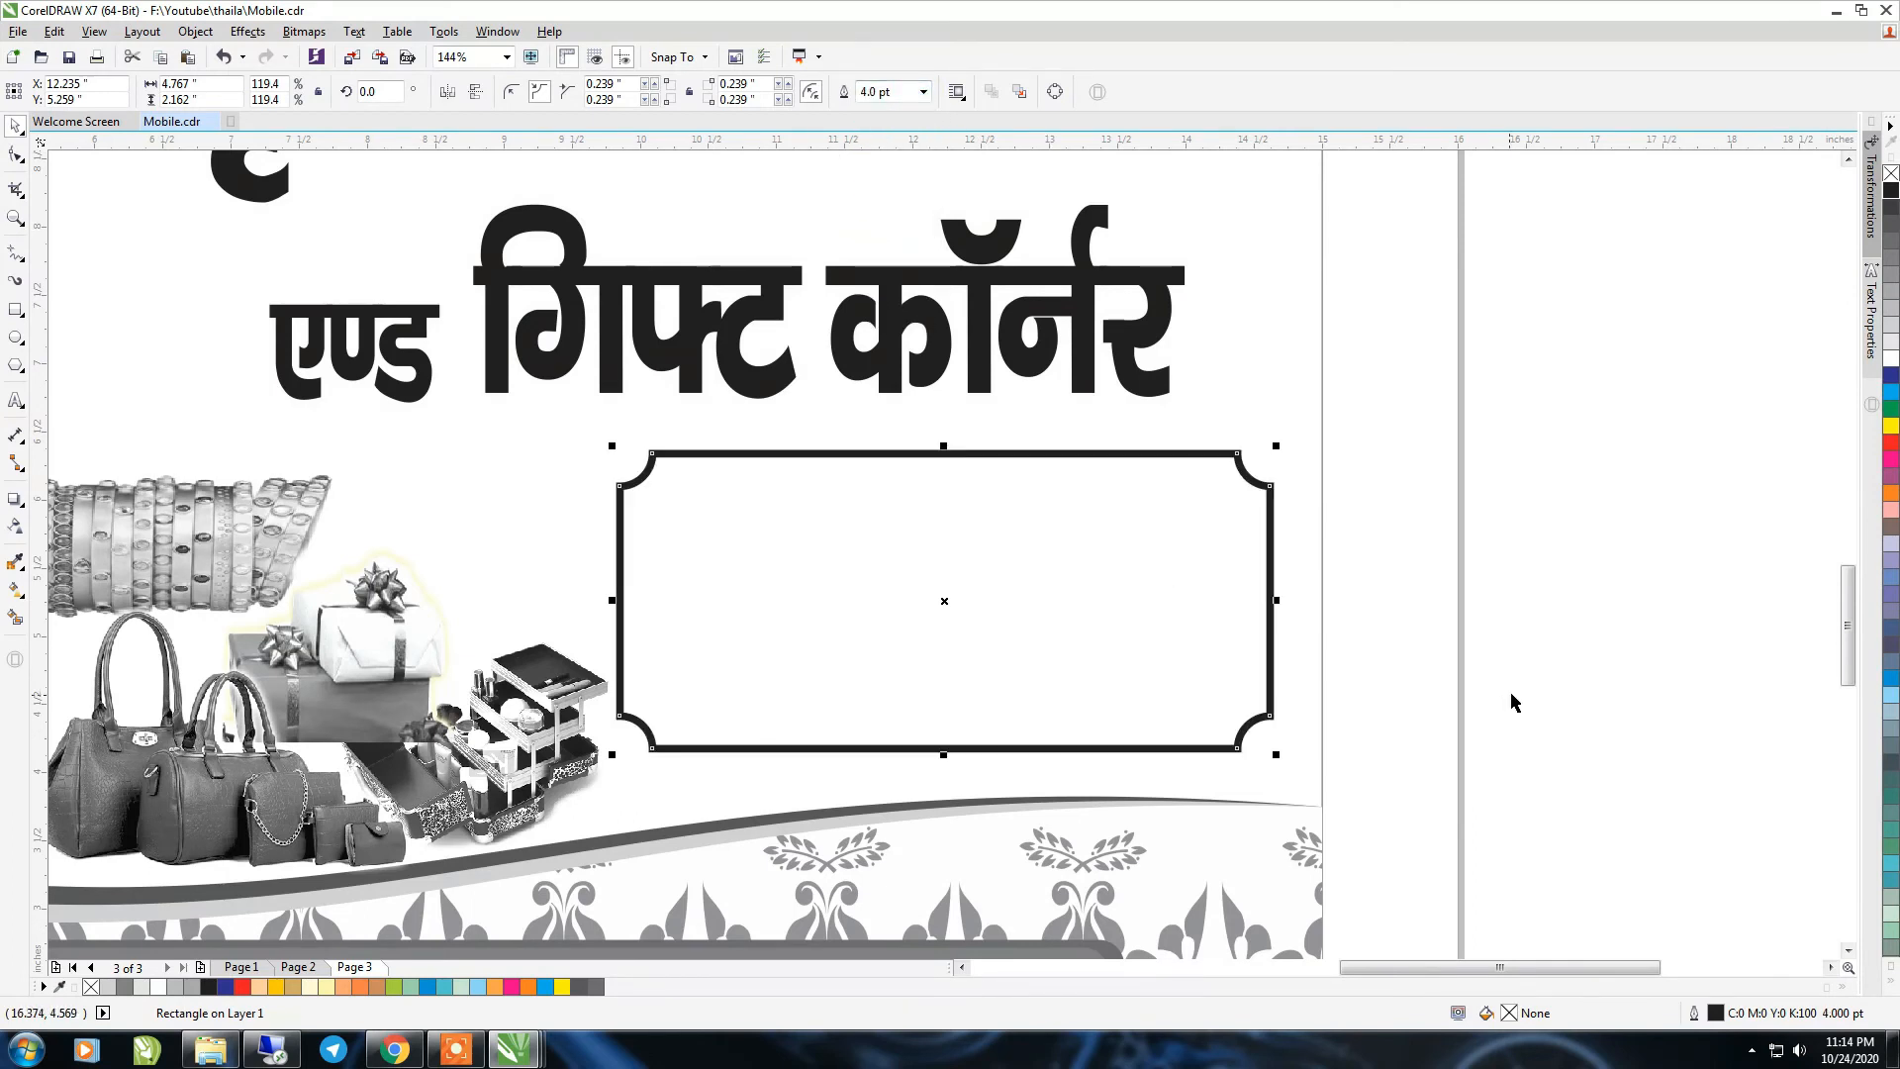
click(1890, 362)
Move the Blue Heaven, COSMETICS and EBONY COLOR CRAZE texts together to the blank area right of the page, beside the box
scroll(1316, 554, down, 3)
key(z)
drag(569, 435, 767, 661)
drag(1160, 814, 1156, 809)
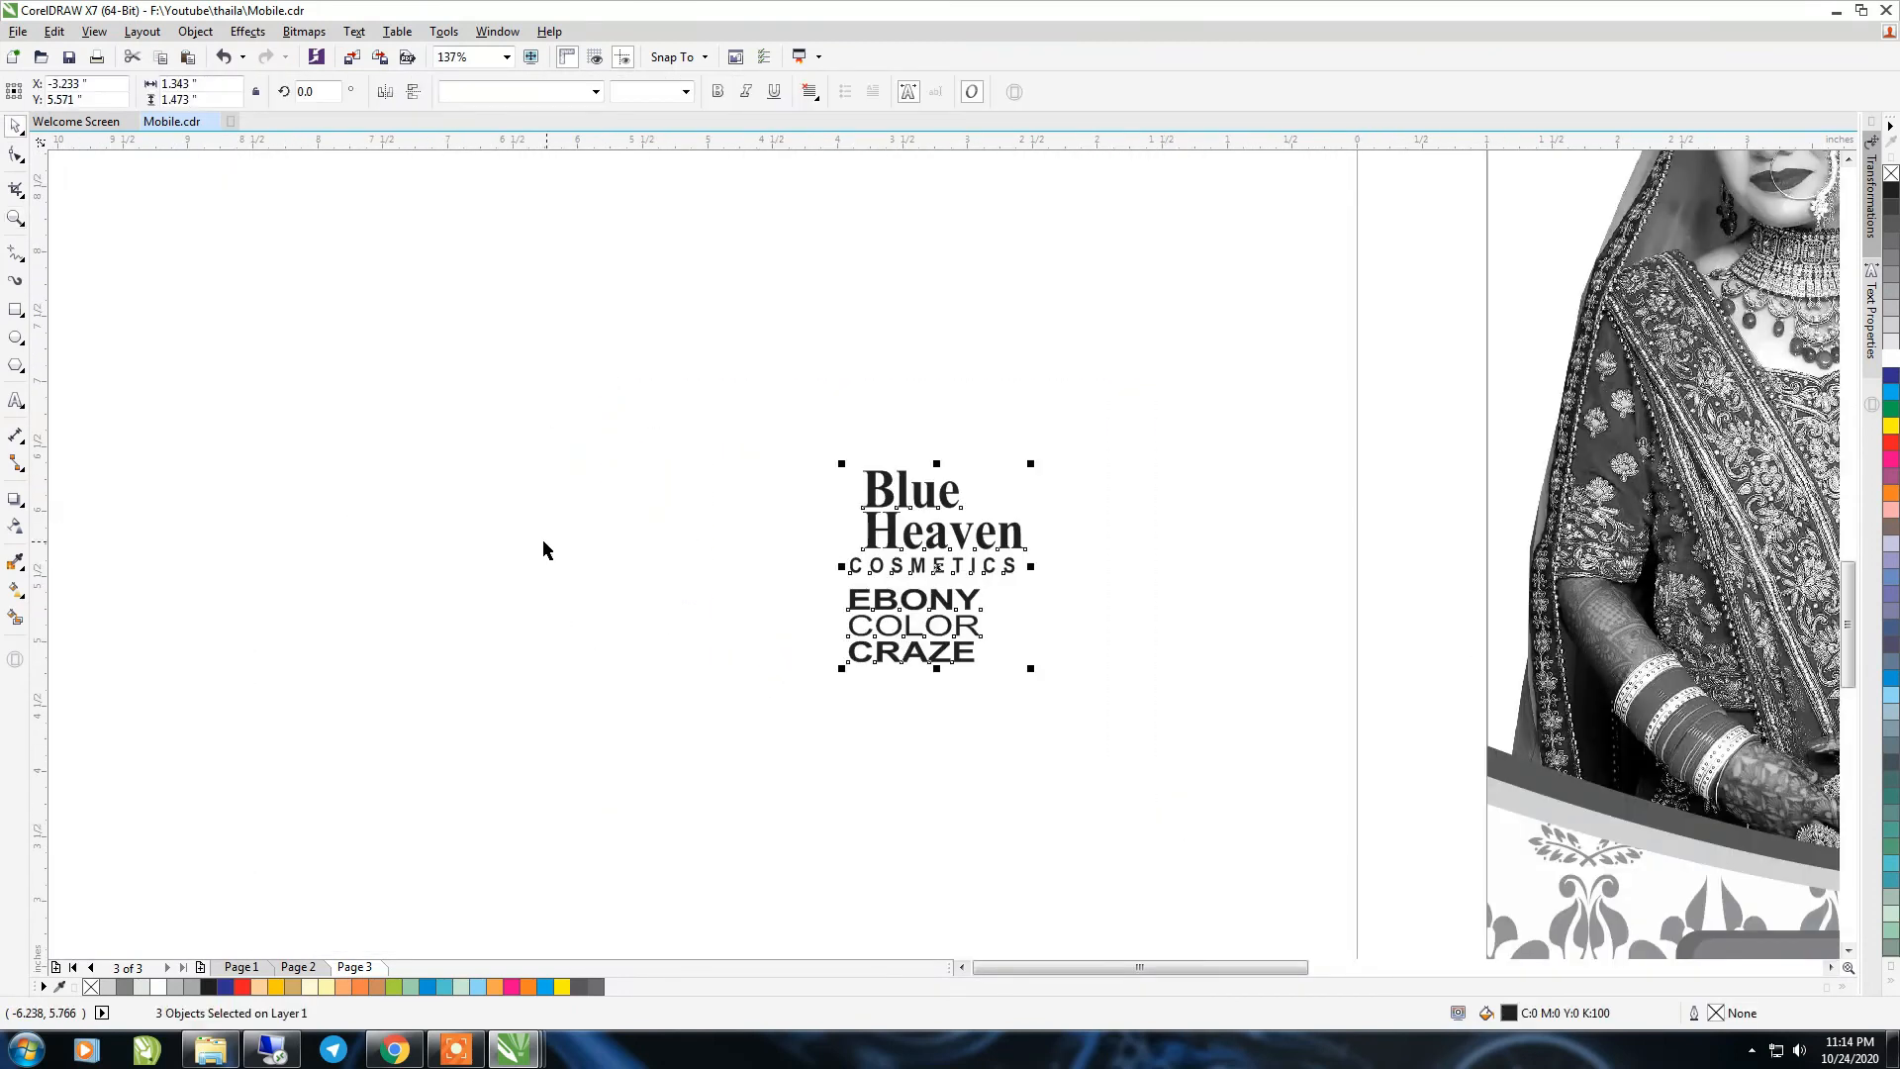
scroll(543, 543, down, 2)
drag(713, 554, 1660, 588)
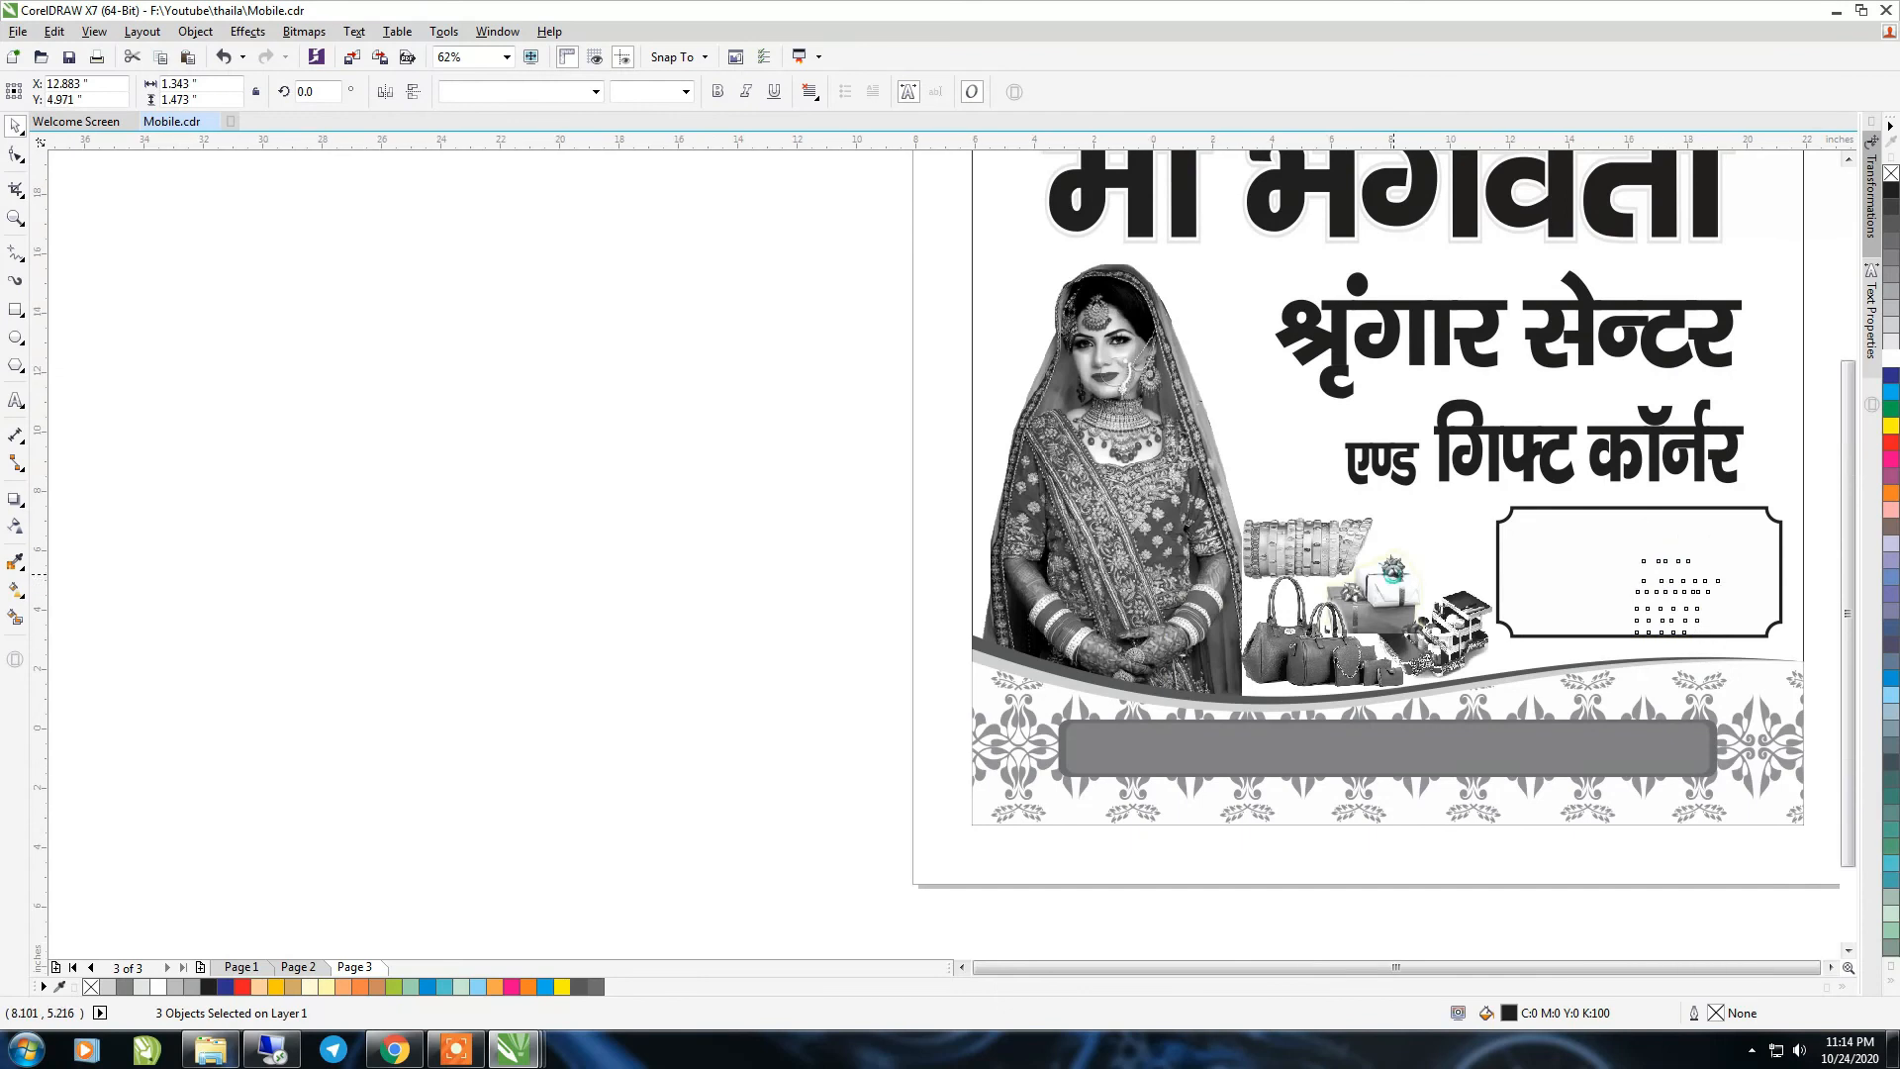
scroll(1725, 513, down, 2)
scroll(1772, 479, up, 4)
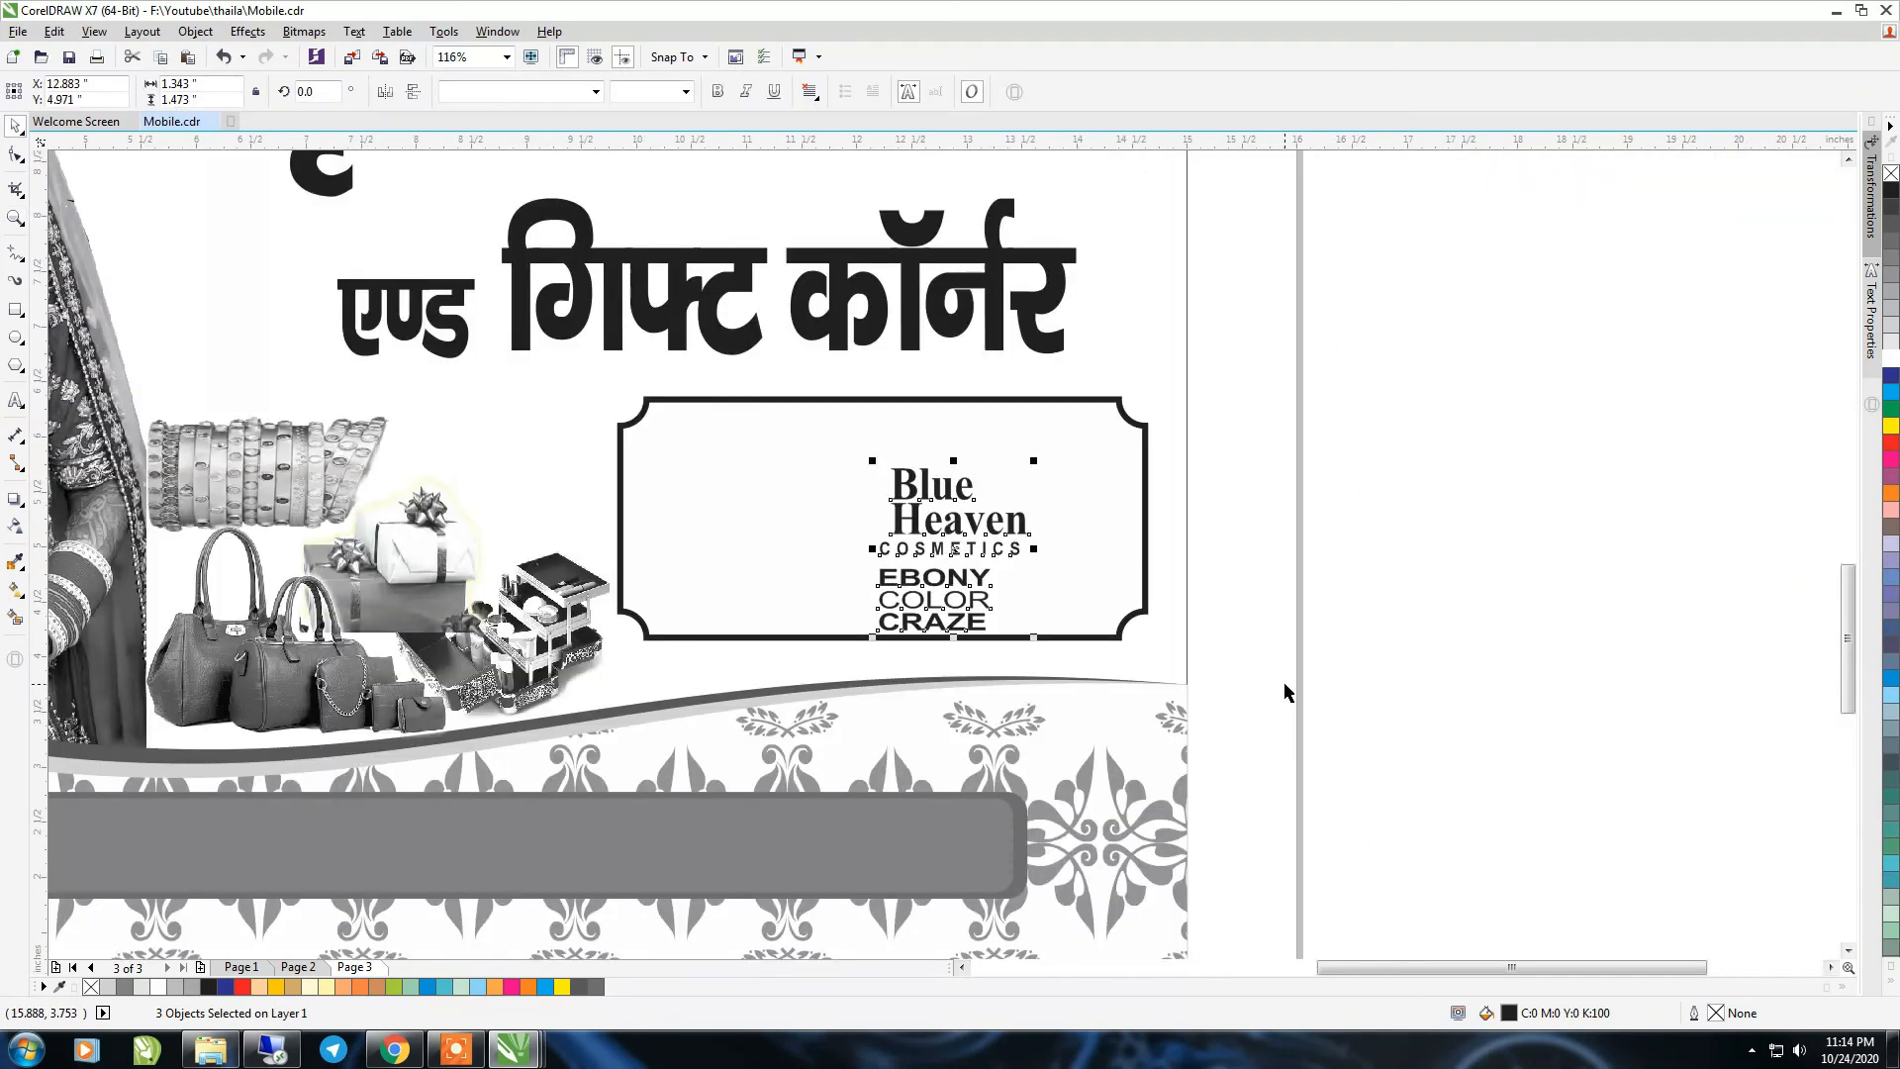
drag(955, 534, 1458, 587)
click(1569, 733)
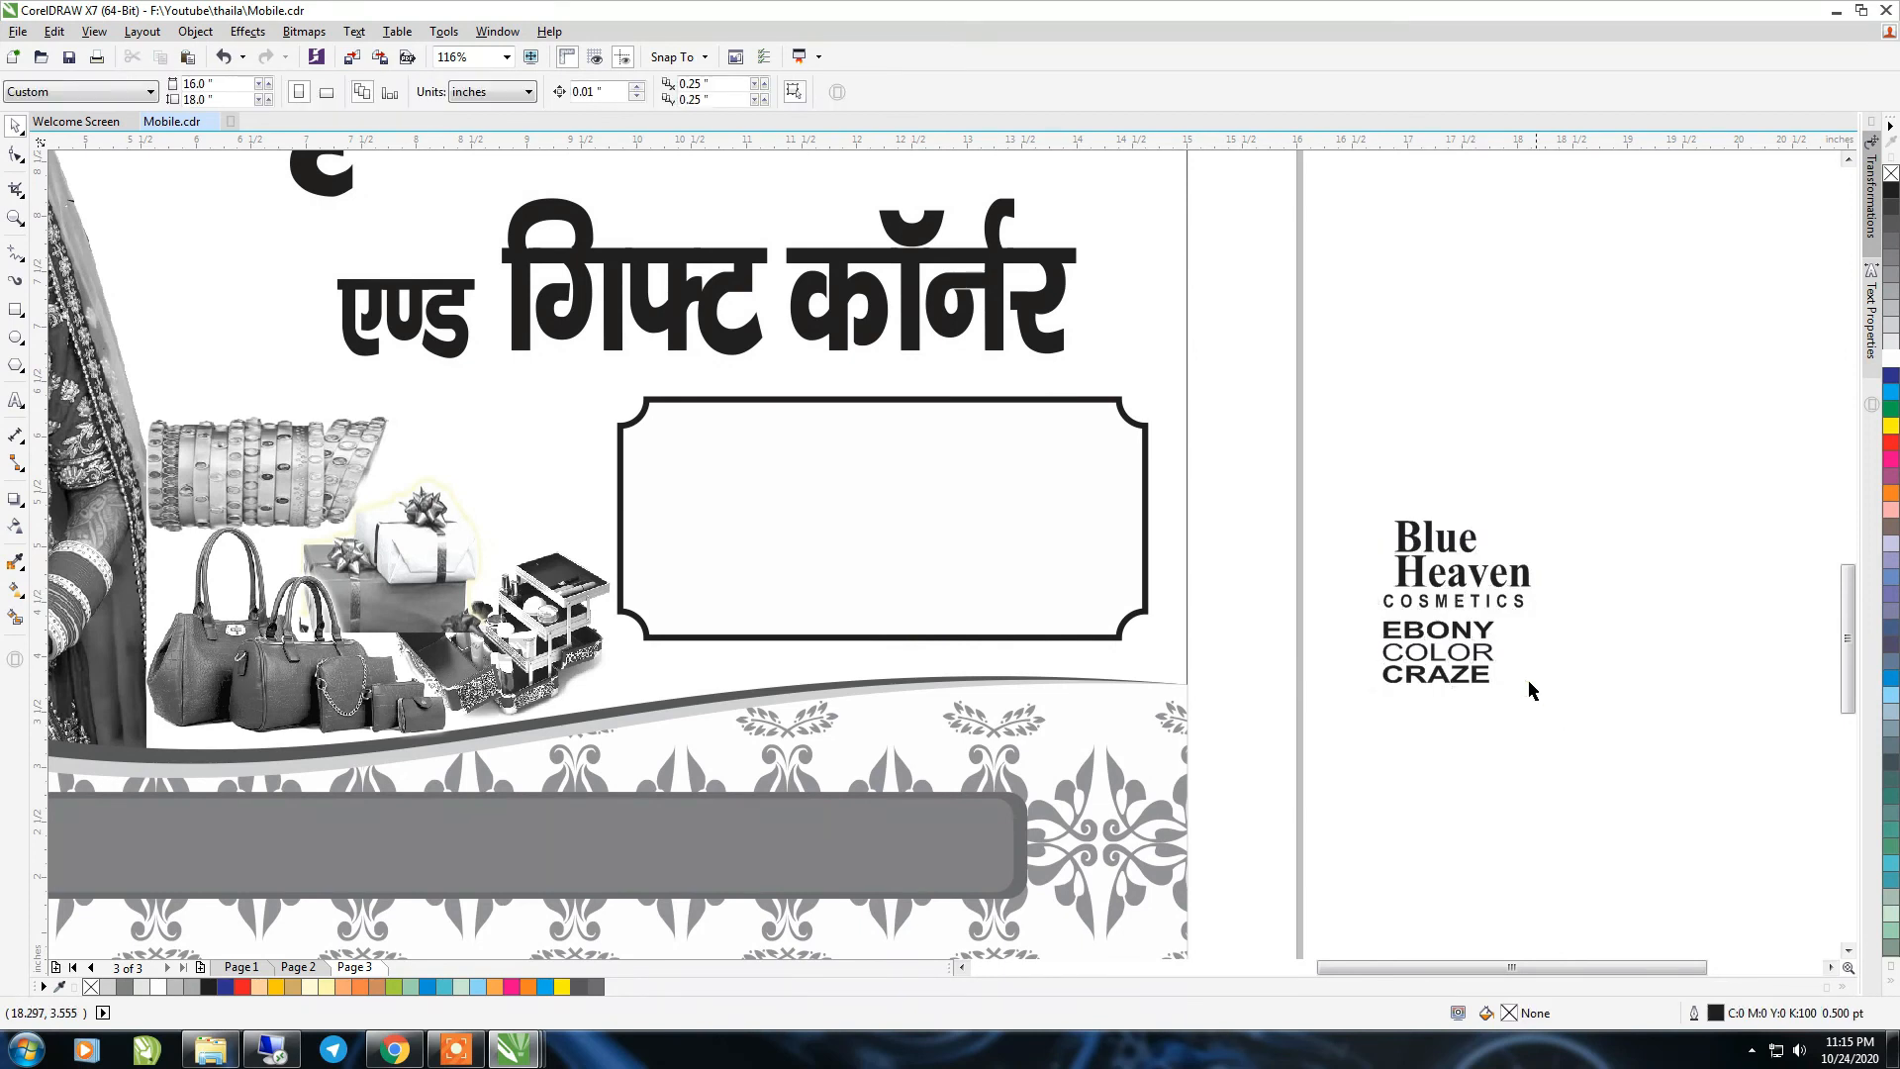
Centre Blue Heaven and COSMETICS on each other, move them into the box's left half and enlarge them to about 2.38 by 1.48 in
click(1437, 582)
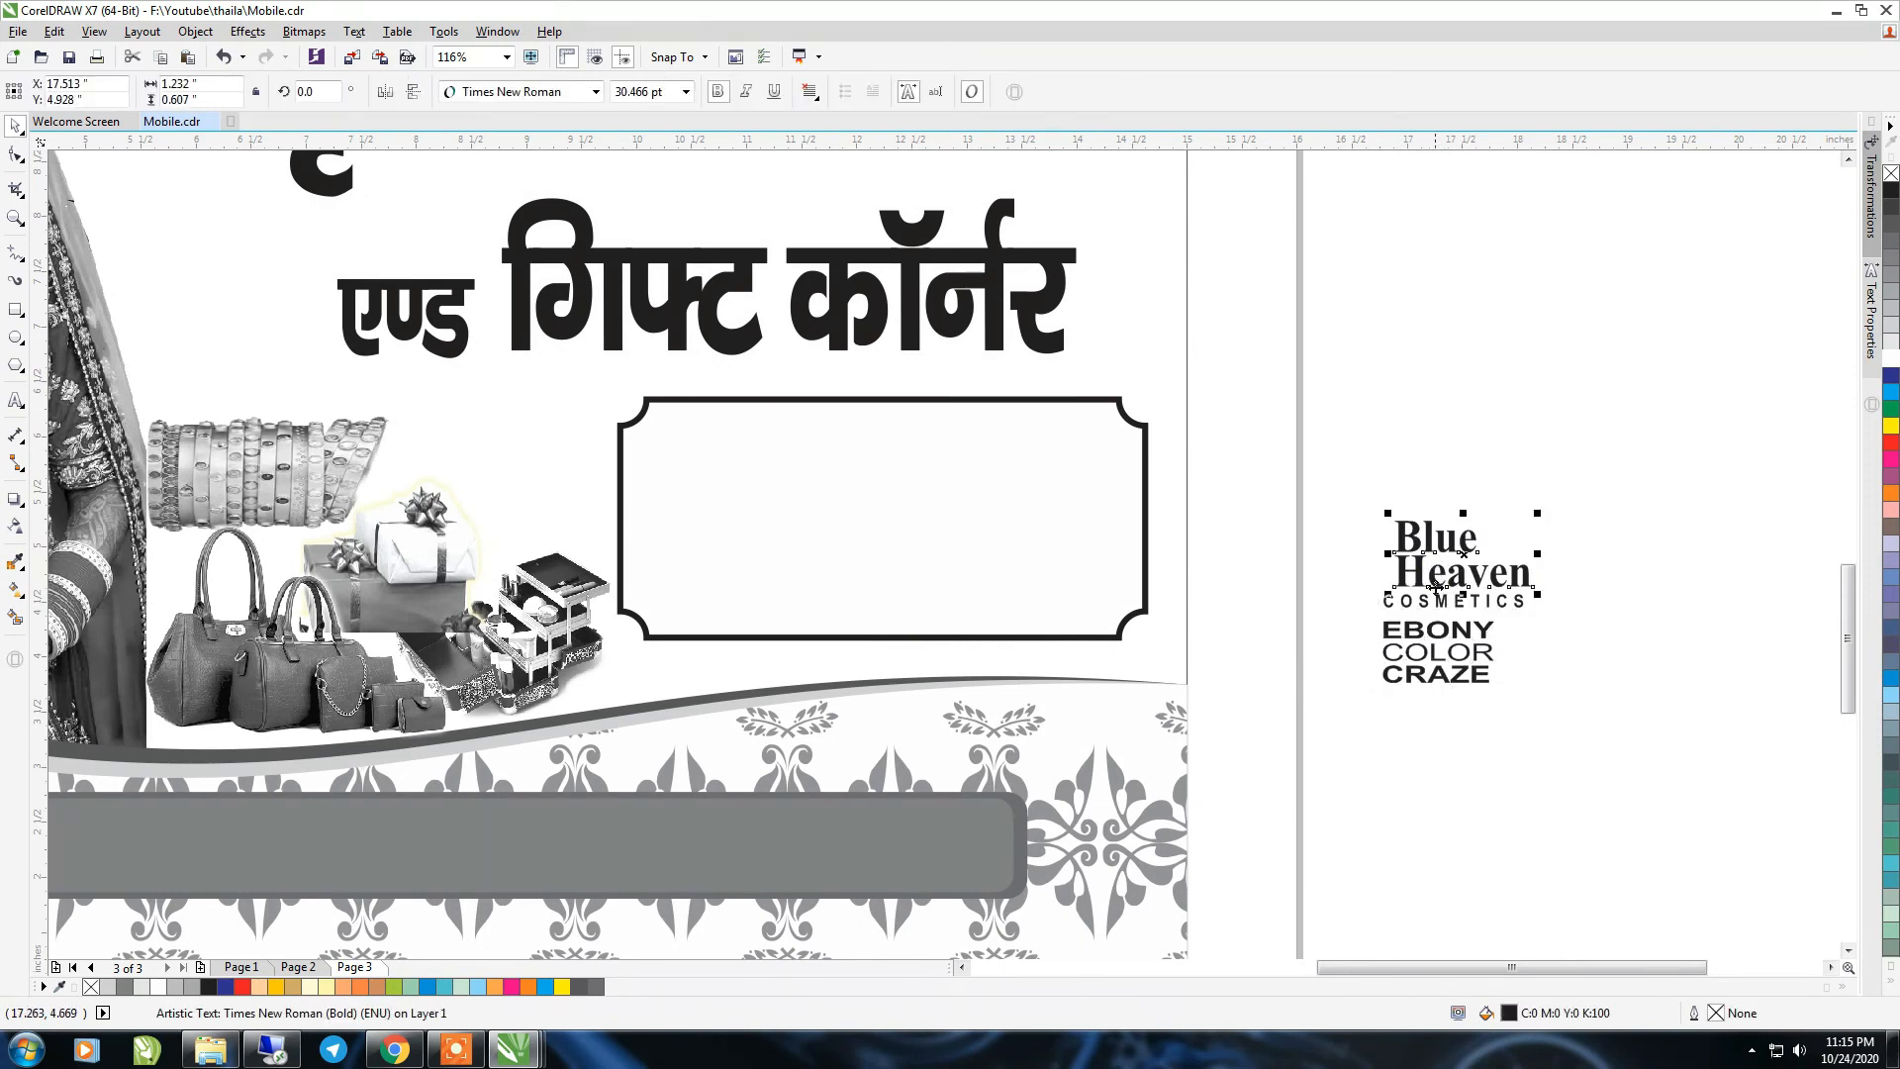
shift+click(1433, 606)
key(c)
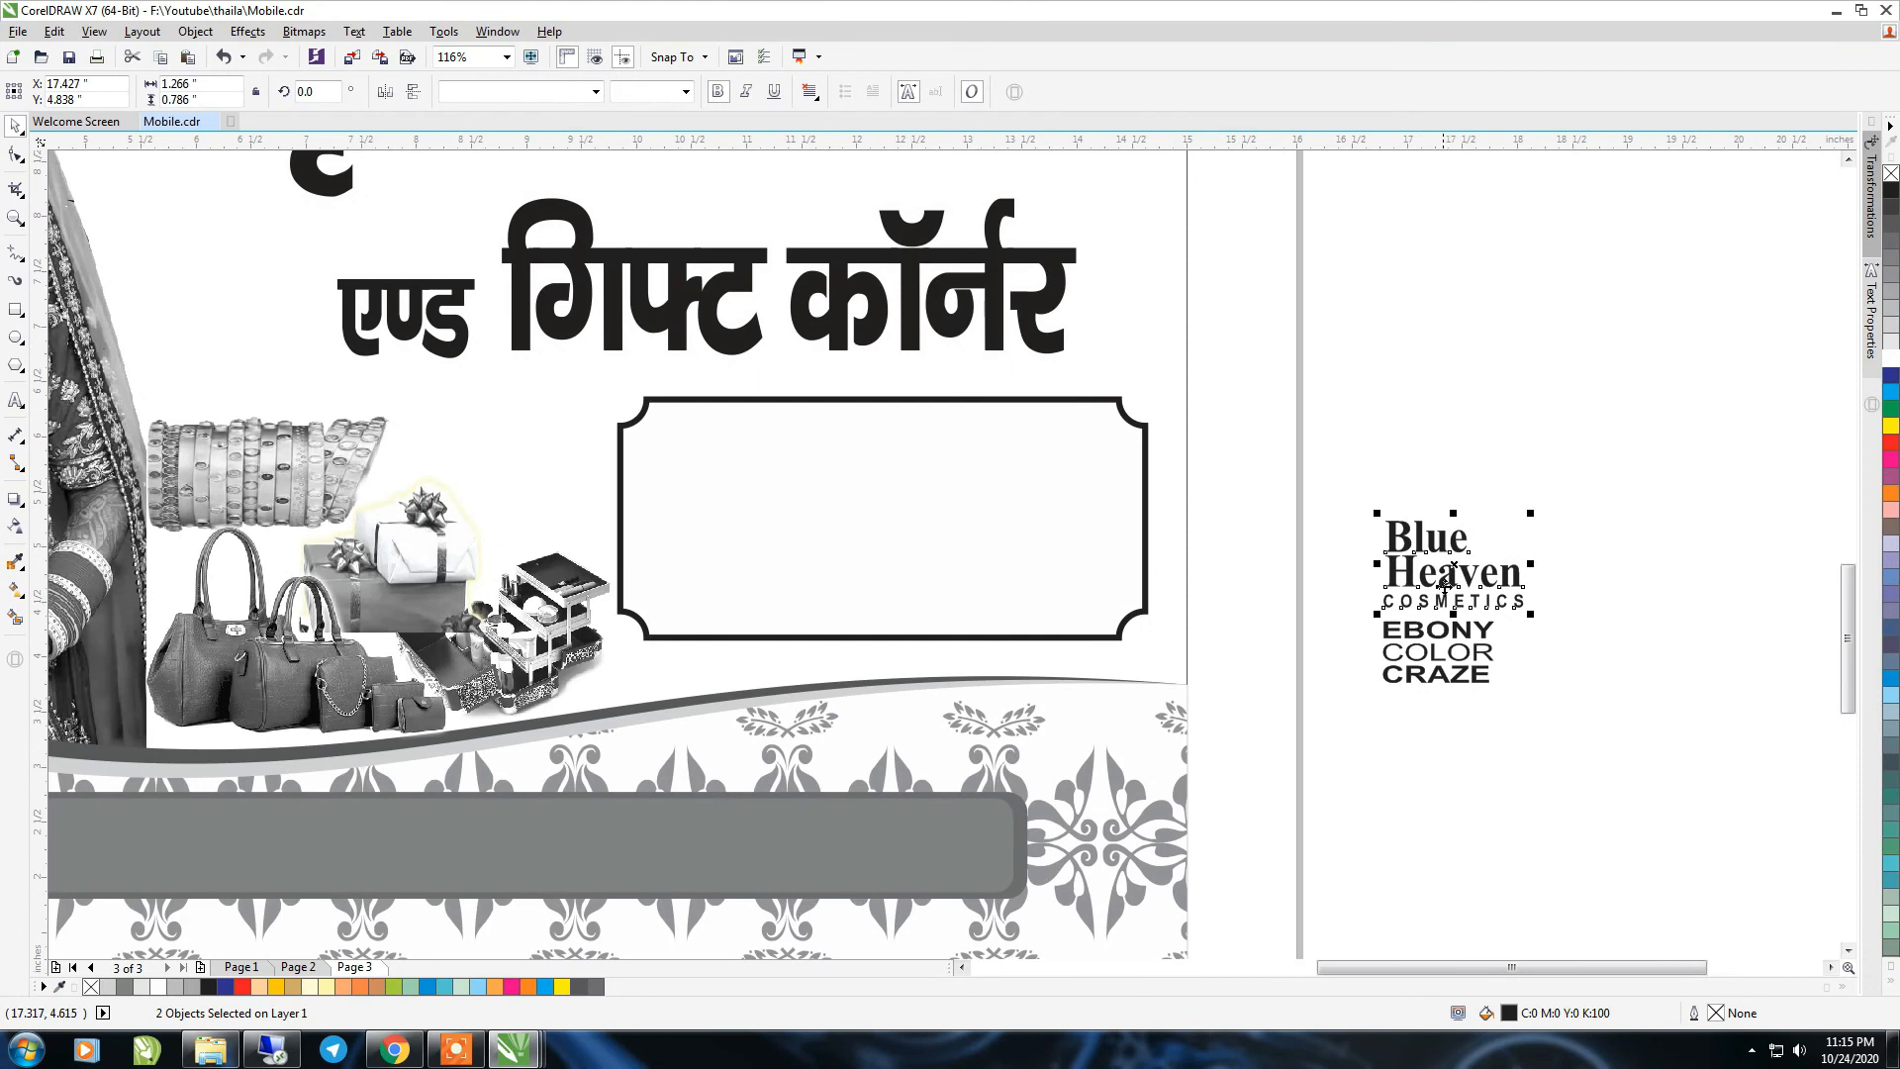
drag(1406, 588, 682, 499)
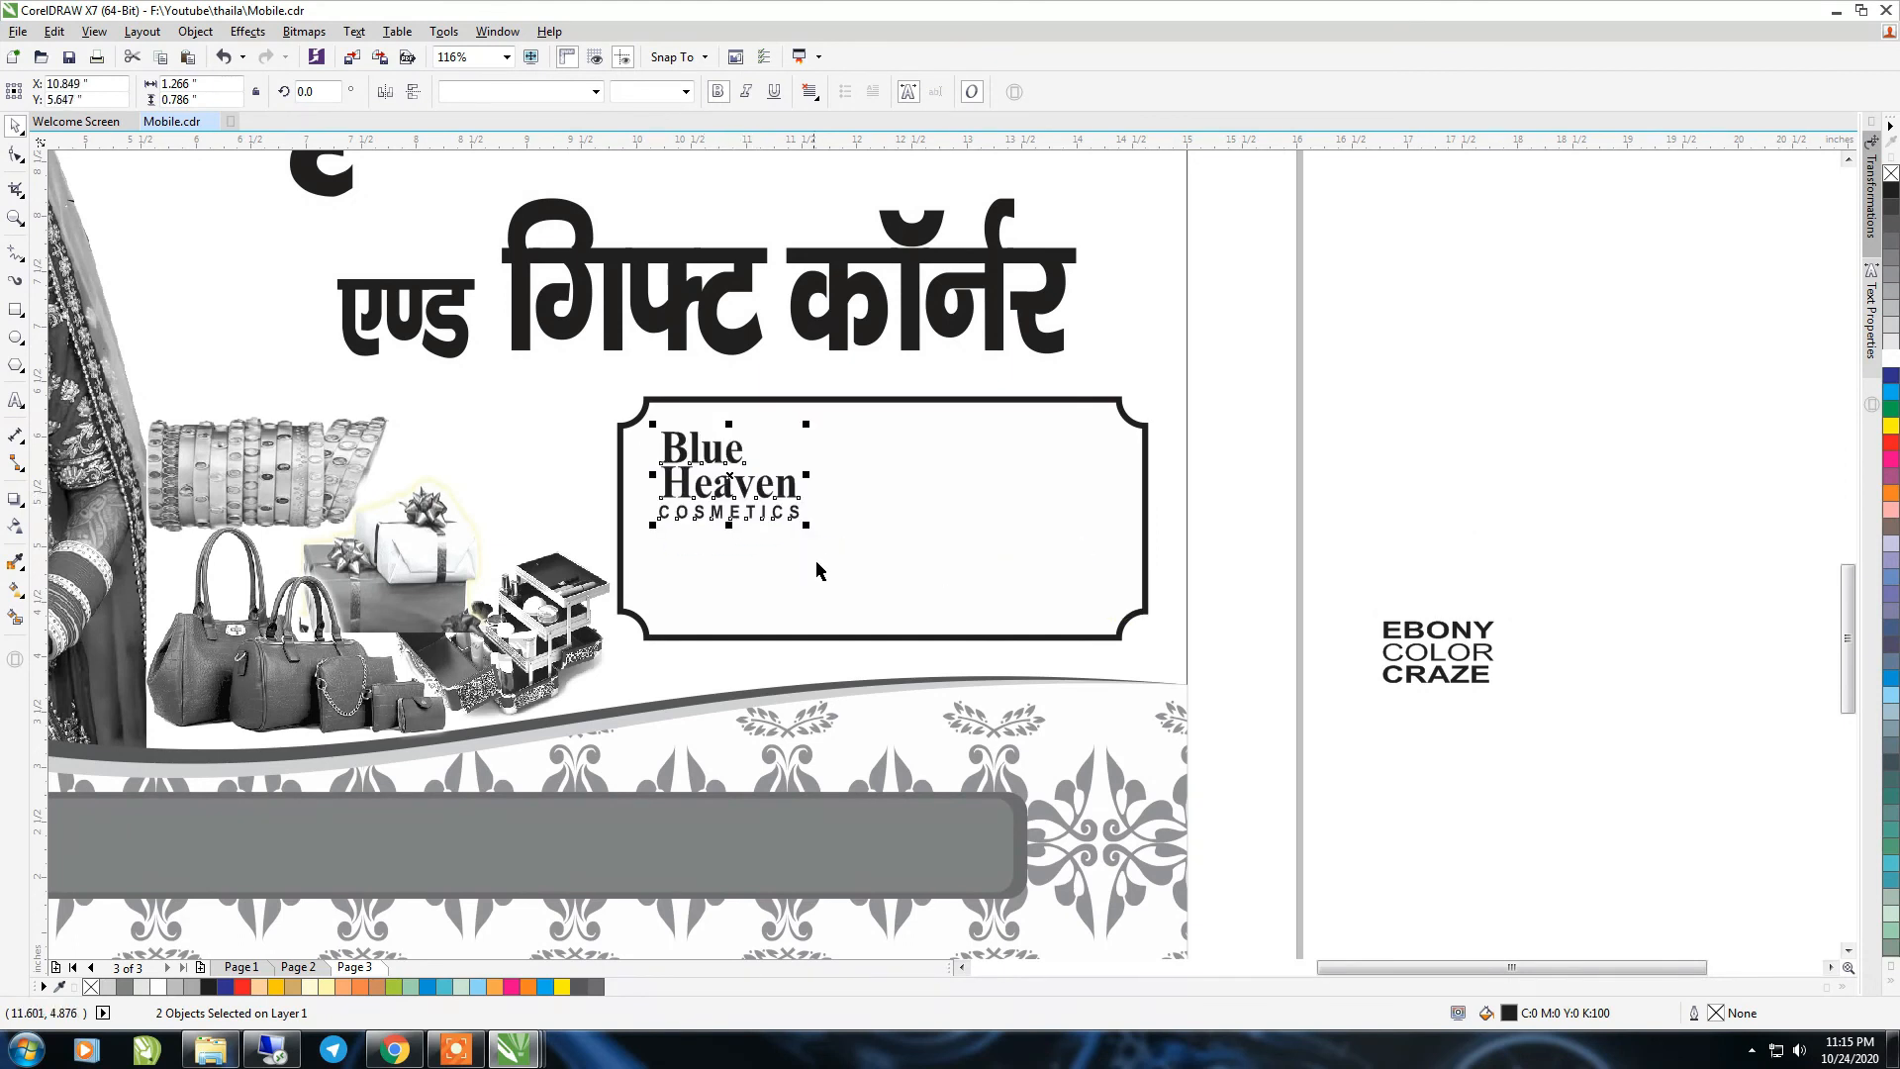
drag(808, 530, 928, 601)
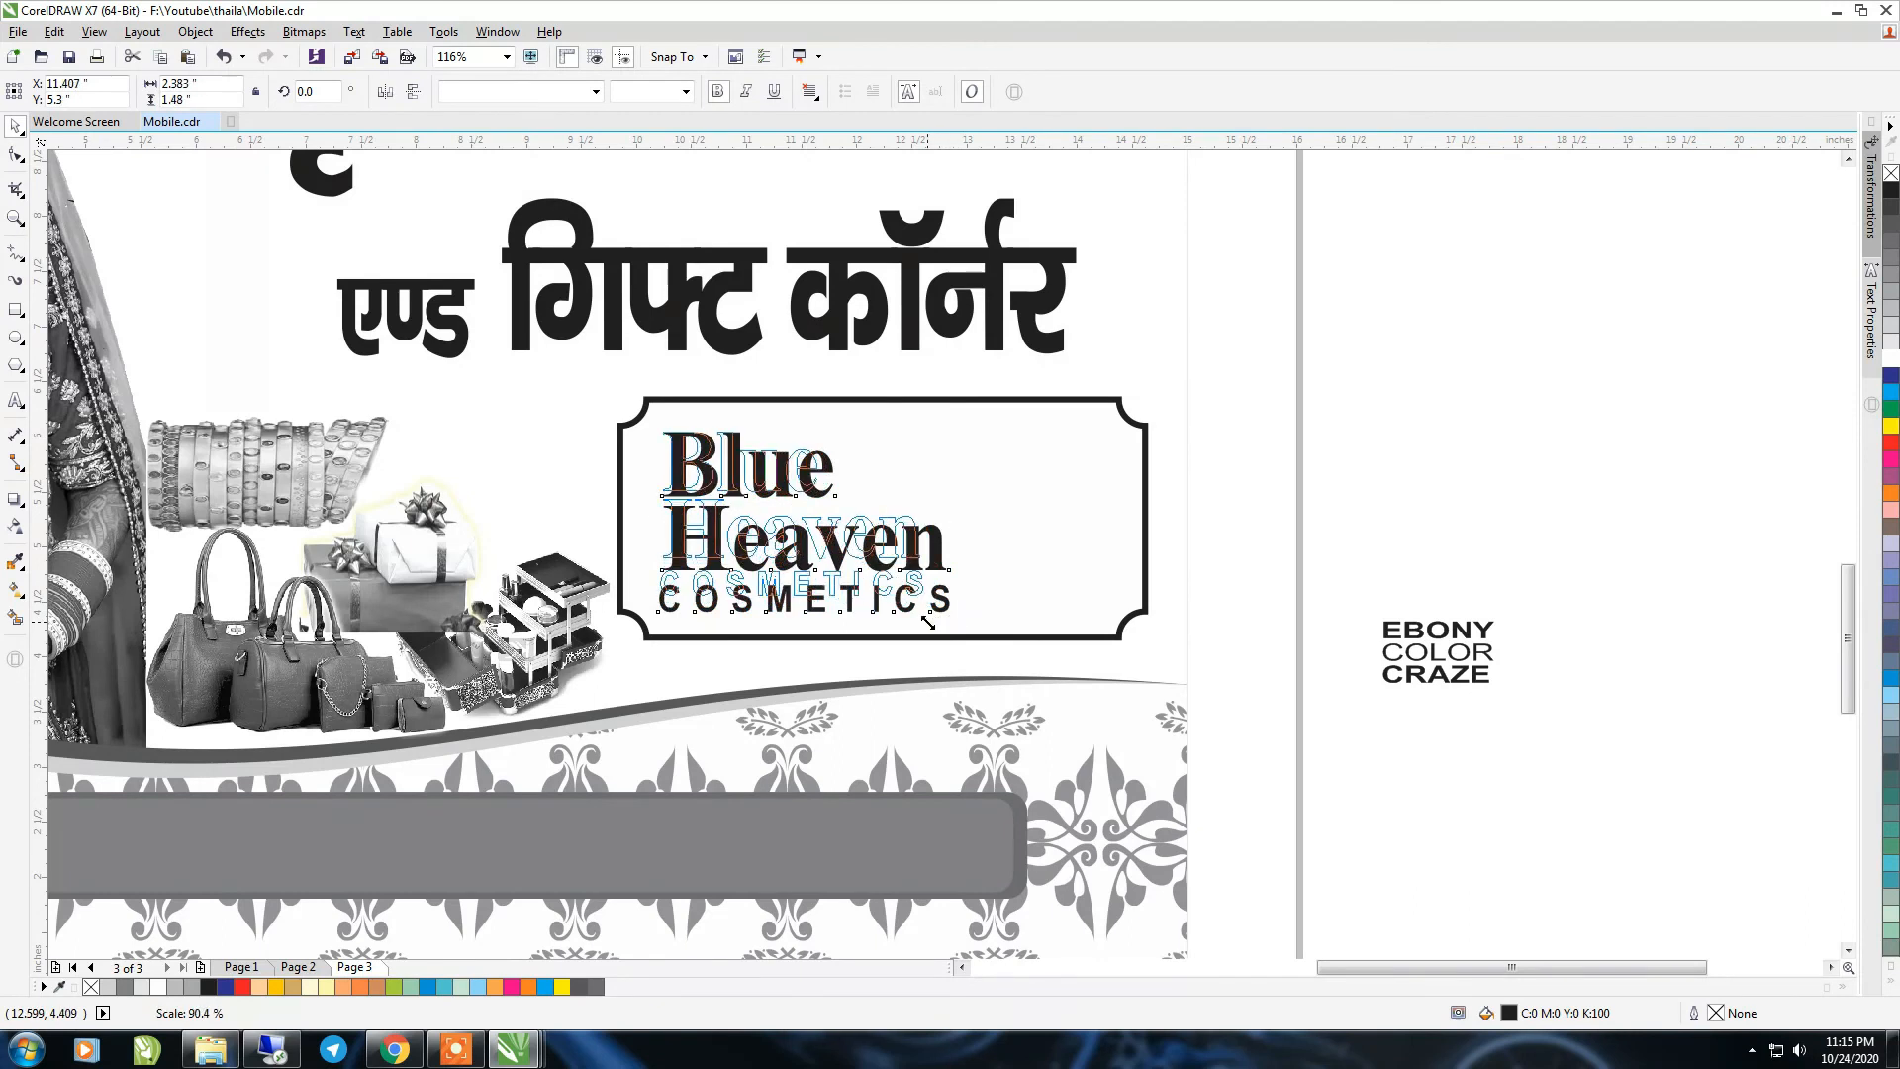
Move EBONY COLOR CRAZE into the box's right half and shrink the Blue Heaven COSMETICS pair to about 1.58 by 0.98 in
click(1420, 634)
drag(1428, 682, 1140, 585)
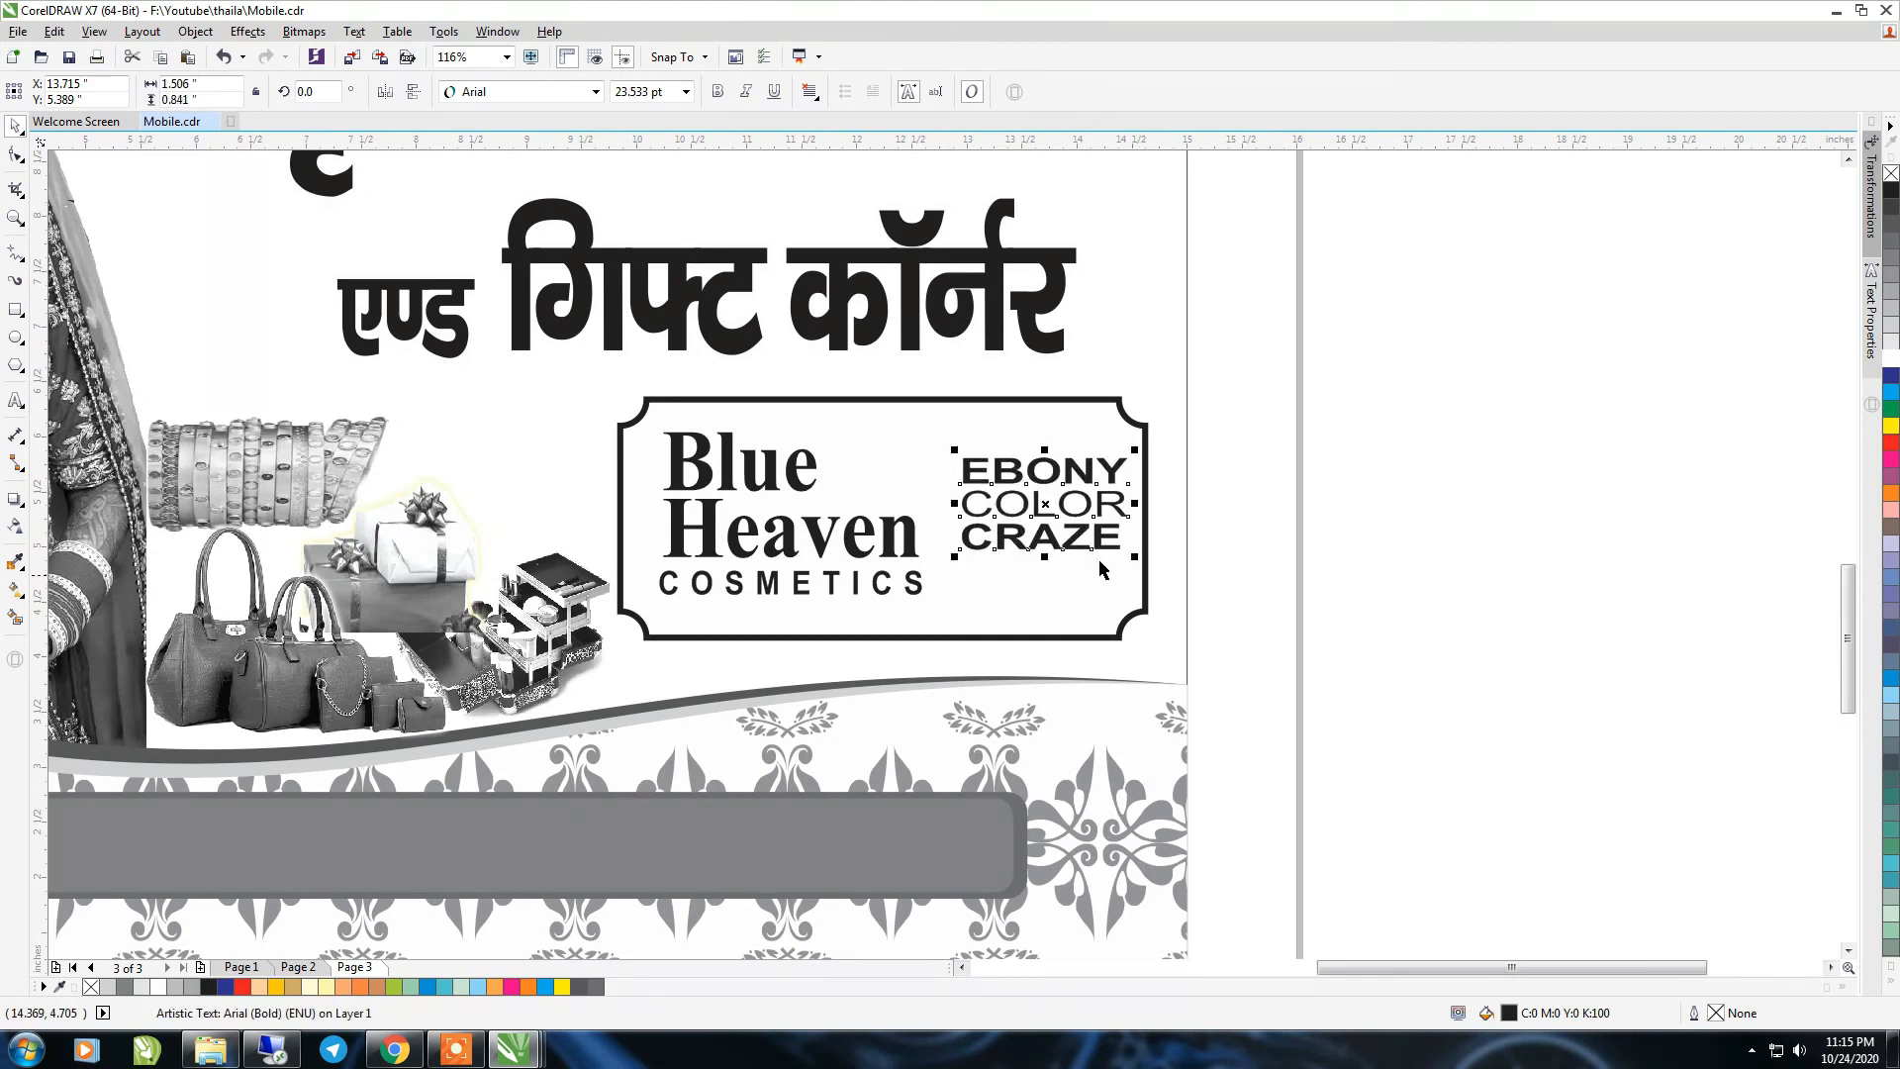
click(893, 542)
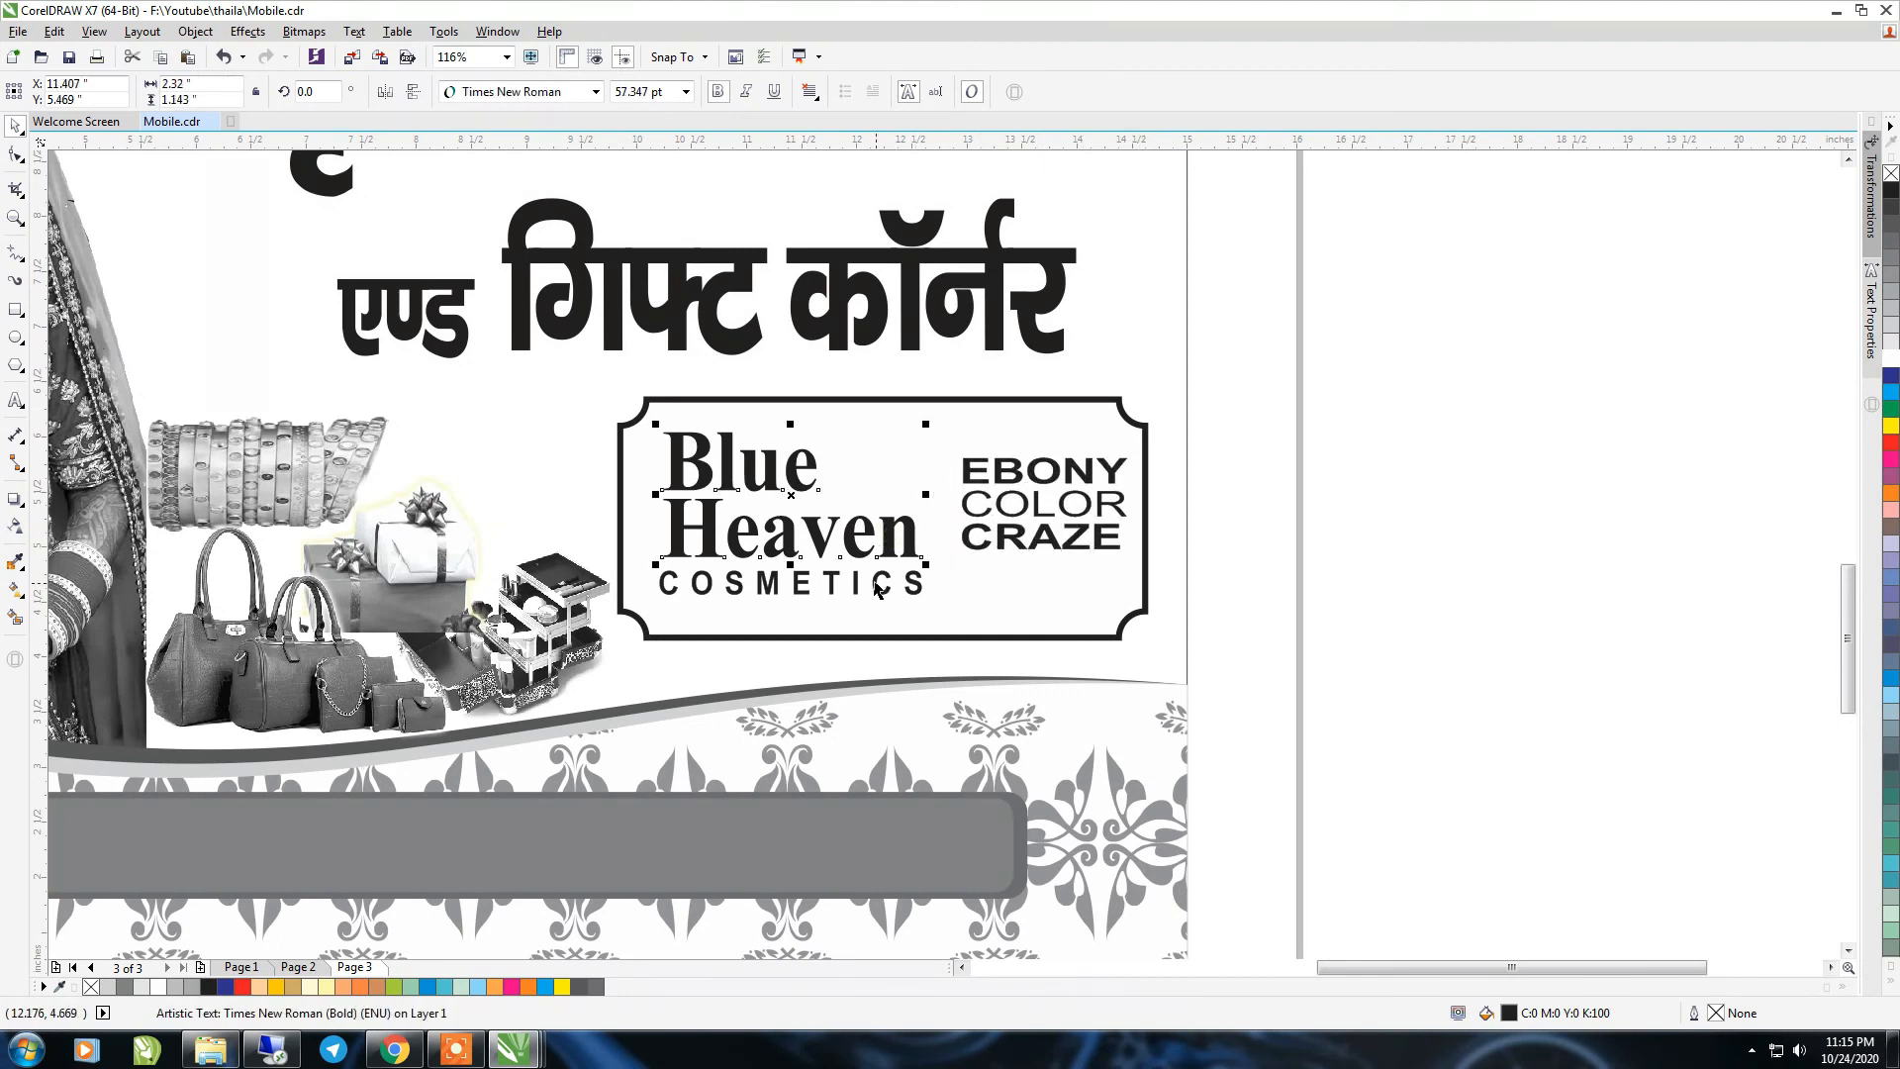
shift+click(879, 586)
drag(931, 603, 763, 505)
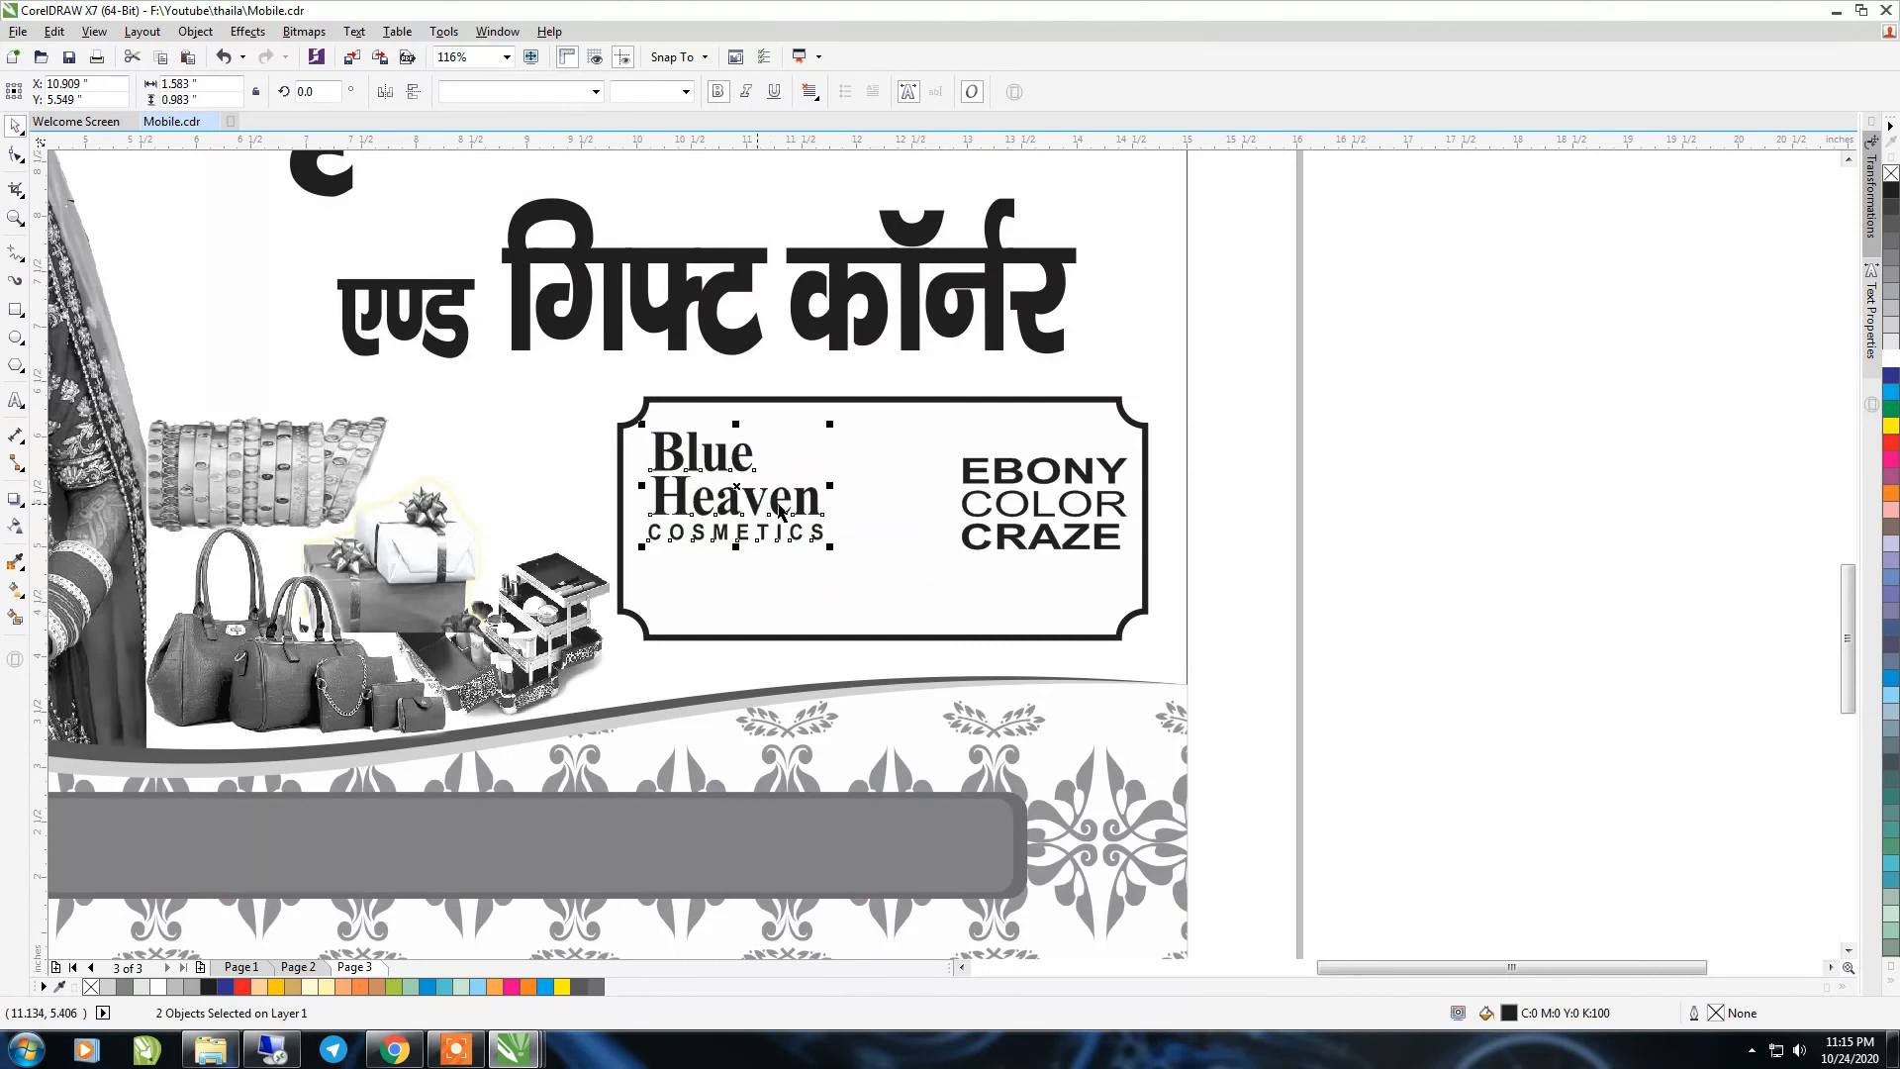
Enlarge EBONY COLOR CRAZE slightly, then enlarge Blue Heaven COSMETICS to about 1.78 by 1.11 in and stretch it slightly wider
click(985, 513)
drag(953, 451, 920, 423)
click(769, 500)
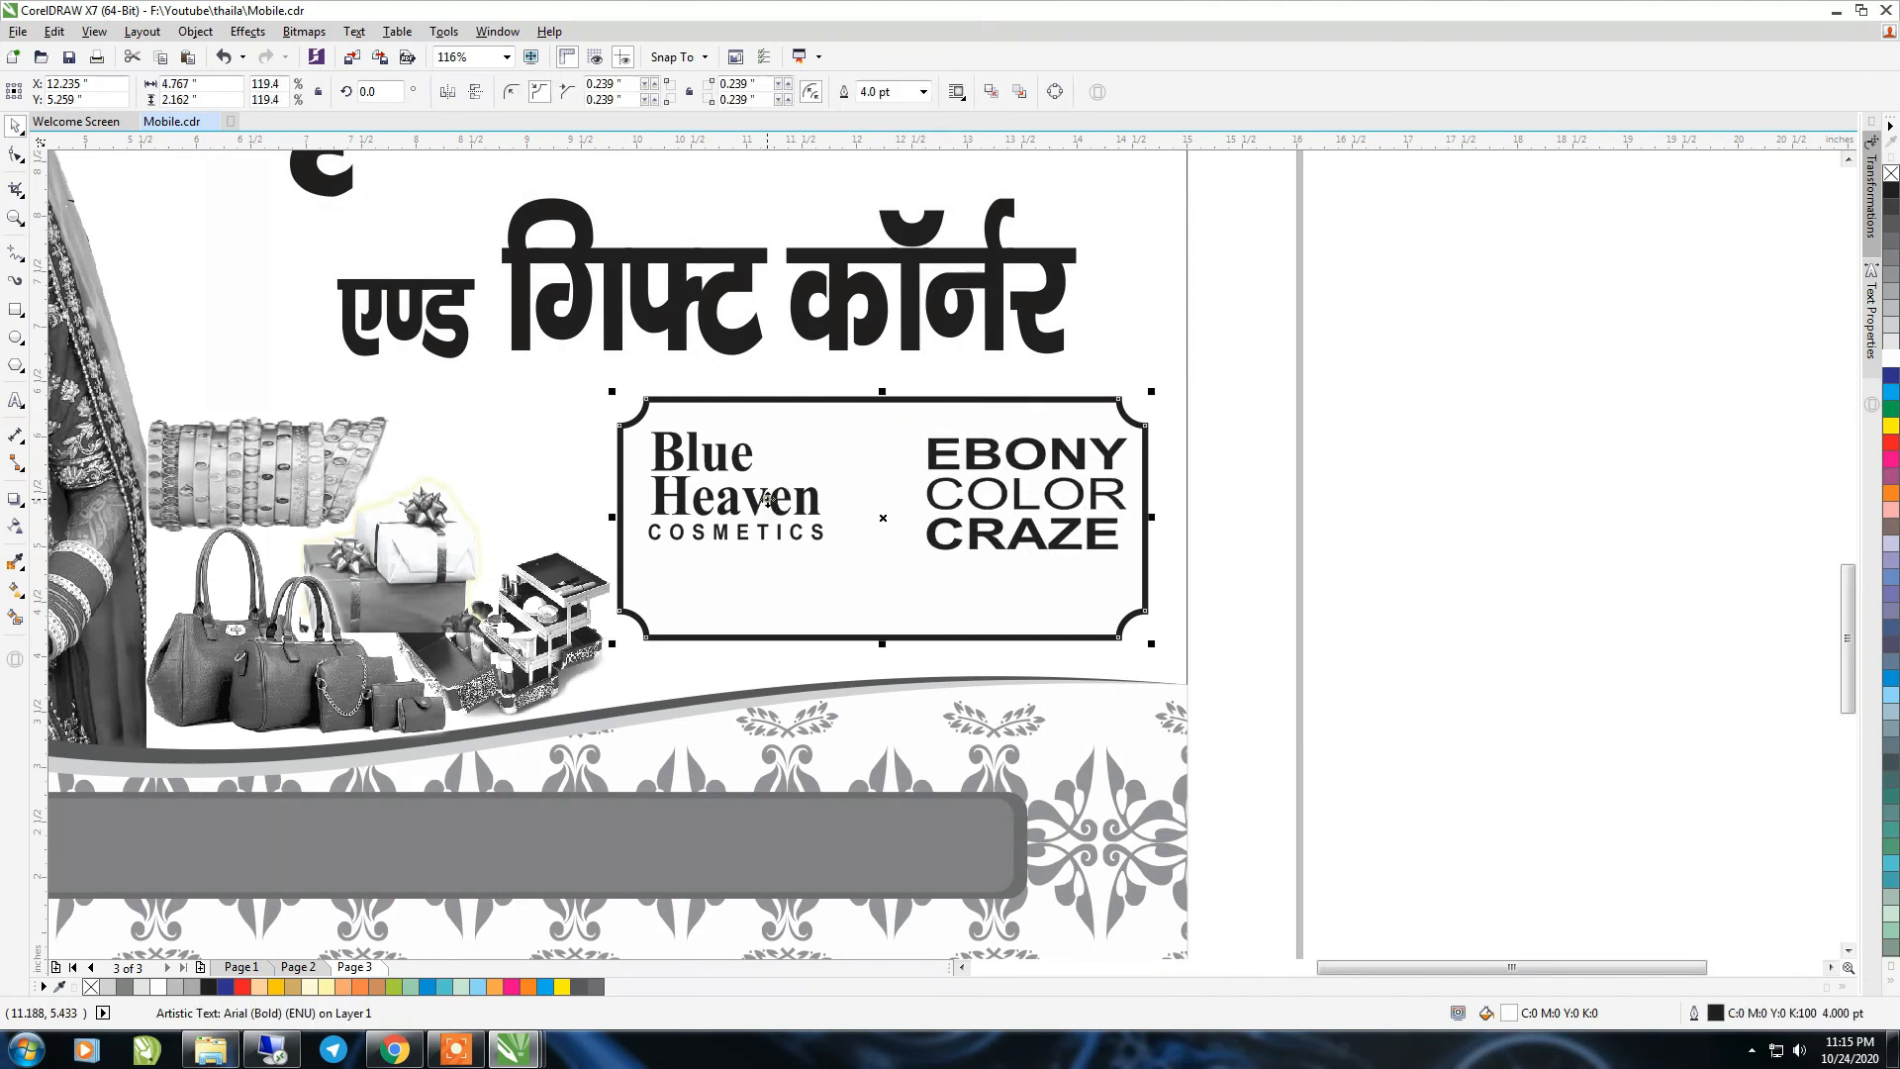
click(769, 499)
shift+click(786, 536)
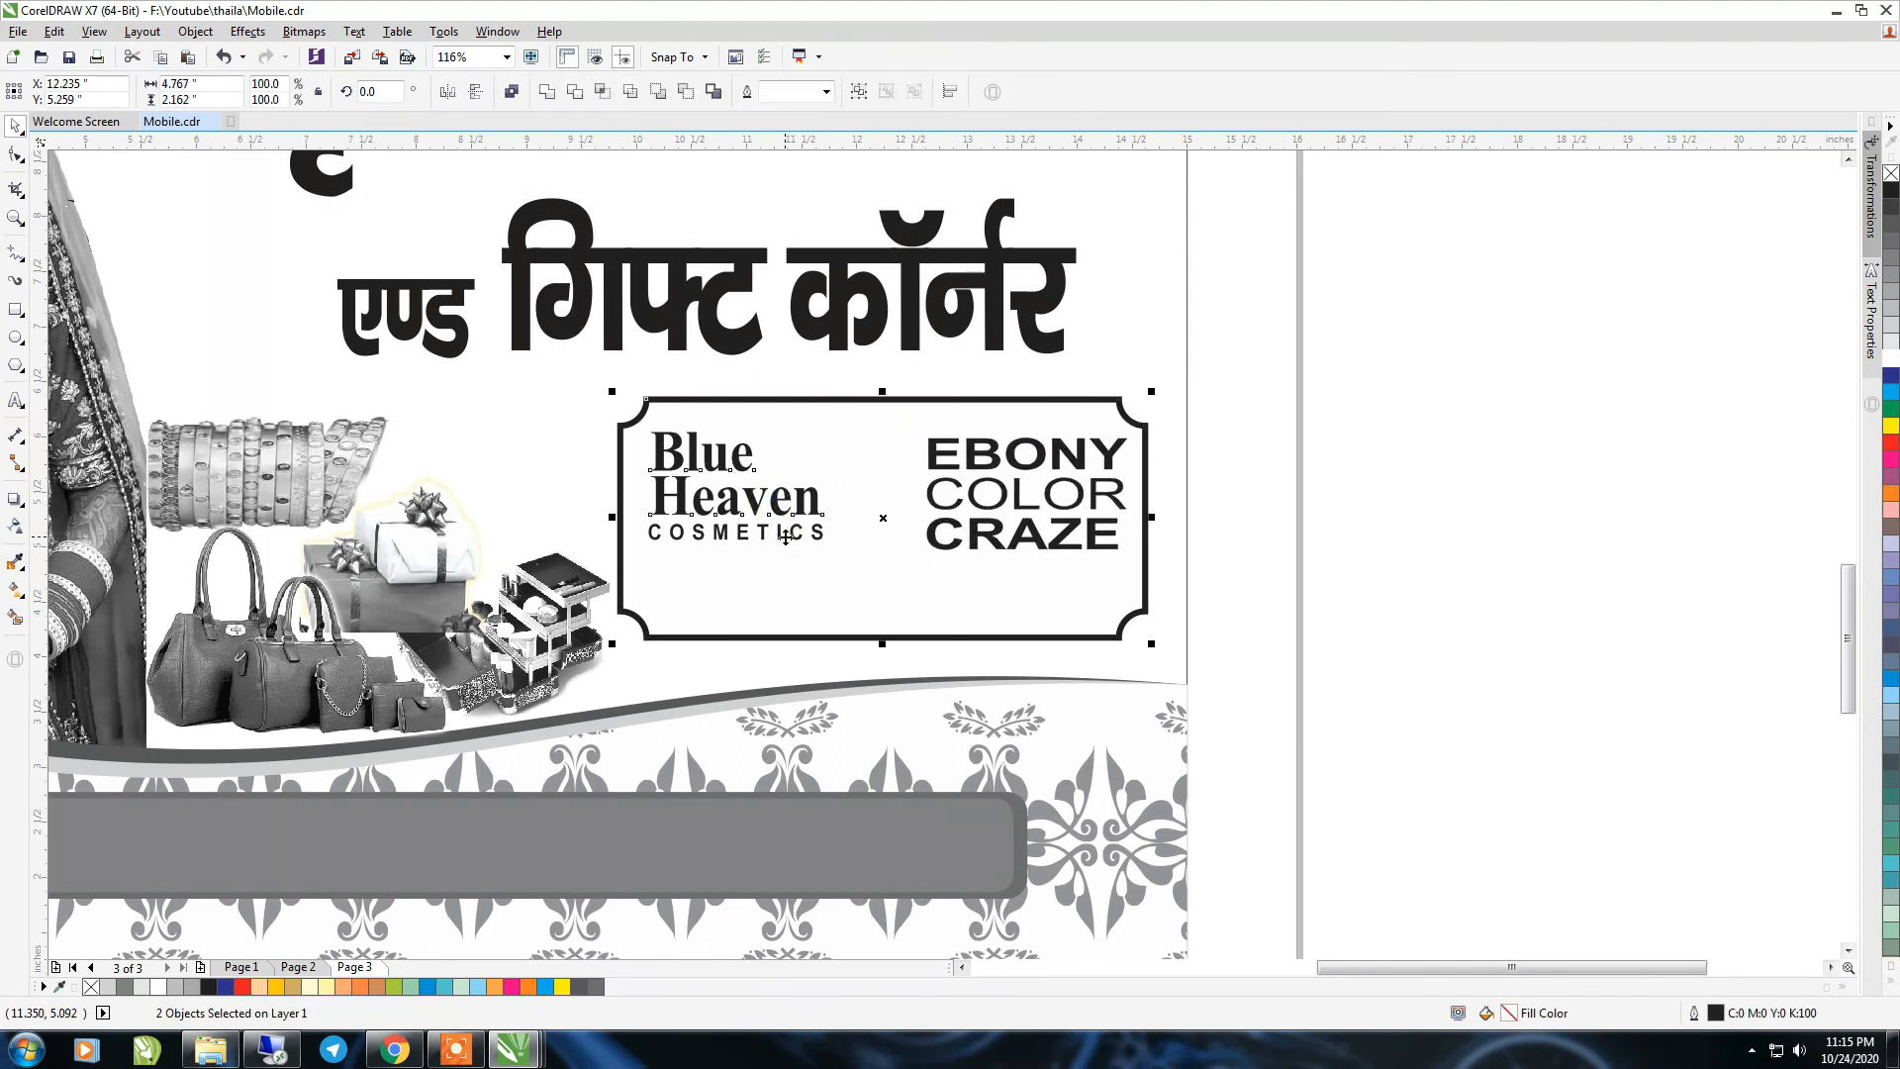
click(786, 537)
shift+click(775, 507)
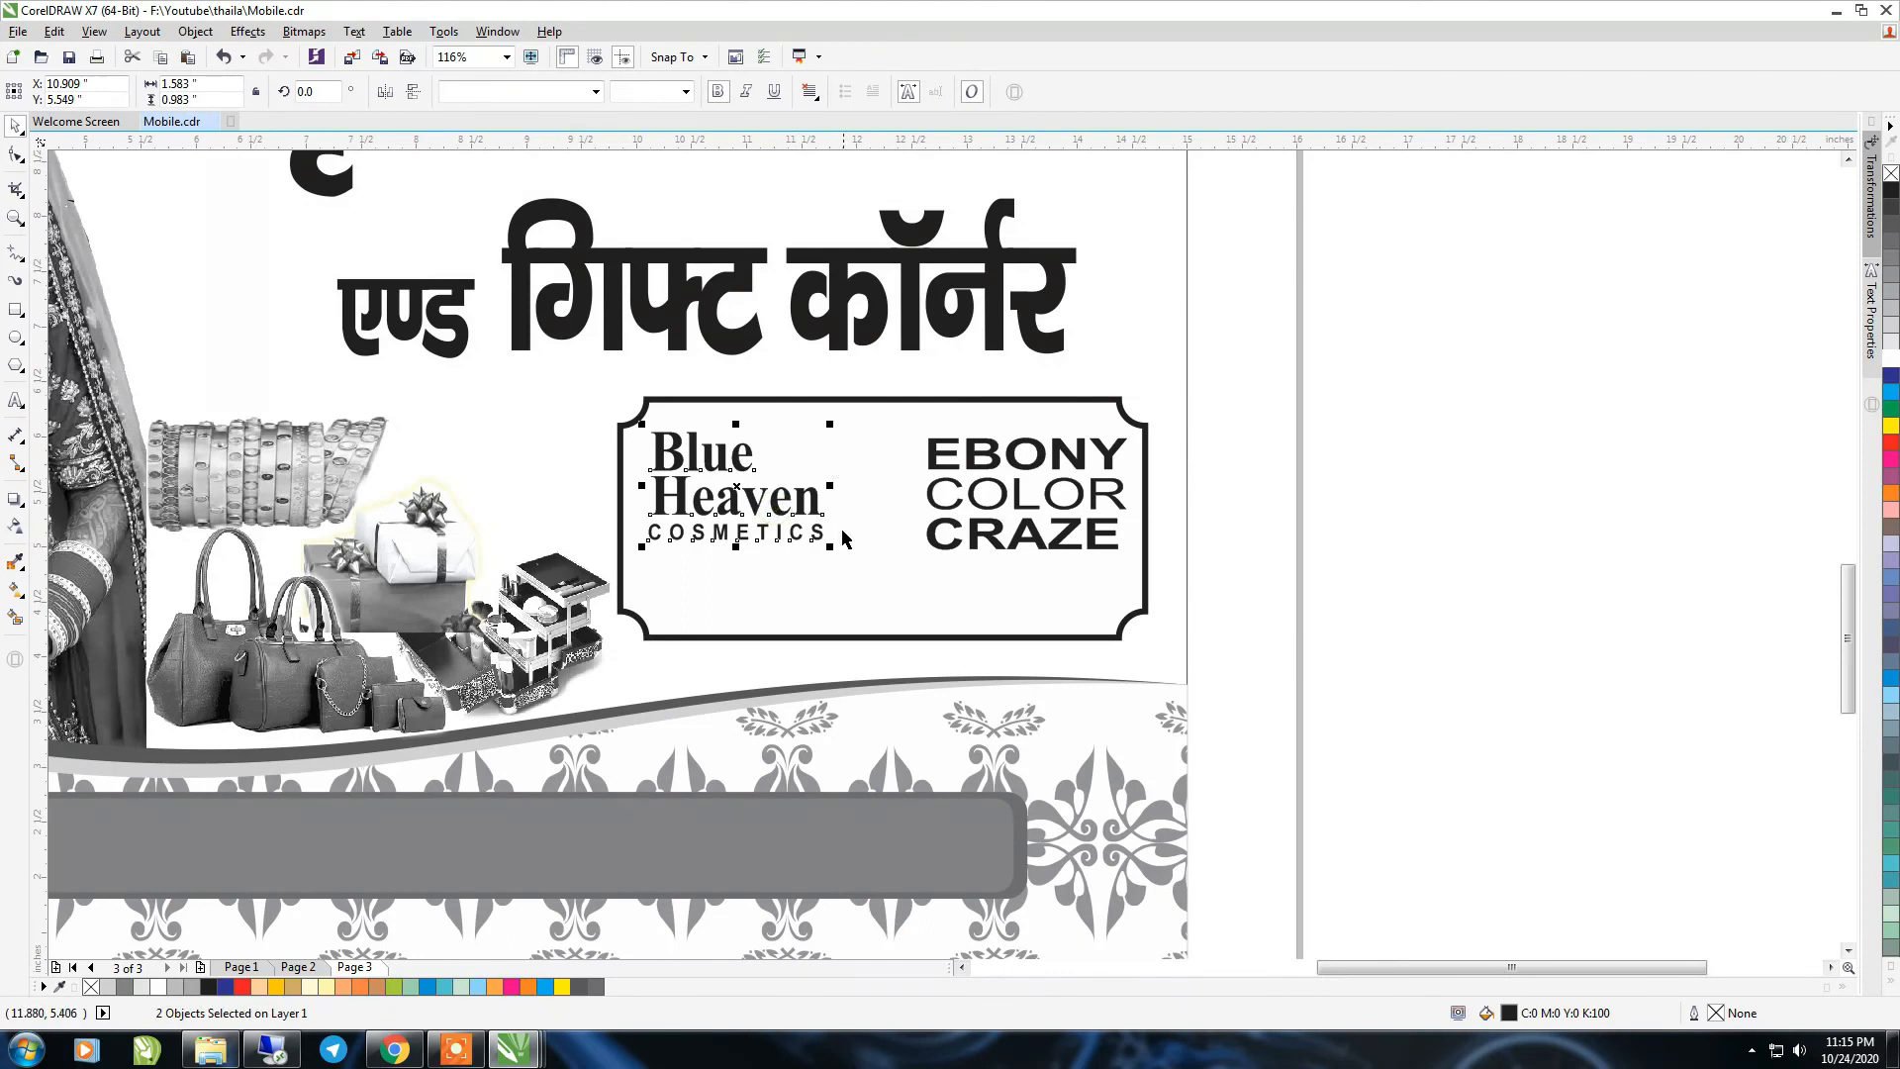
drag(829, 547, 852, 563)
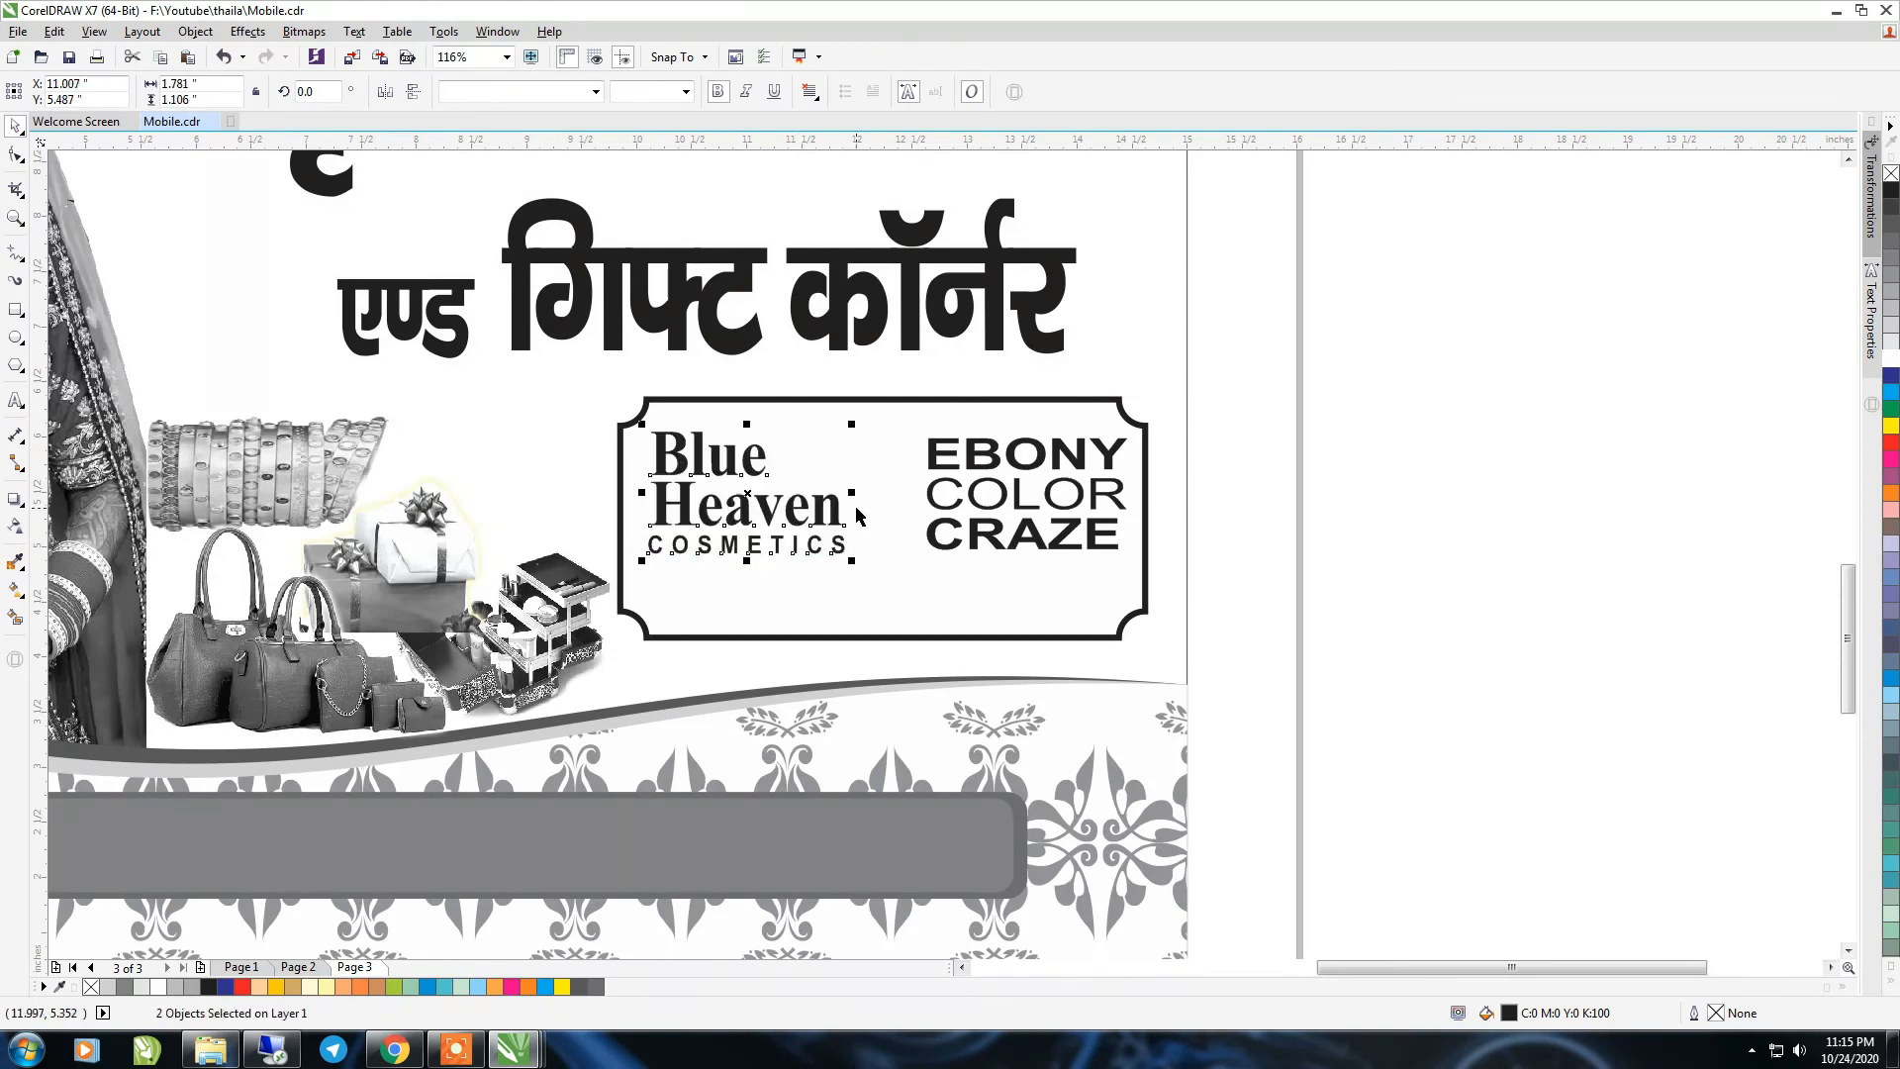
drag(848, 492, 858, 493)
Reduce the box's height to about 1.65 in from its lower edge and nudge it down slightly around the brand names
click(900, 594)
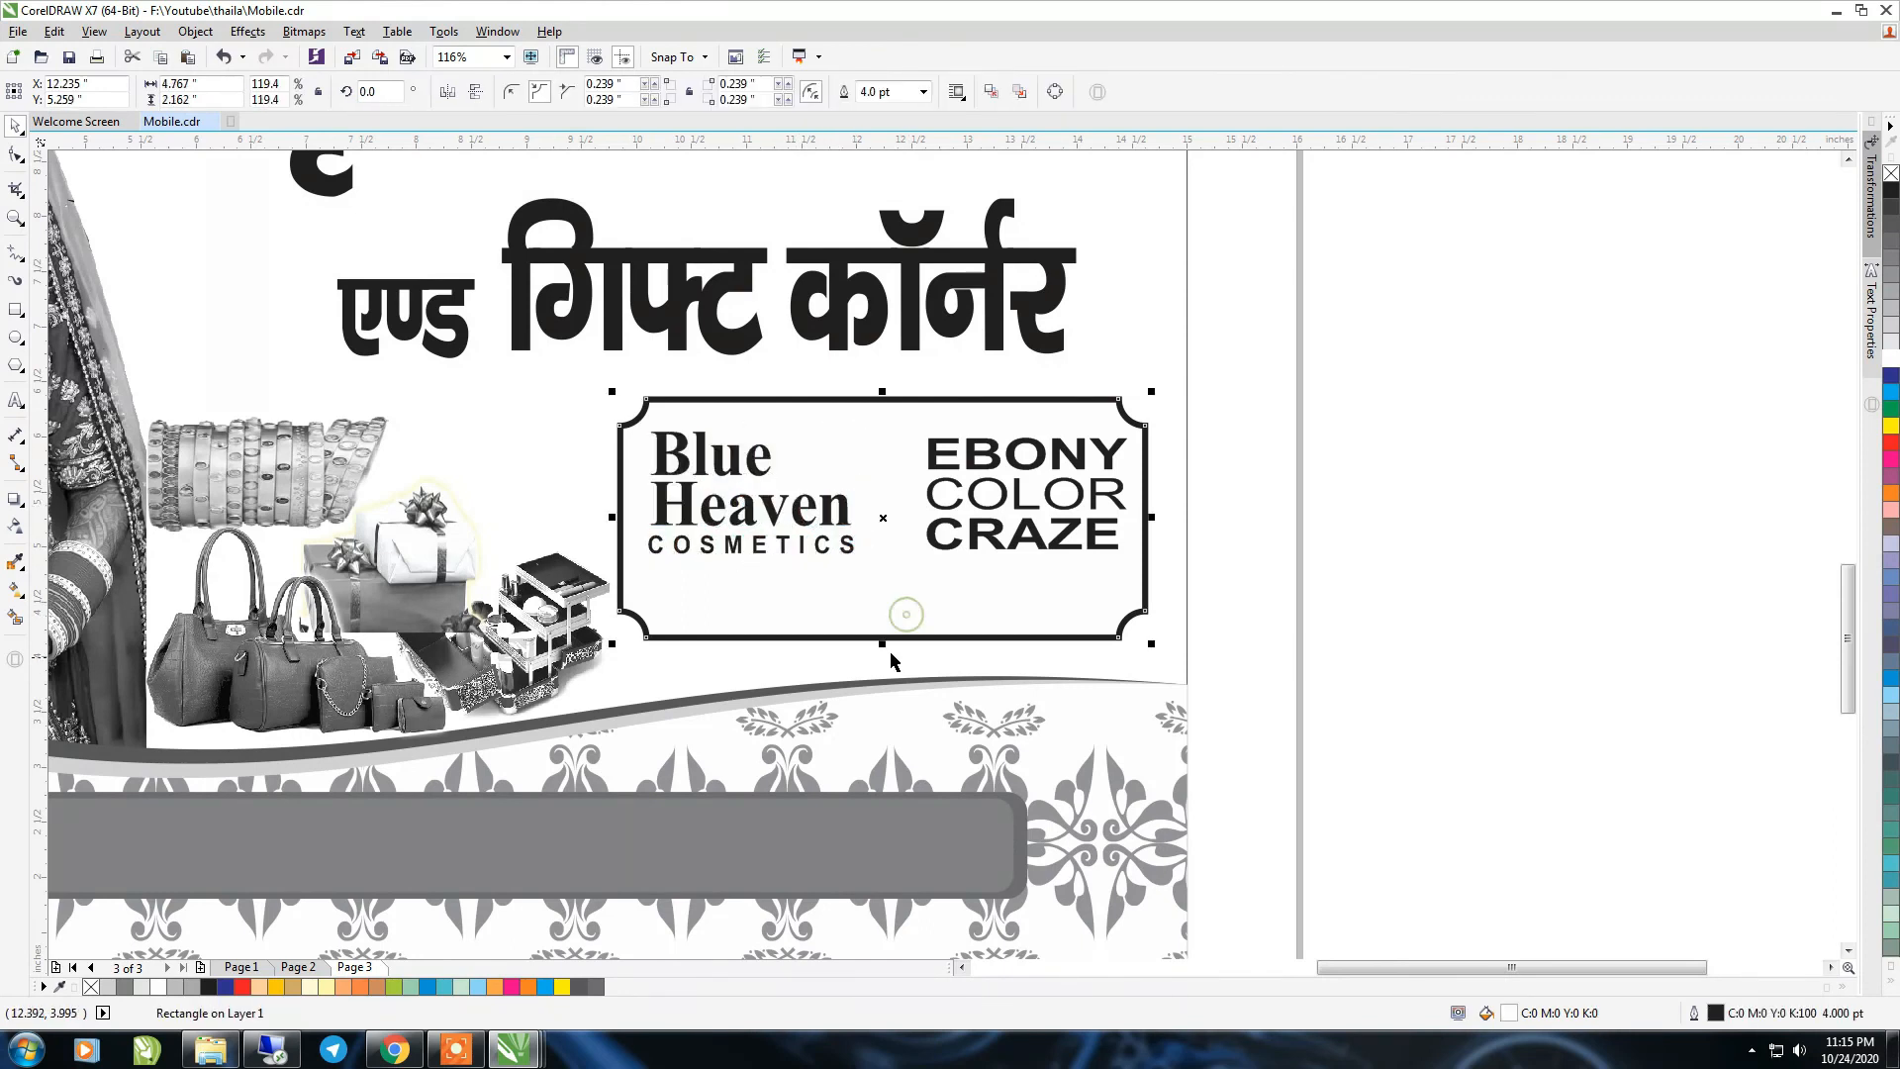
drag(882, 643, 885, 587)
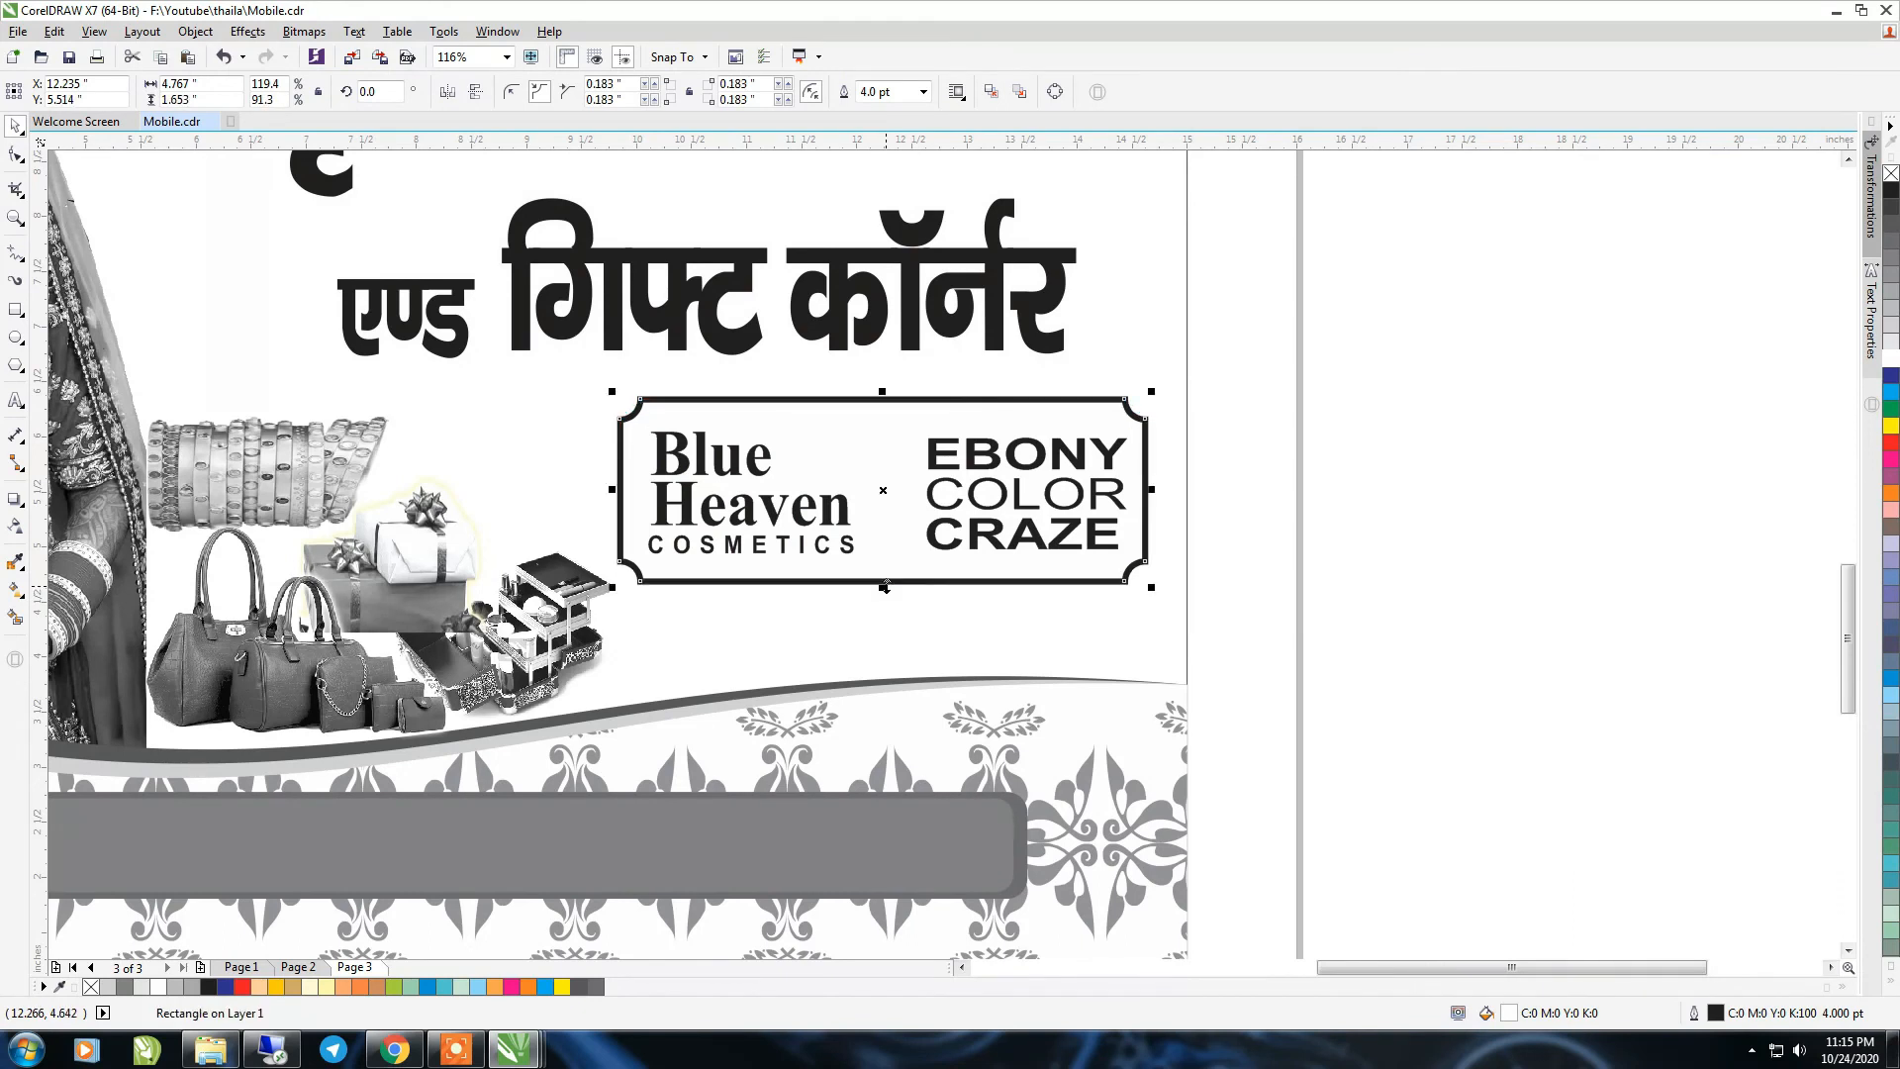
click(1402, 538)
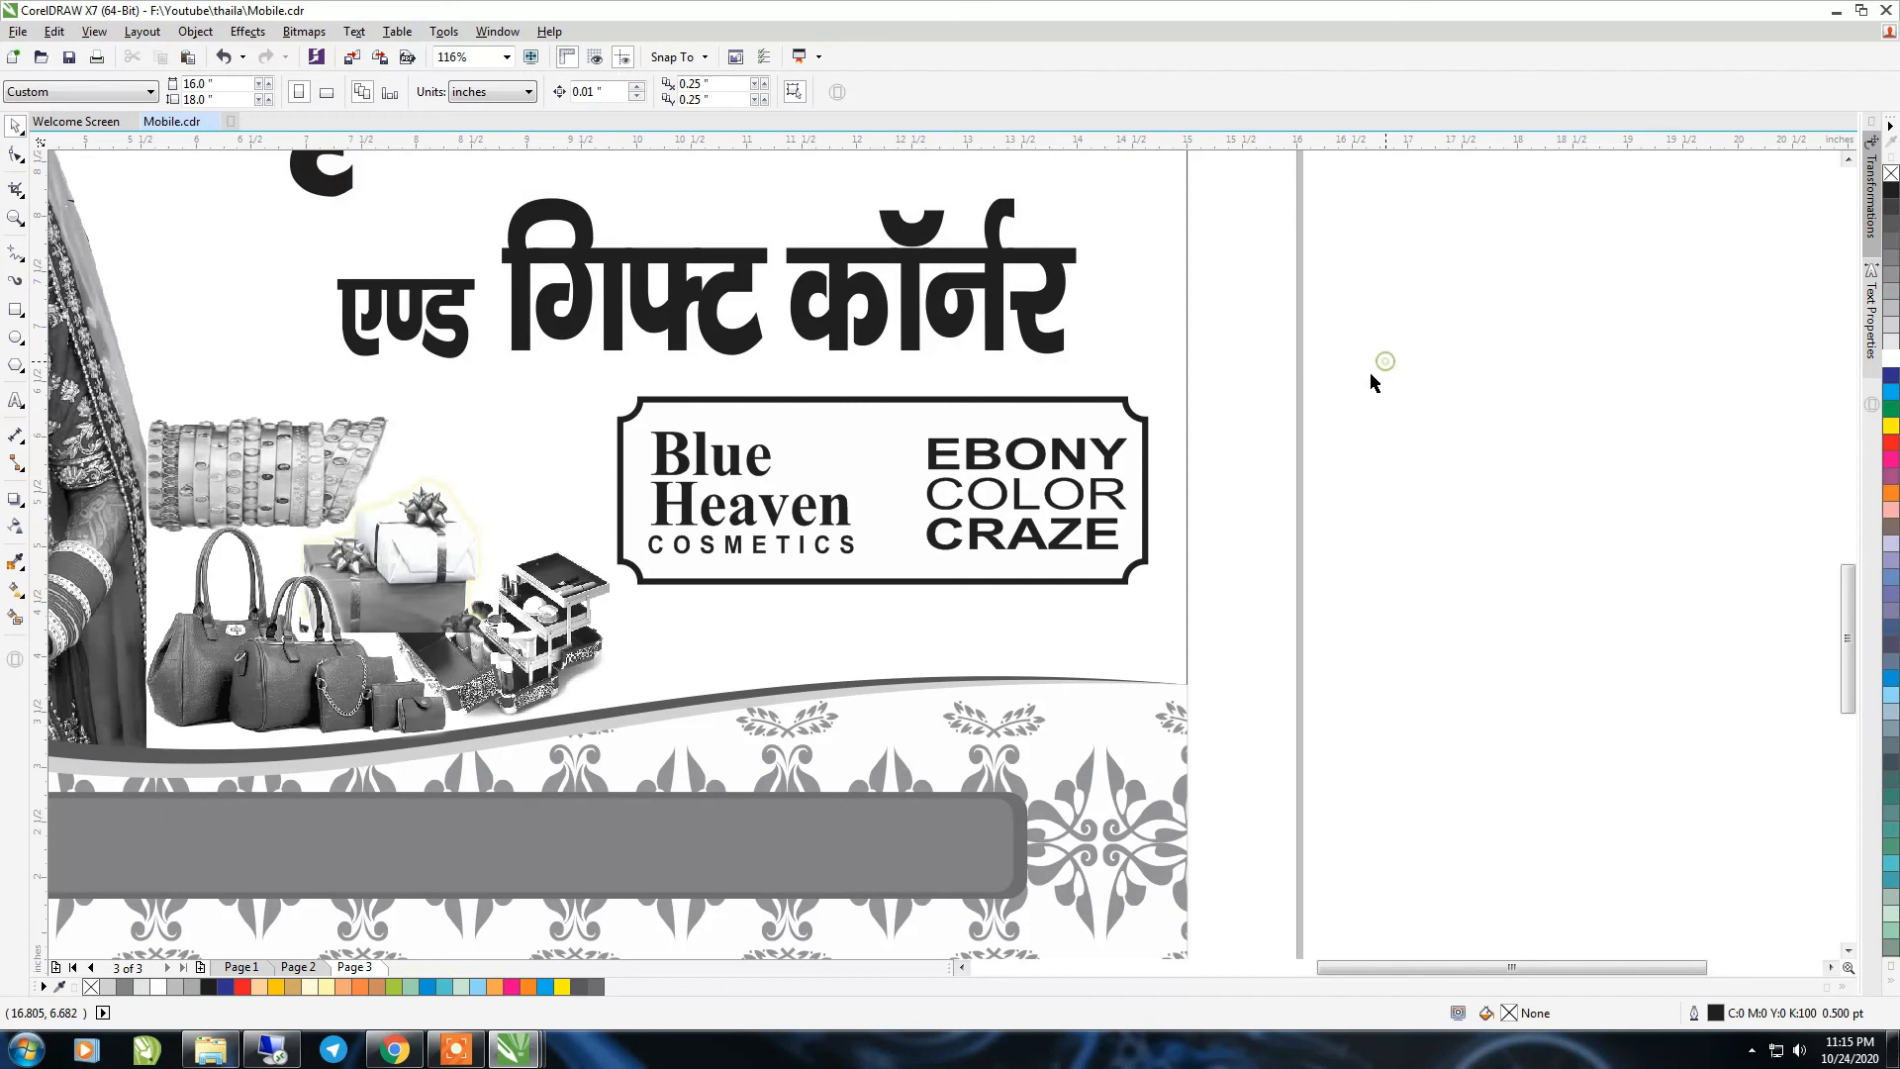
click(945, 426)
key(Down)
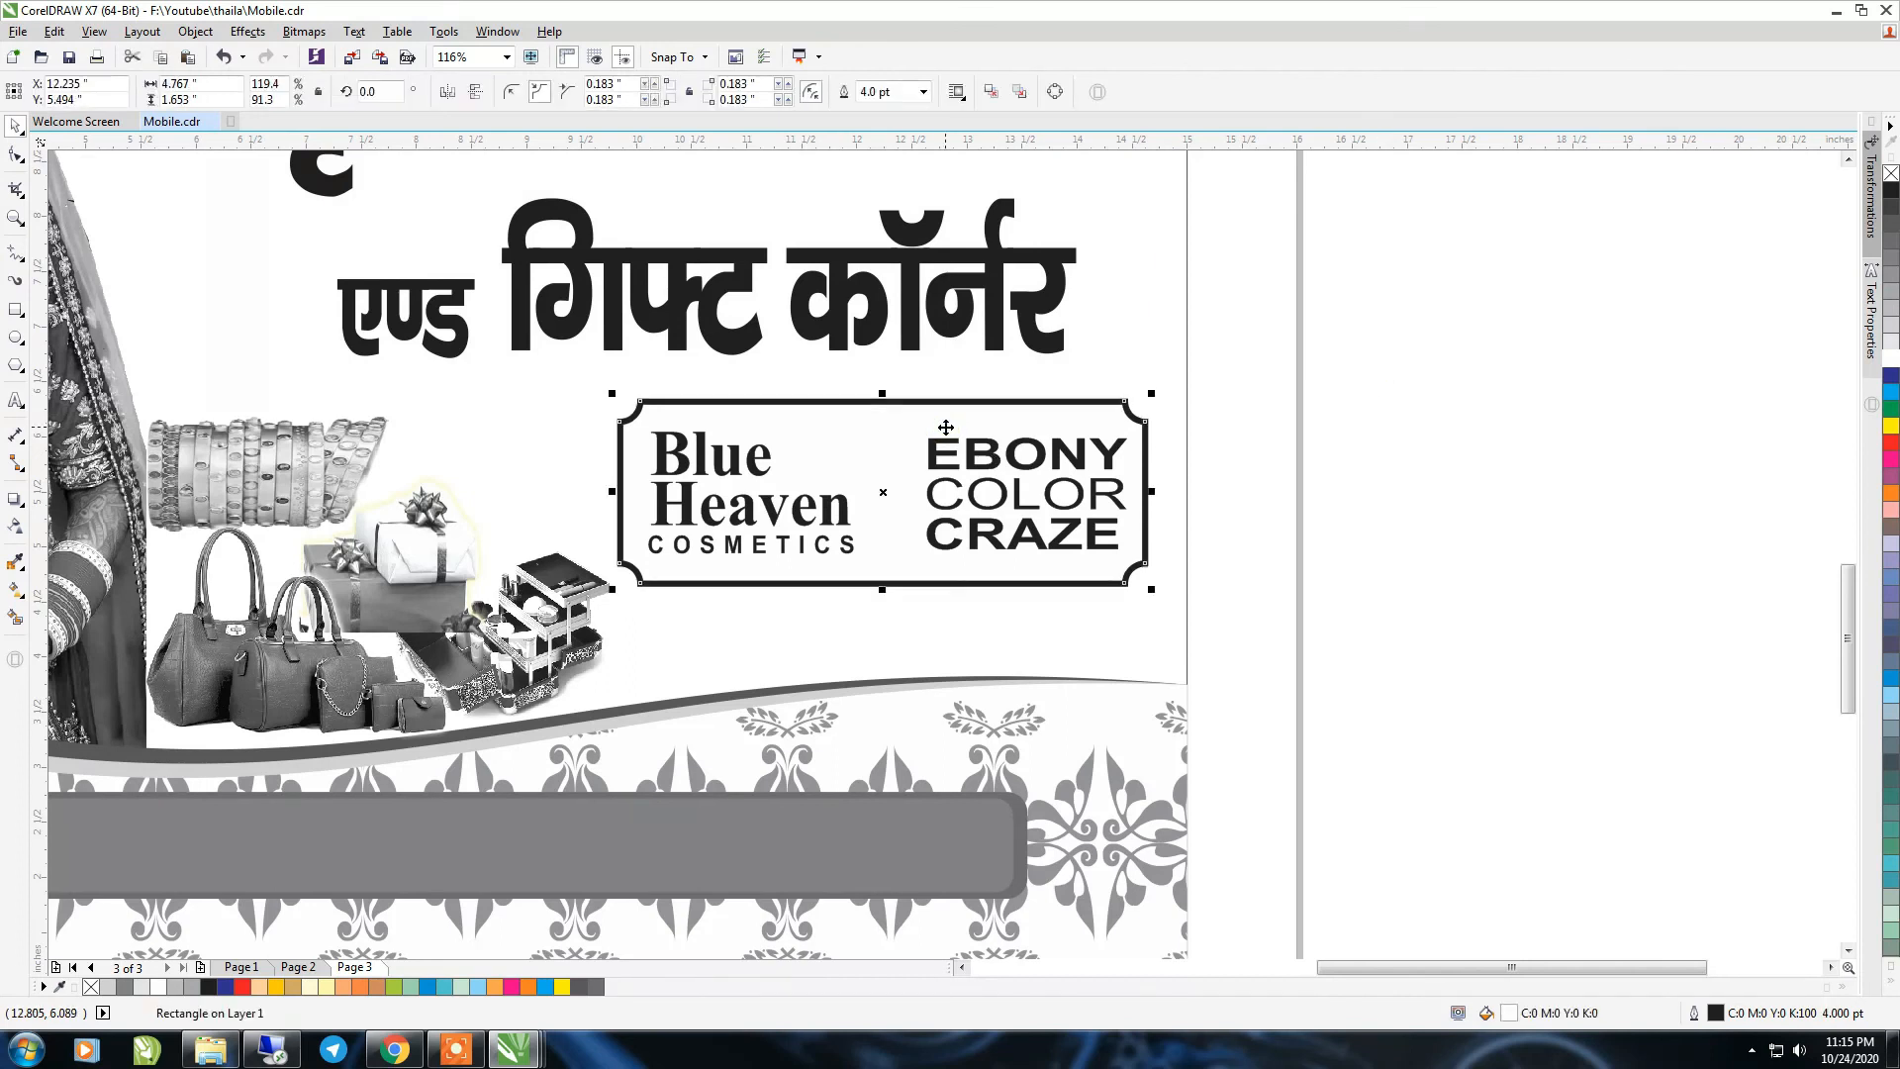
Scale the box and its brand-name texts together down to about 4.49 by 1.56 in
drag(1421, 361, 559, 664)
drag(1153, 592, 1121, 579)
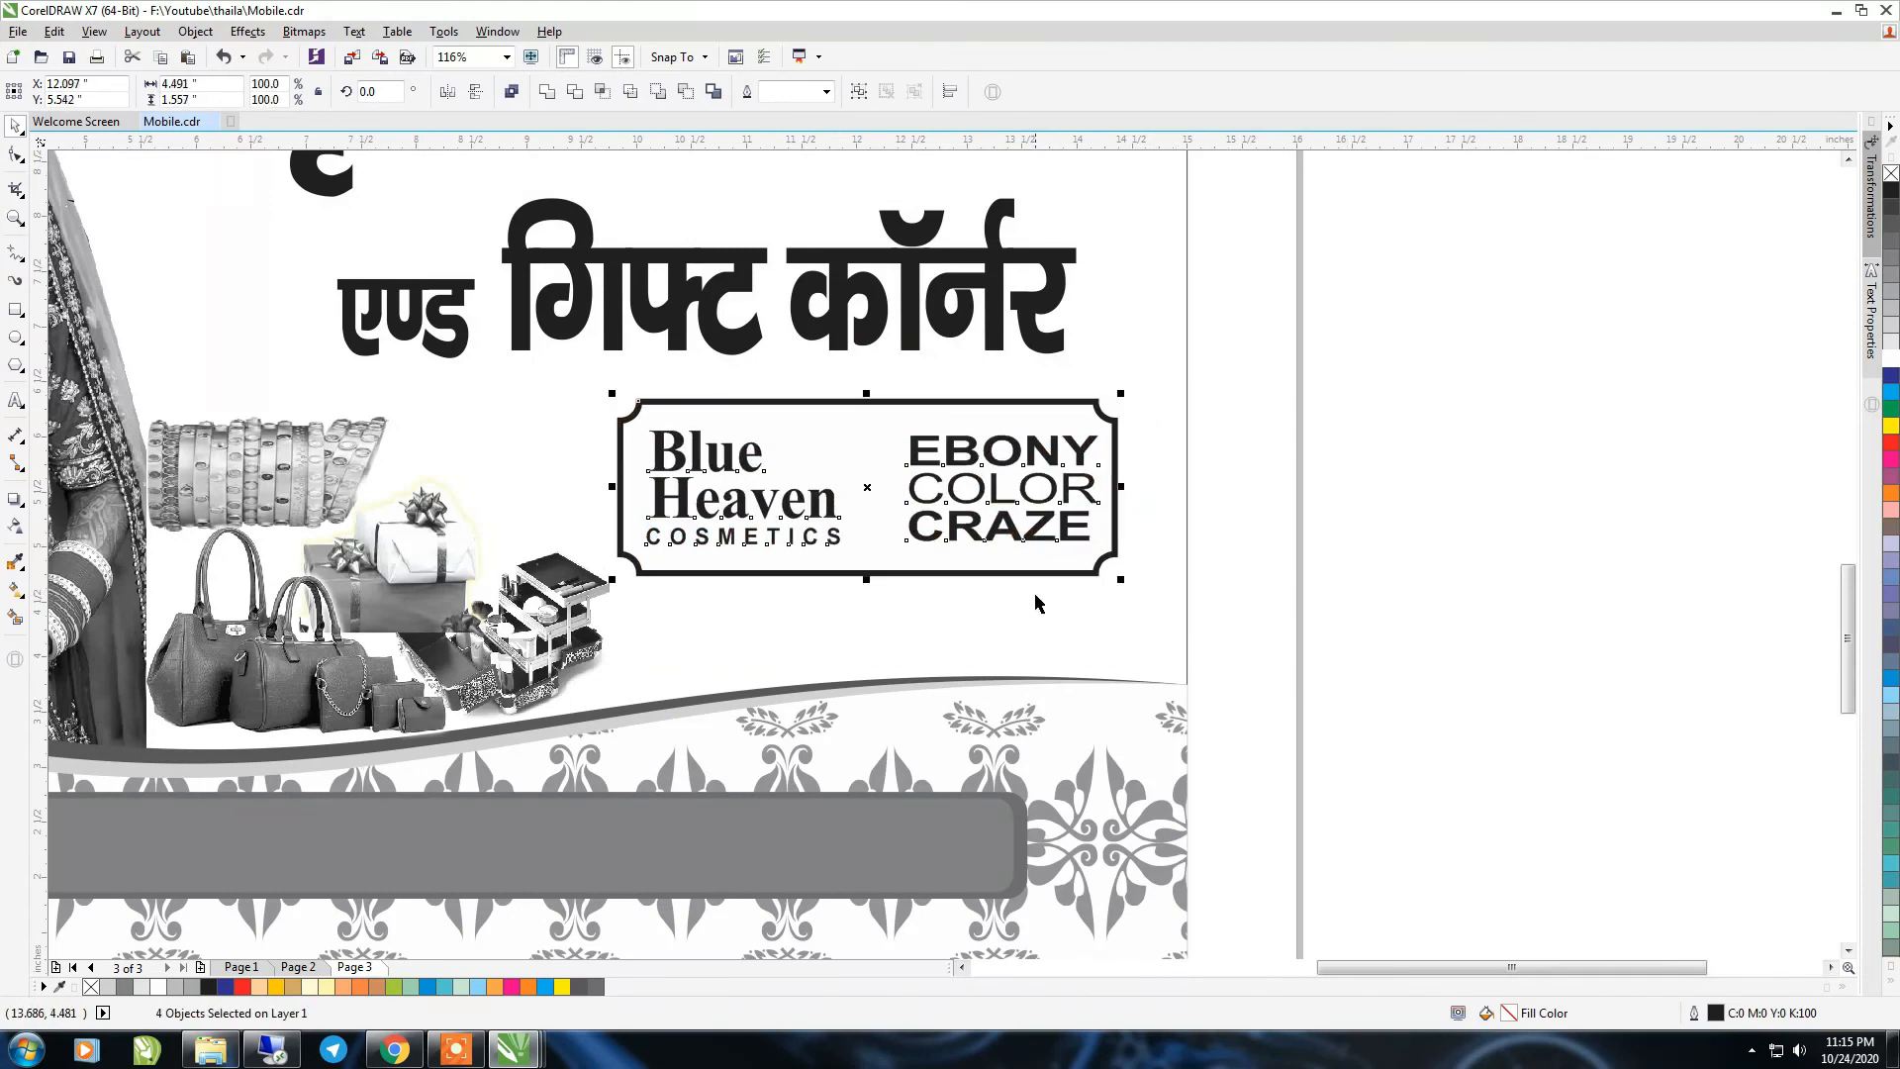
click(1370, 714)
Start the address text in 24 pt Arial at the left end of the grey bottom bar and make it white and bold
scroll(1370, 715, down, 3)
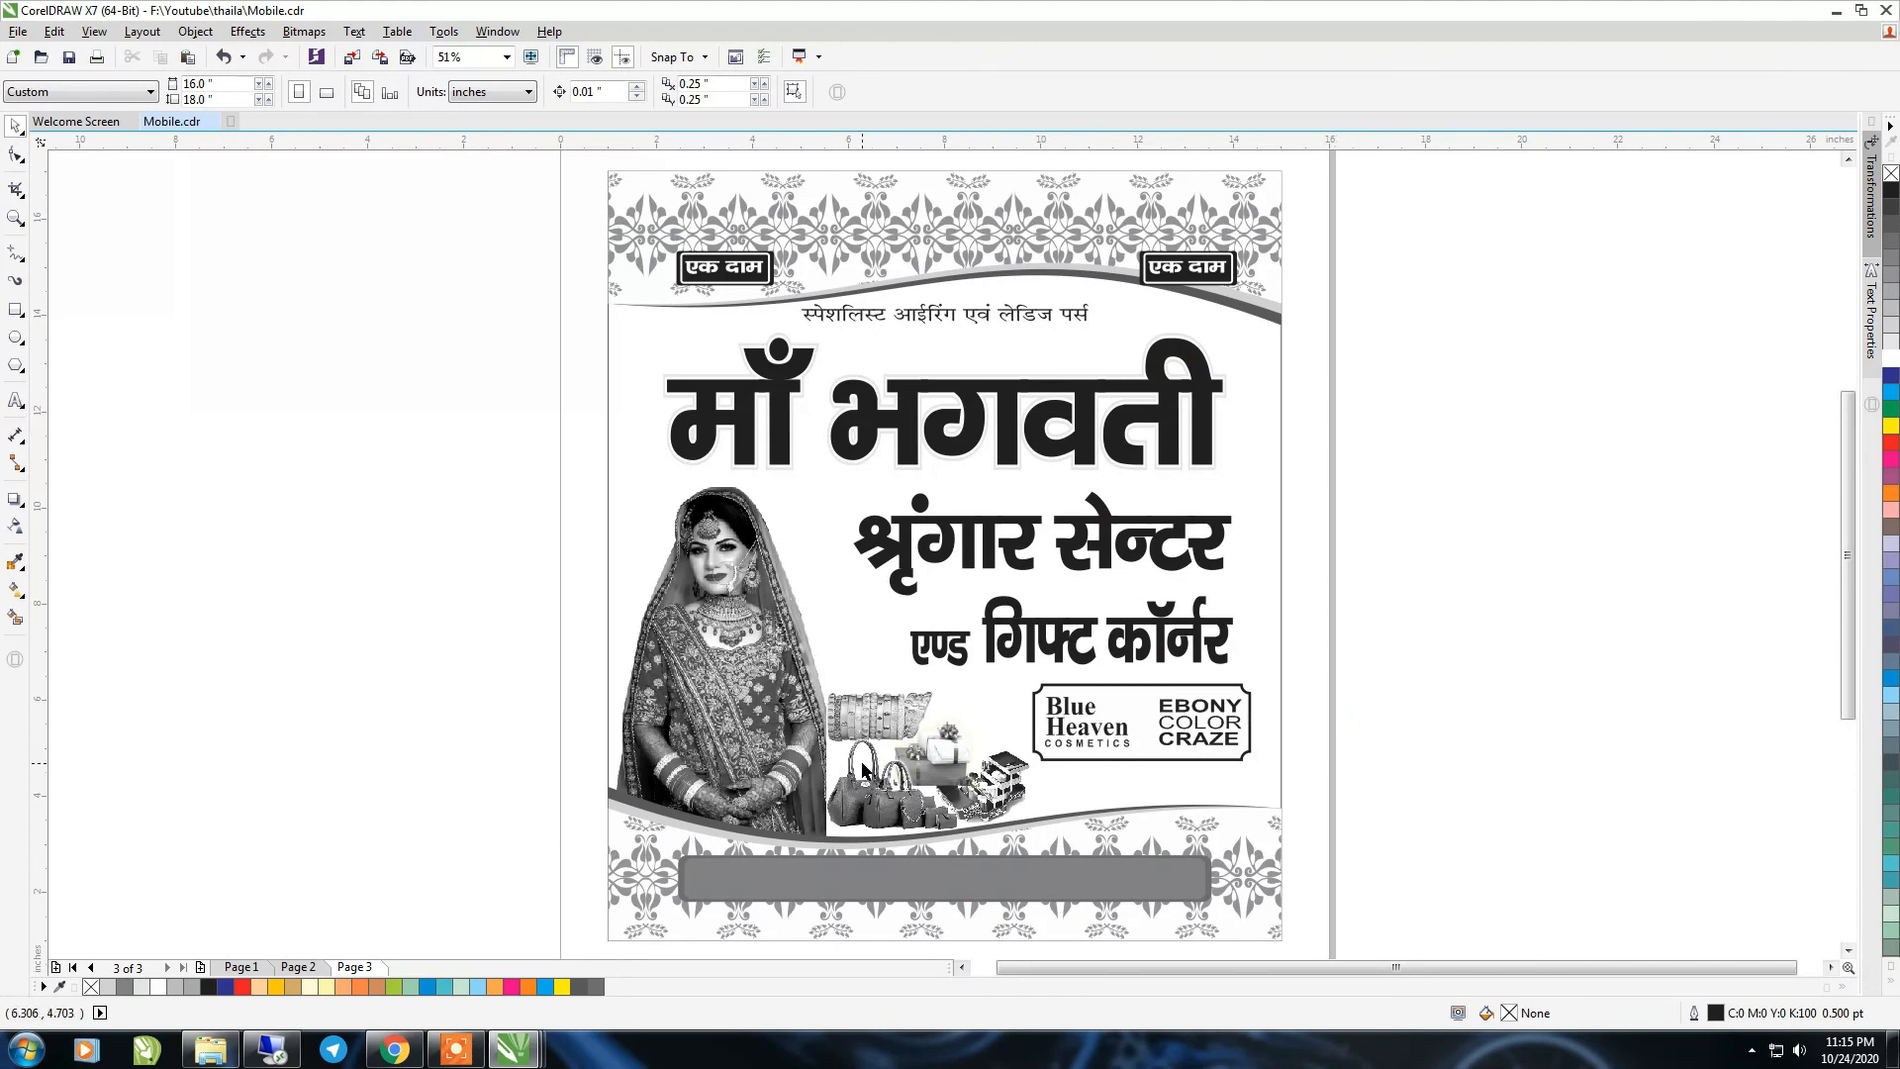
key(F8)
click(709, 884)
text(Add)
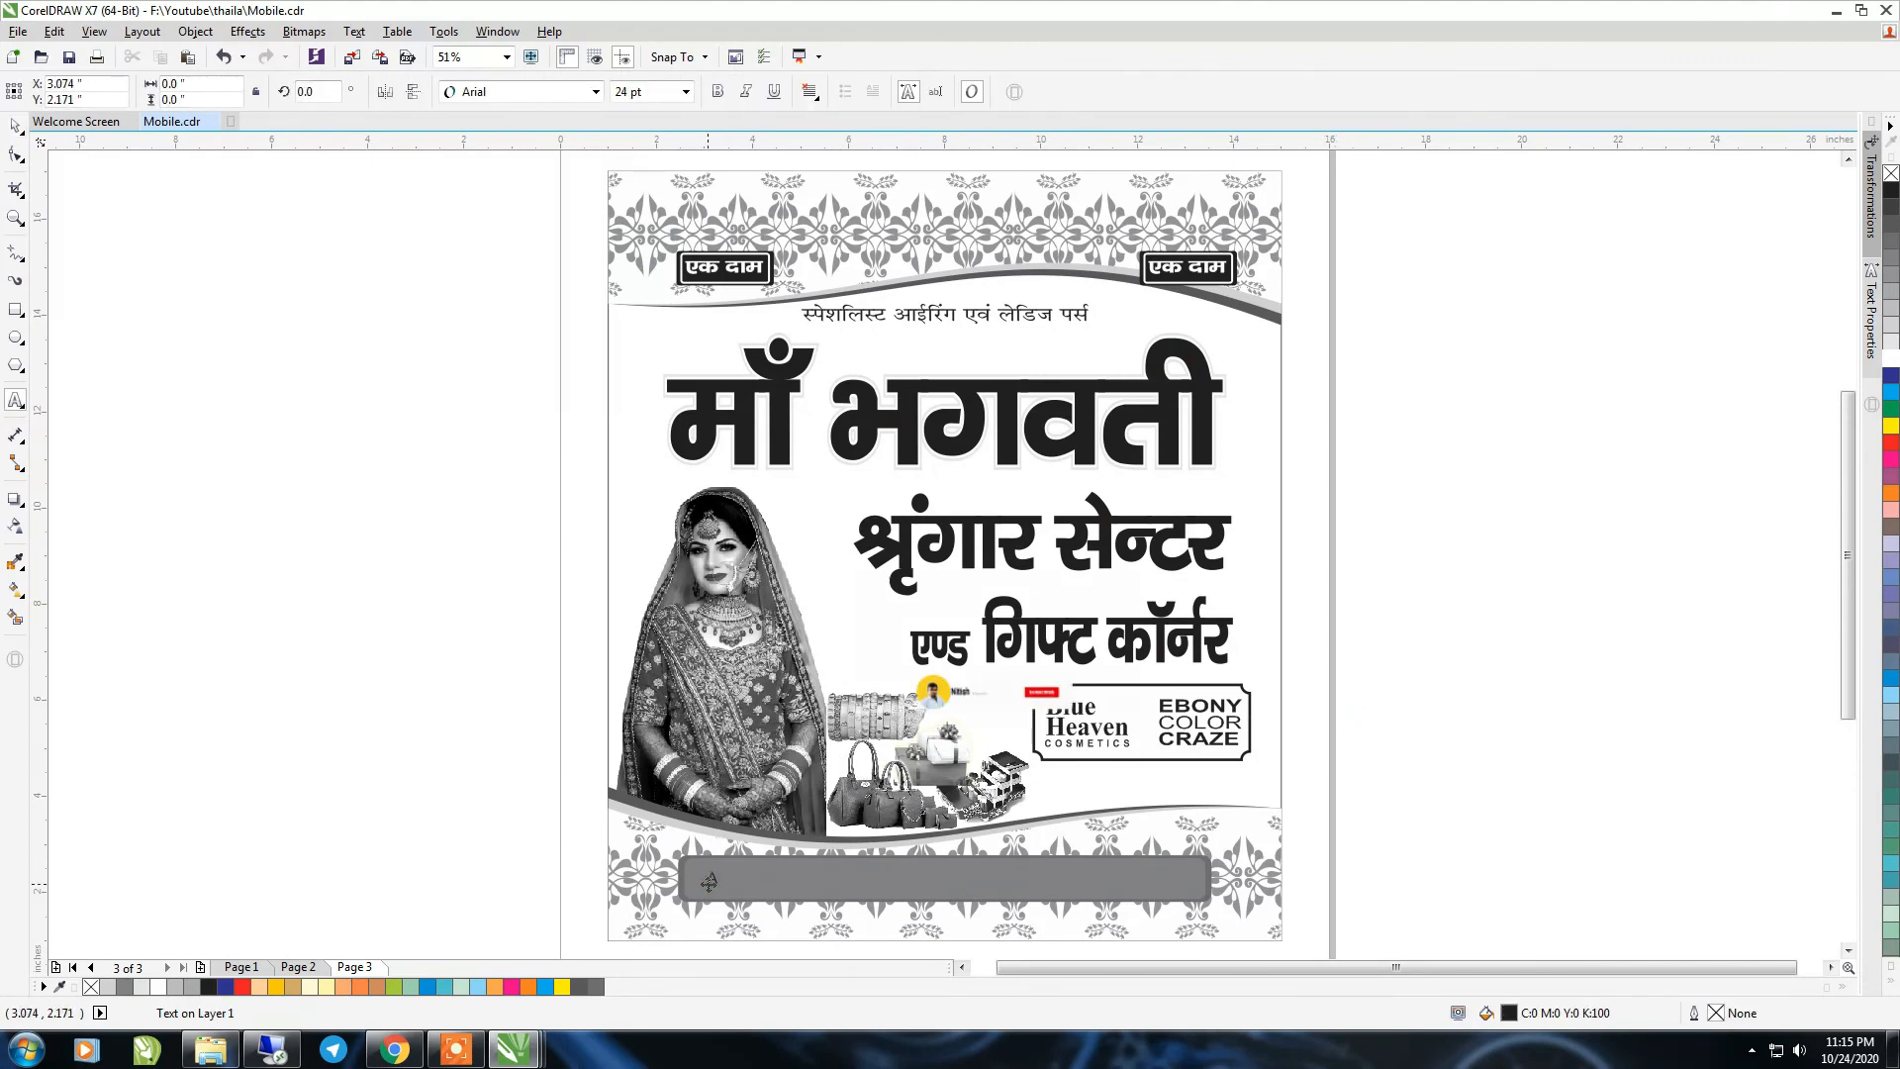
key(ctrl+space)
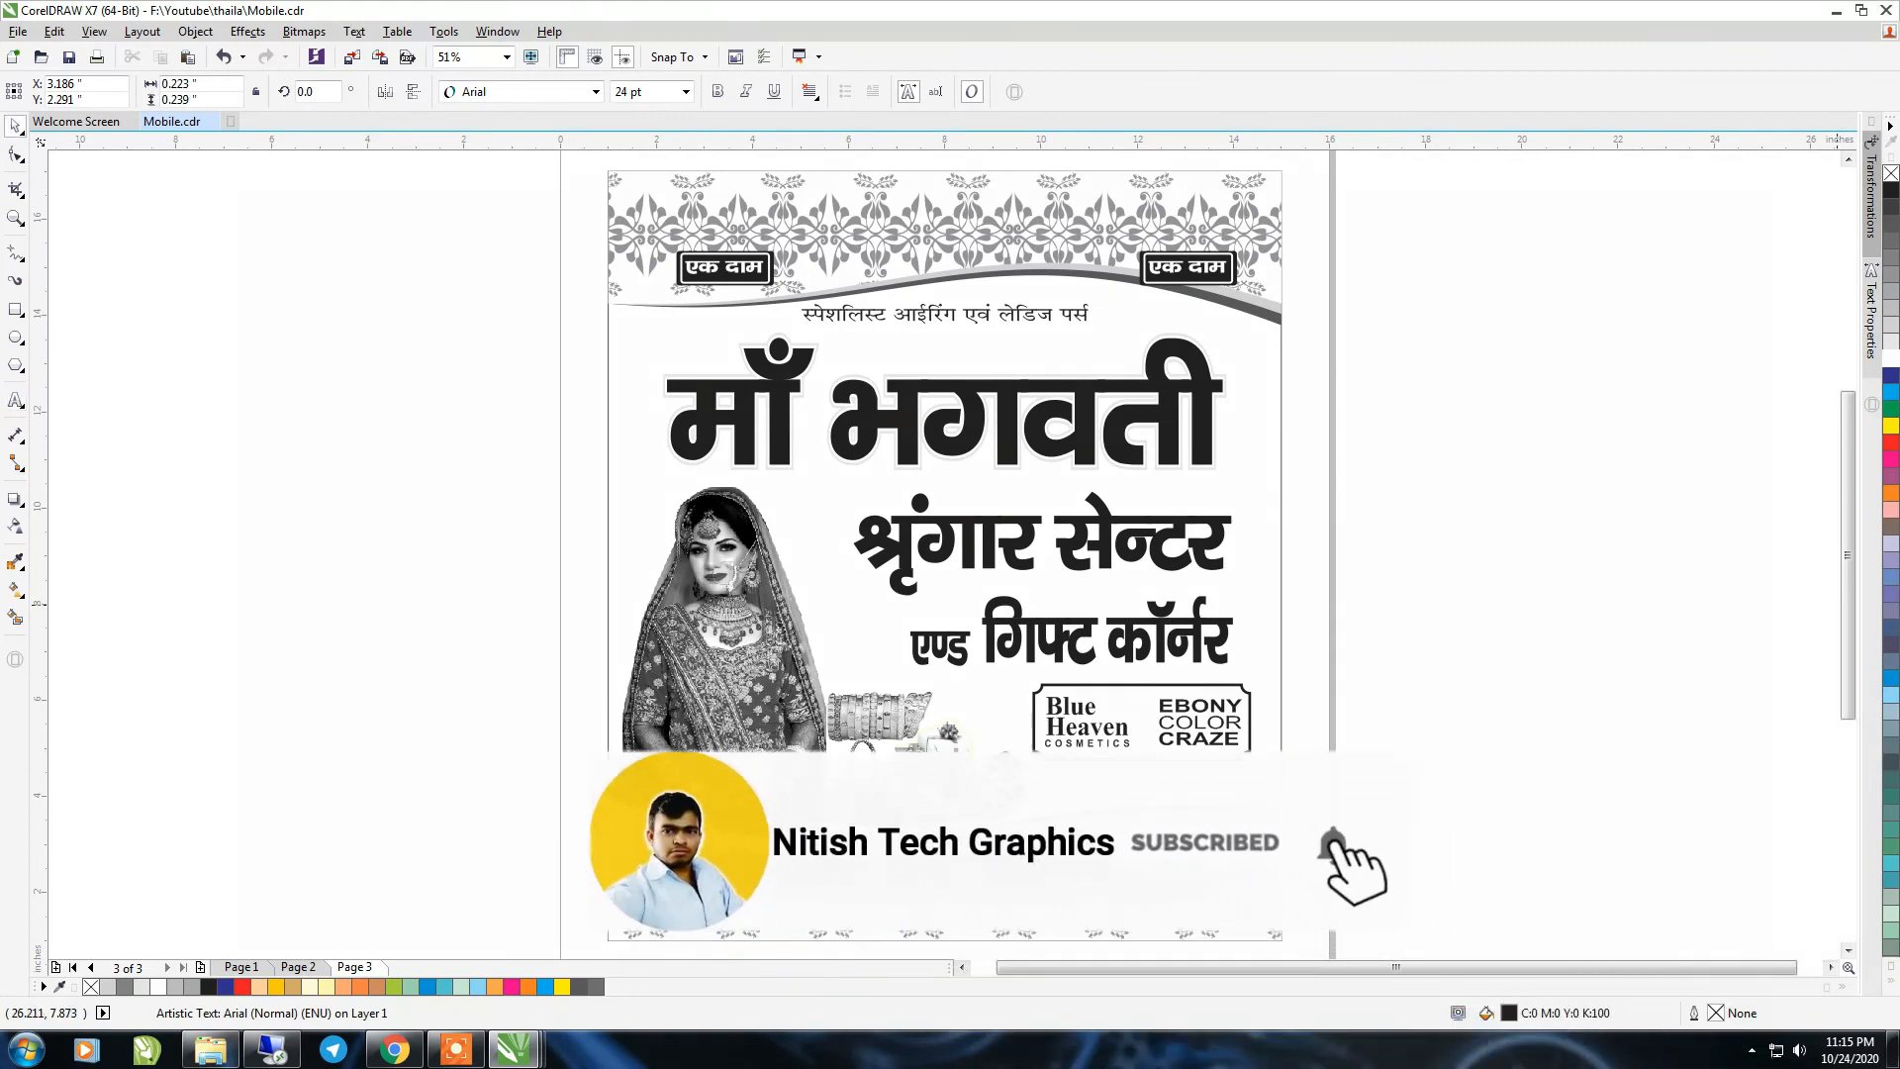
click(1888, 361)
click(717, 92)
click(1294, 525)
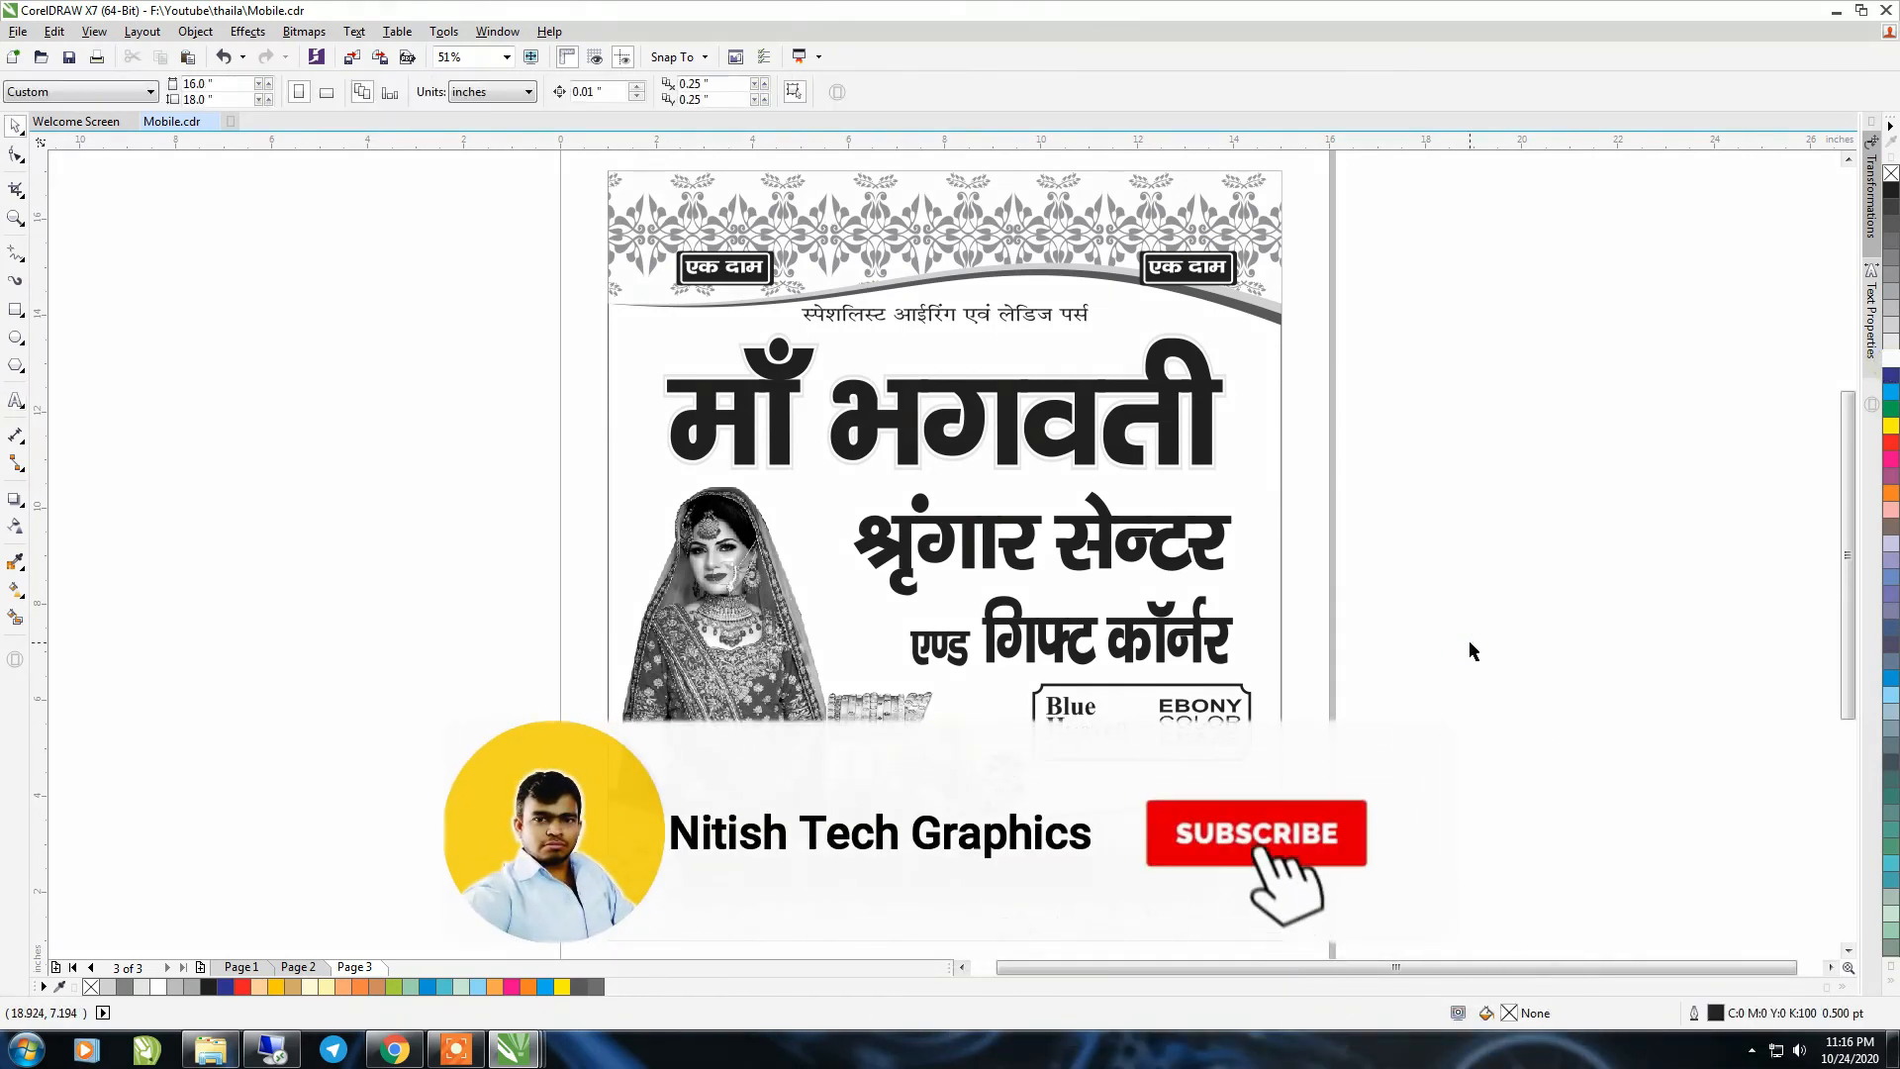